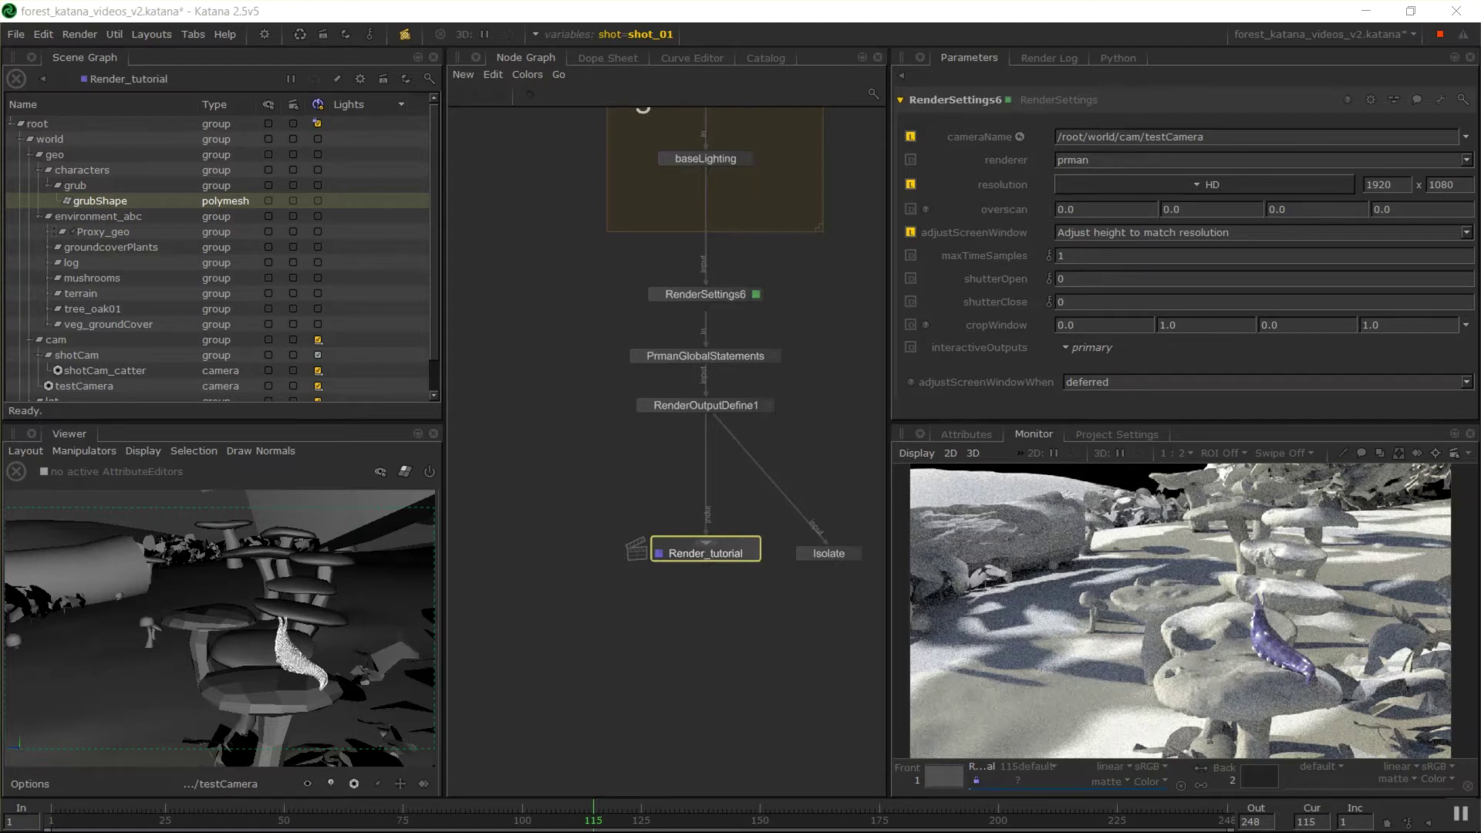
Step: Reframe the test camera closer on the grub sitting on the mushroom
left_click_drag(293, 603, 319, 683, "alt")
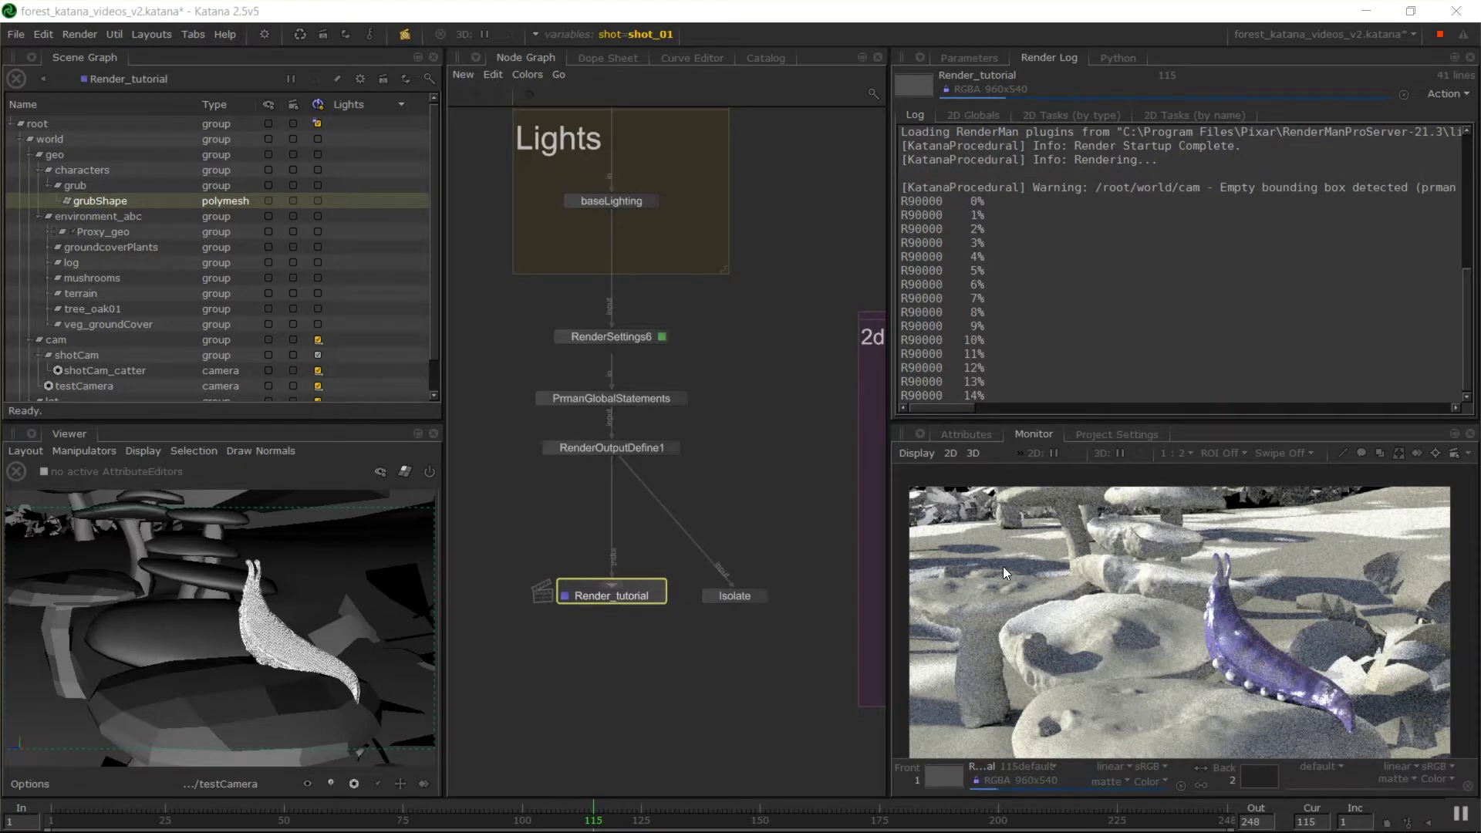
left_click_drag(256, 594, 646, 455, "alt")
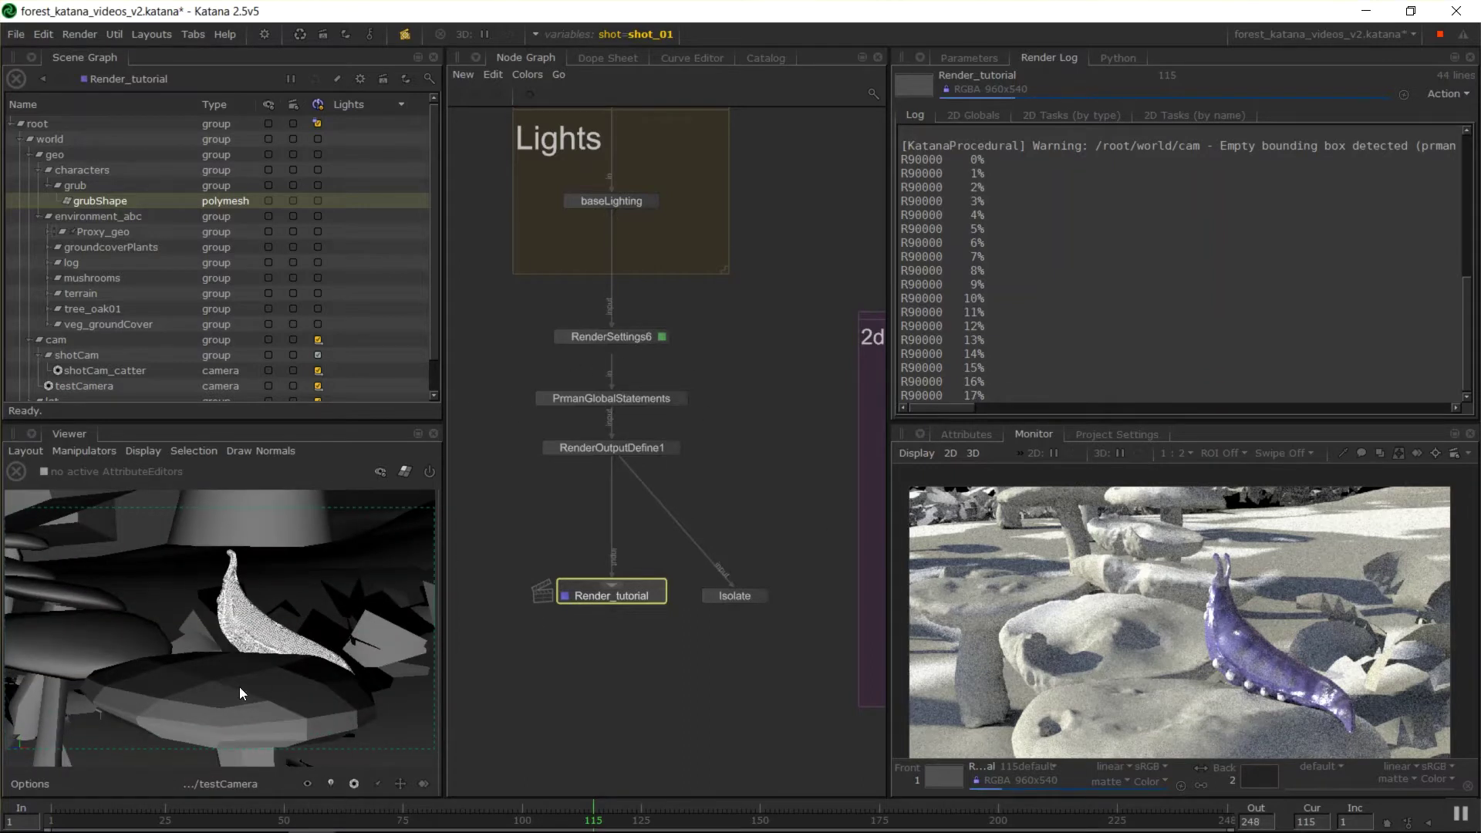
left_click_drag(337, 644, 247, 647, "alt")
right_click(635, 594)
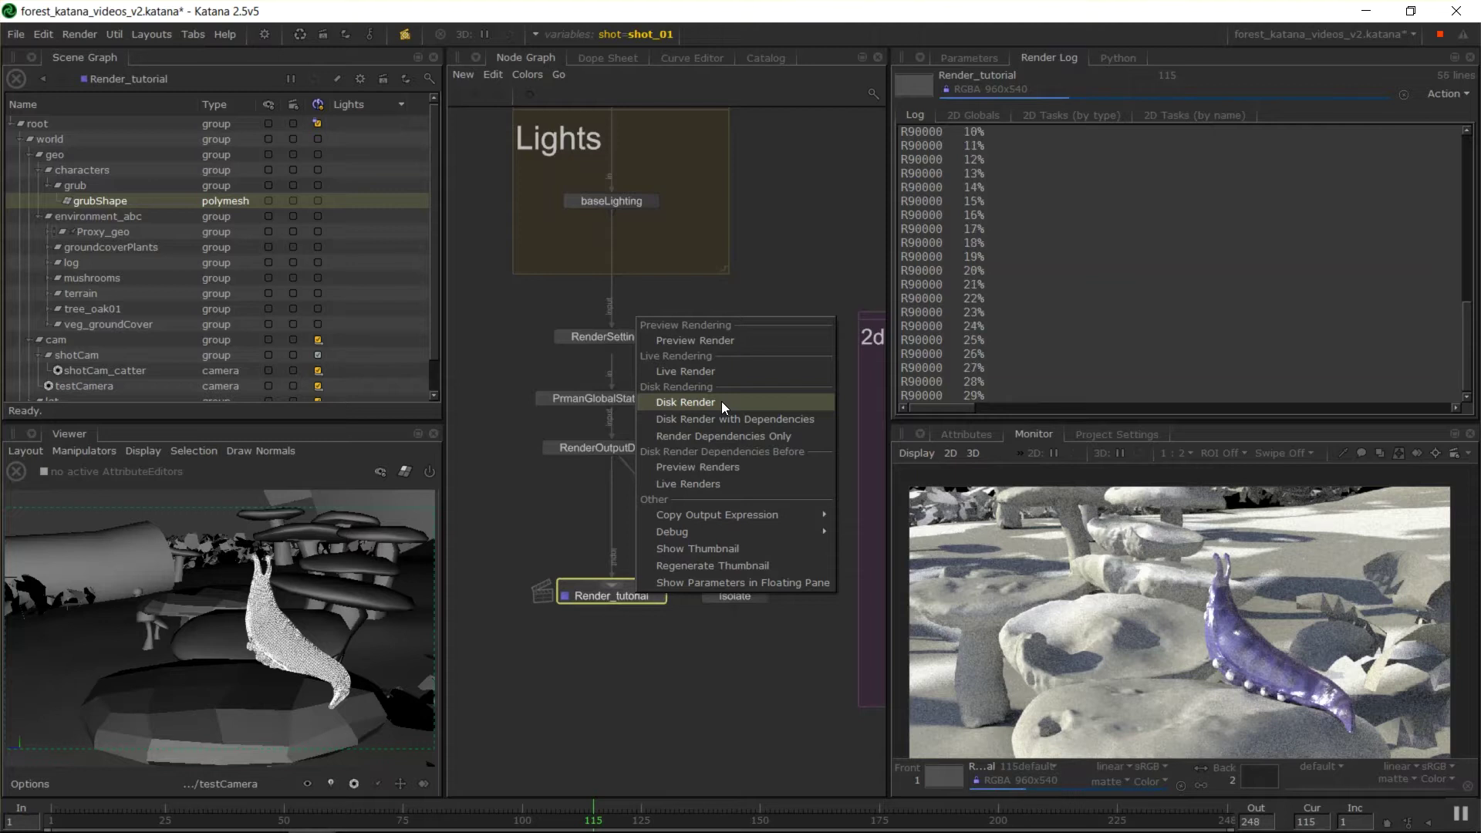
left_click(721, 402)
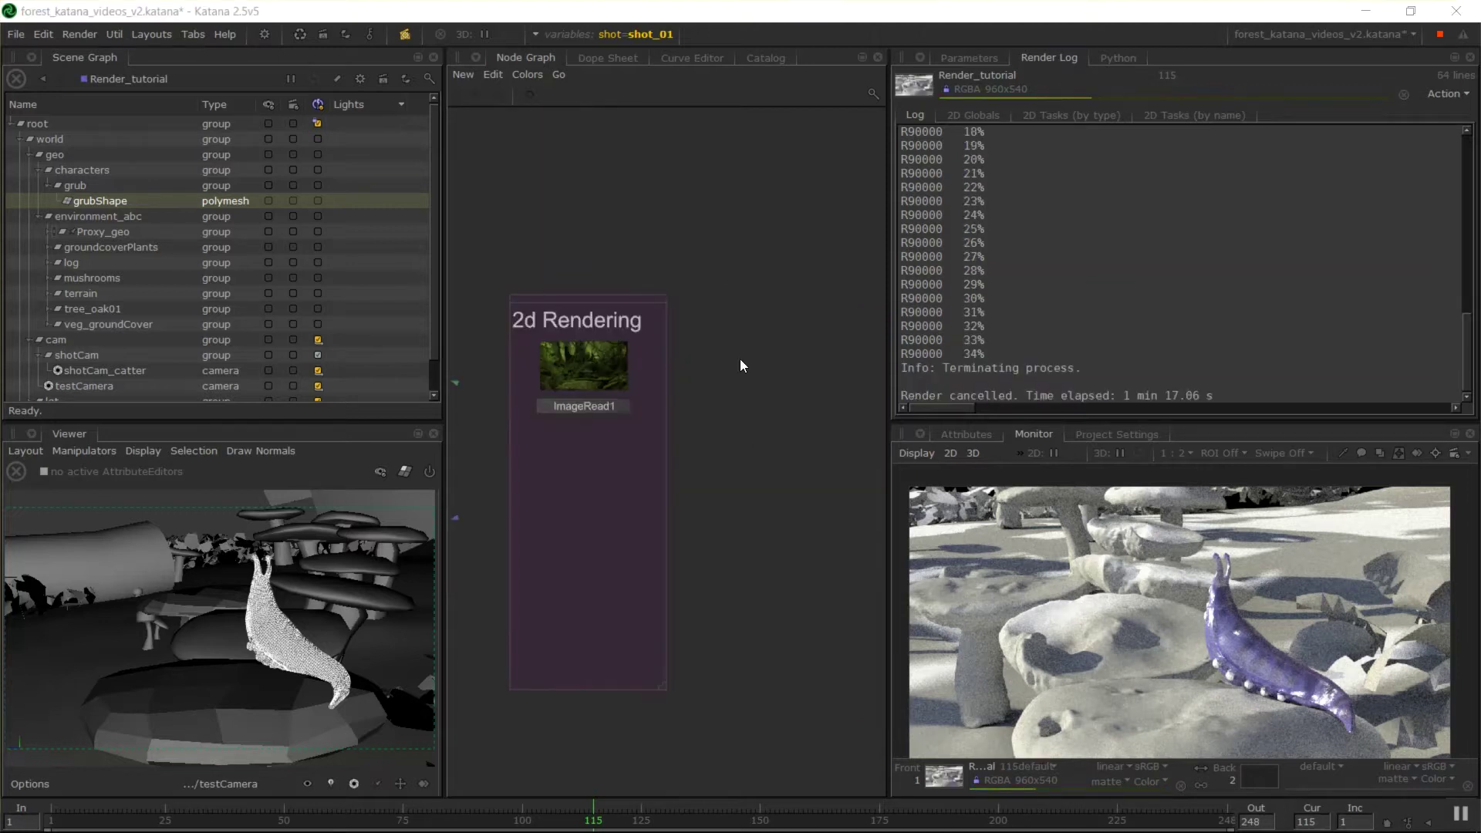
right_click(701, 327)
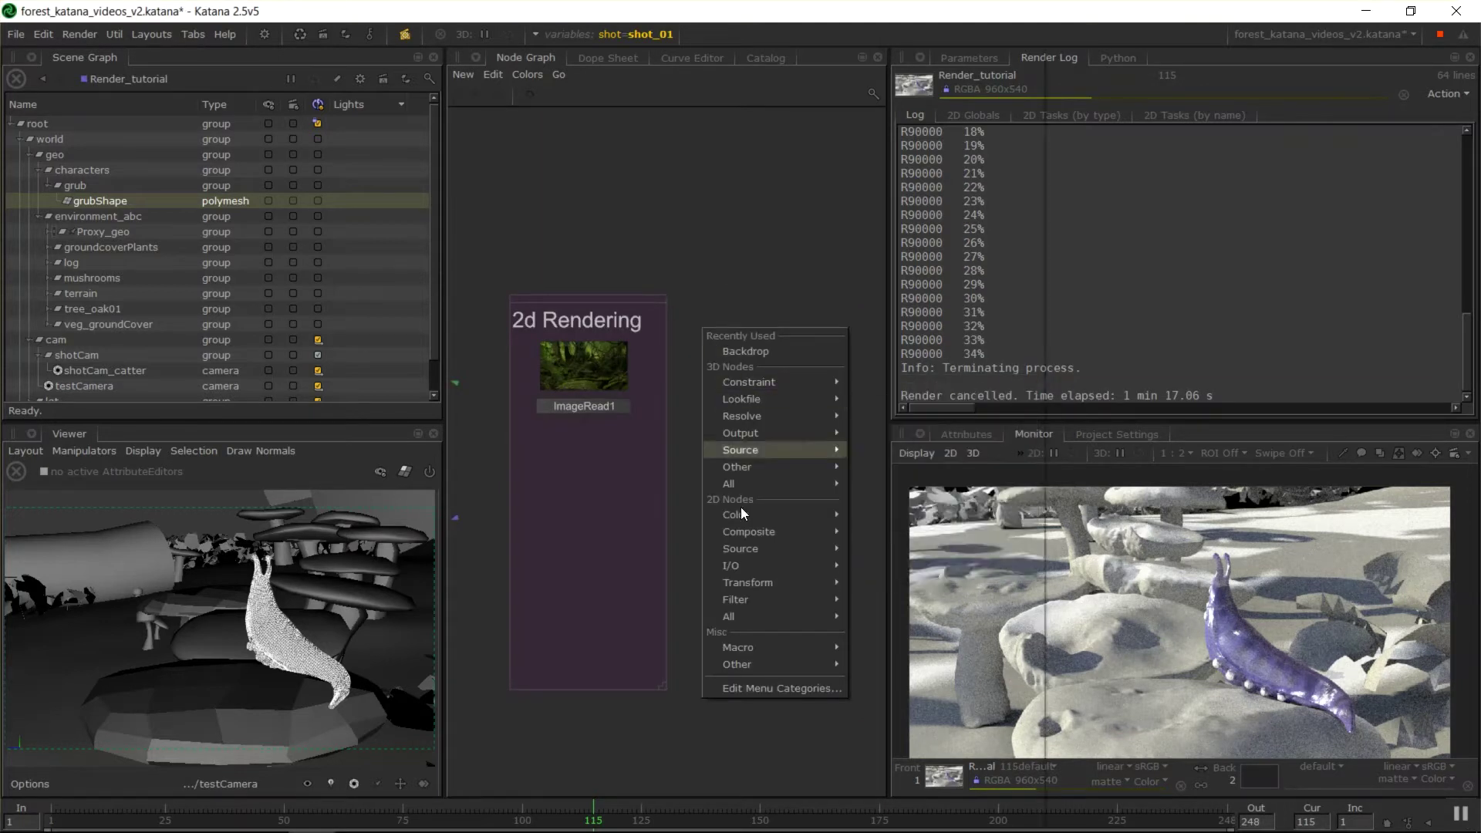
mouse_move(756, 549)
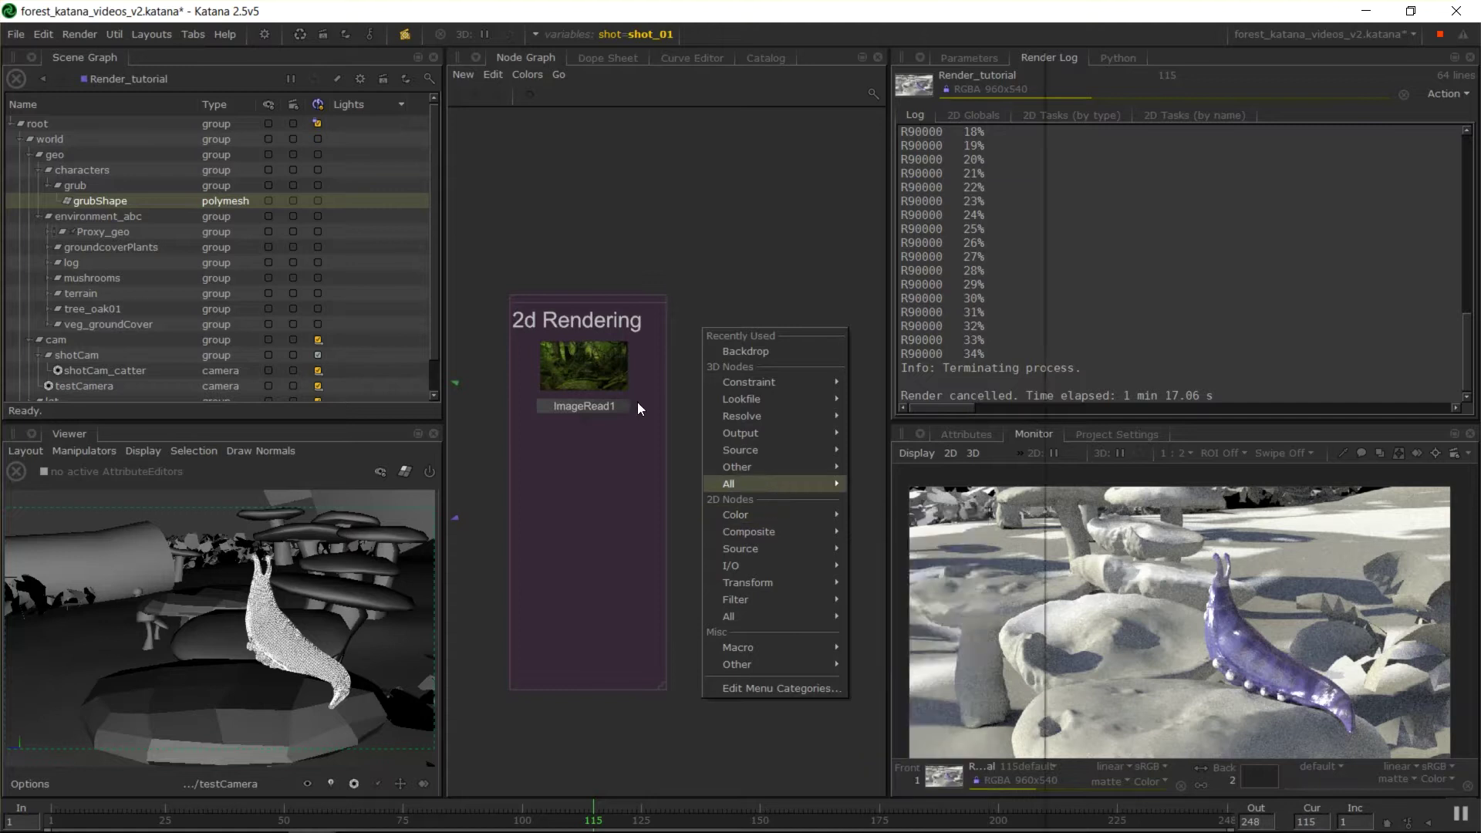
Step: Preview-render the ImageRead1 node and frame the whole forest image in the Monitor
right_click(591, 409)
left_click(645, 432)
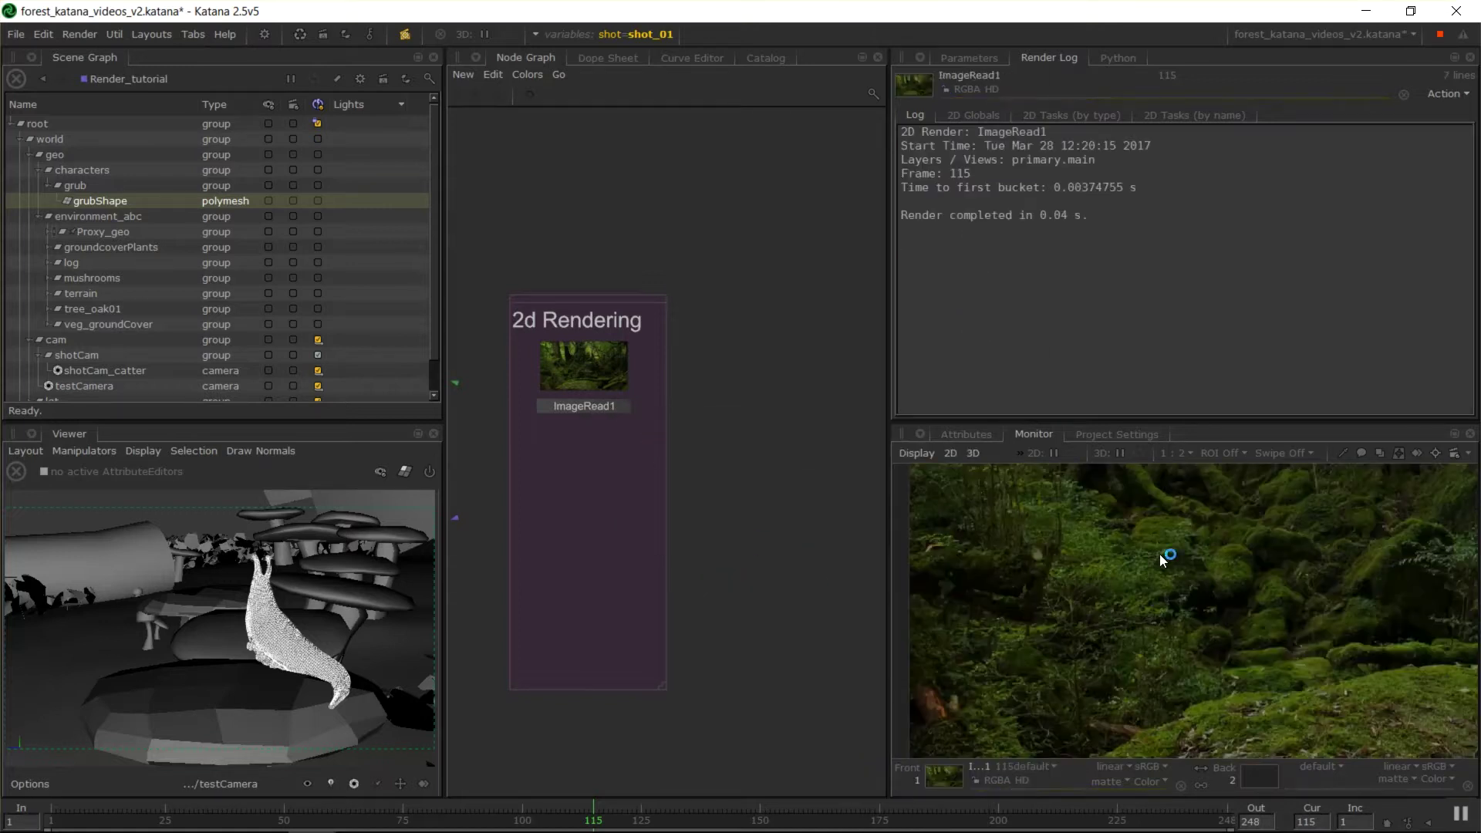
scroll(1156, 561, "down", 2)
scroll(1252, 572, "up", 2)
scroll(1284, 670, "down", 1)
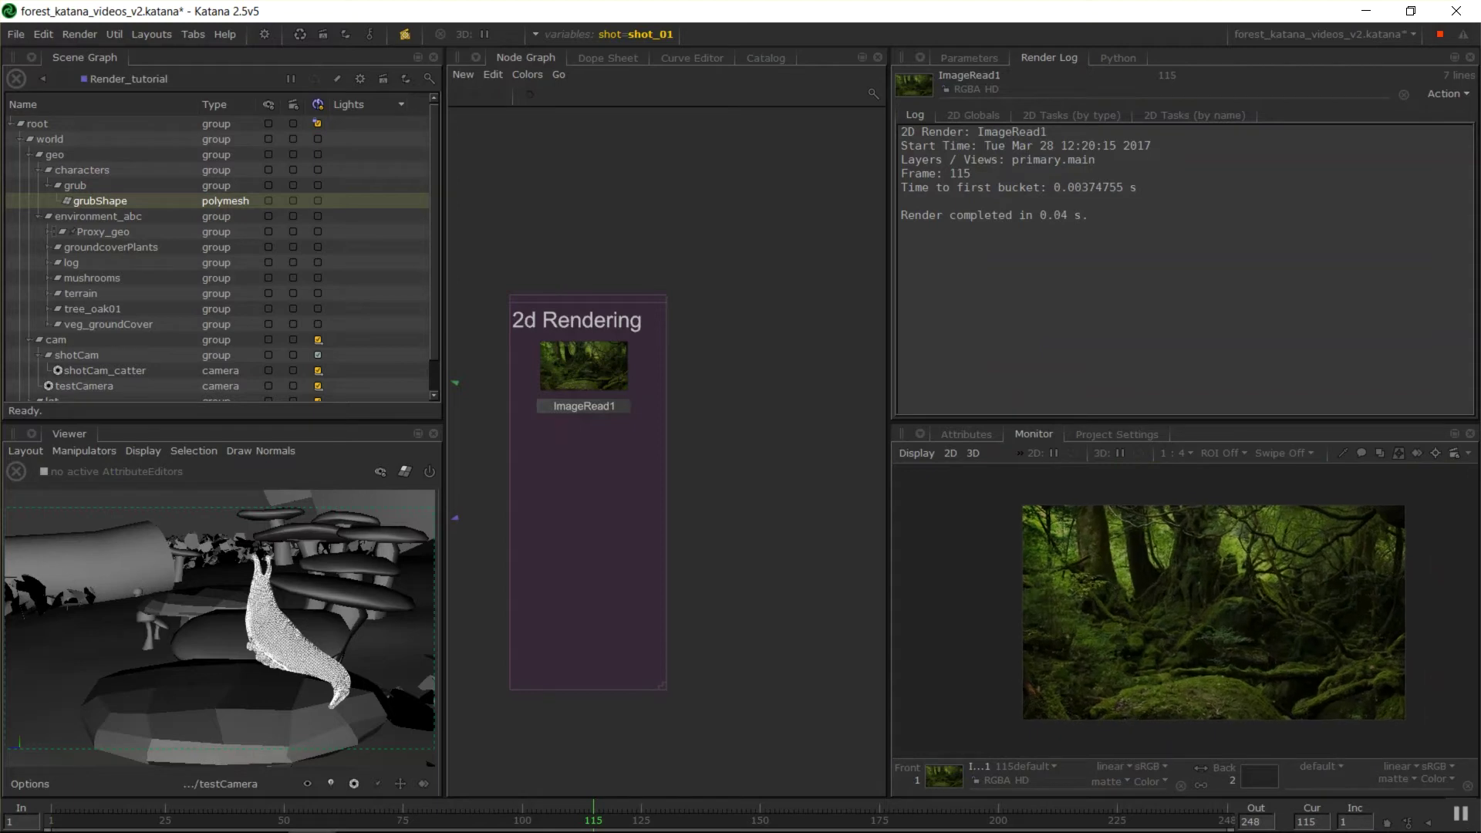
scroll(1251, 640, "up", 1)
middle_click_drag(1281, 626, 1196, 594)
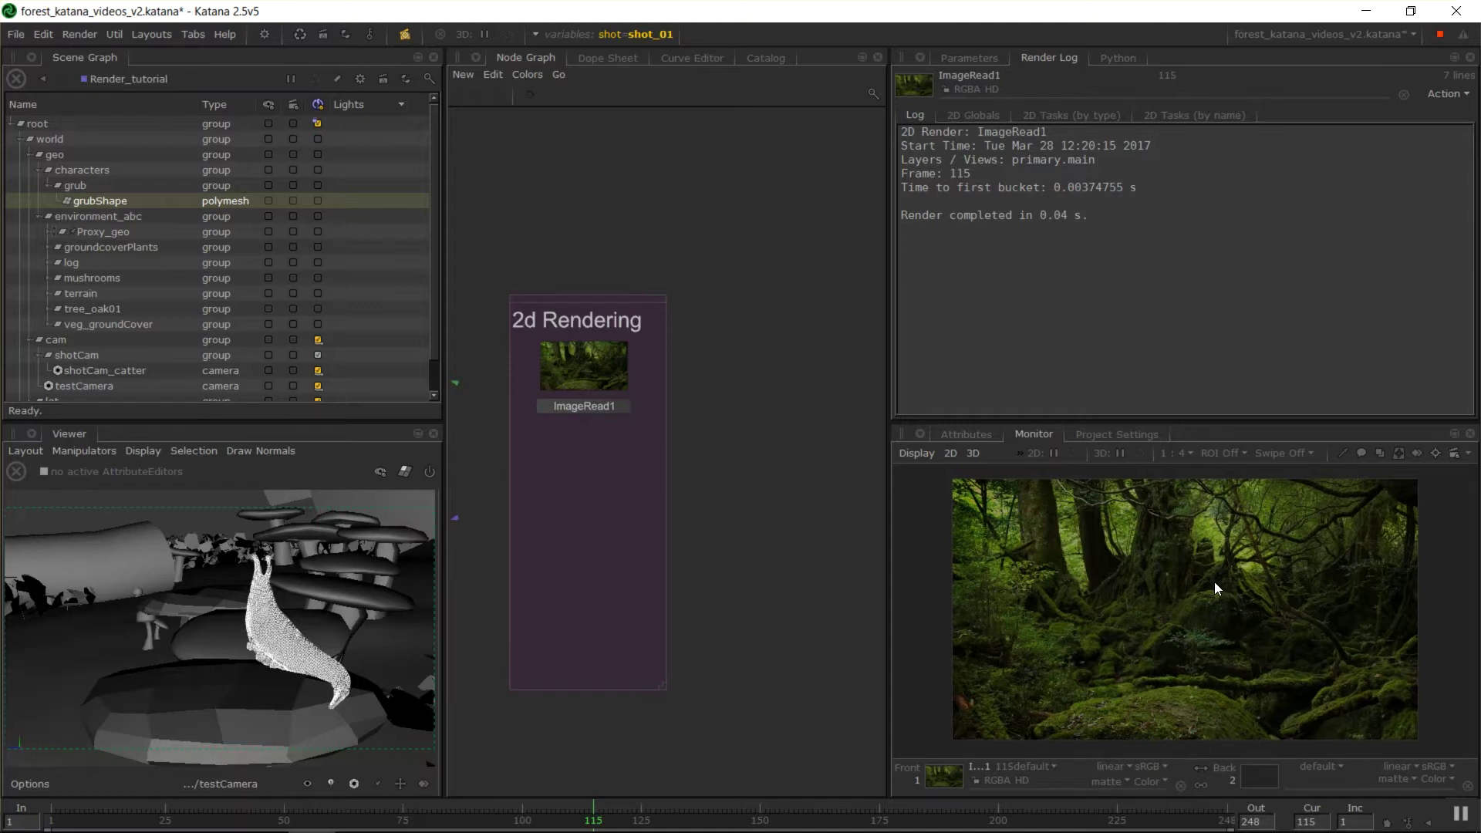
Step: Examine the RenderSettings6 parameters, including camera, renderer, resolution and screen window settings
middle_click_drag(675, 459, 807, 550)
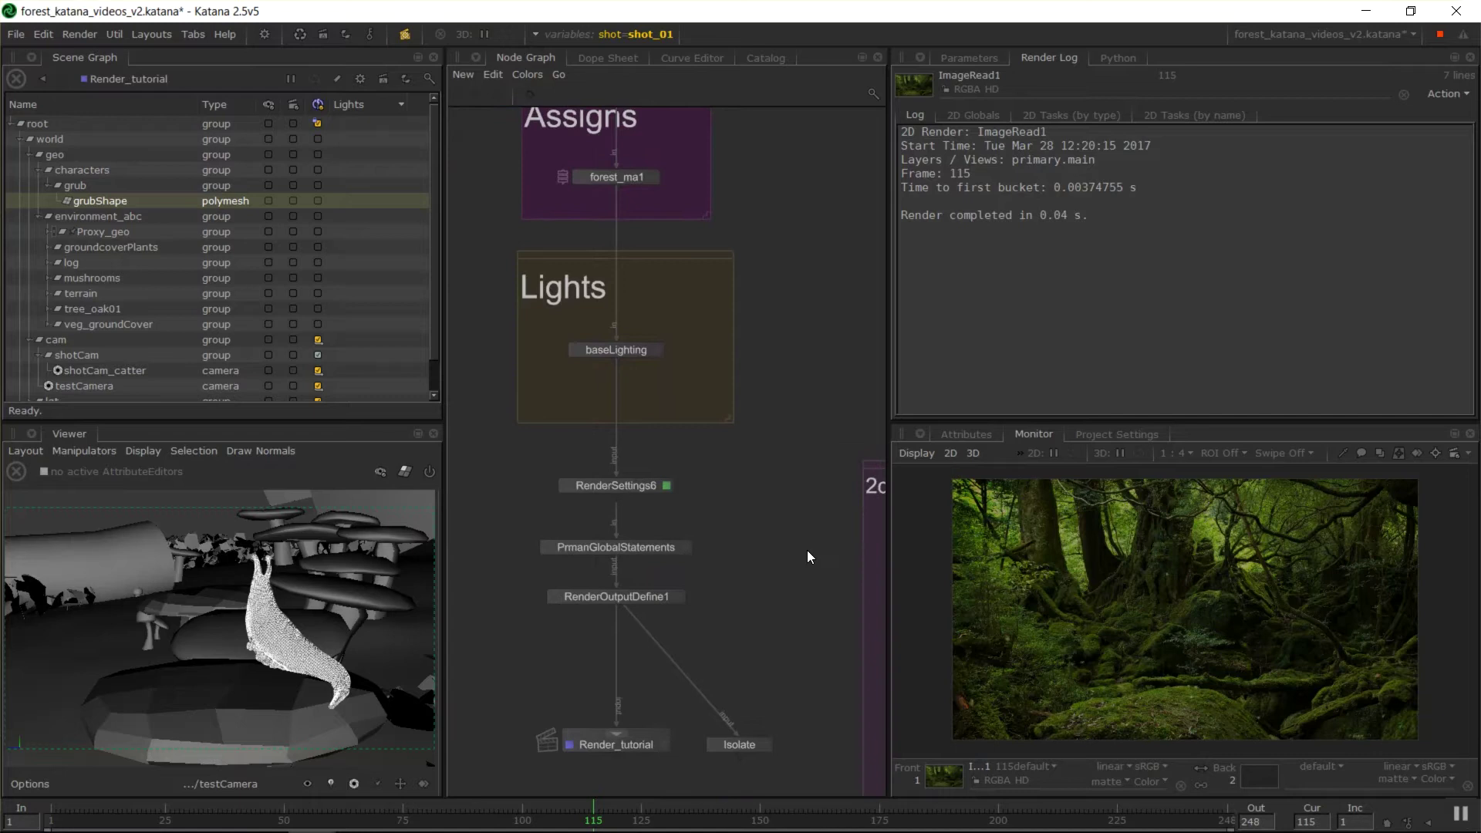
scroll(801, 532, "up", 4)
middle_click_drag(612, 487, 826, 536)
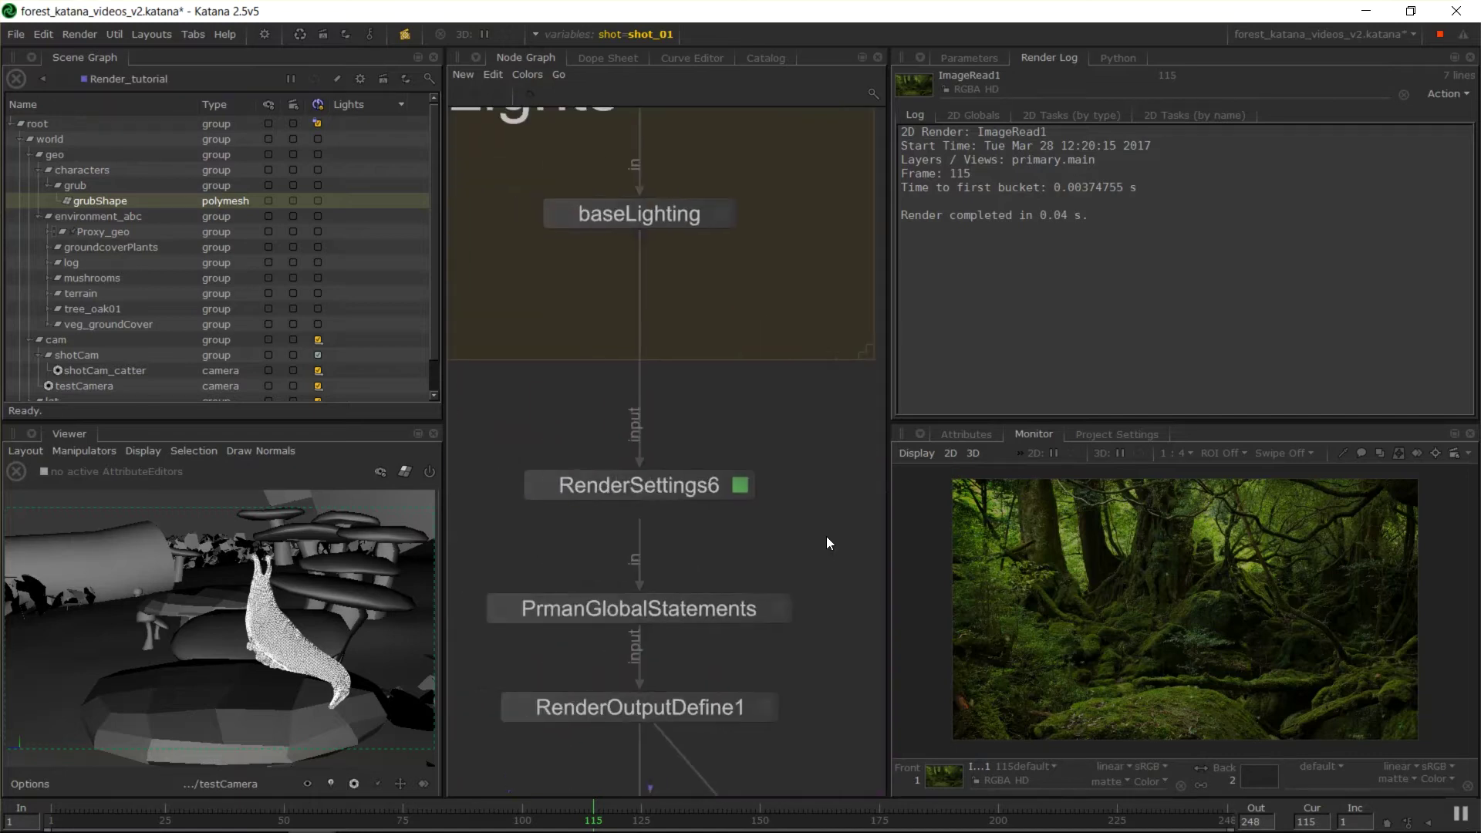
middle_click_drag(659, 502, 706, 544)
left_click(741, 522)
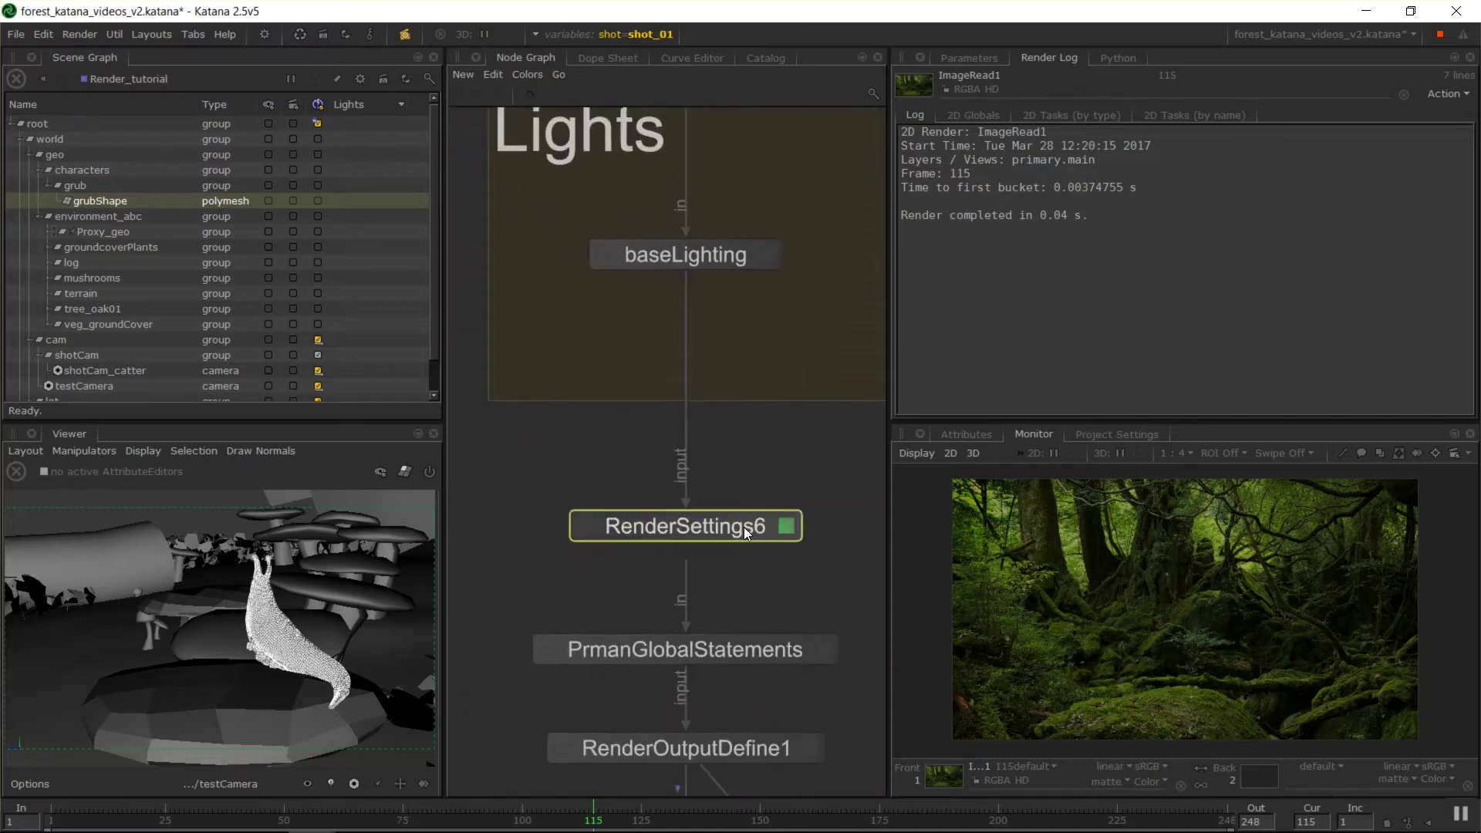
middle_click_drag(762, 587, 758, 540)
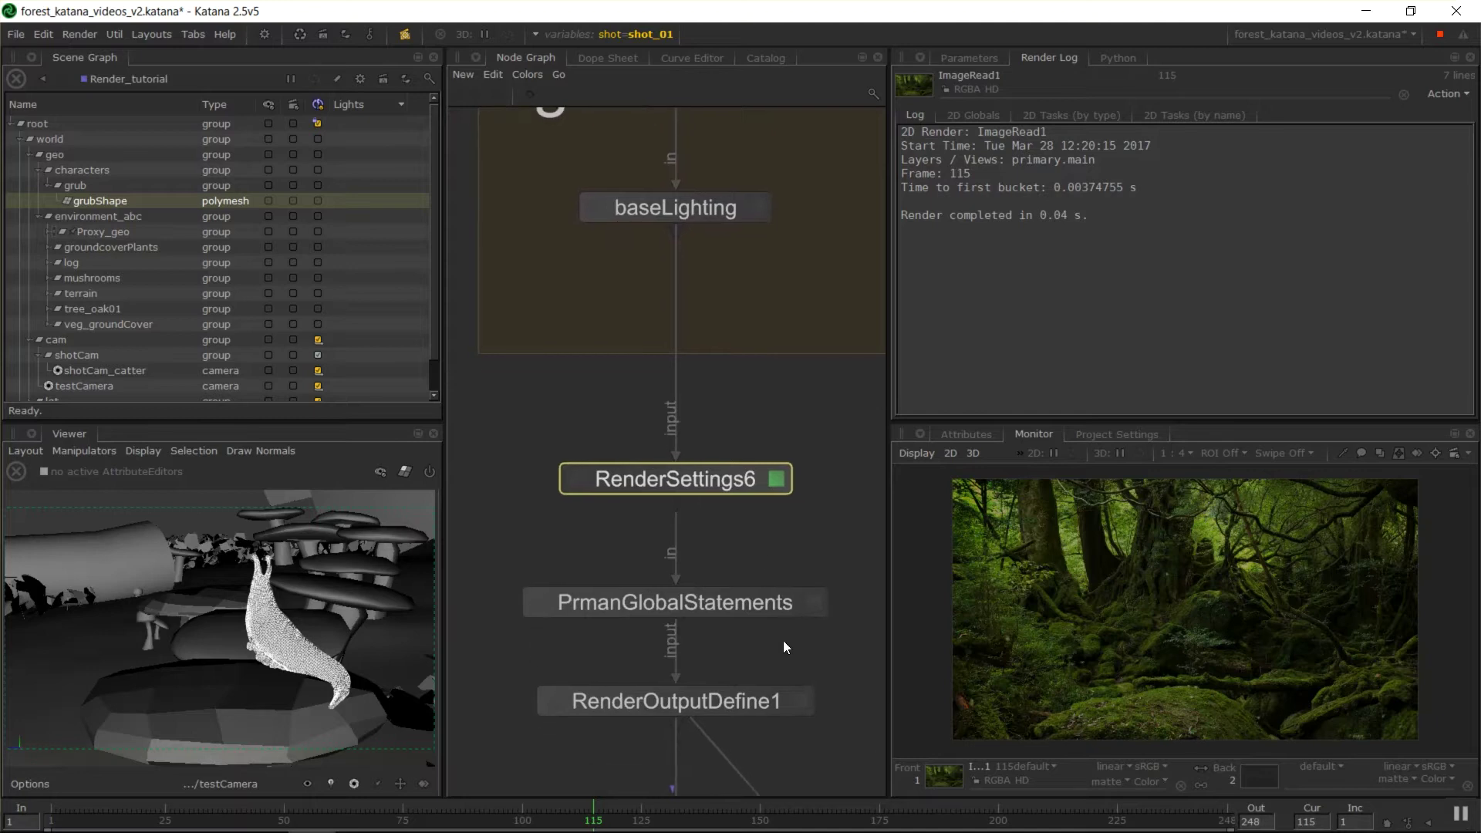
middle_click_drag(718, 495, 693, 210)
middle_click_drag(775, 295, 781, 426)
scroll(769, 455, "up", 3)
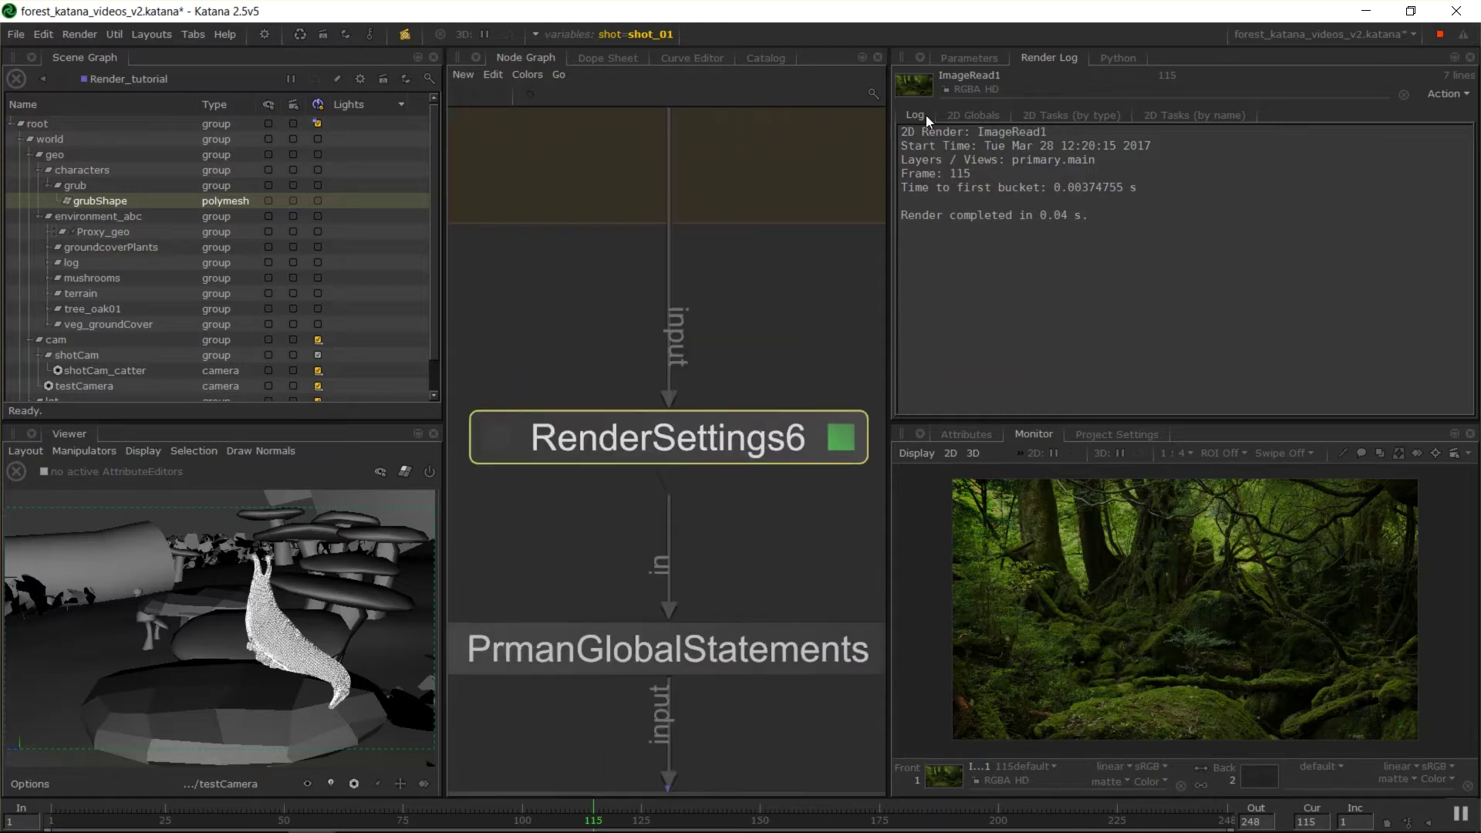
left_click(968, 59)
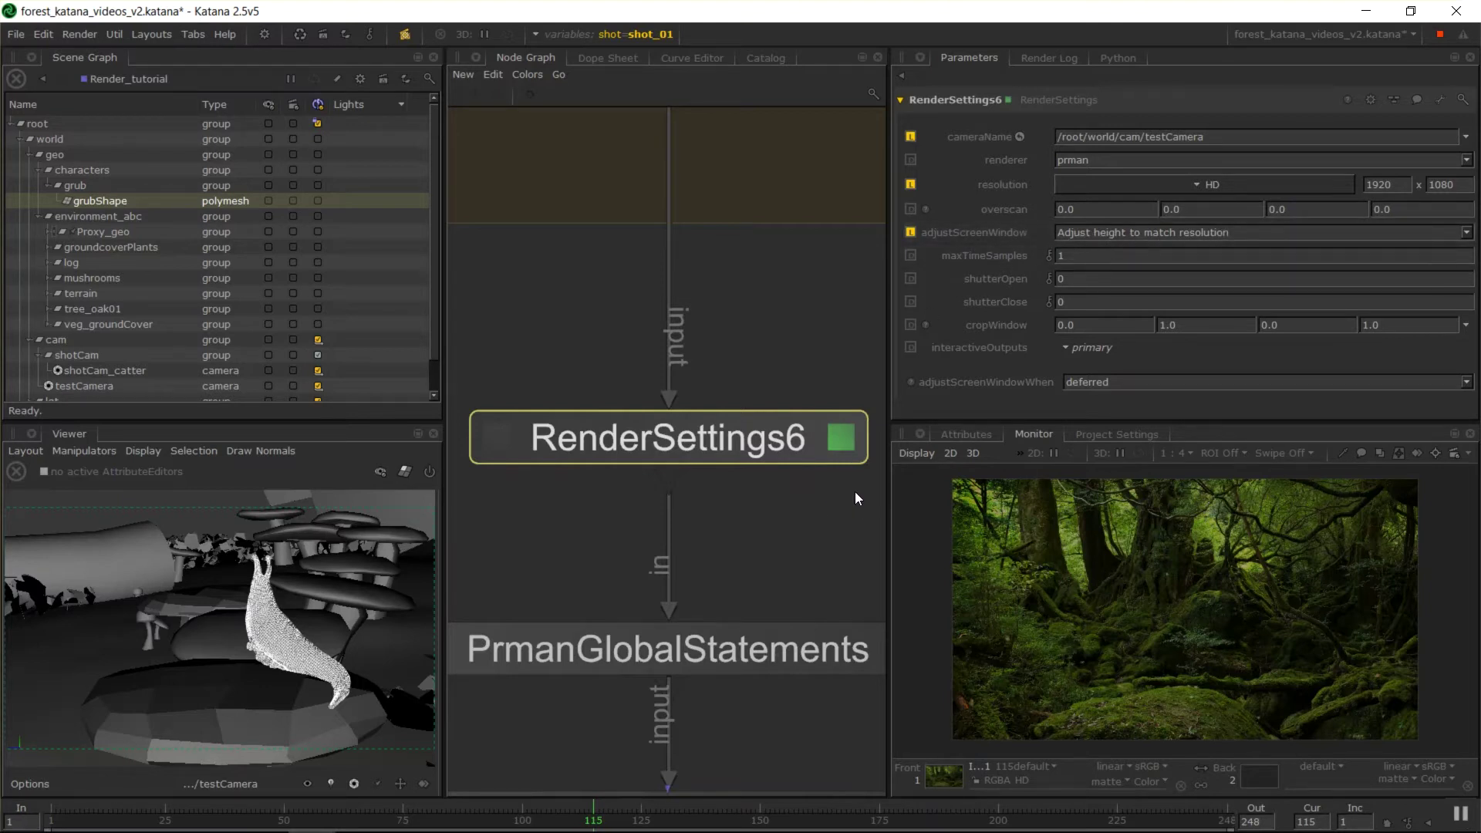
Step: Inspect the PrmanGlobalStatements parameters, checking the integrator choices and the quality presets
middle_click_drag(762, 559, 765, 469)
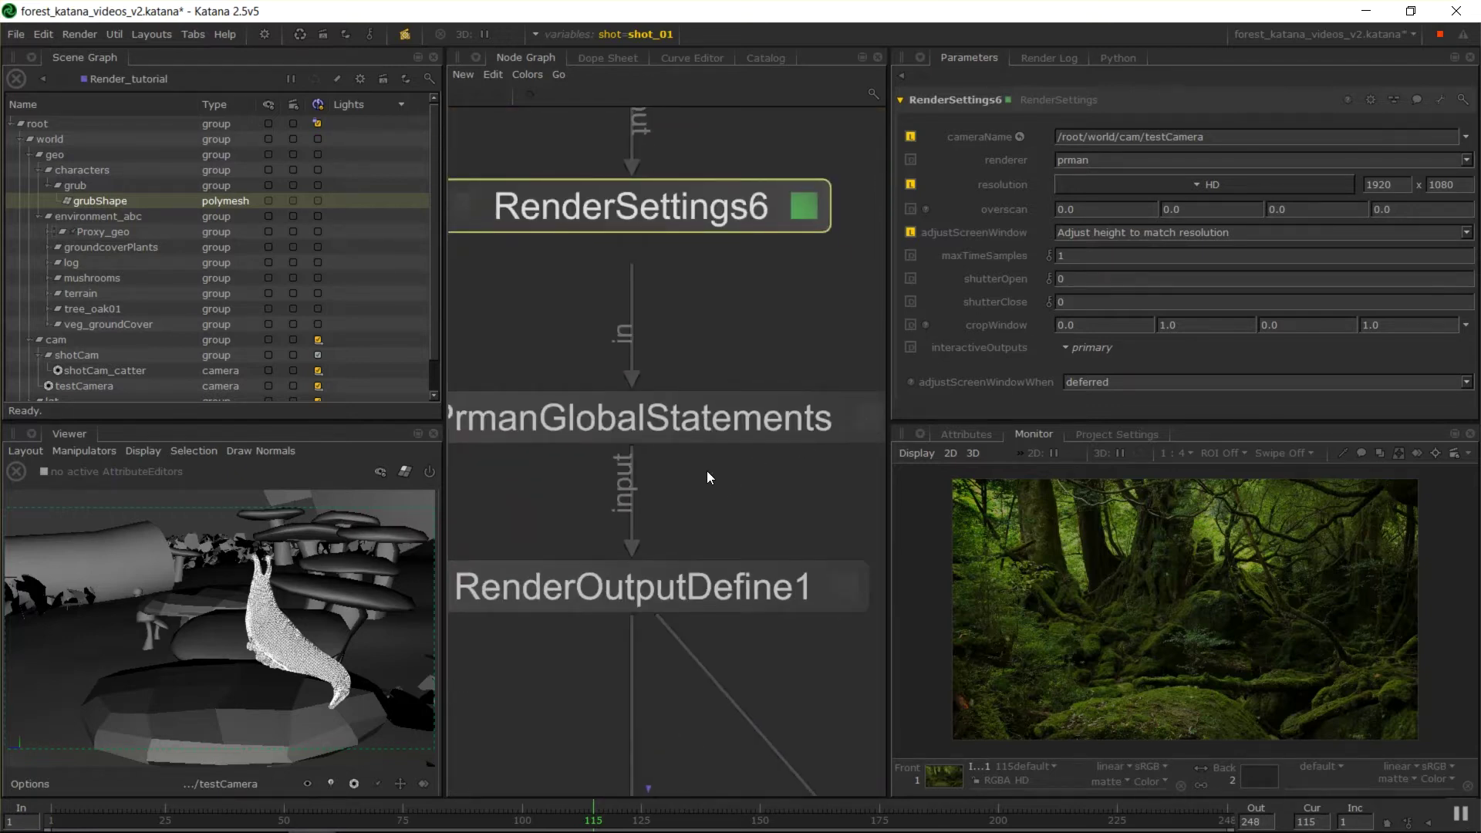
double_click(819, 421)
middle_click_drag(665, 480, 680, 494)
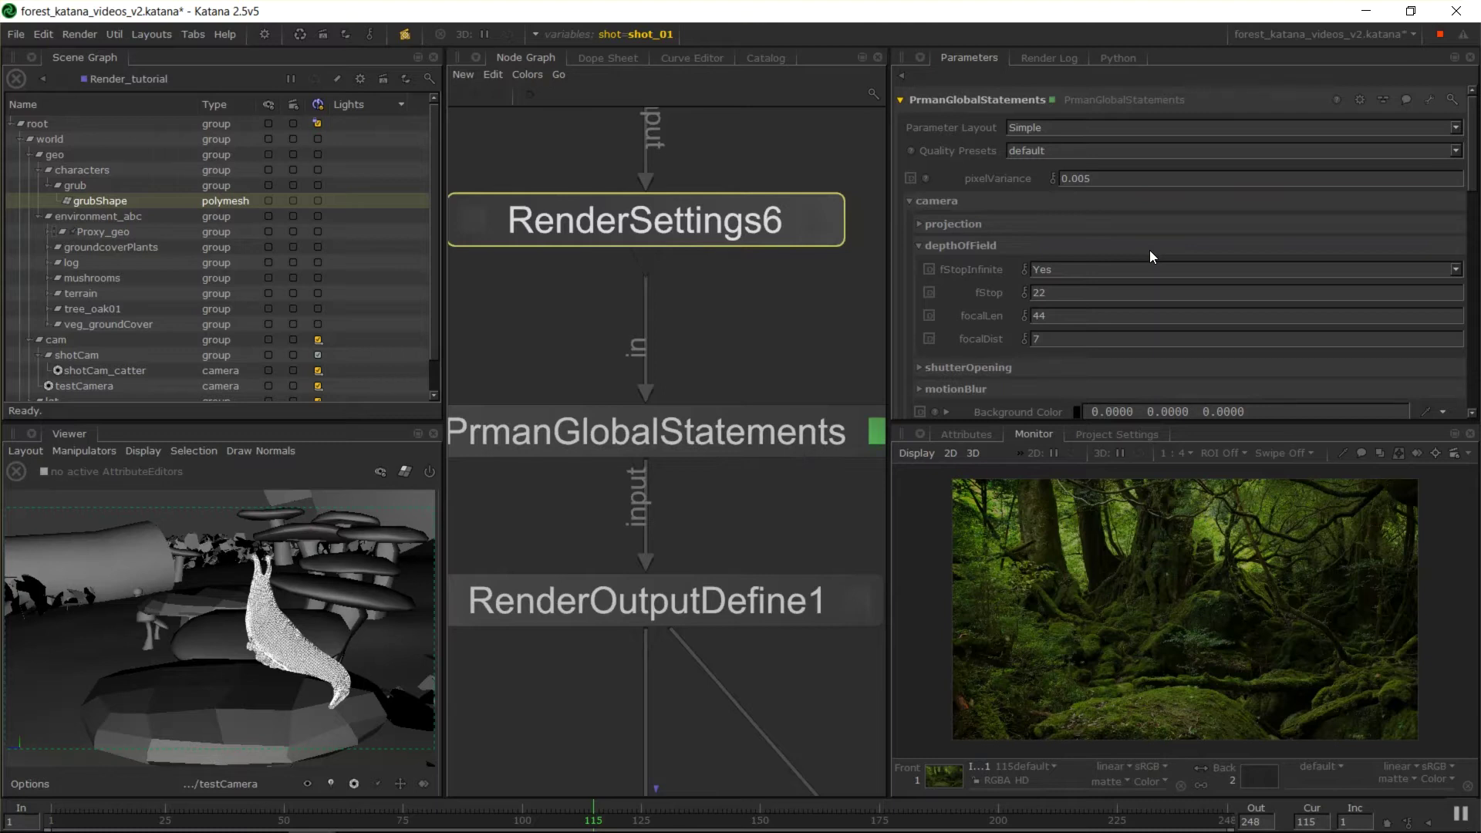
scroll(980, 232, "down", 5)
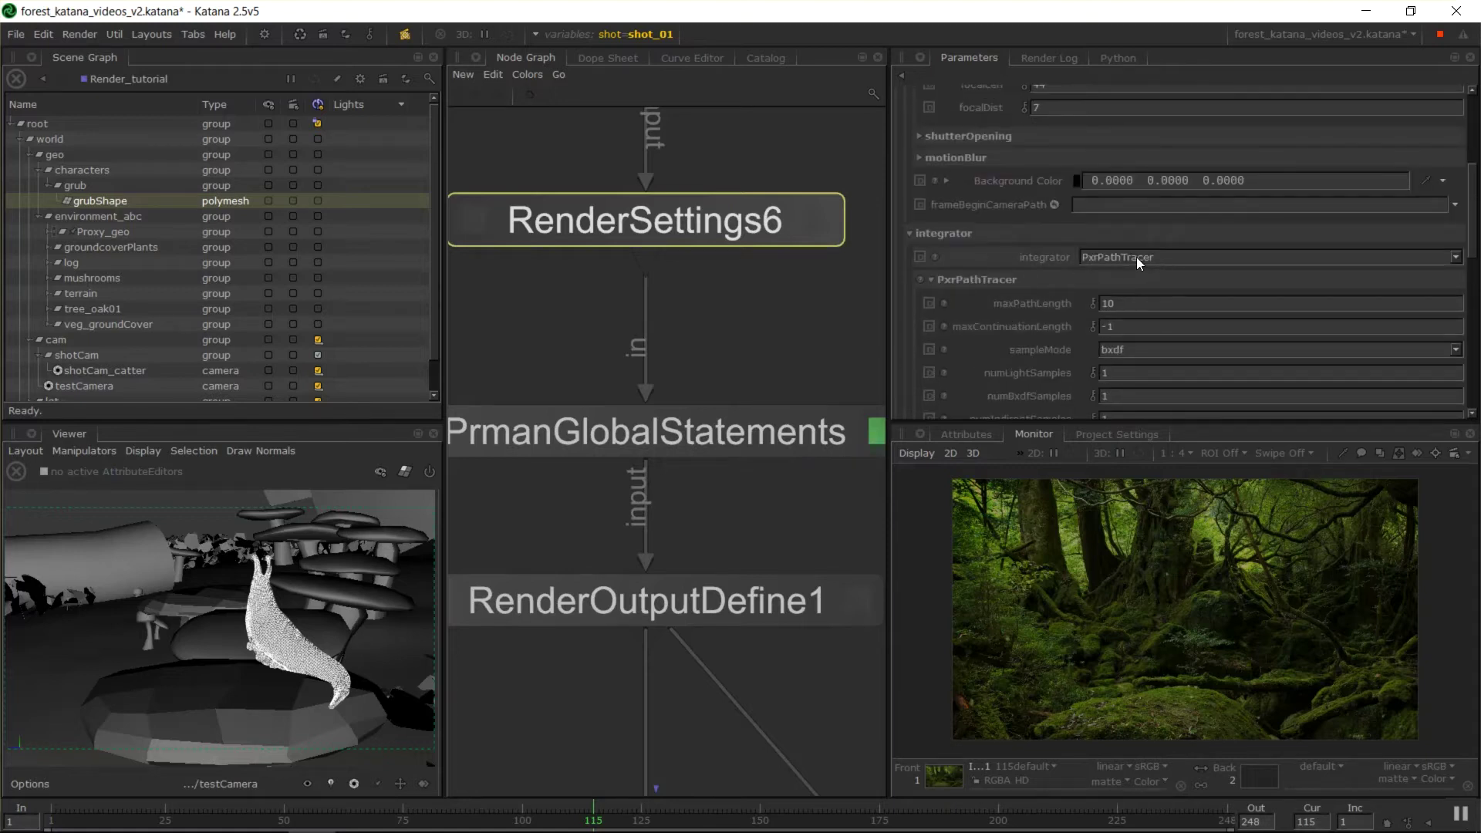
left_click(1140, 257)
left_click(1130, 253)
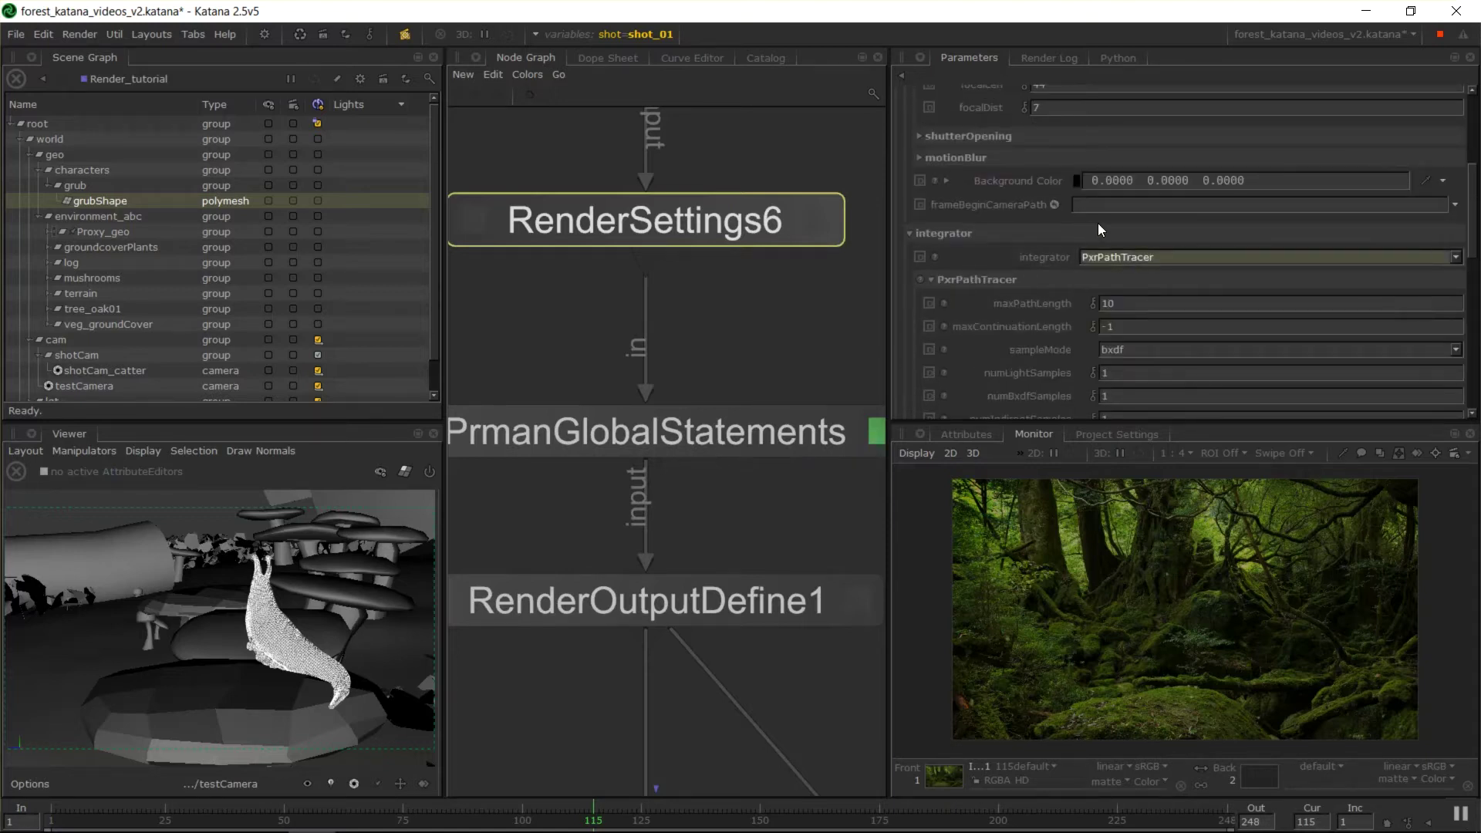
scroll(1117, 256, "up", 5)
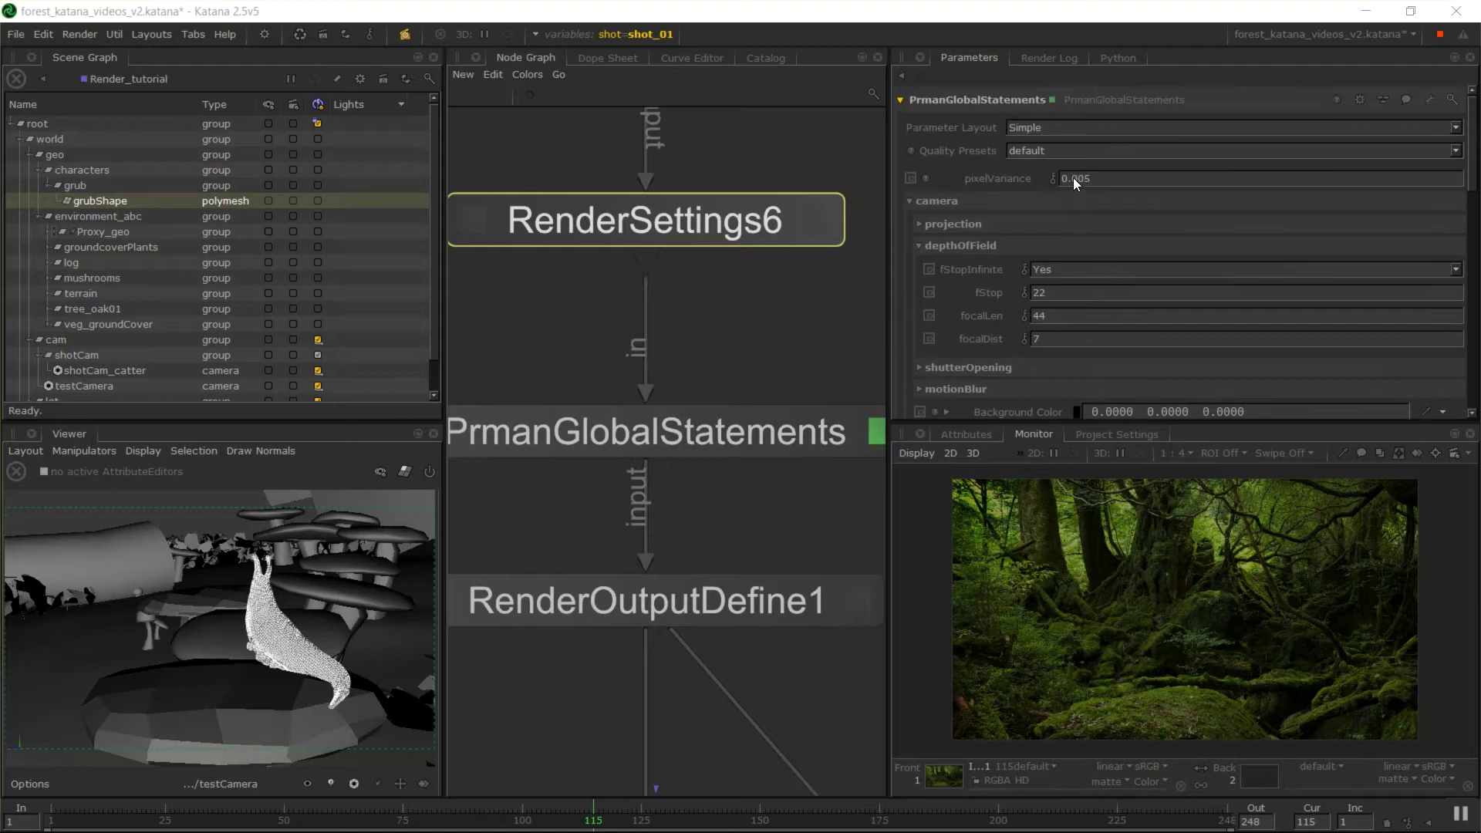
left_click(1038, 151)
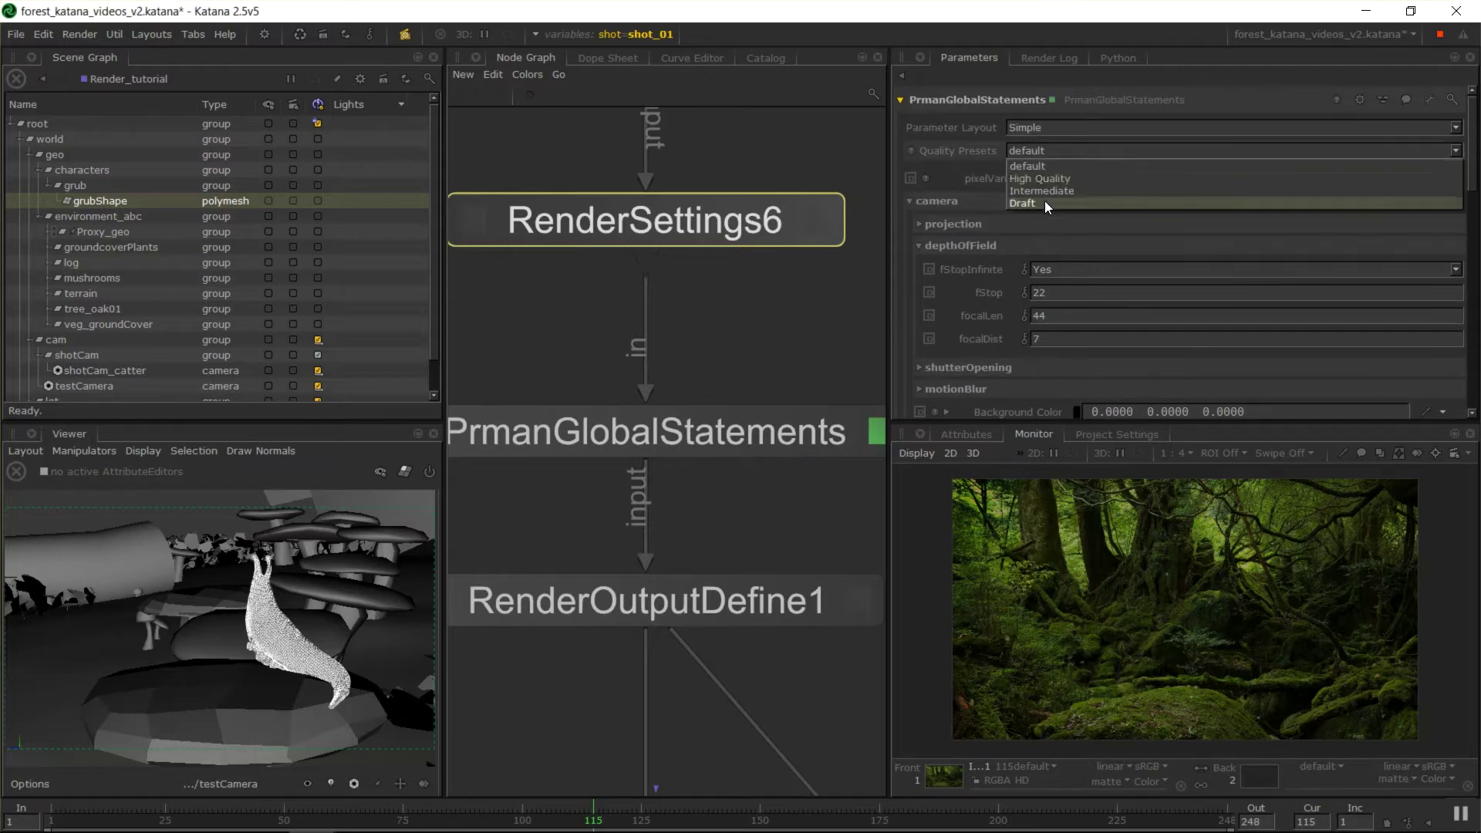
left_click(984, 147)
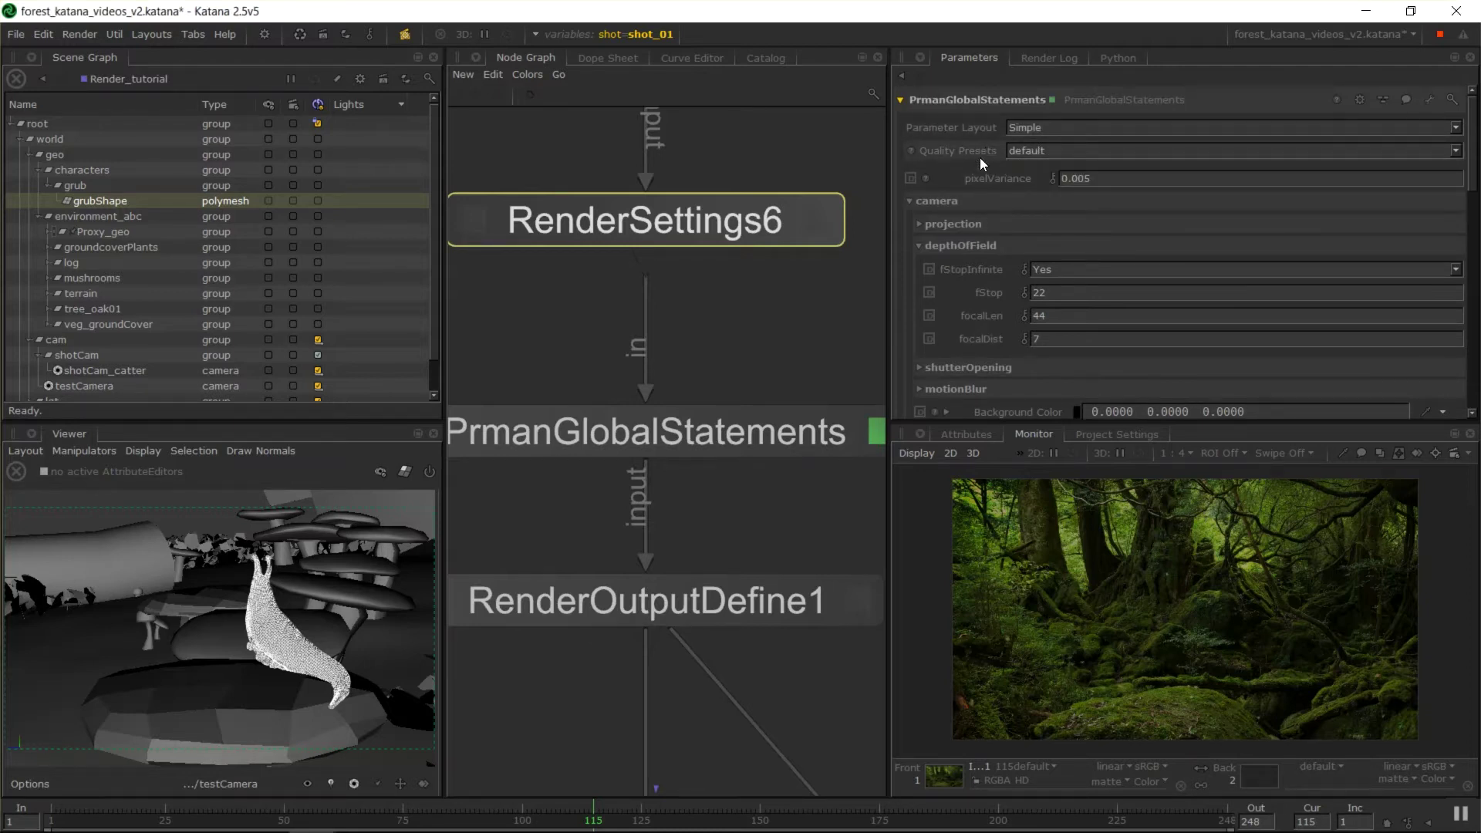
Step: Collapse the depthOfField settings, review the PxrPathTracer integrator's parameters and collapse that group too
left_click(943, 244)
scroll(1038, 265, "down", 4)
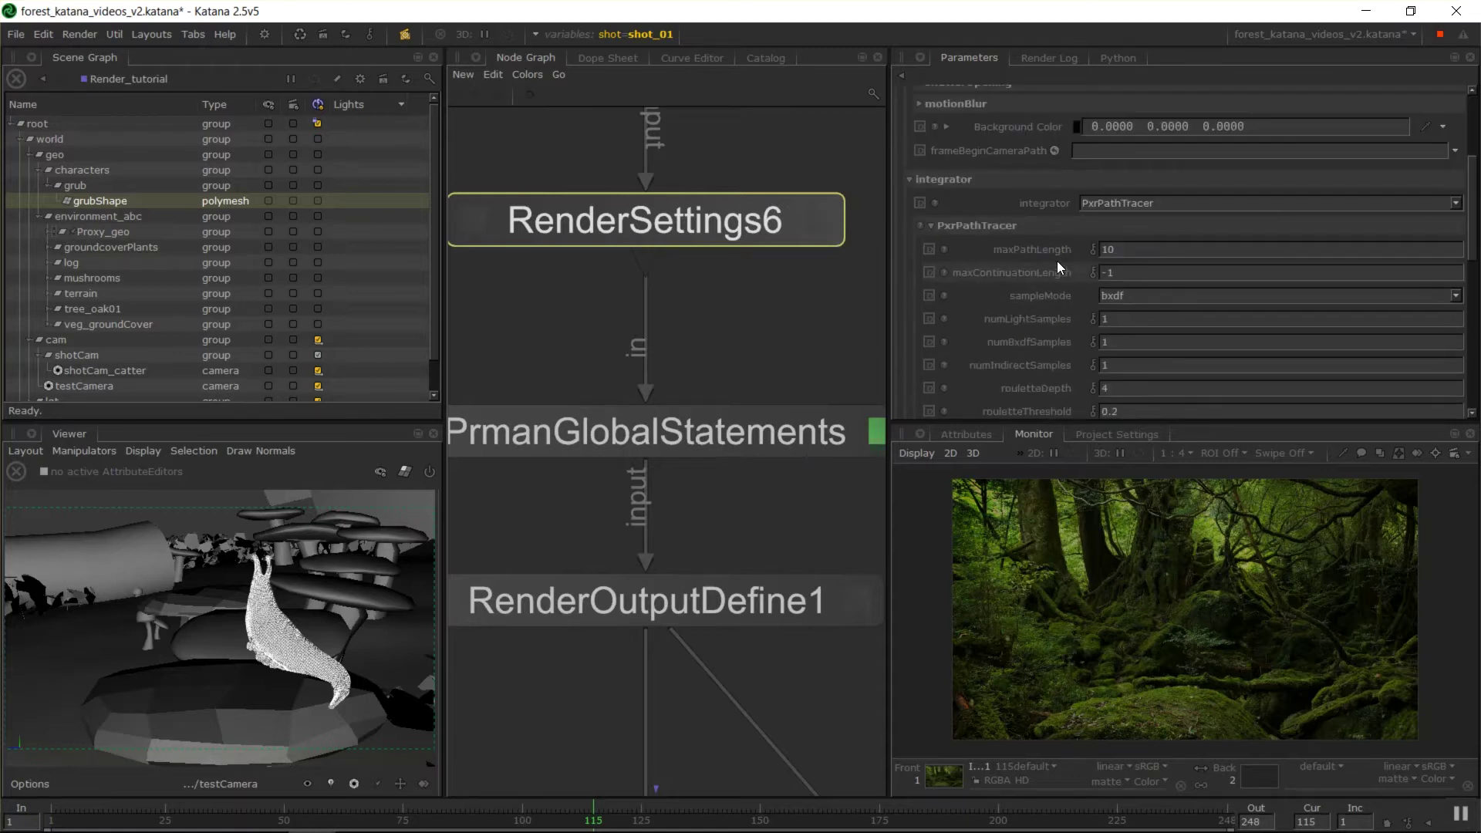
scroll(1050, 235, "down", 1)
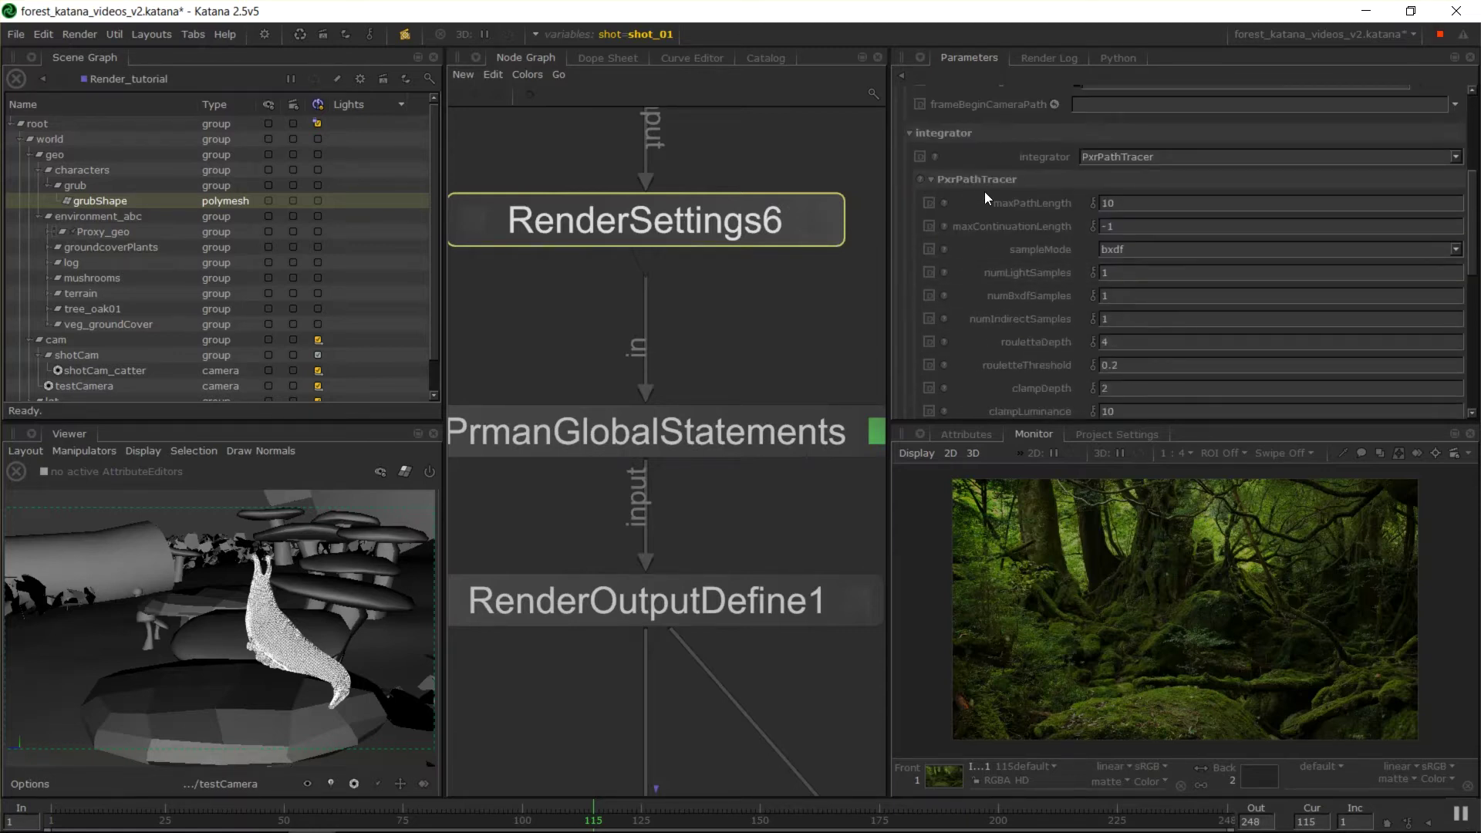
scroll(1084, 266, "down", 4)
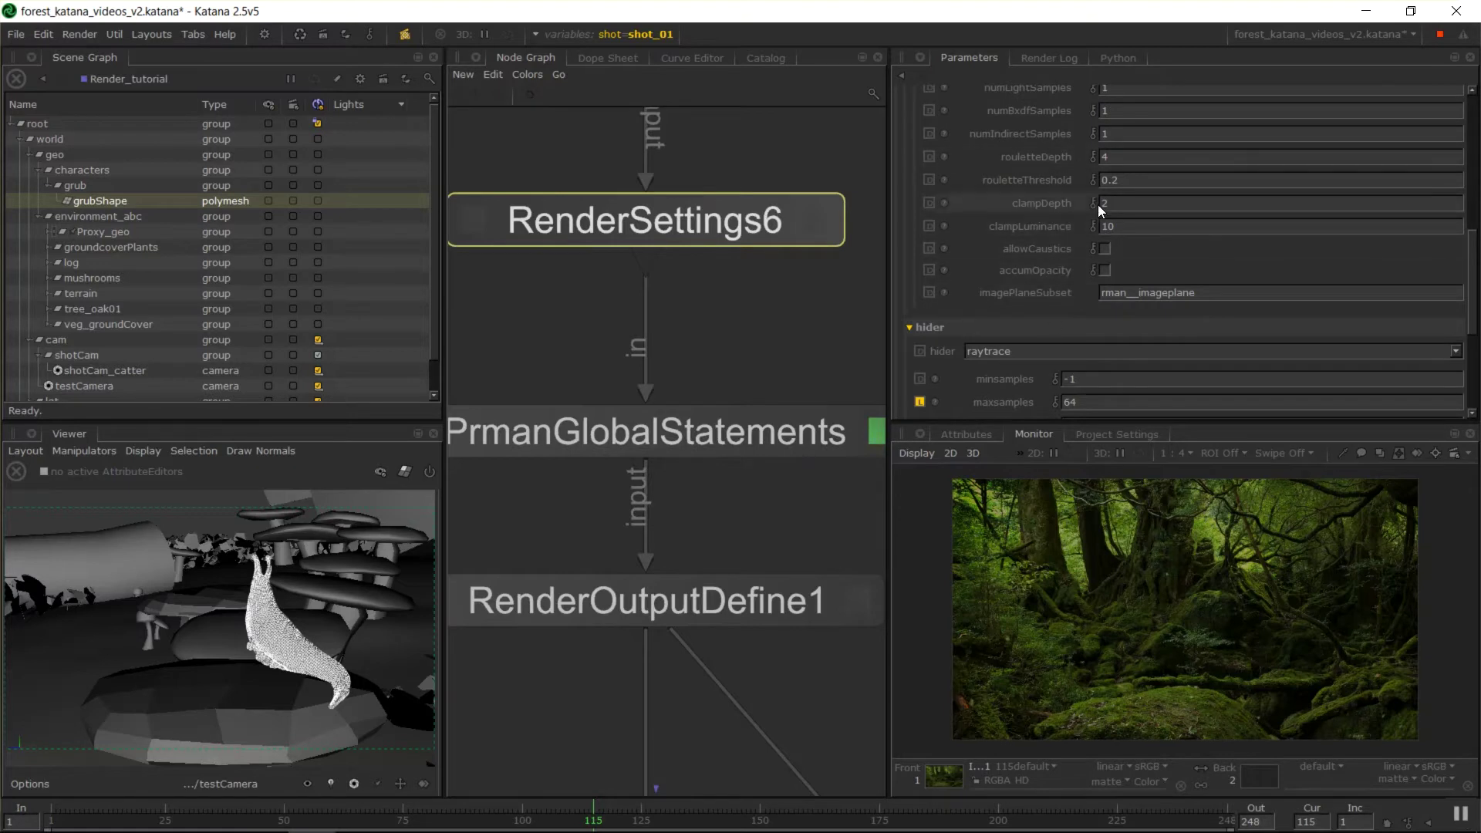
scroll(1088, 200, "up", 4)
scroll(996, 185, "up", 2)
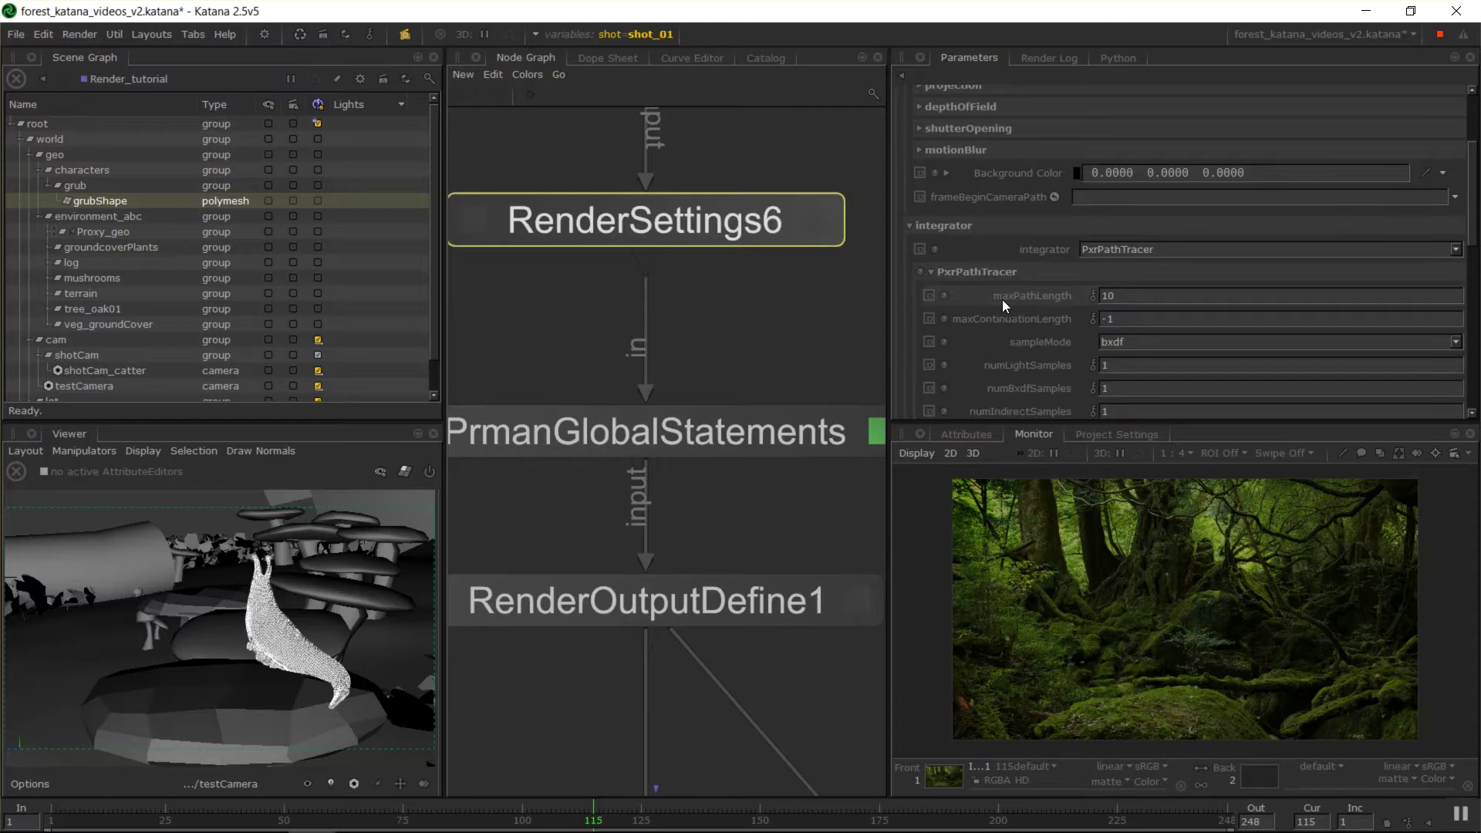
scroll(964, 341, "down", 2)
scroll(1067, 237, "up", 1)
scroll(1018, 242, "up", 1)
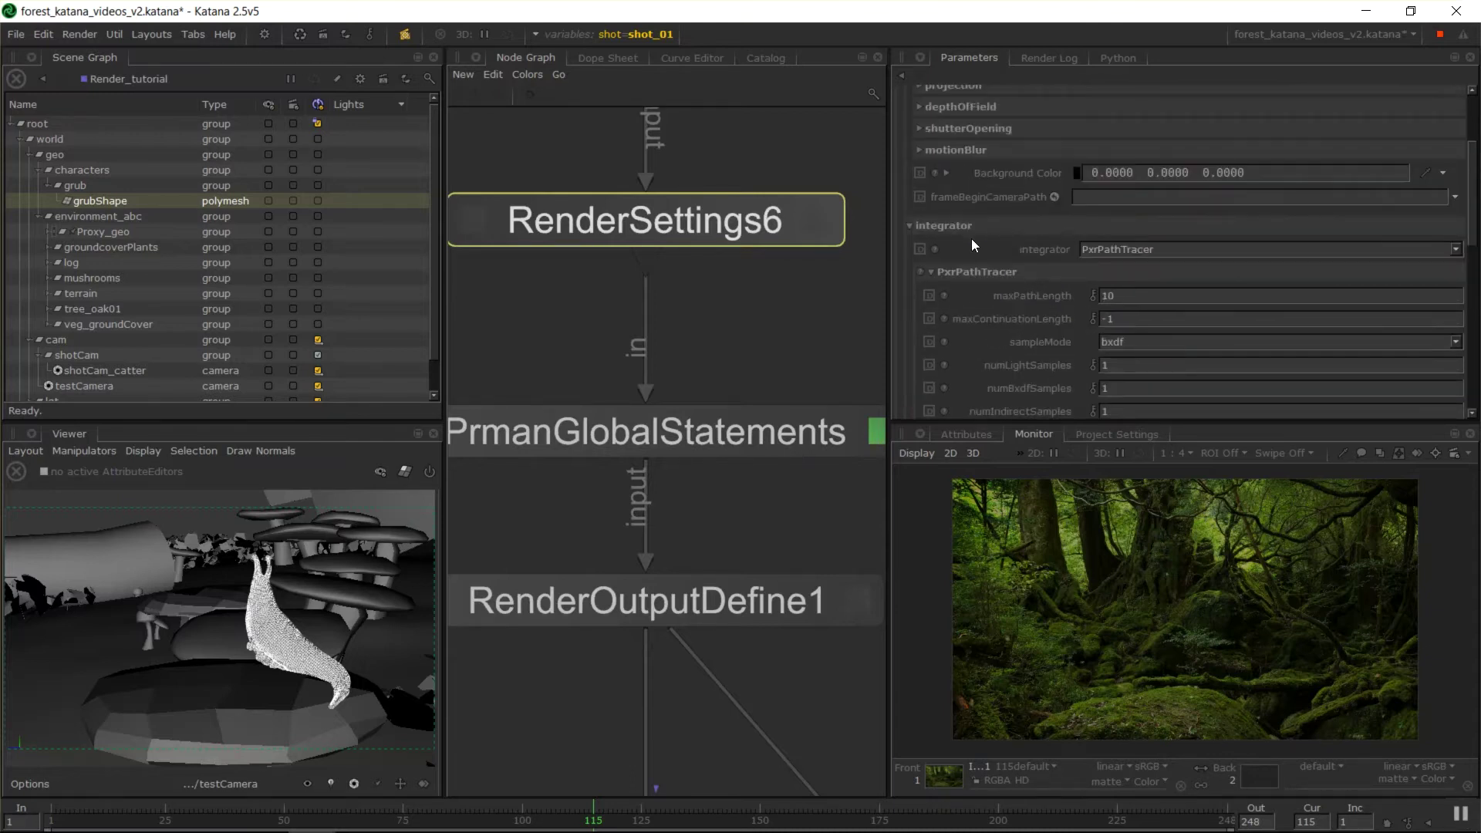
left_click(976, 272)
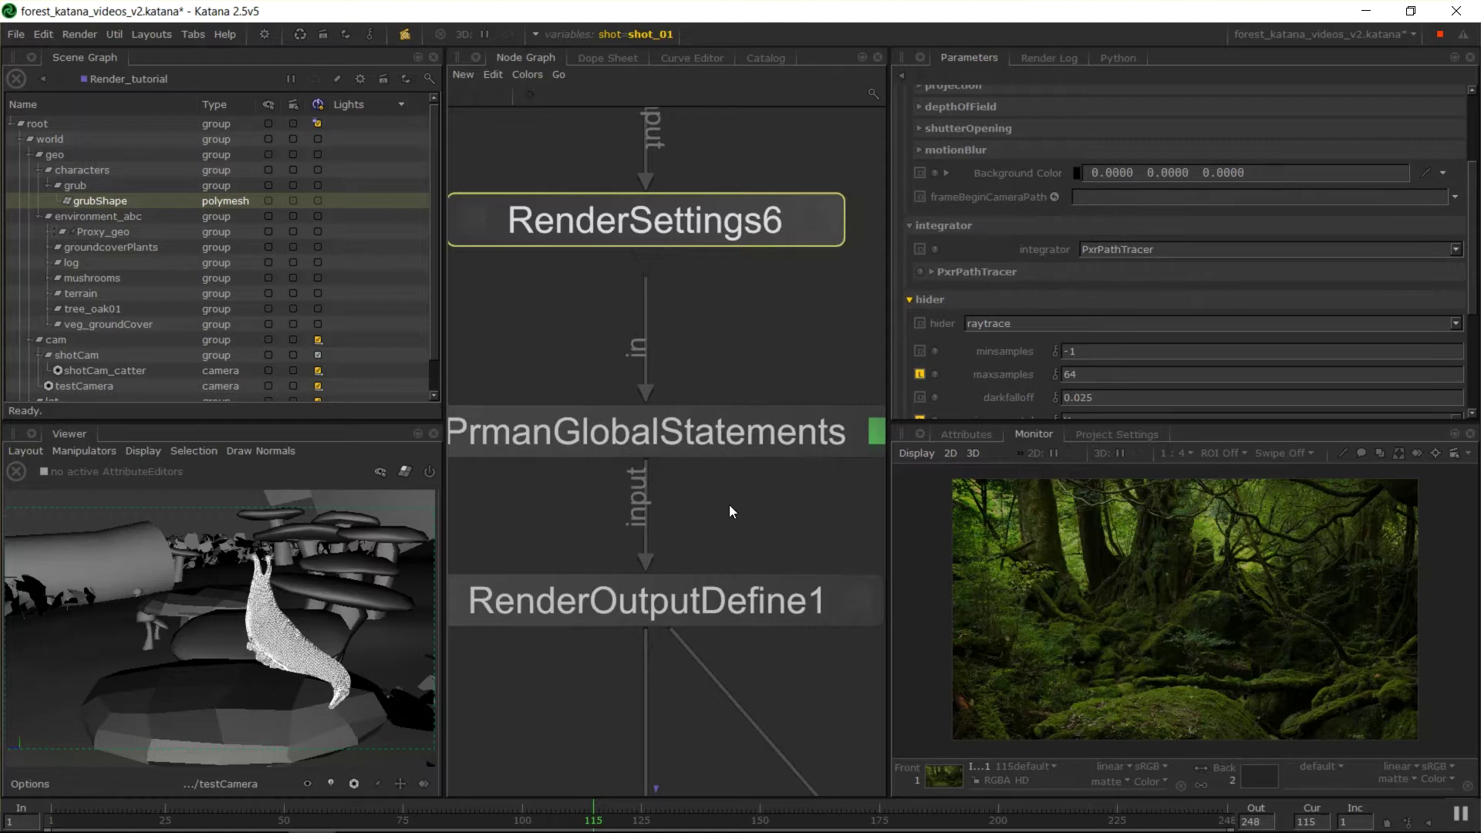
Step: Inspect RenderOutputDefine1's primary output, checking the options for type, color space and channel
middle_click_drag(751, 572, 834, 383)
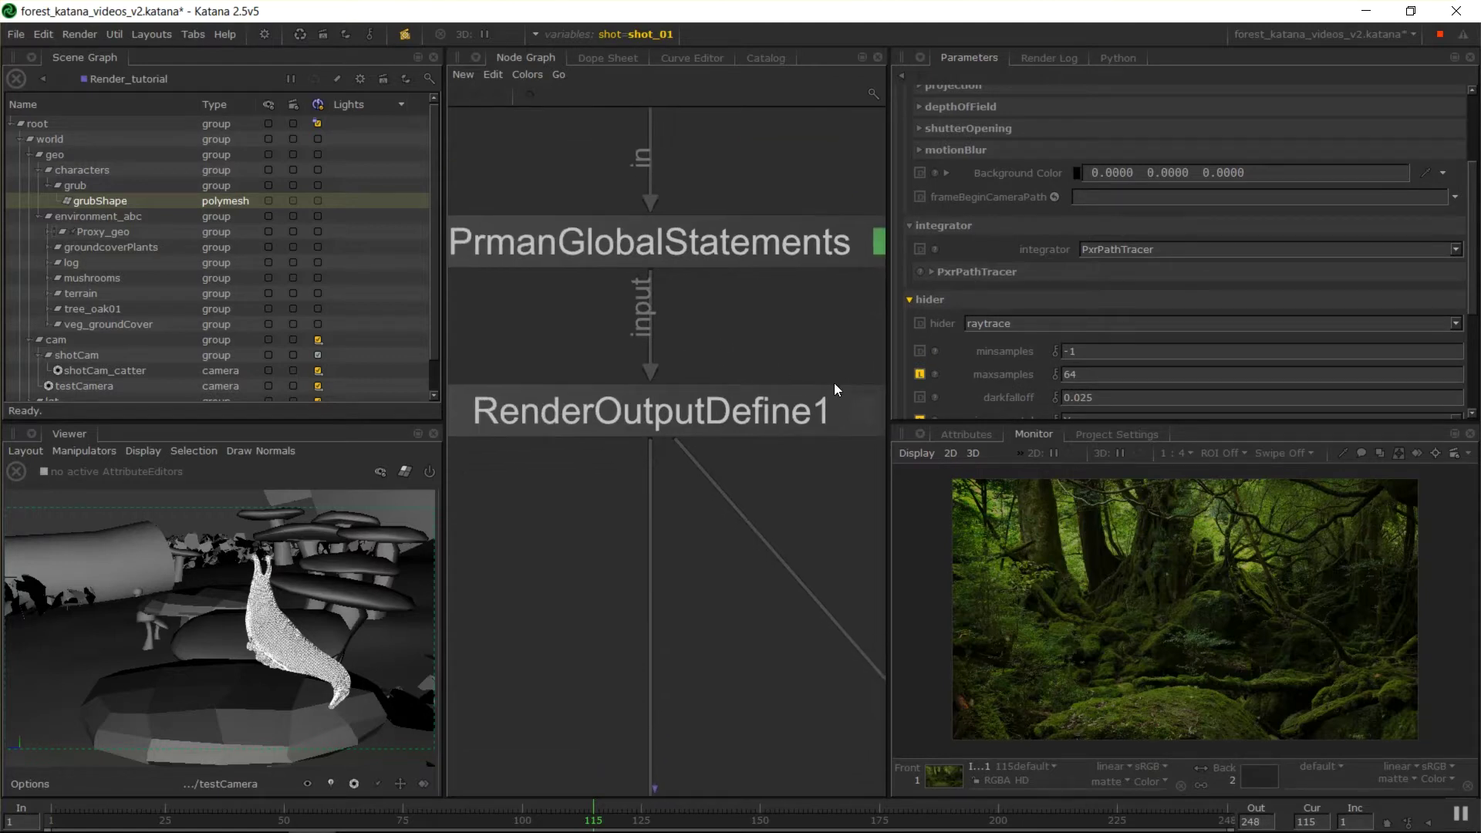
left_click(849, 409)
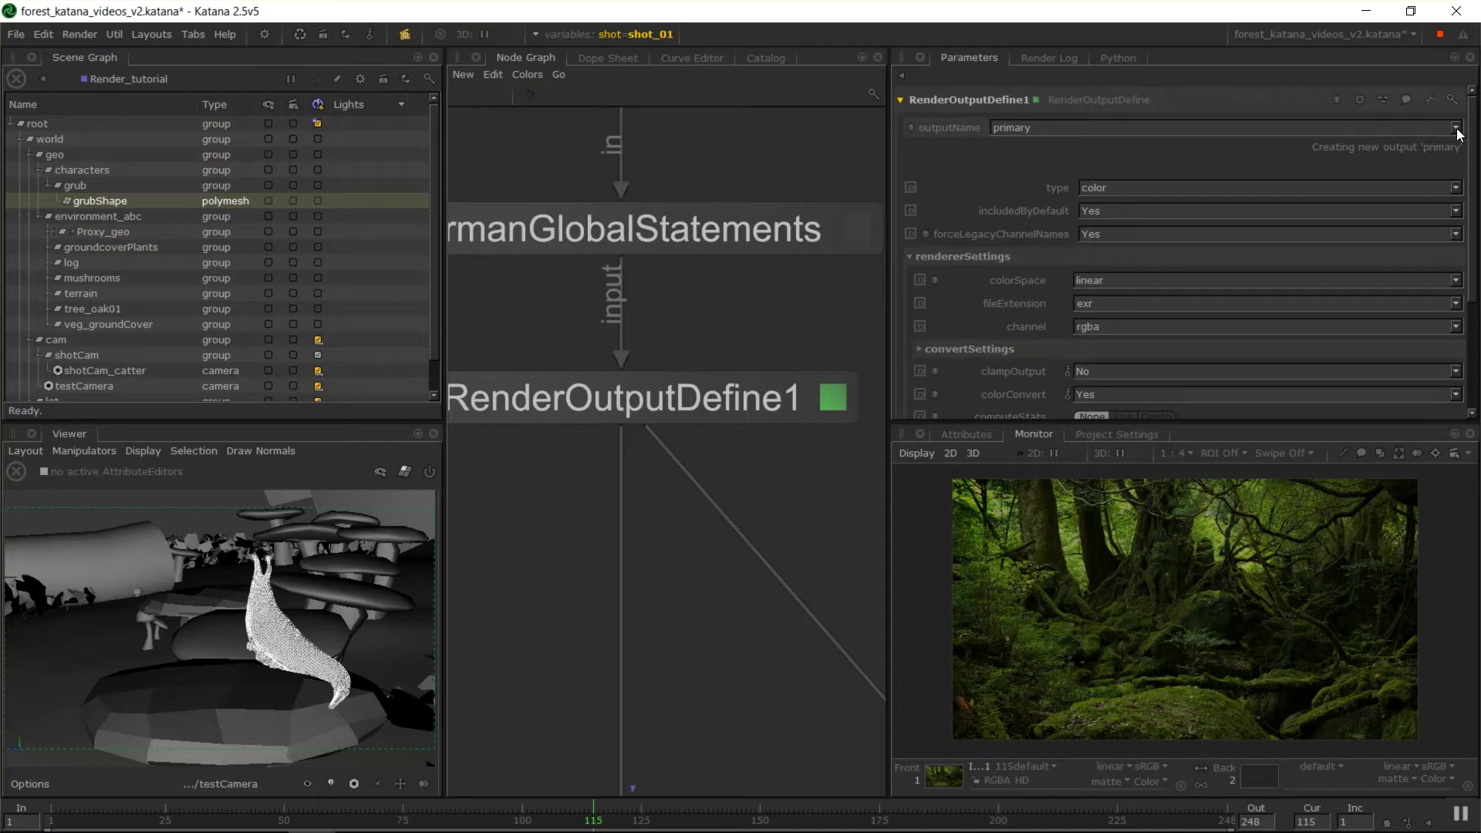
left_click(1113, 186)
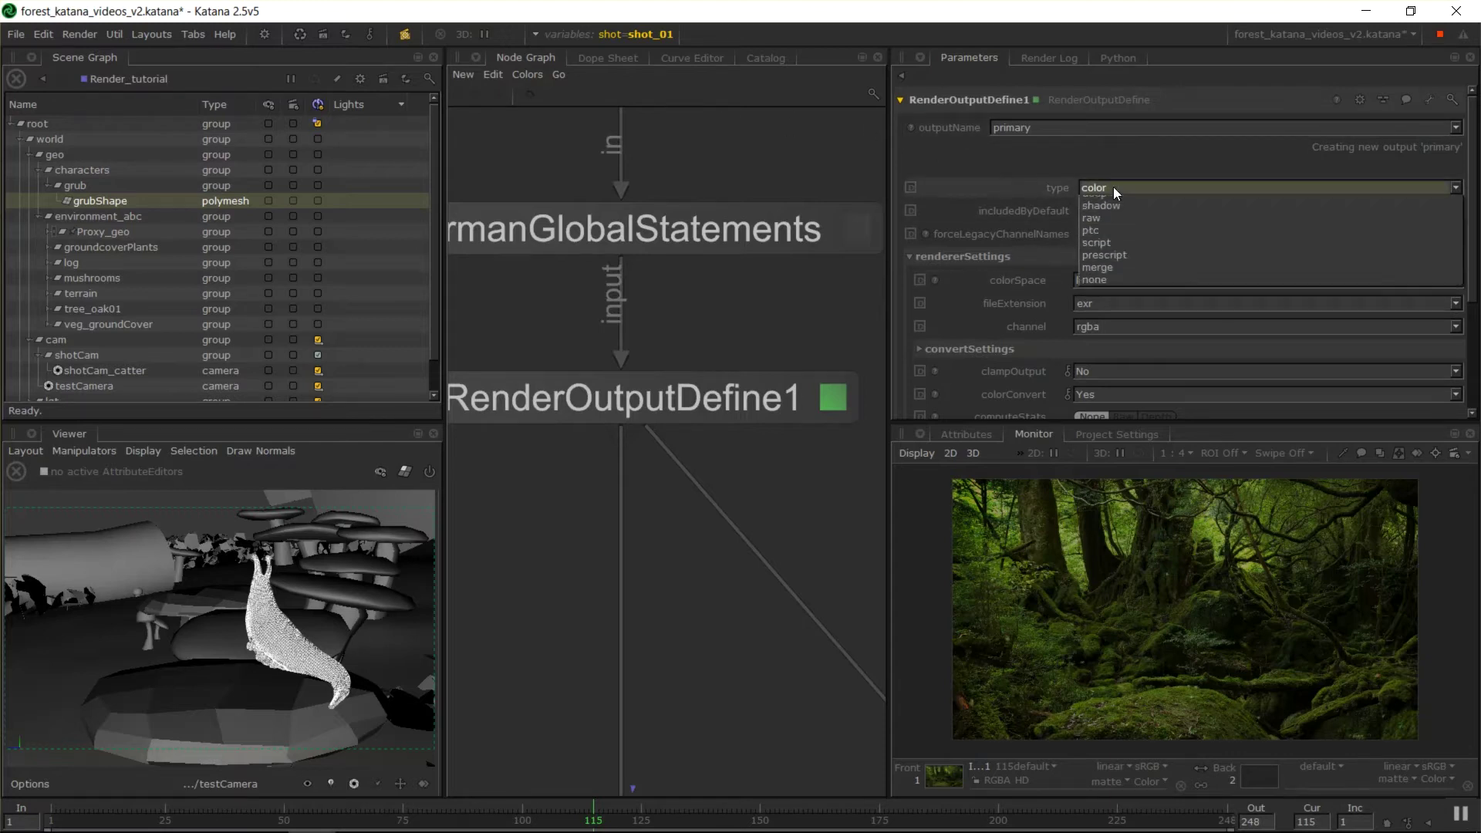
left_click(1117, 189)
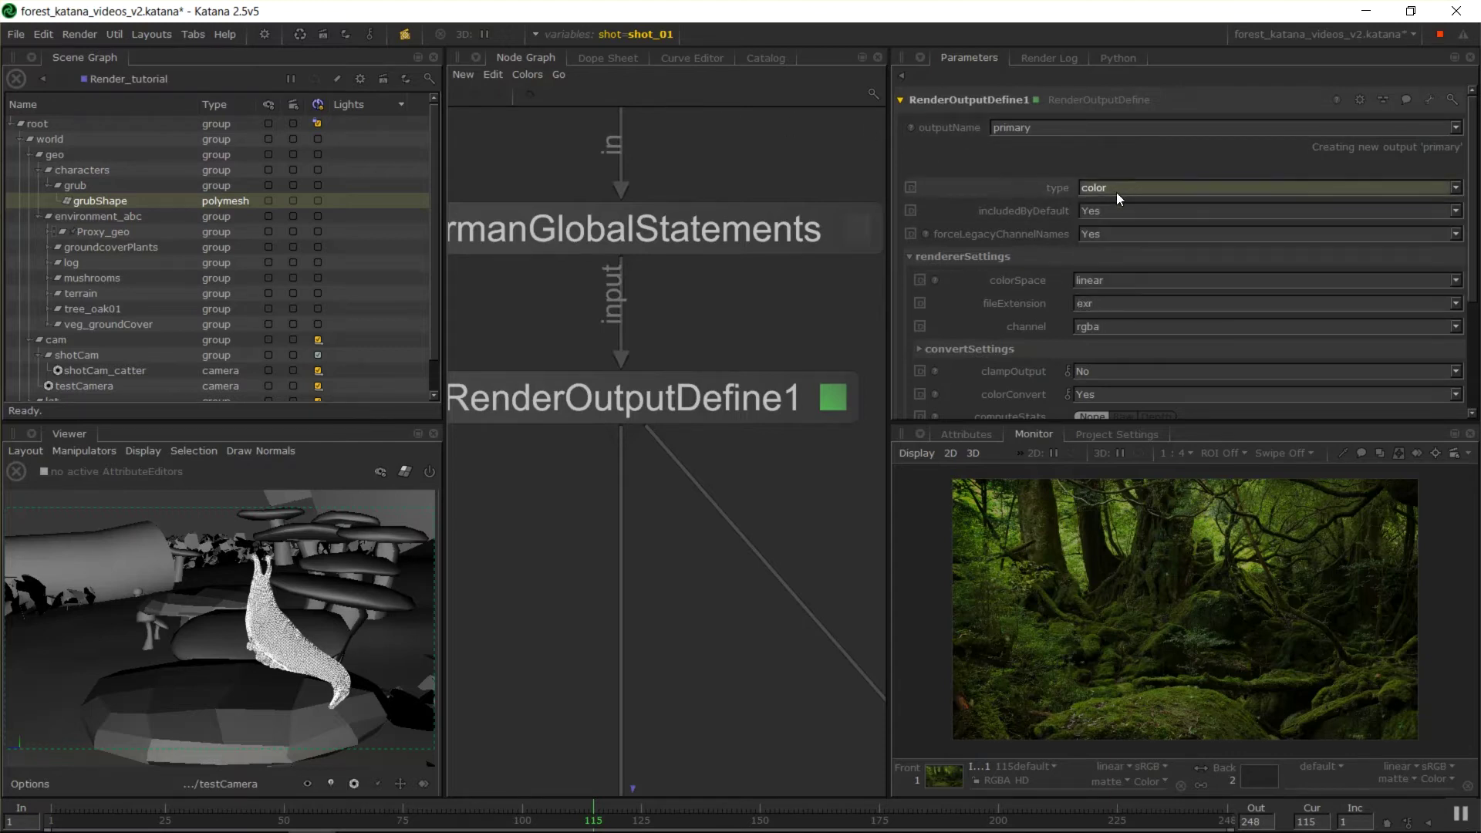
left_click(1125, 281)
left_click(1121, 277)
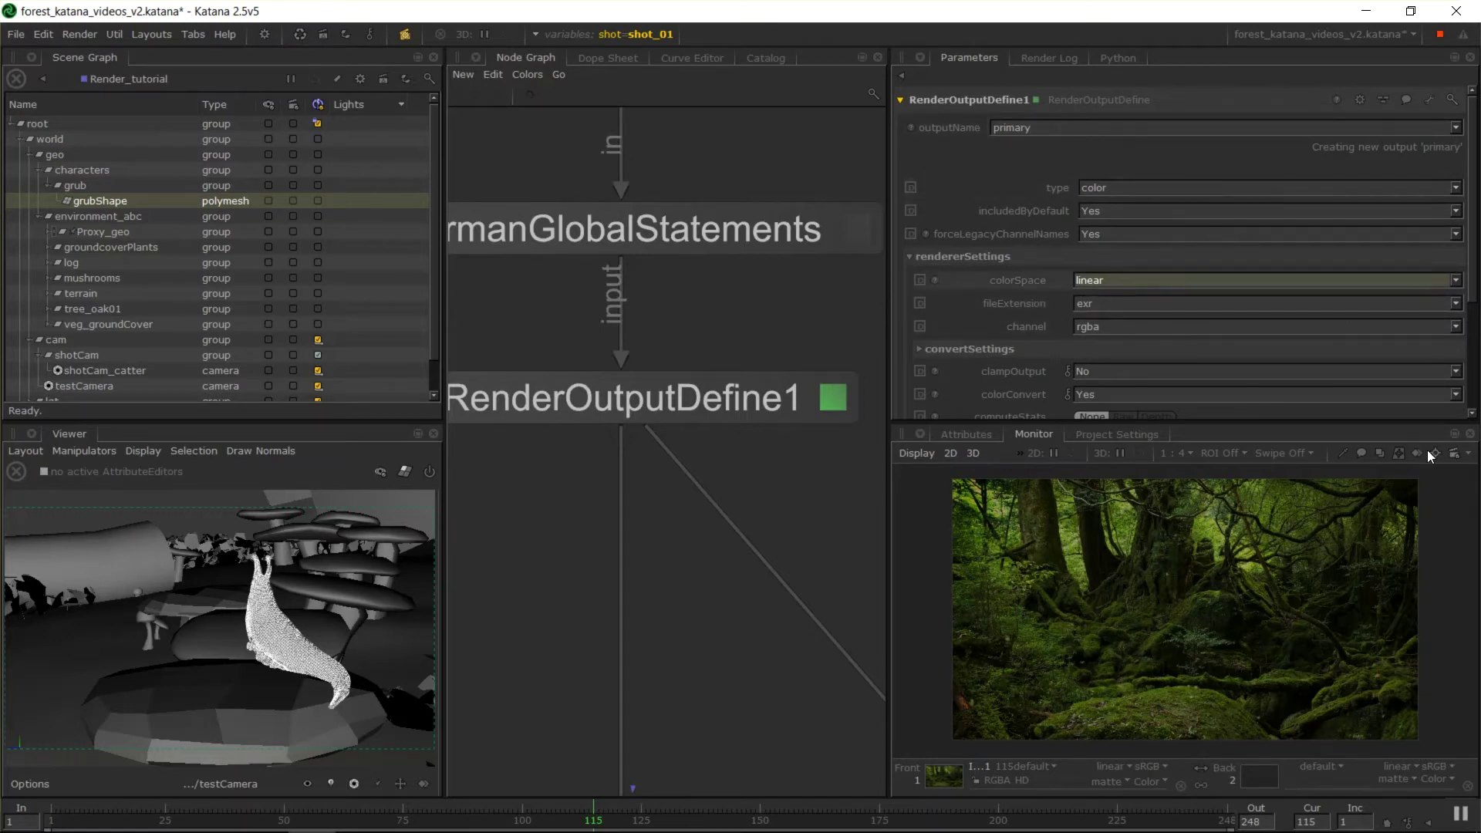
left_click(1457, 327)
left_click(1426, 341)
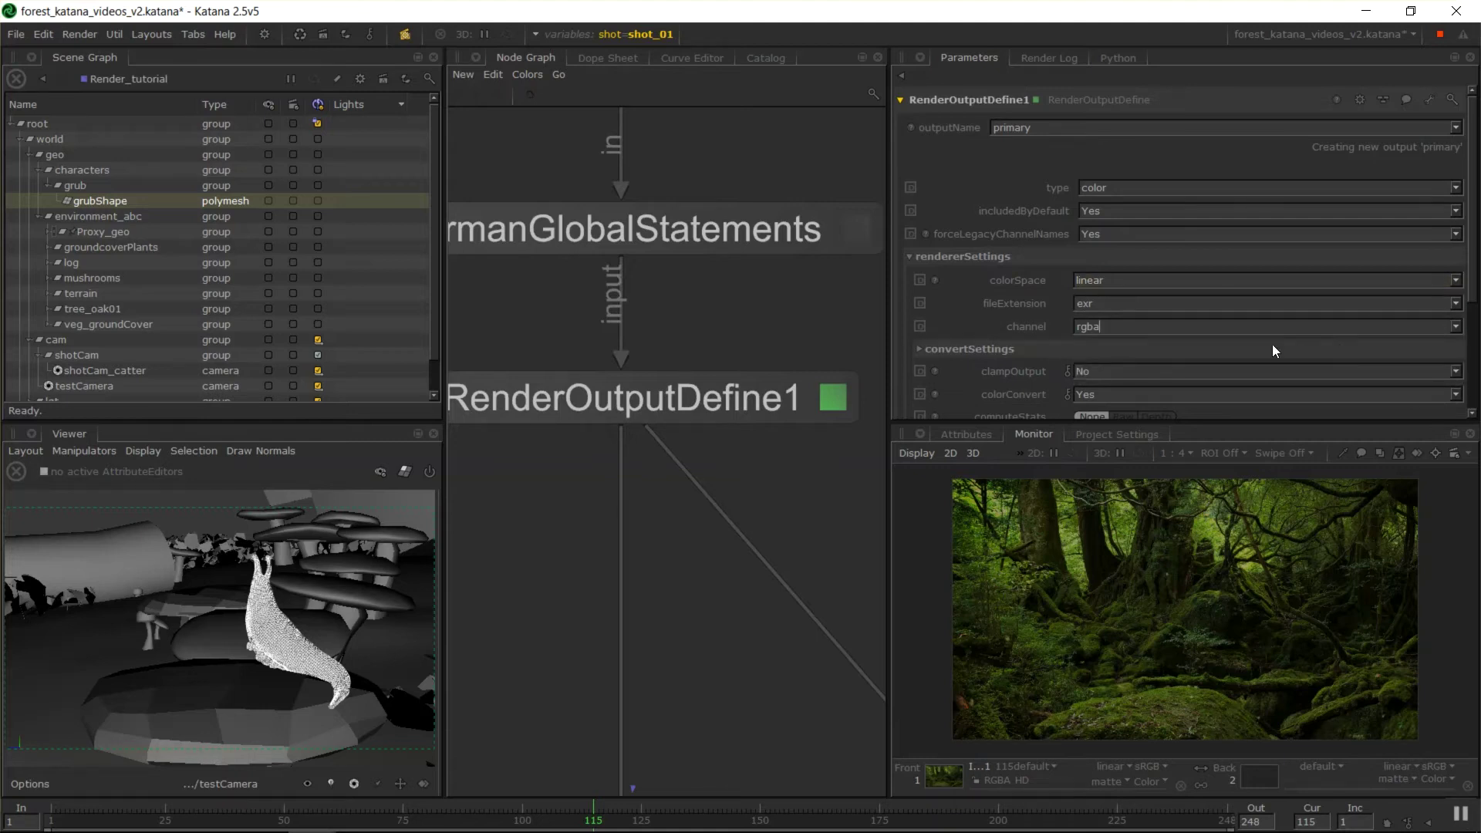
Step: Set the primary output's location type to file and select its whole renderLocation path
scroll(953, 307, "down", 3)
left_click(1123, 351)
left_click(1106, 368)
left_click_drag(1392, 399, 996, 398)
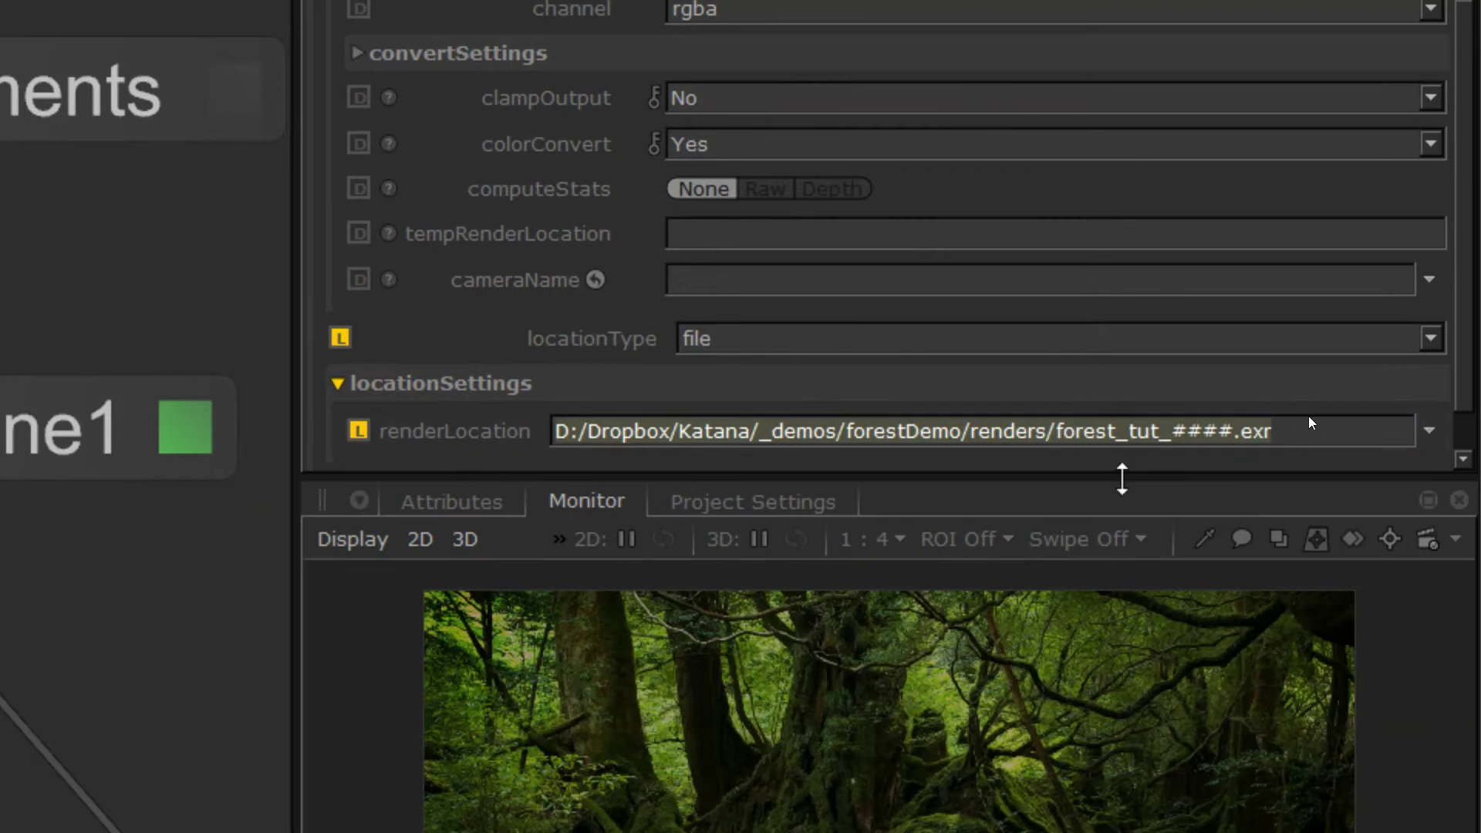
Step: Check the available locationType options for the primary output, keeping file, and review its location settings
left_click(1334, 398)
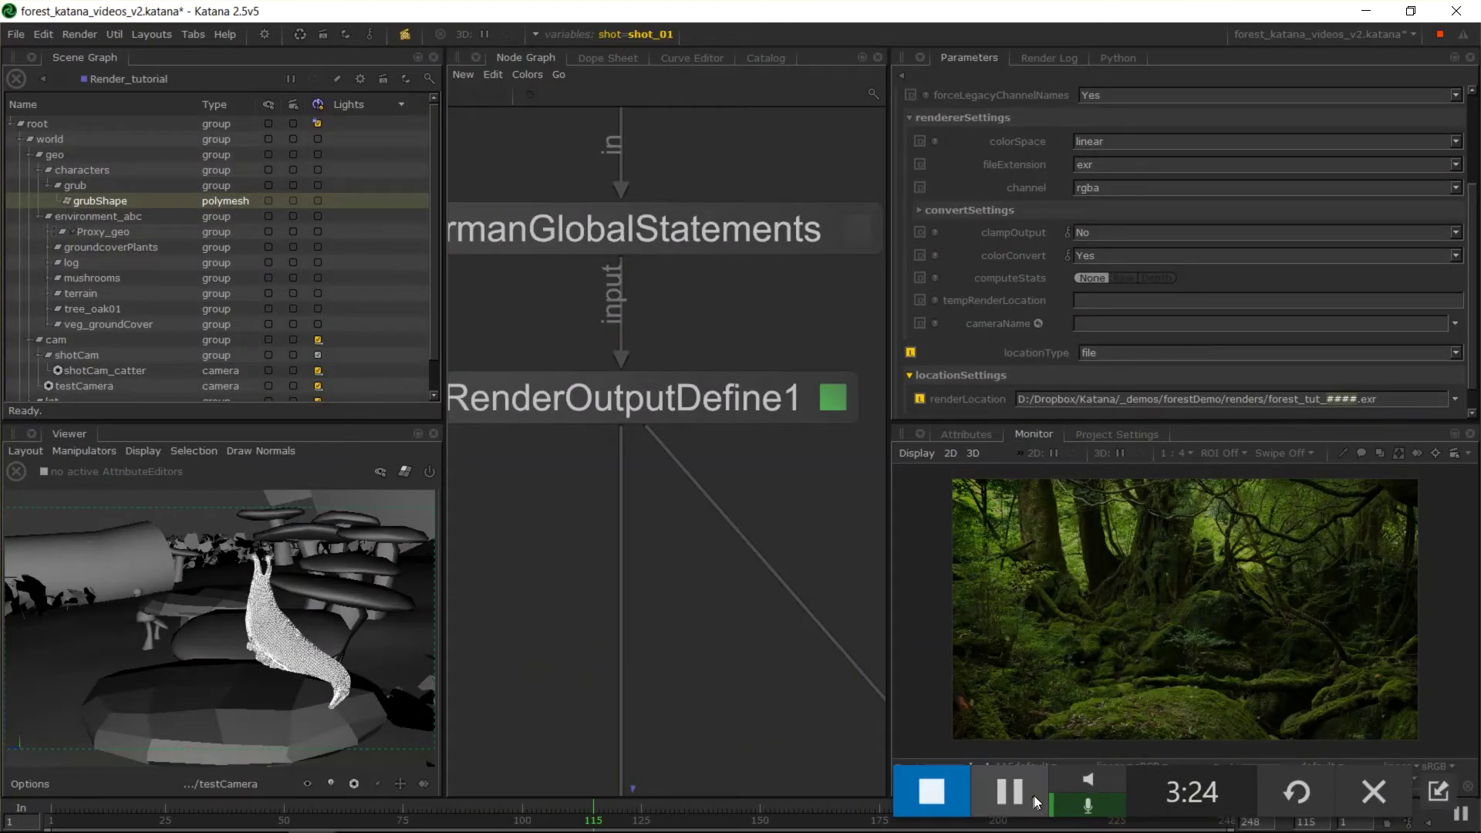
left_click(1114, 358)
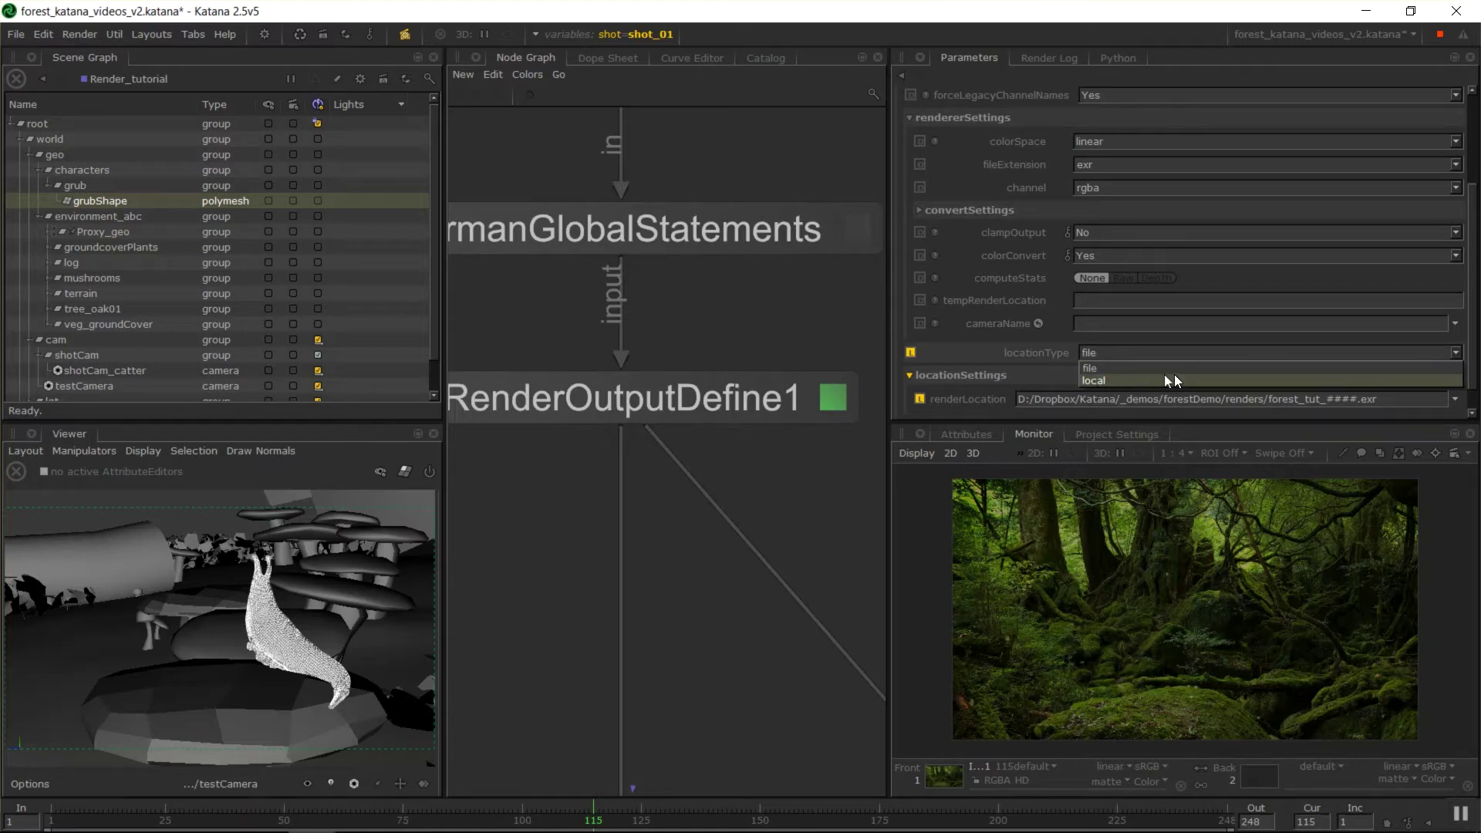
left_click(1095, 353)
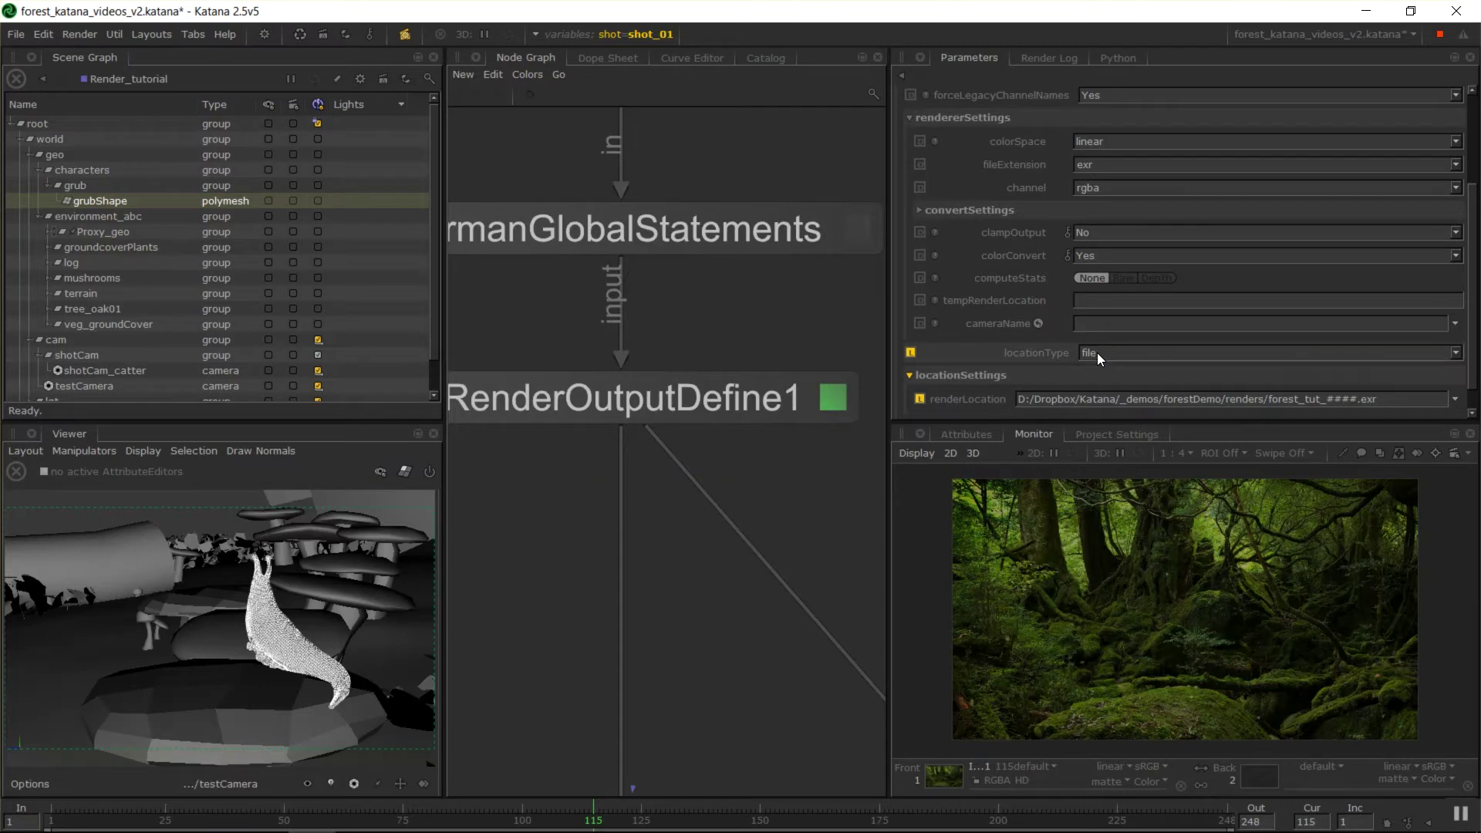
scroll(1000, 350, "down", 1)
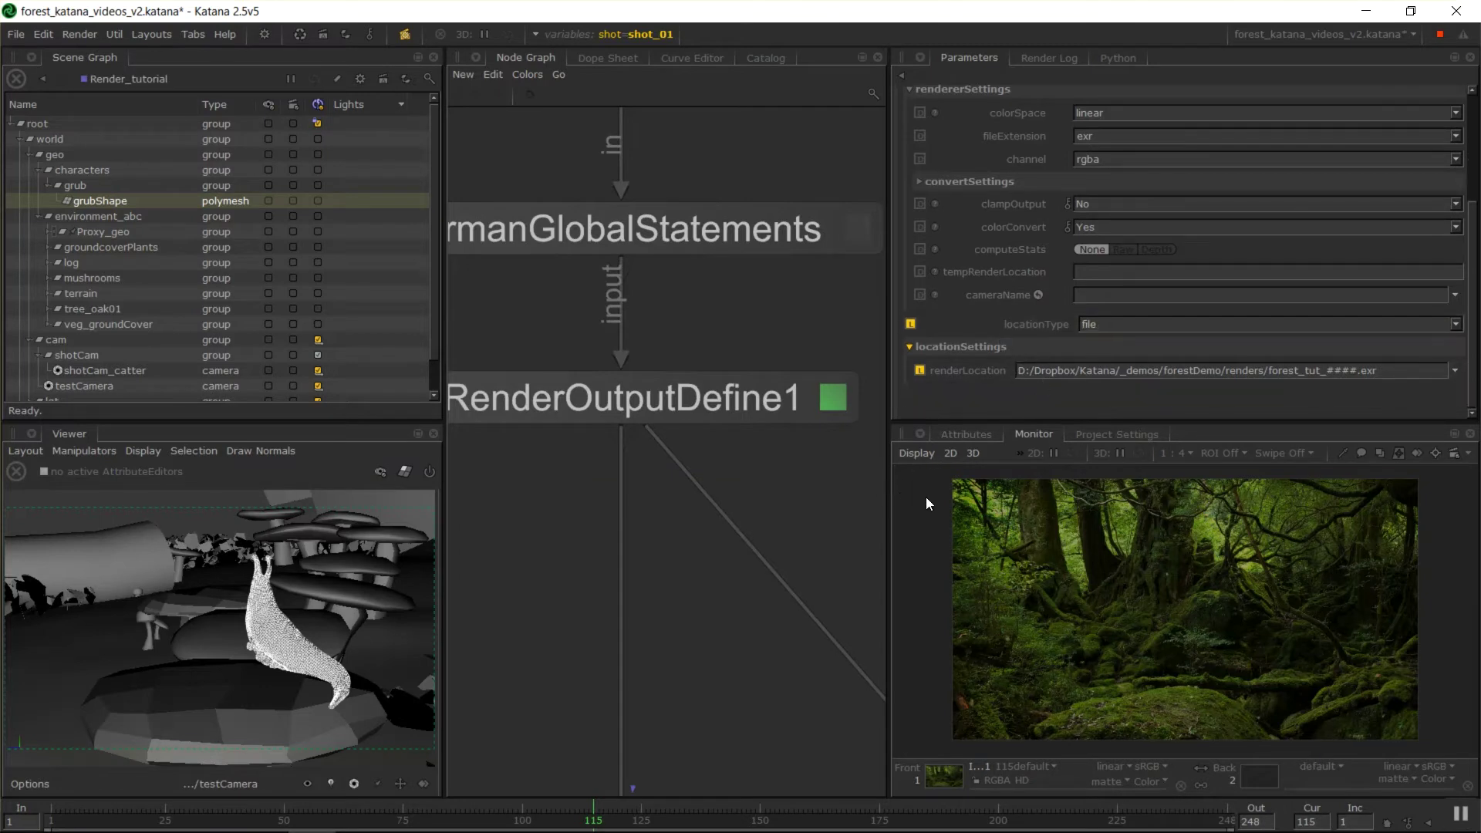
Step: Start a live render from the Render_tutorial node and orbit the viewer camera around the grub
middle_click_drag(712, 795, 712, 672)
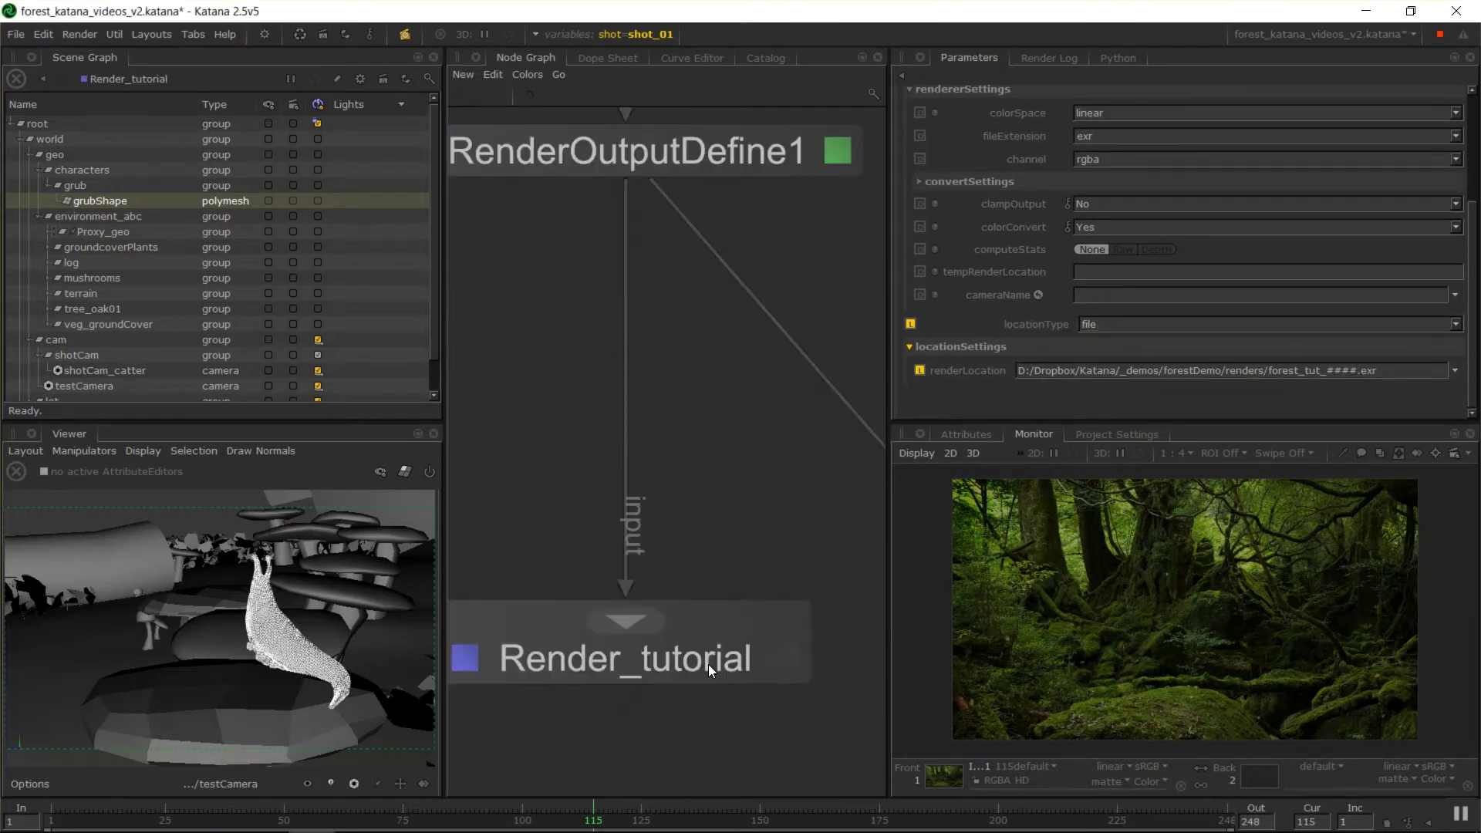
middle_click_drag(655, 737, 688, 732)
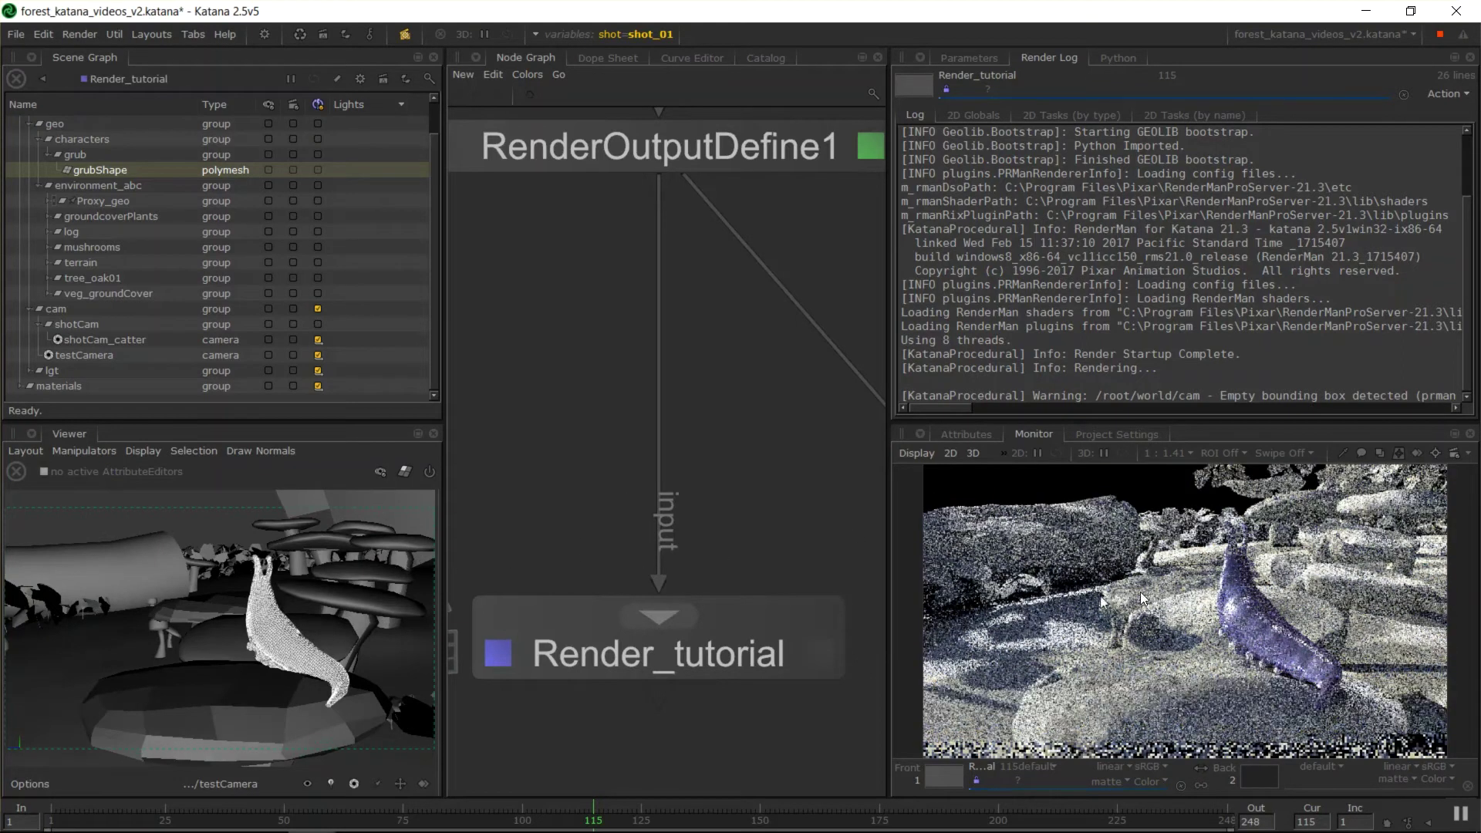
left_click_drag(327, 607, 371, 653, "alt")
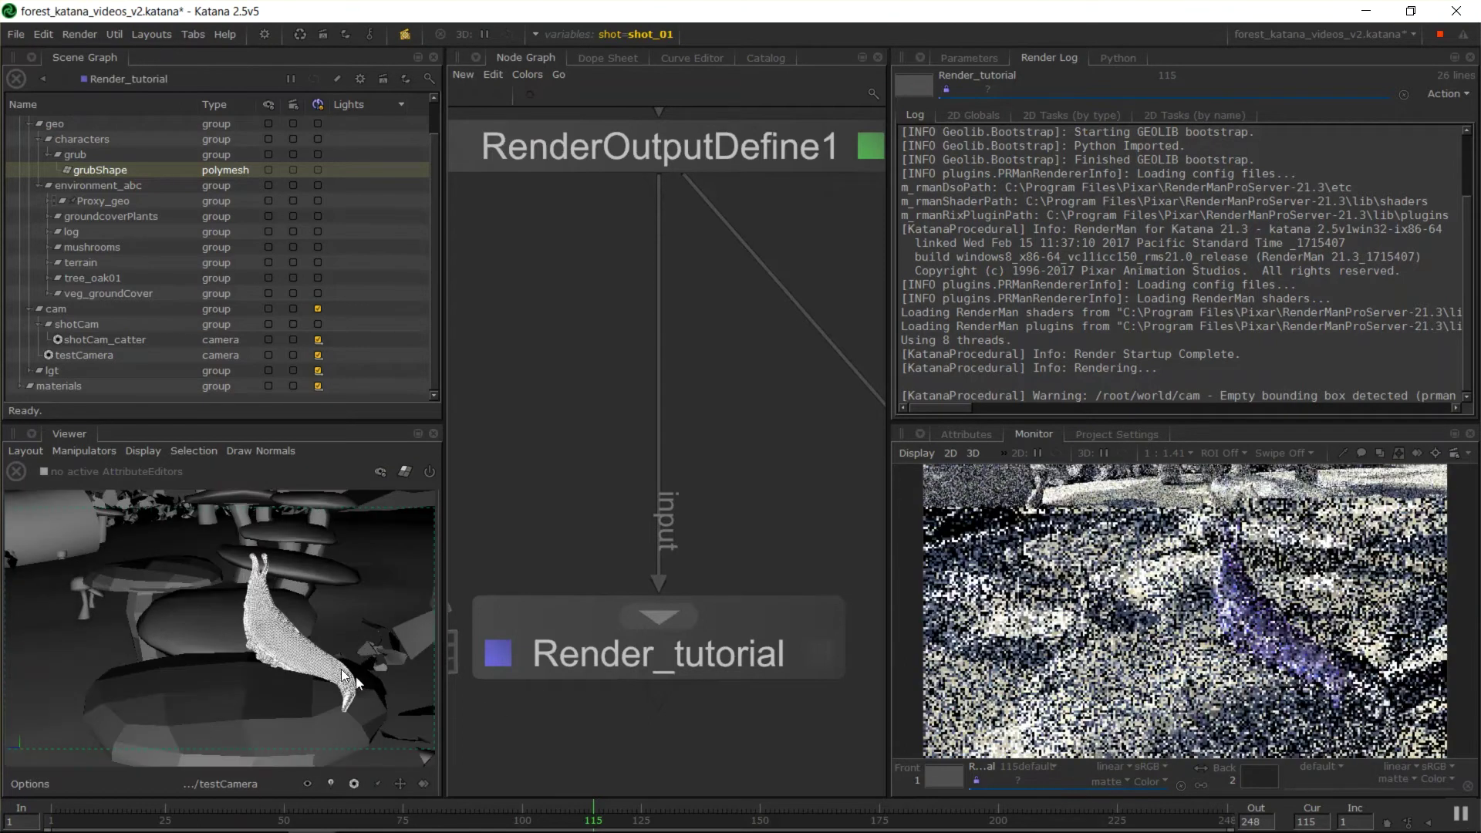
left_click_drag(236, 665, 244, 651, "alt")
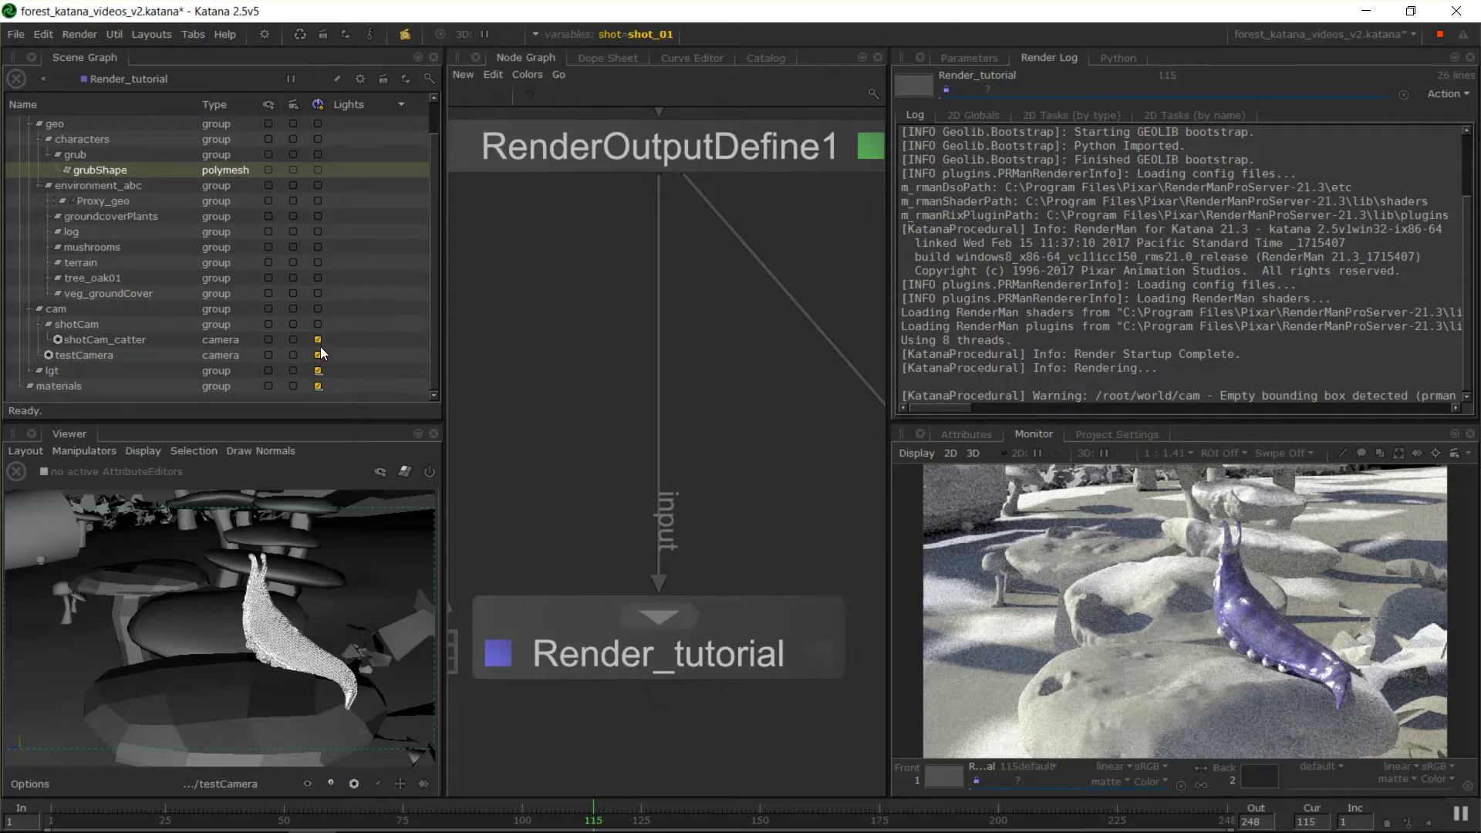
Step: Turn off live render updates for the cameras, lgt and materials, and orbit the viewer to test the render's response
left_click(317, 386)
left_click_drag(377, 590, 228, 501, "alt")
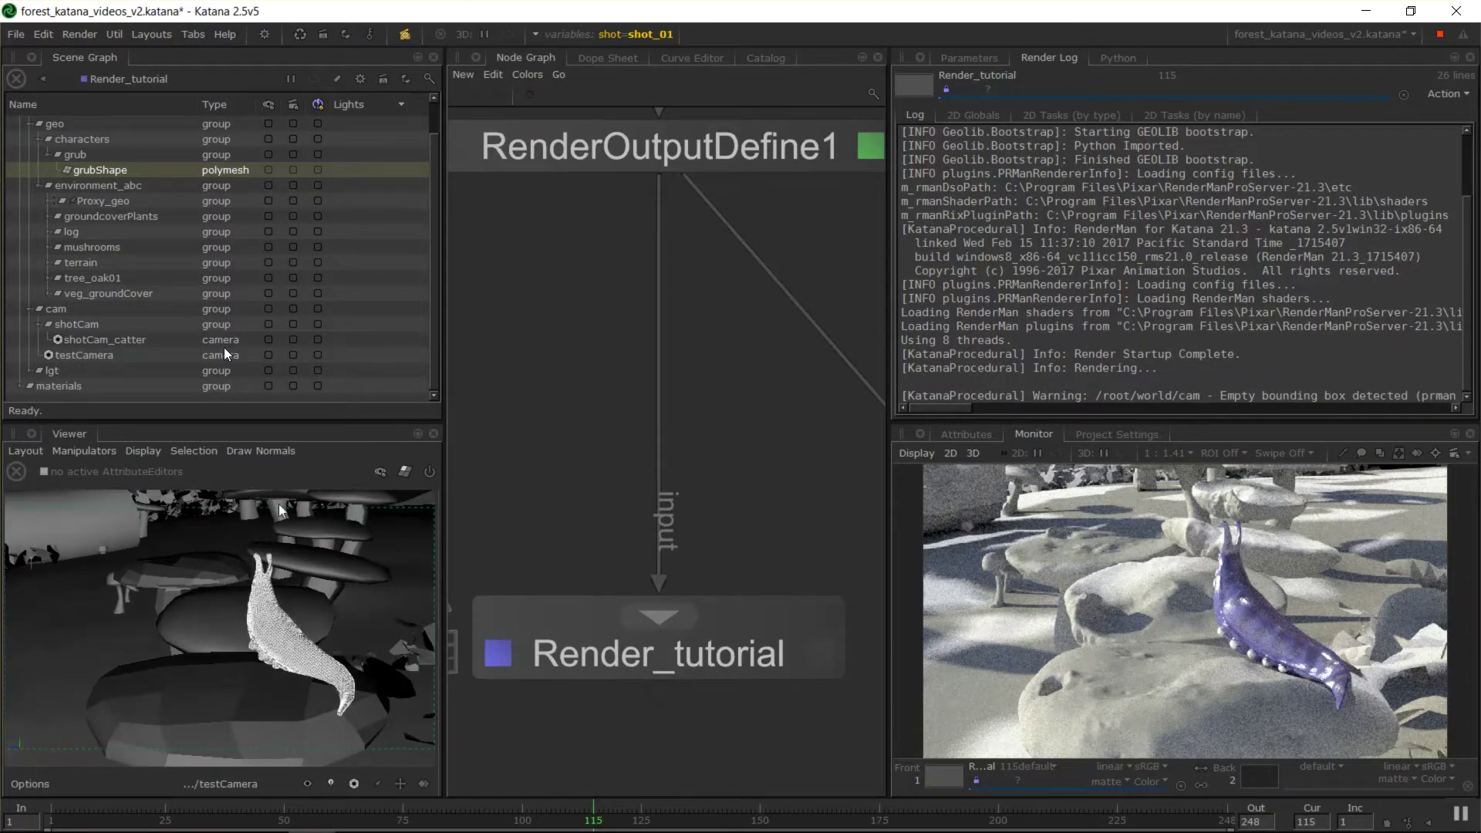
Step: Re-enable live render updates for cam, lgt and materials, orbiting the viewer camera around the grub
left_click(317, 310)
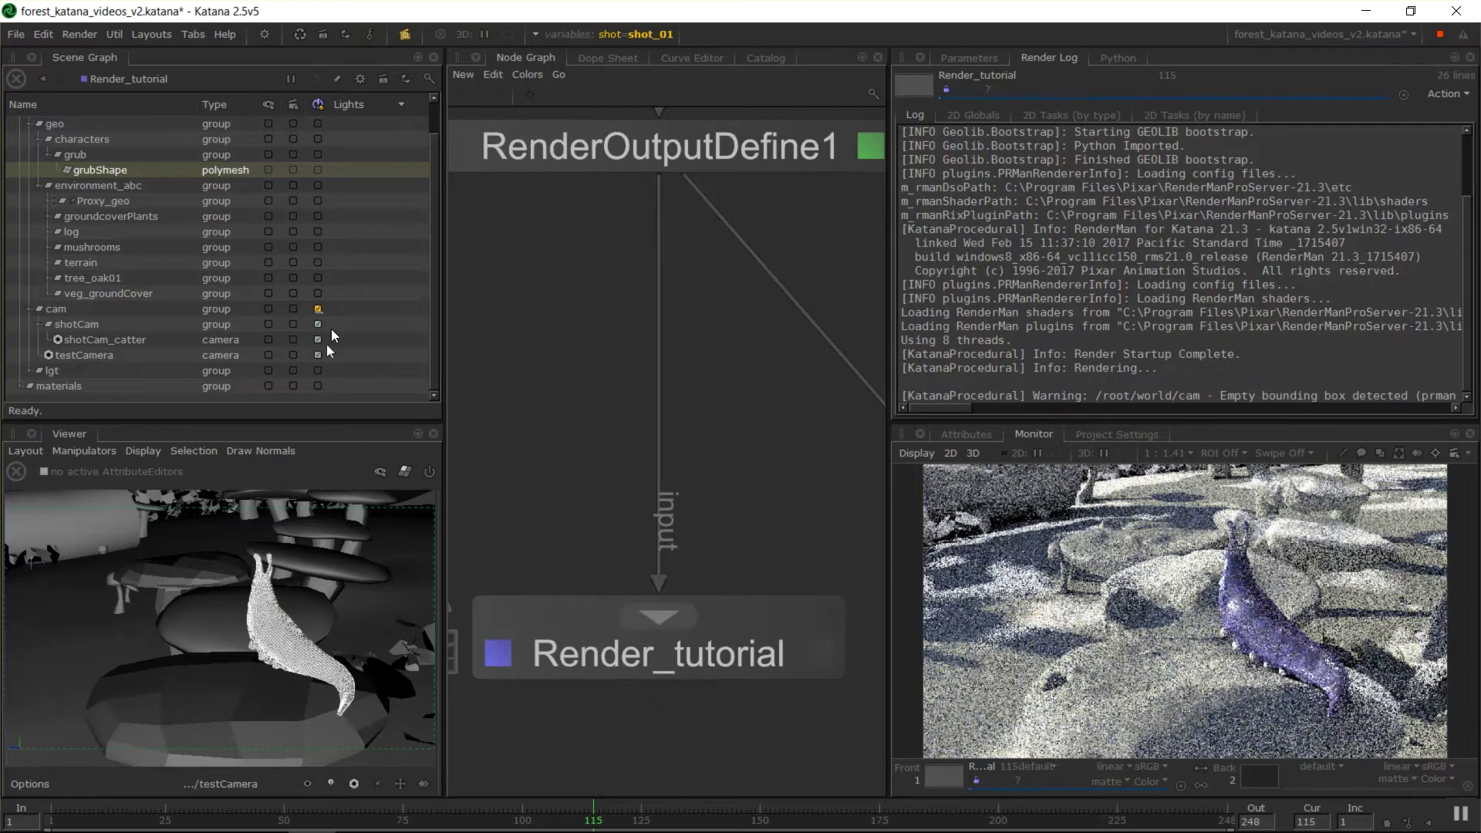
left_click_drag(324, 610, 309, 554, "alt")
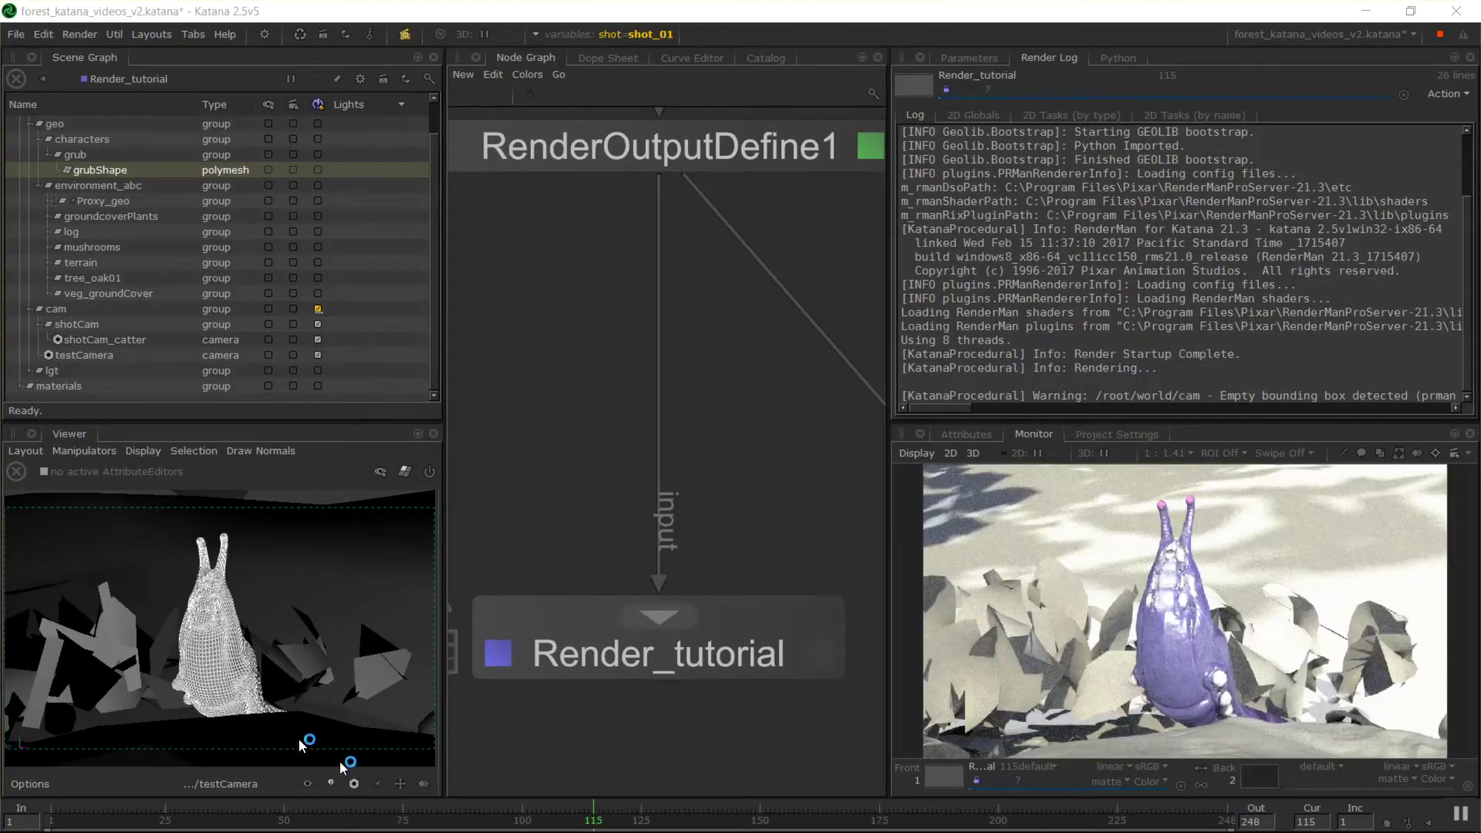
left_click_drag(219, 618, 323, 616, "alt")
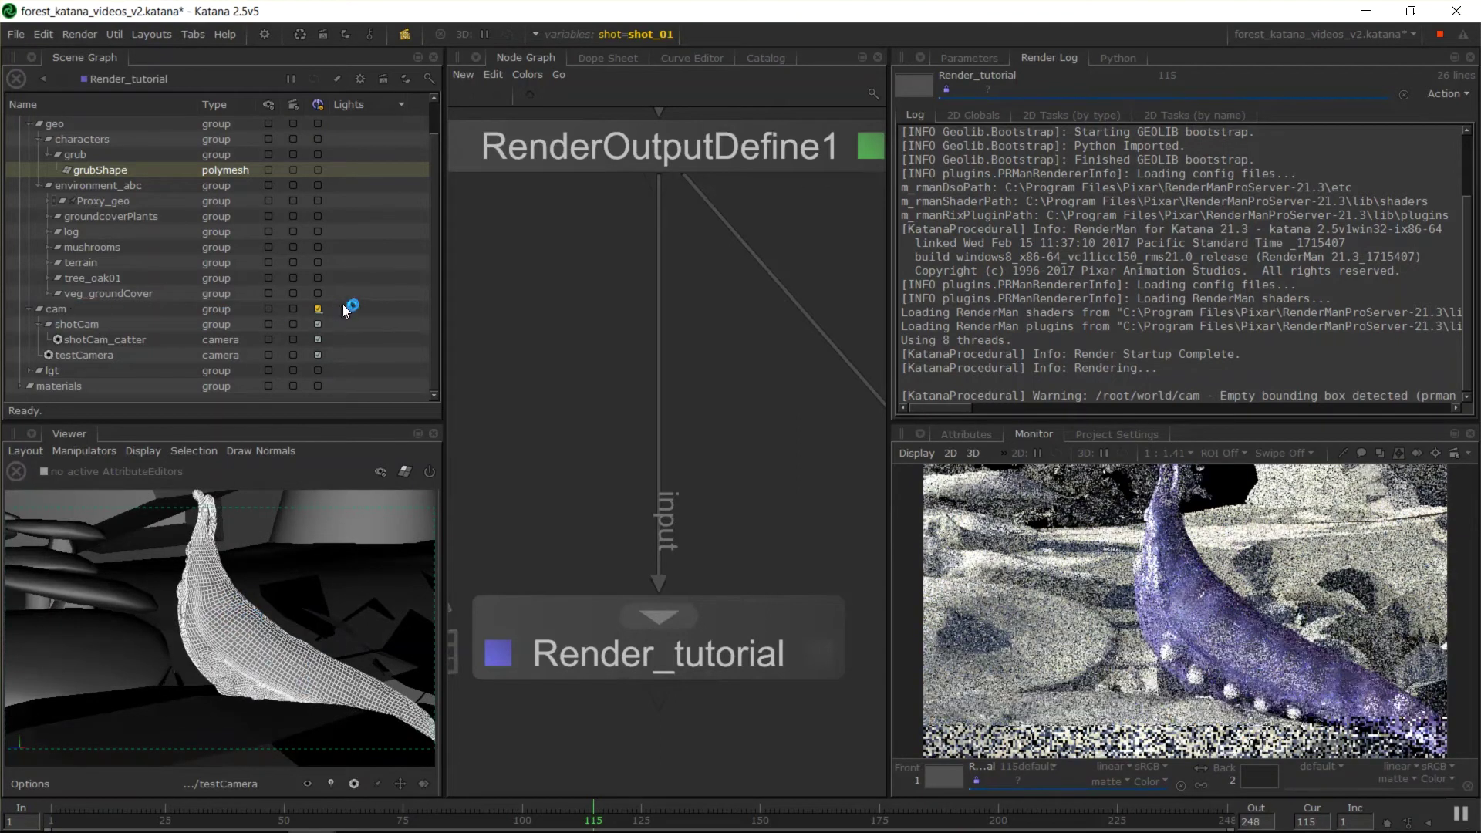
left_click(317, 371)
left_click(317, 386)
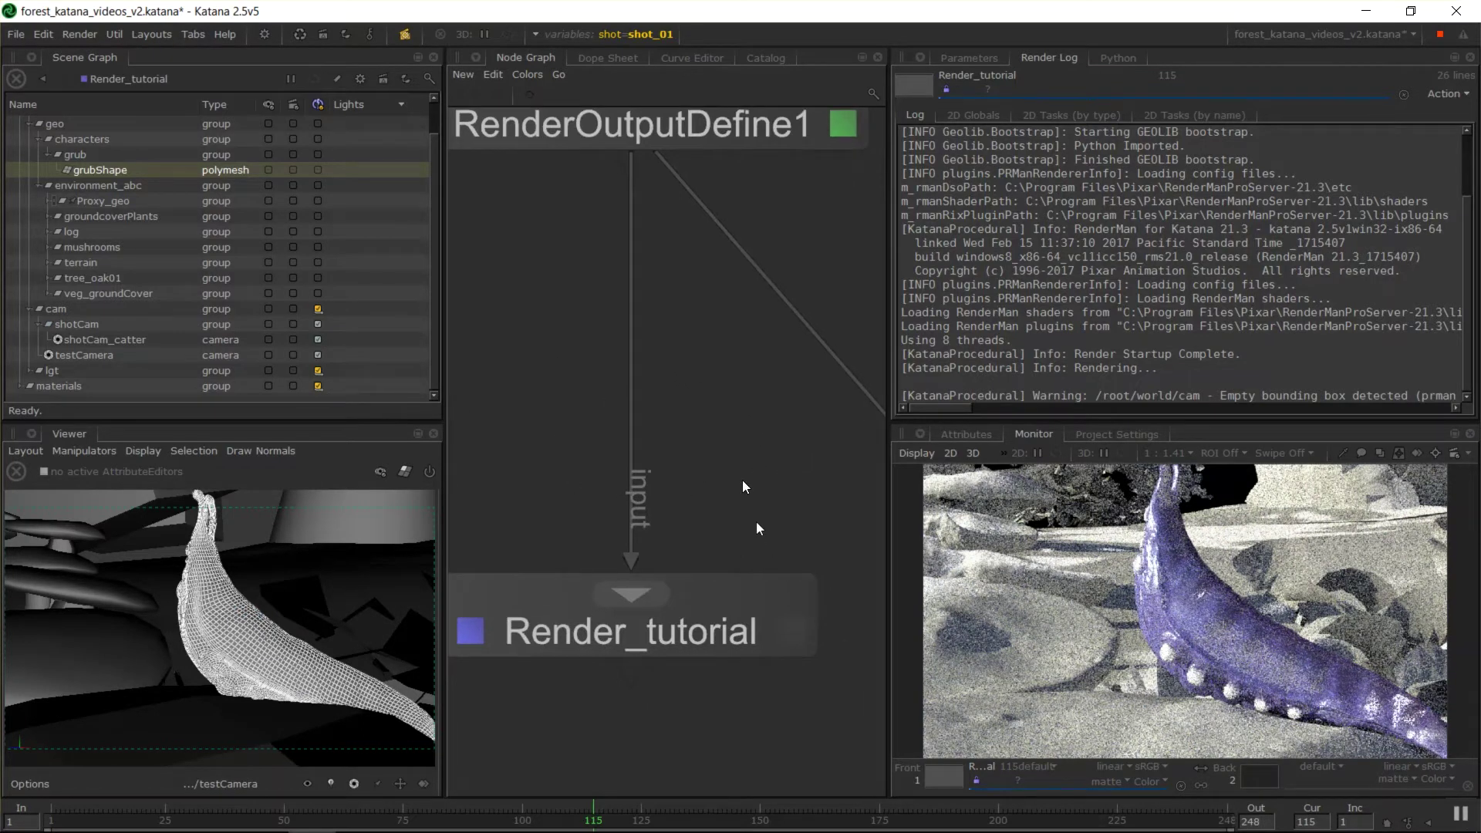
Step: Shift the Isolate node slightly in the node graph and undo the move
scroll(760, 509, "down", 3)
key("f")
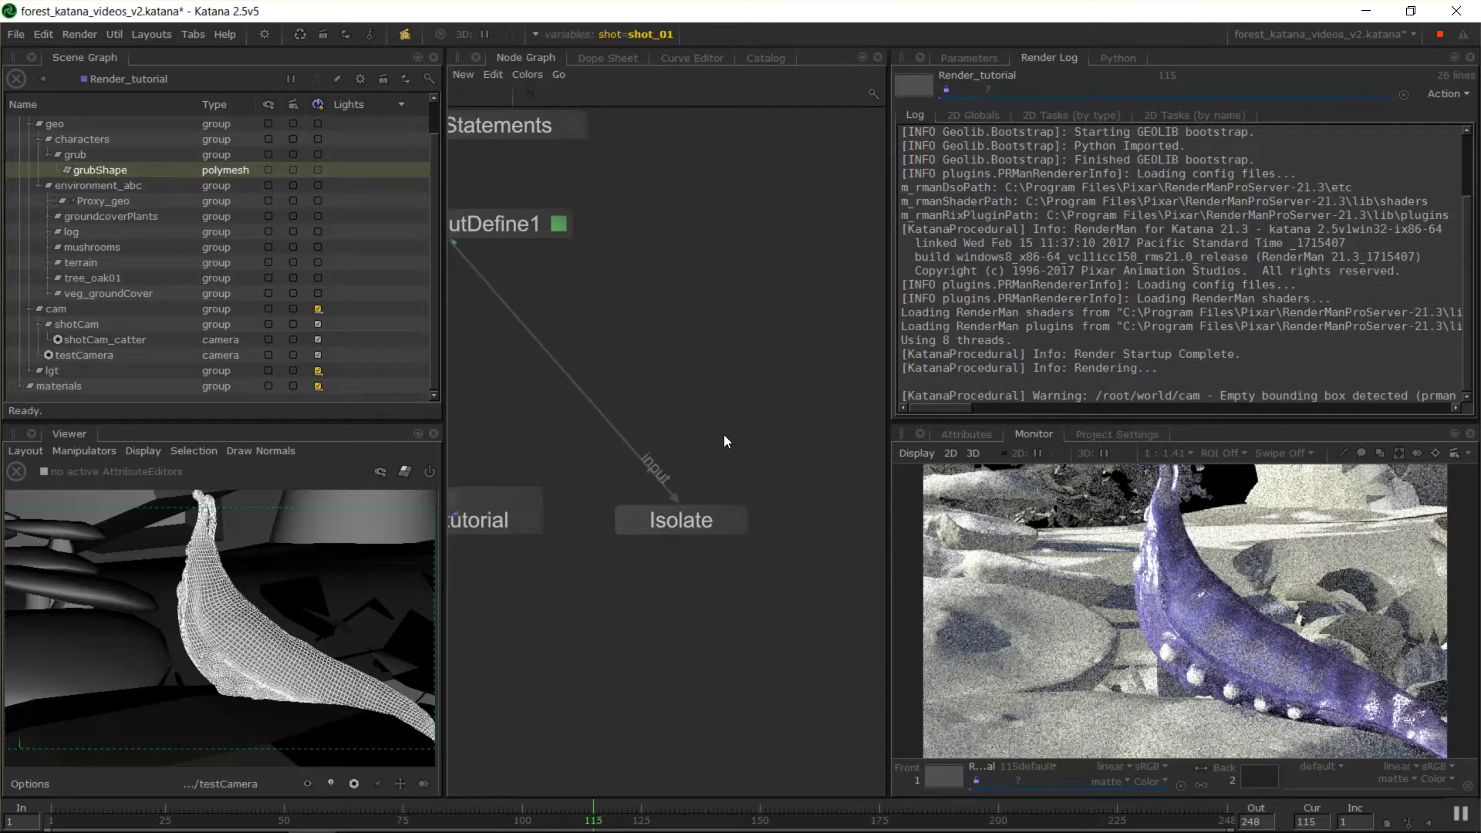
left_click_drag(737, 508, 737, 476)
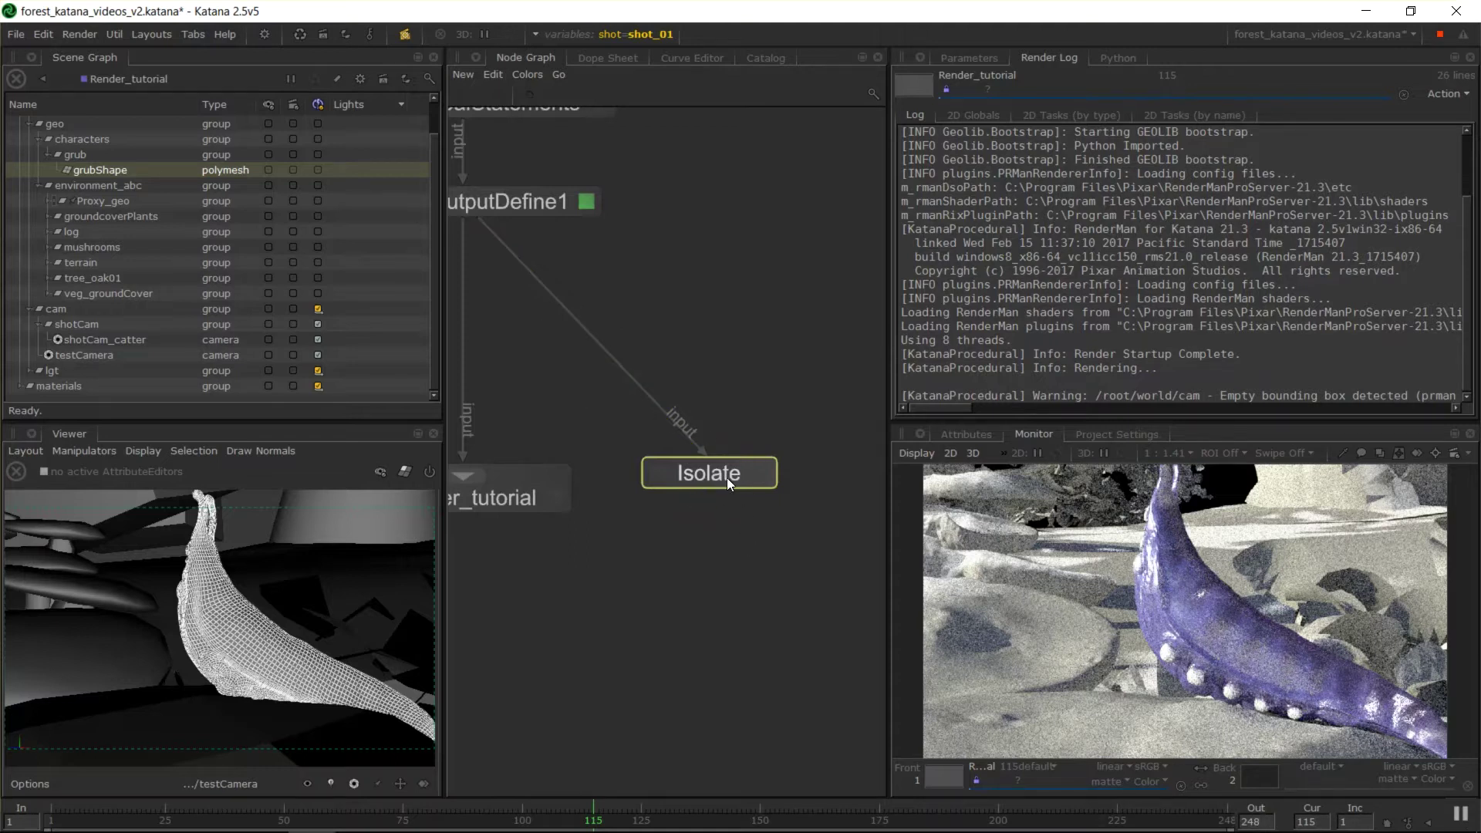
middle_click_drag(719, 387, 752, 453)
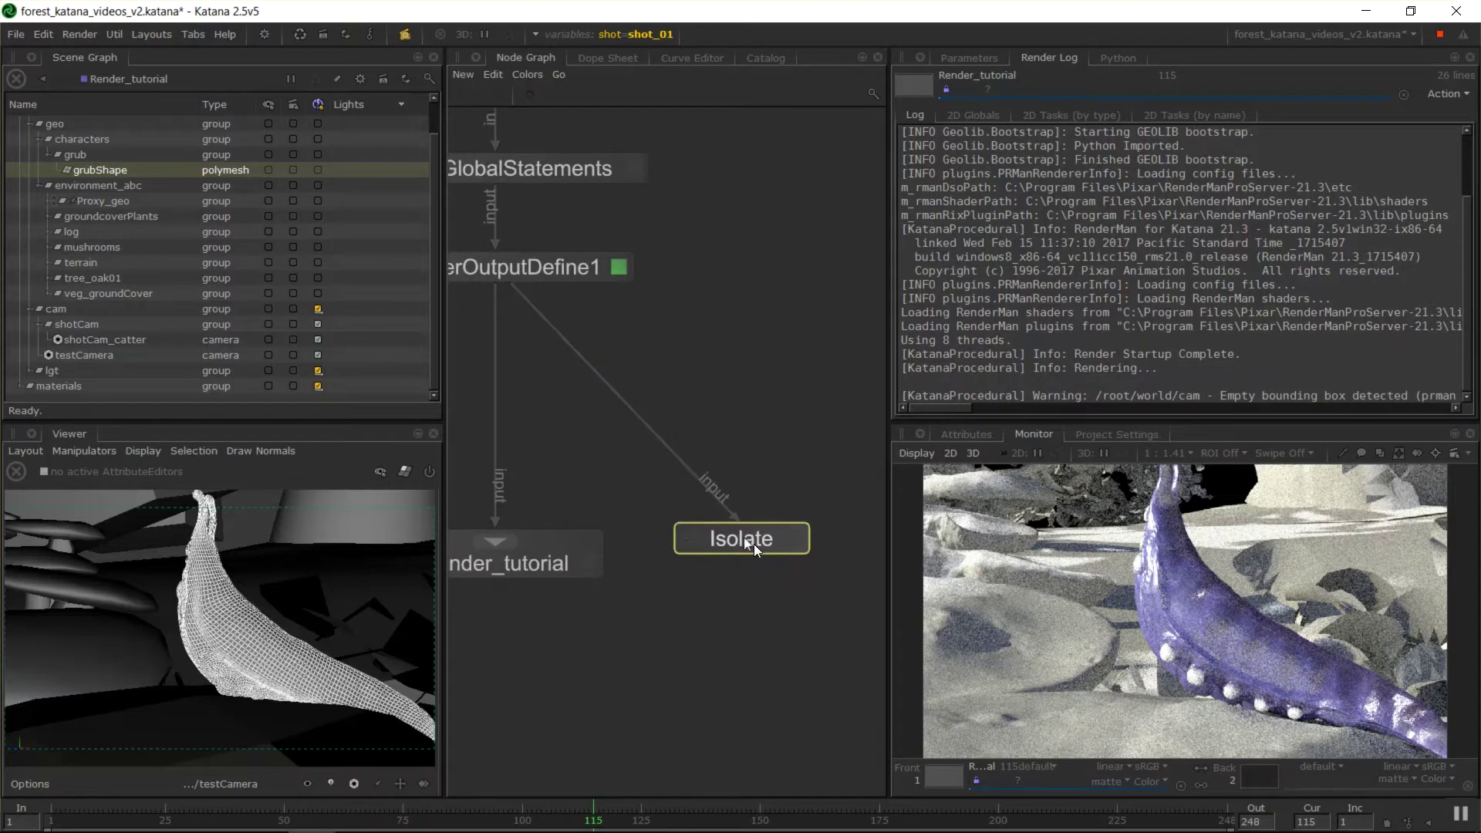
key("ctrl+z")
left_click(759, 567)
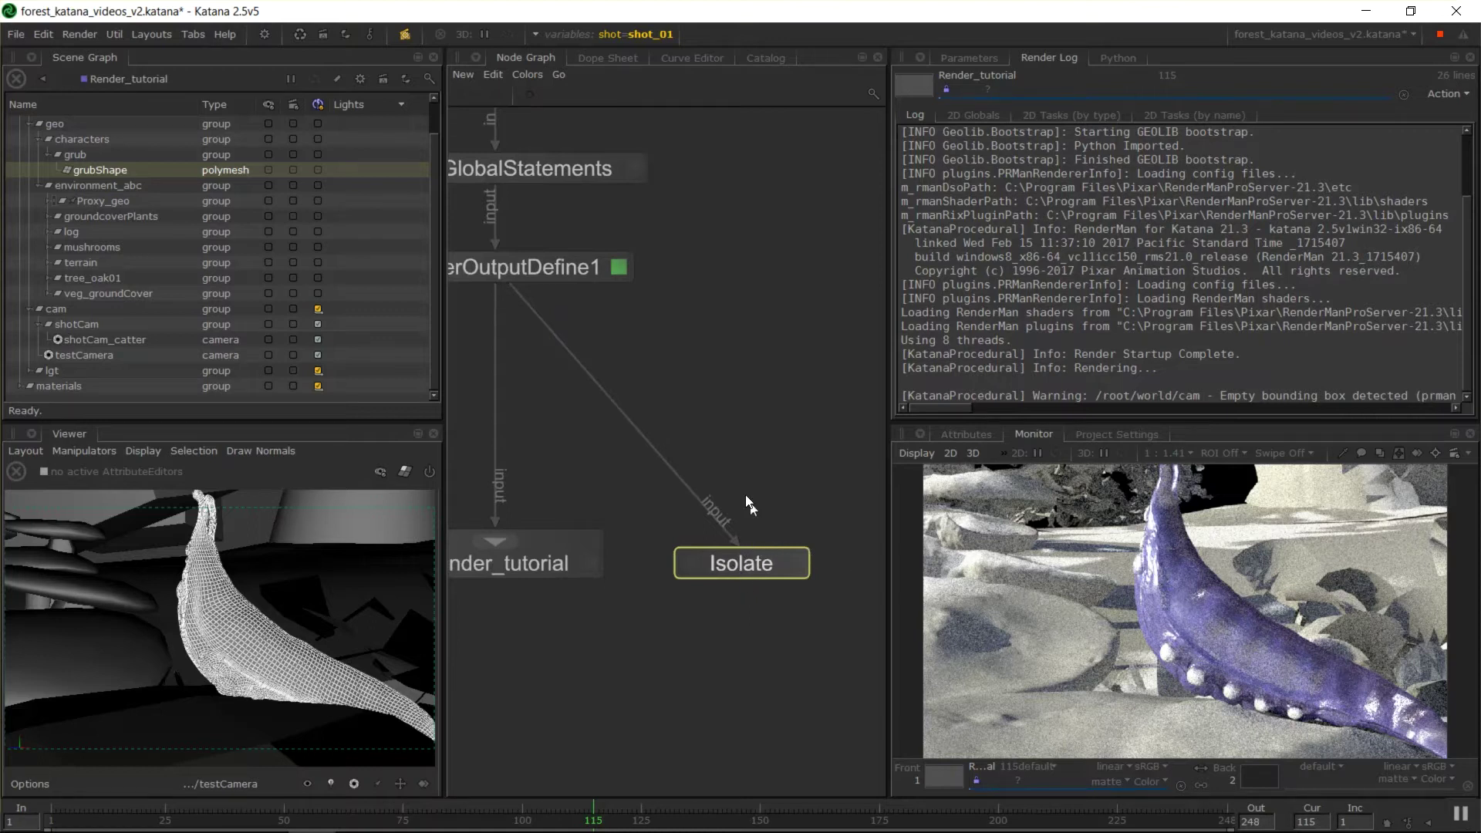
Step: Edit and view the Isolate node, check its isolateFrom path and select the geo location in the scene graph
middle_click_drag(774, 545, 762, 514)
left_click(737, 532)
left_click(779, 579)
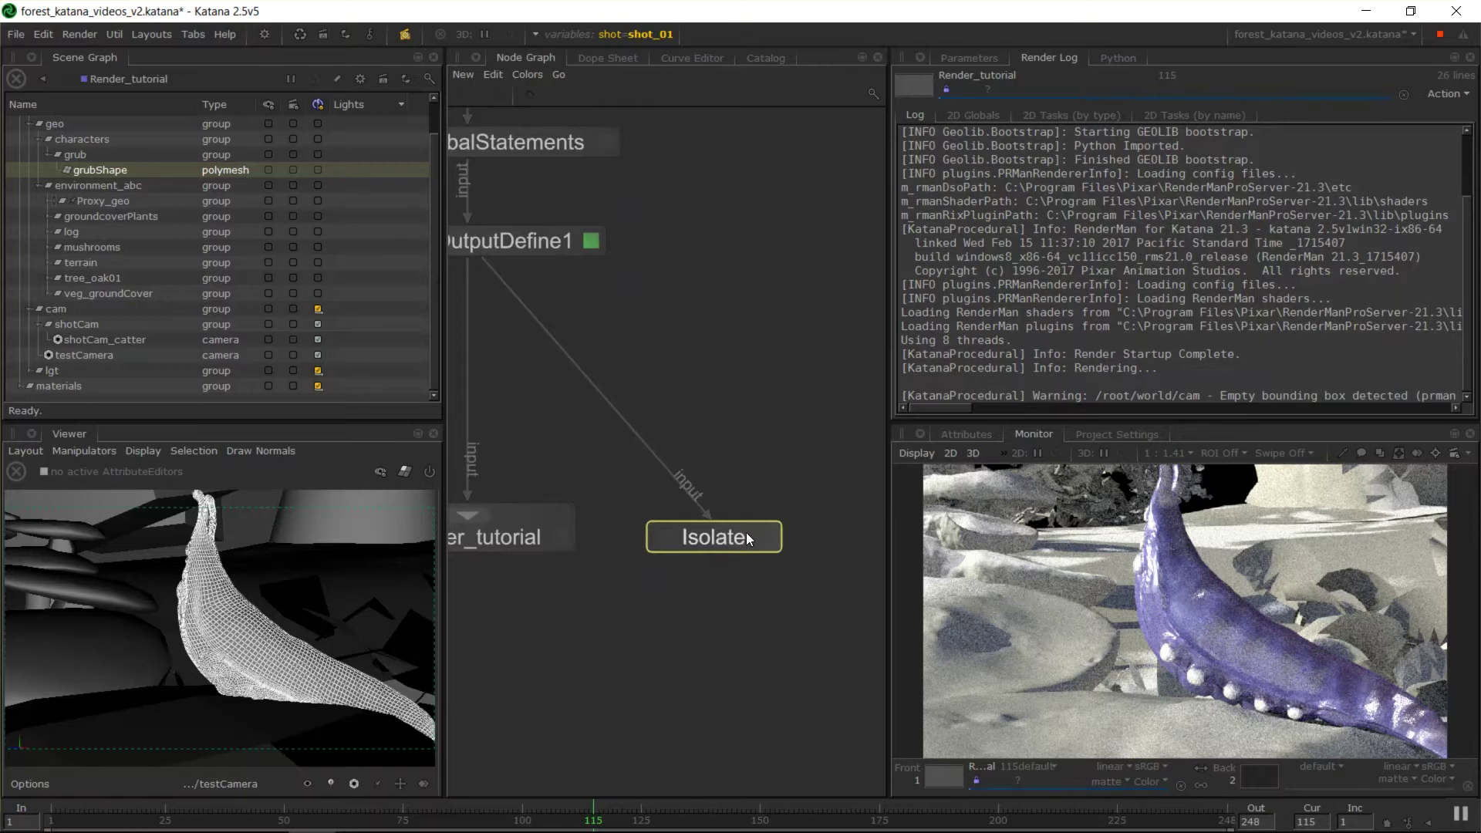
key("e")
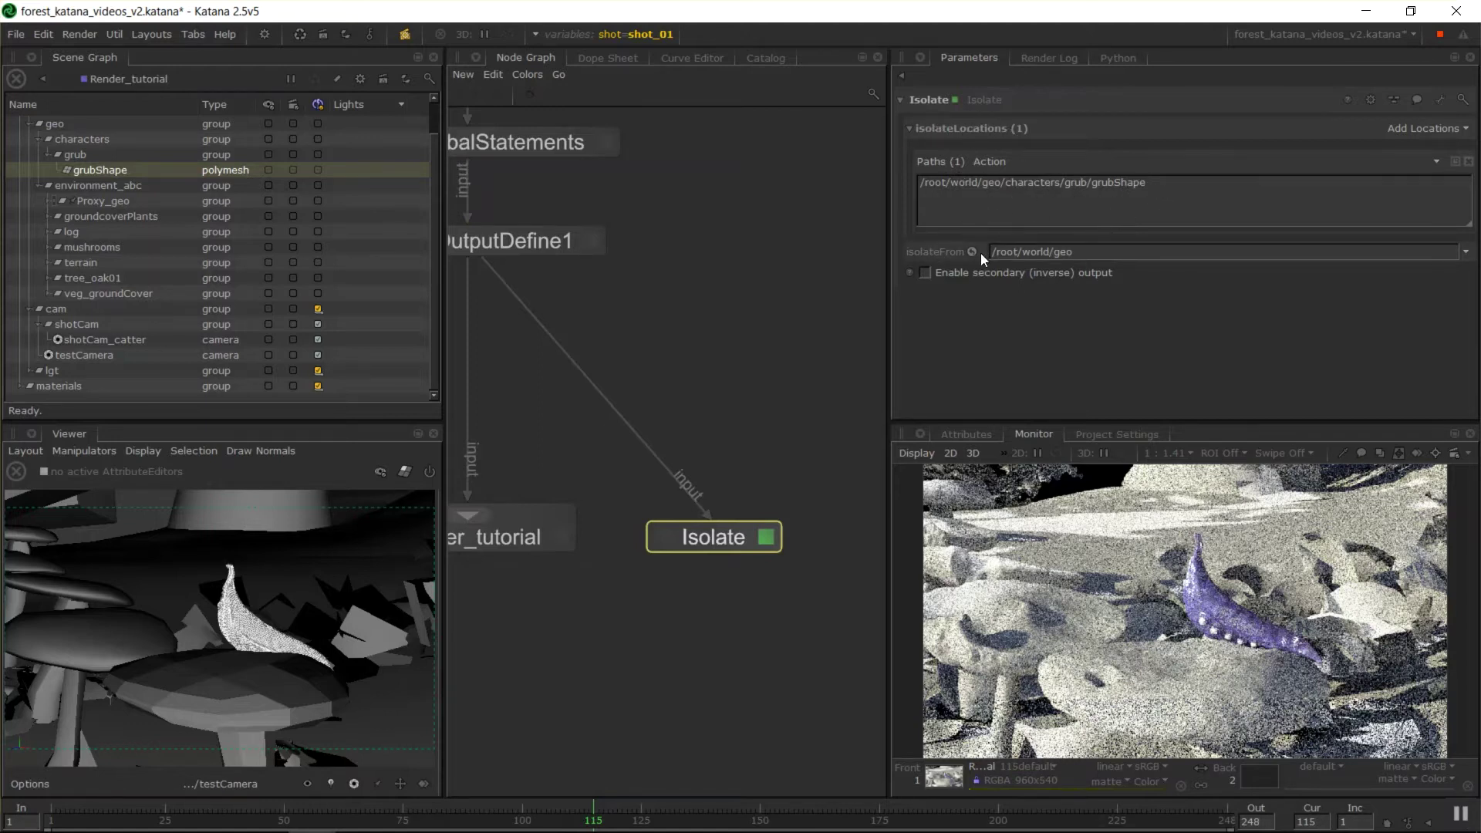
left_click_drag(1124, 255, 994, 255)
key("v")
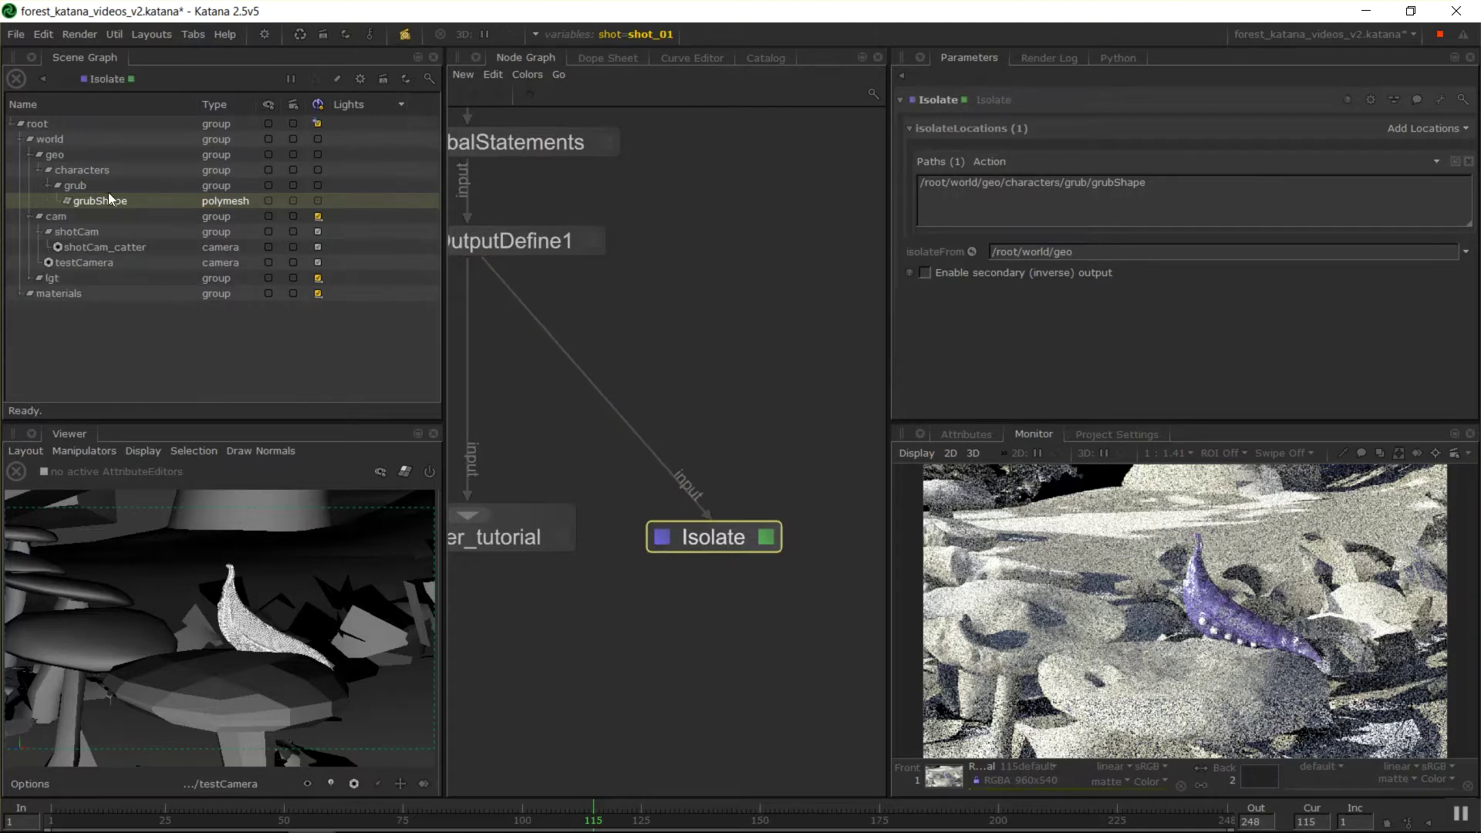
left_click(34, 152)
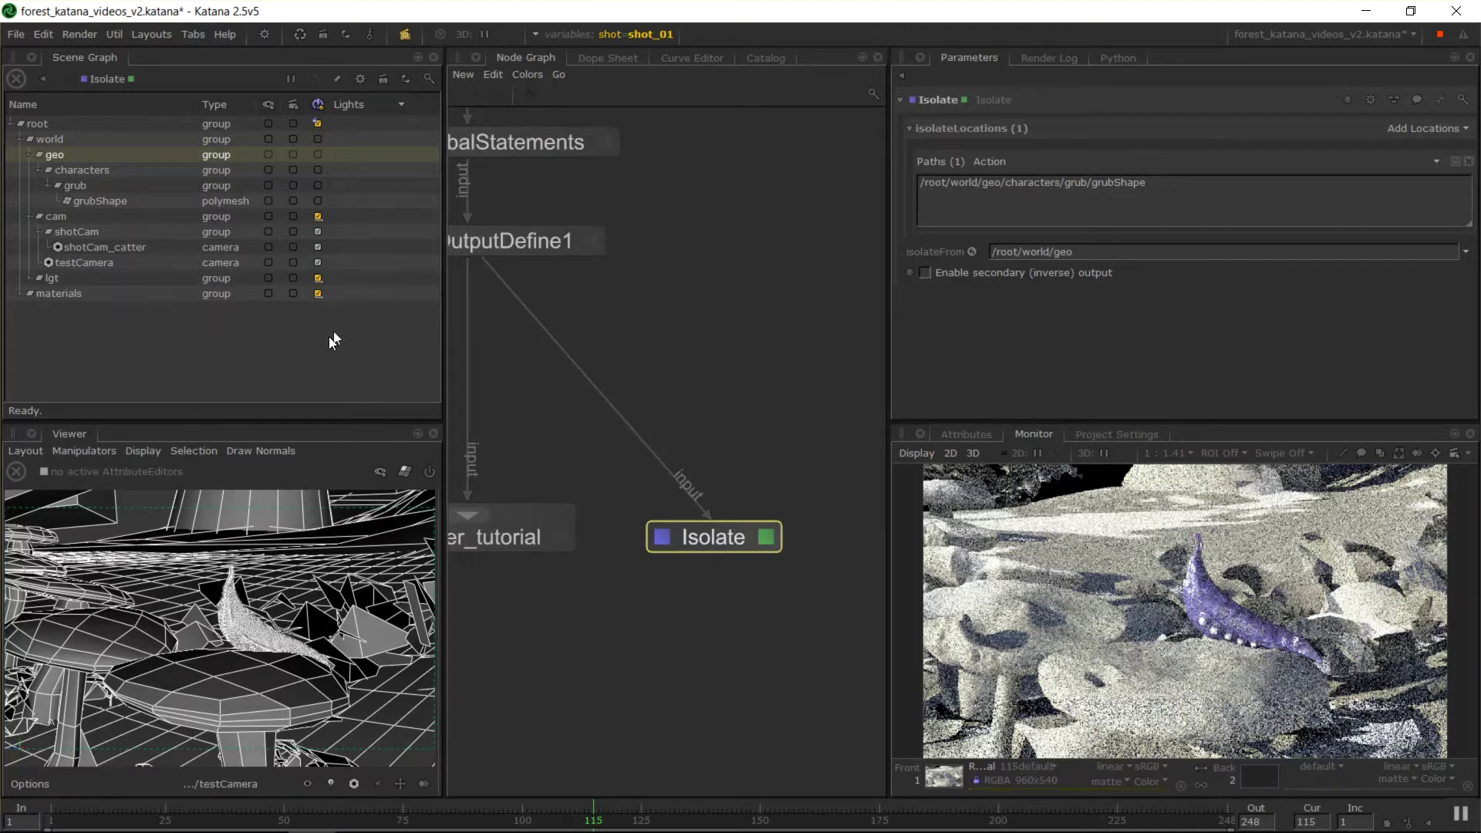
Step: Start a live render from the Isolate node and inspect the isolated grub in the rendered image
right_click(721, 534)
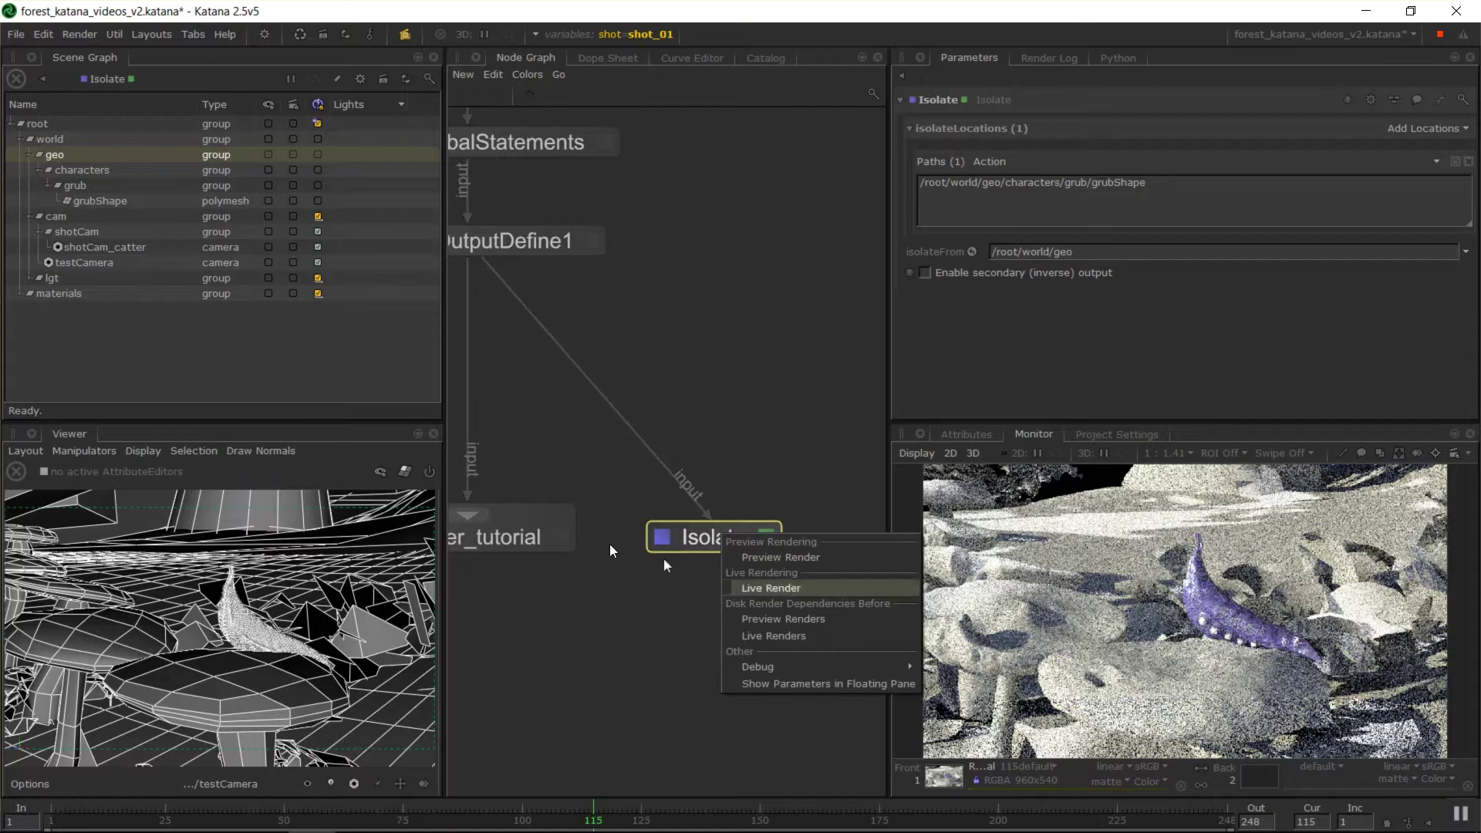
left_click(785, 589)
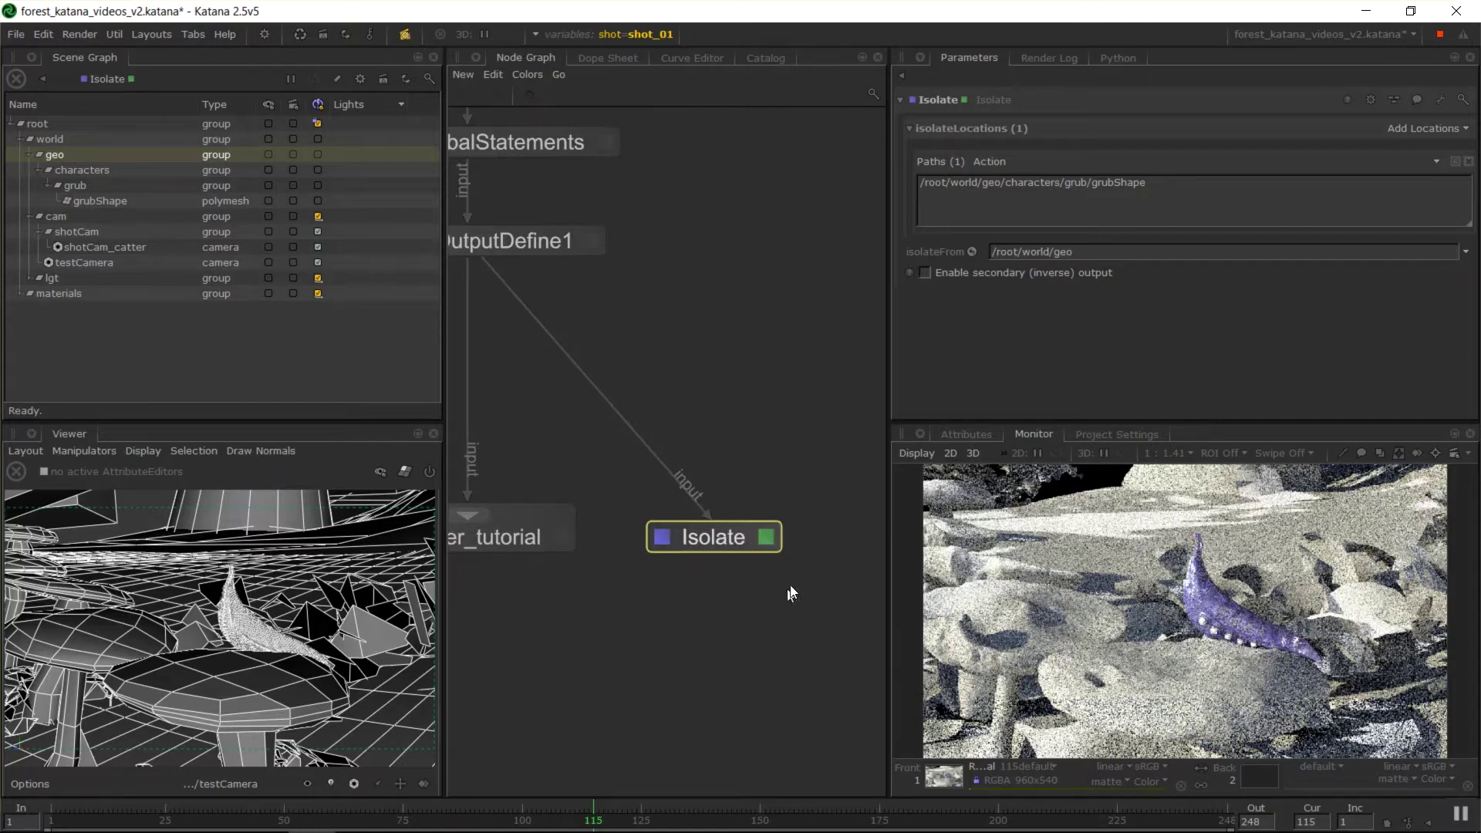
right_click(736, 543)
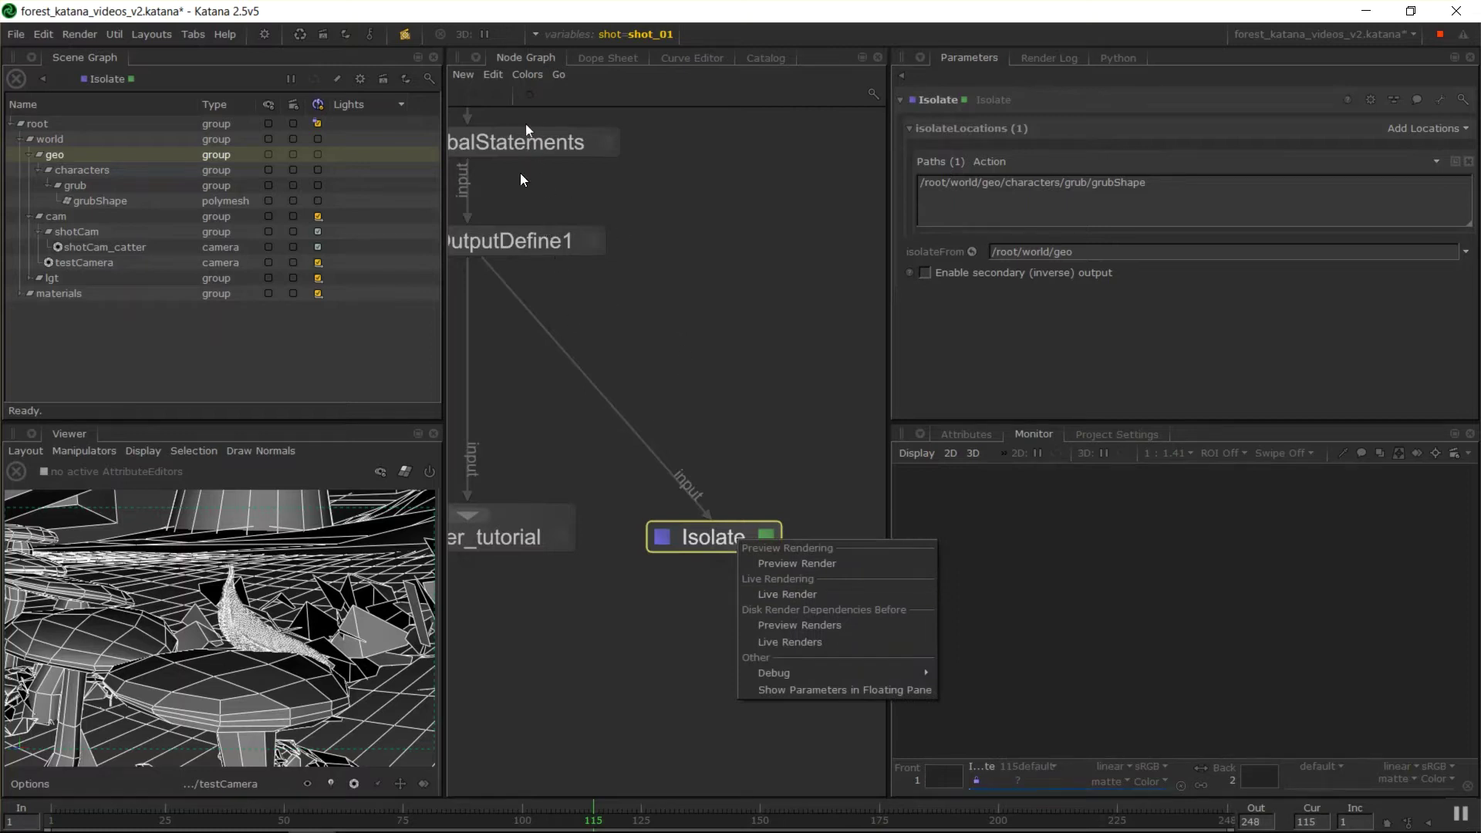
left_click(705, 540)
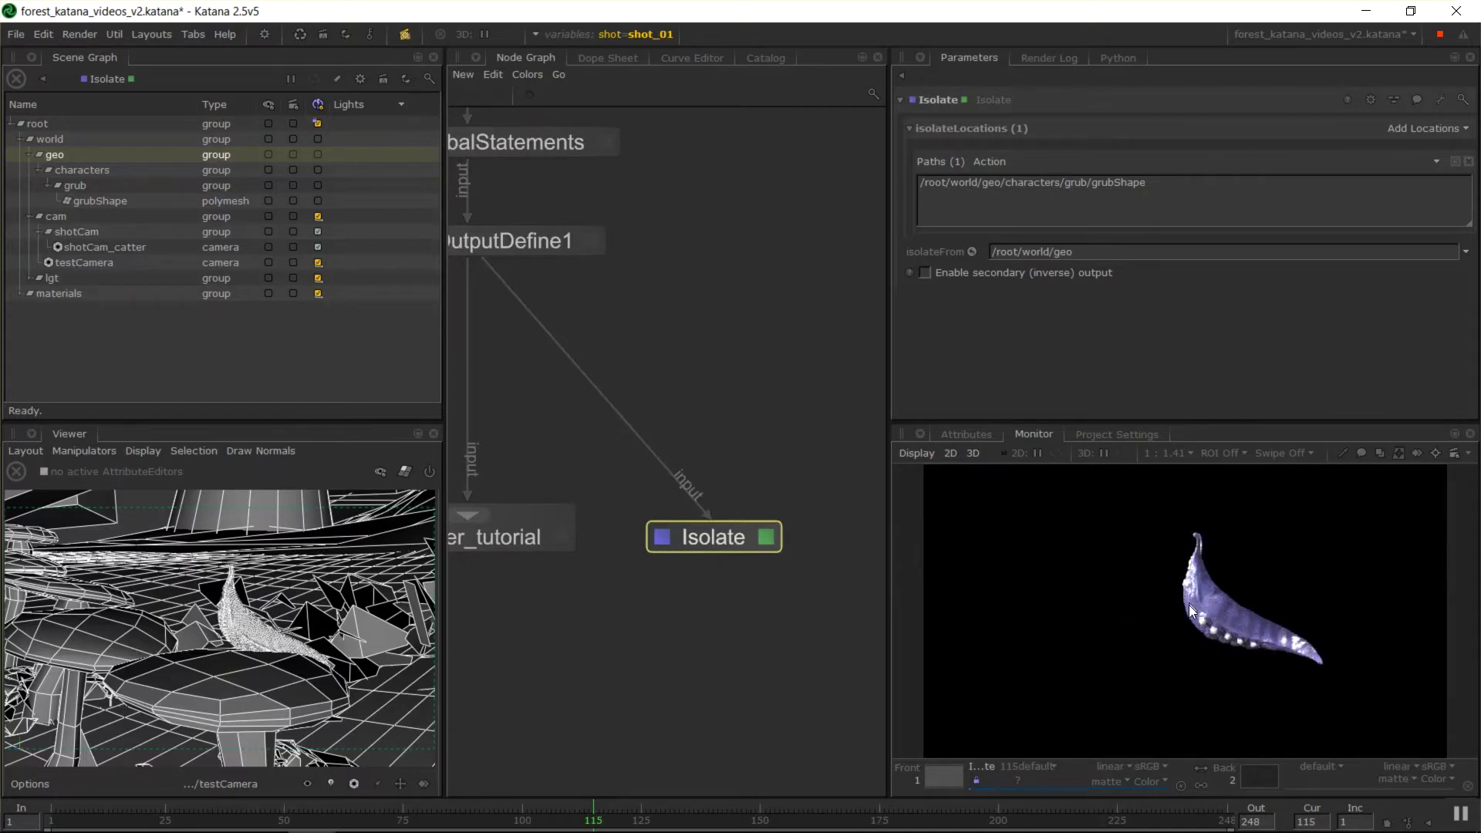
scroll(1188, 604, "up", 2)
scroll(1311, 641, "down", 5)
scroll(1273, 649, "up", 2)
middle_click_drag(1259, 657, 1193, 640)
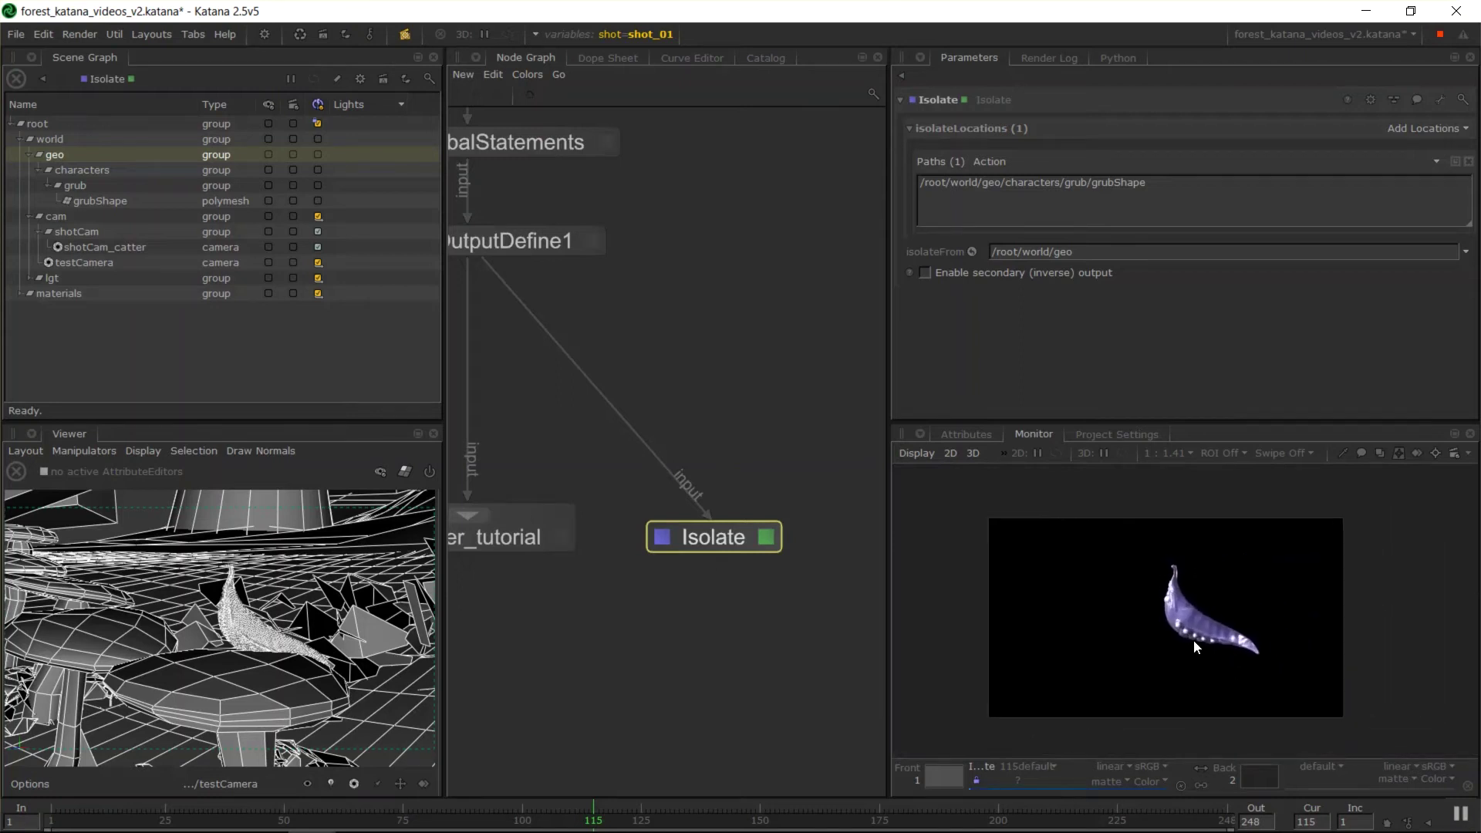
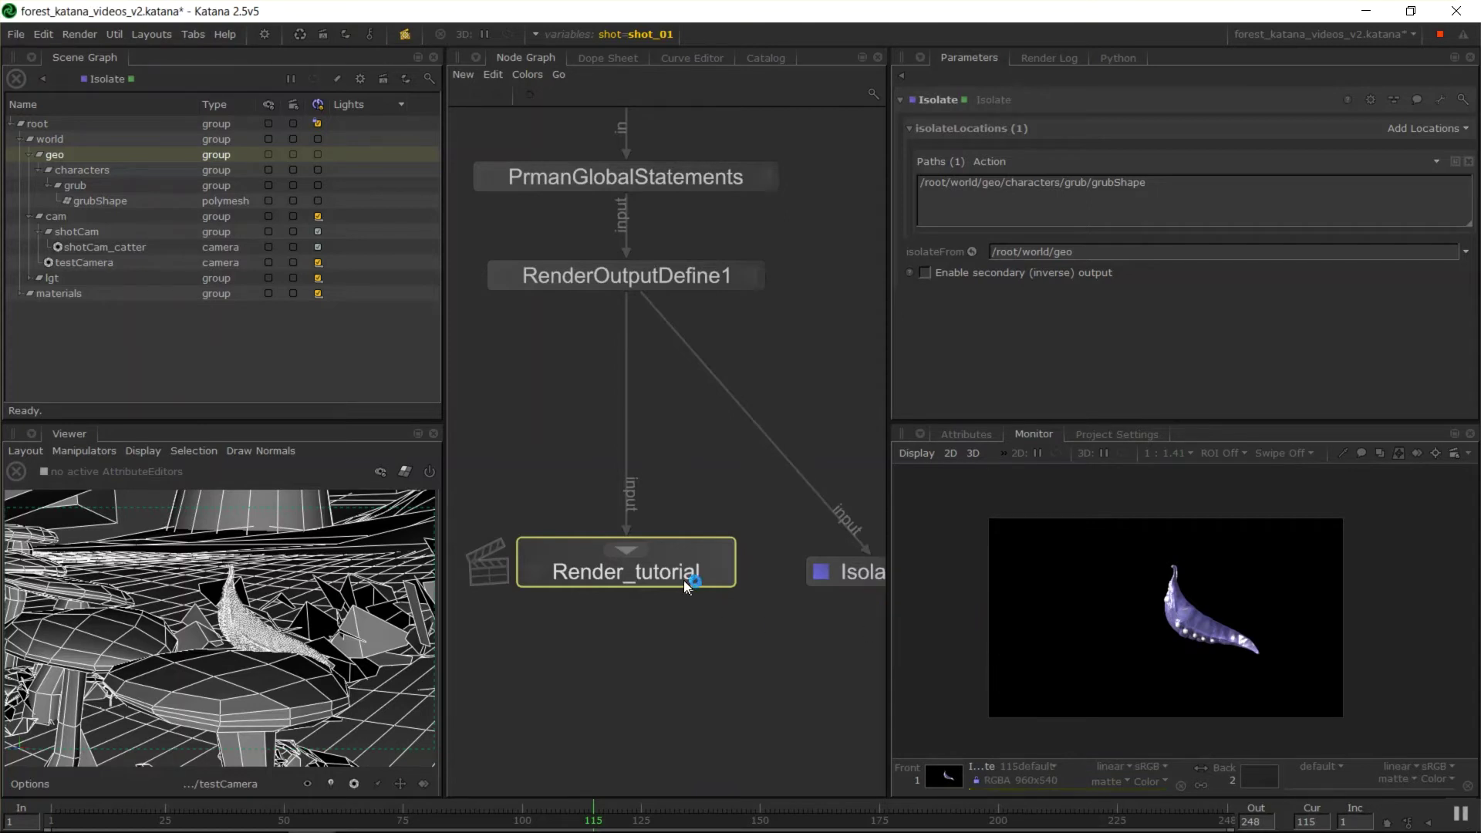
Step: View the scene from the Render_tutorial node and open its parameters
key("v")
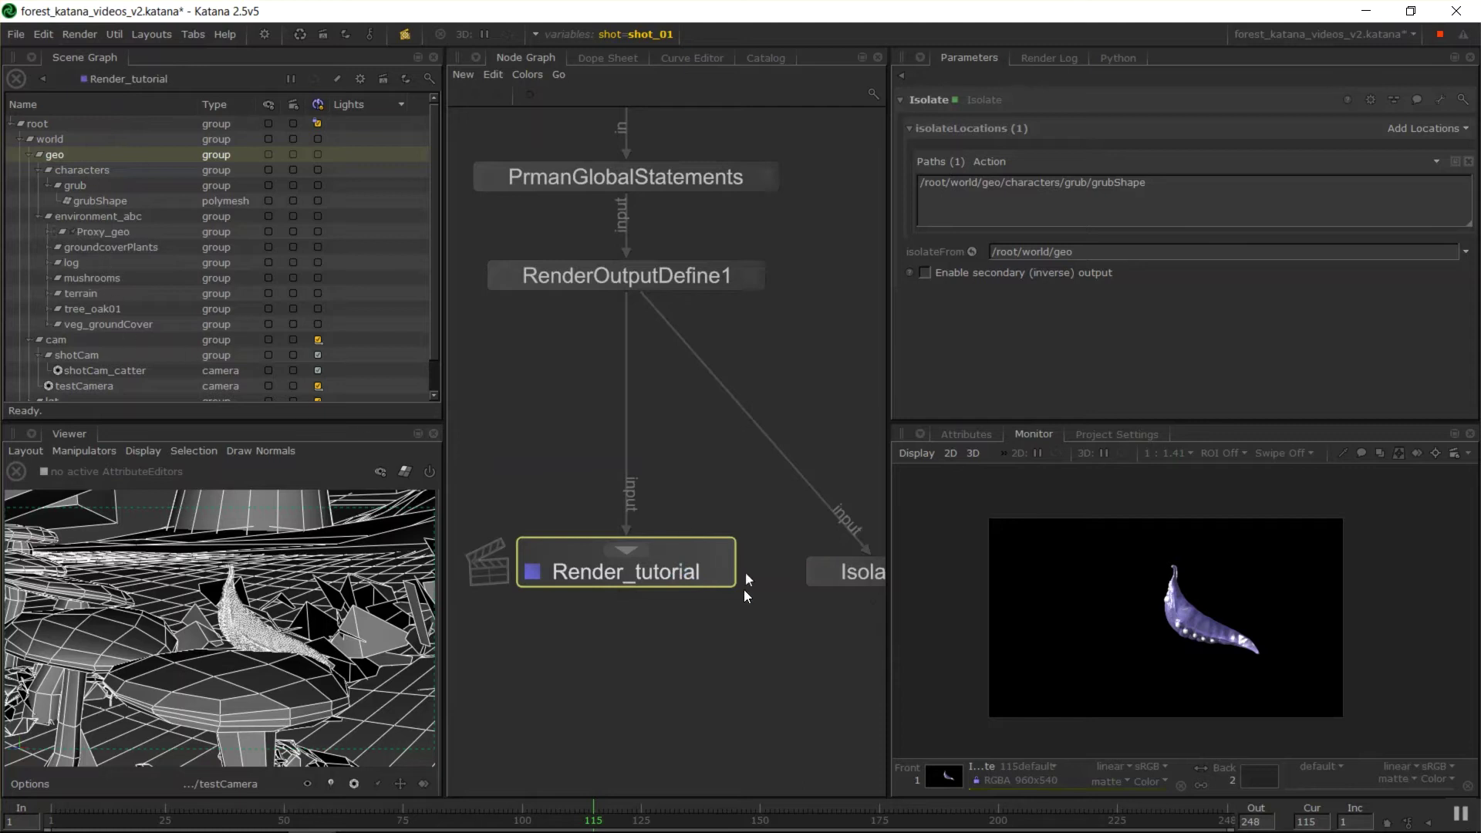
key("e")
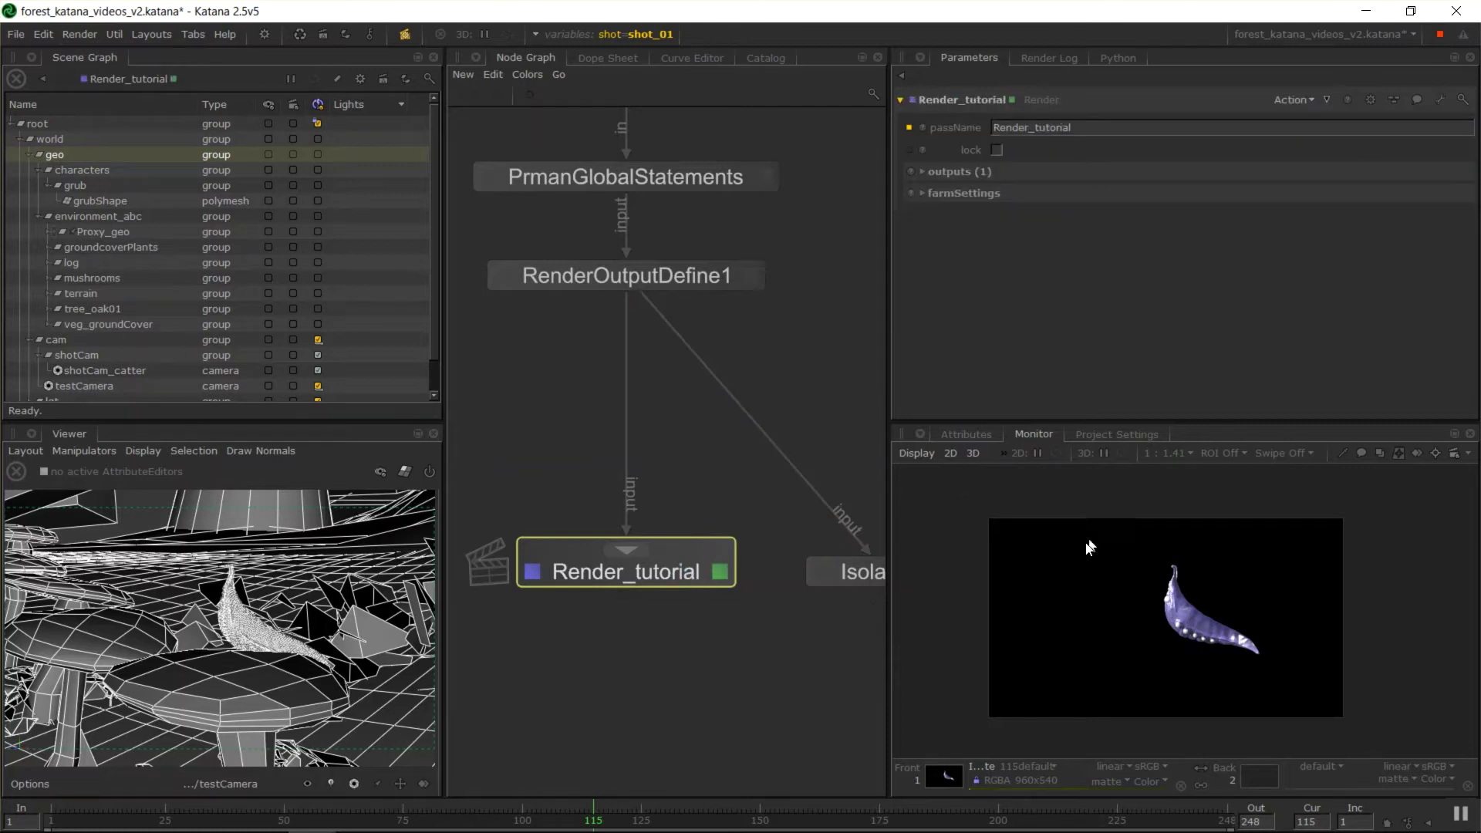
Step: Go to the 2d Rendering group, look through the 2D node categories such as Composite, and select ImageRead1
key("1")
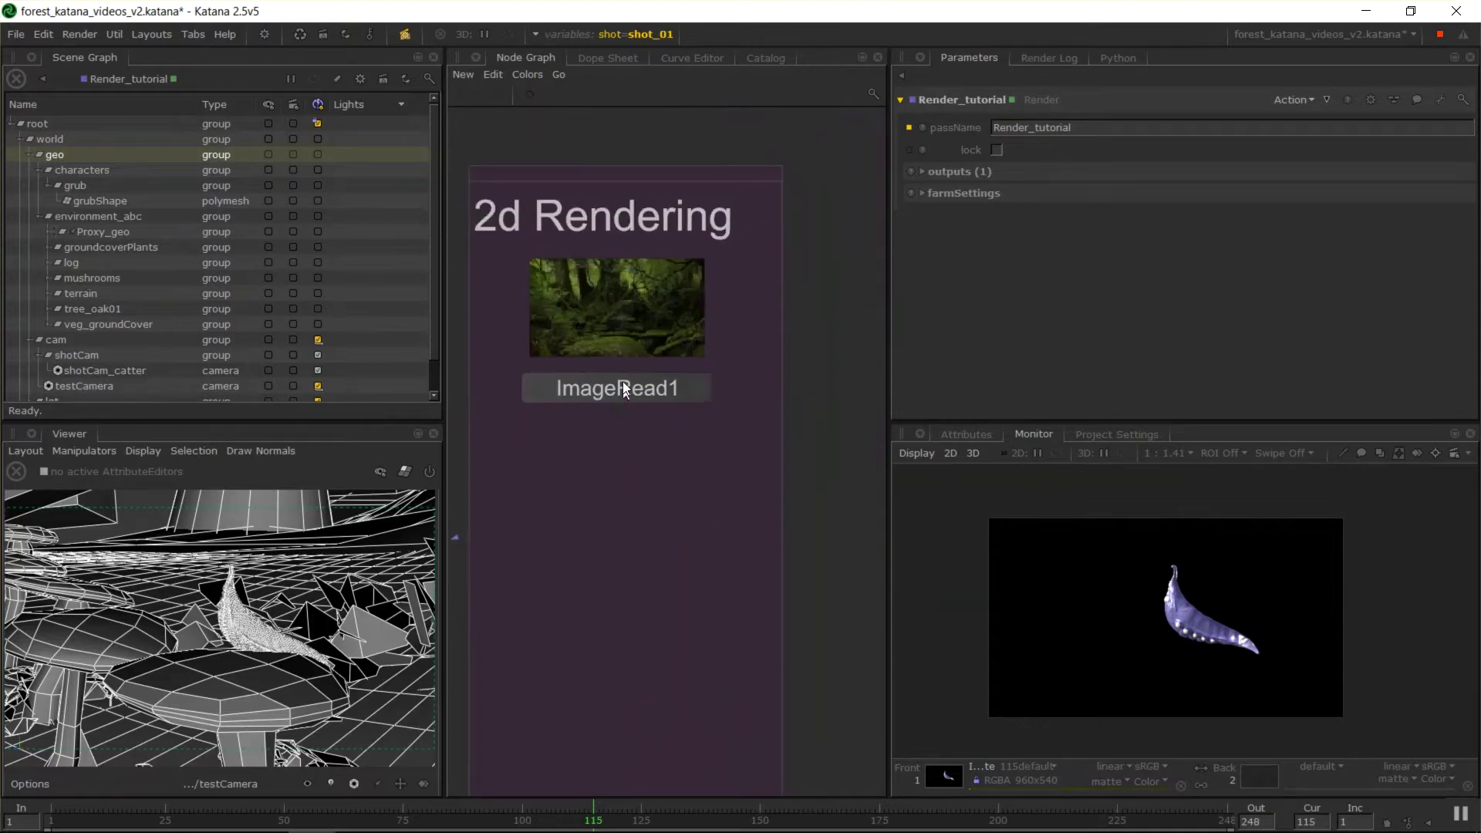
right_click(534, 434)
mouse_move(594, 631)
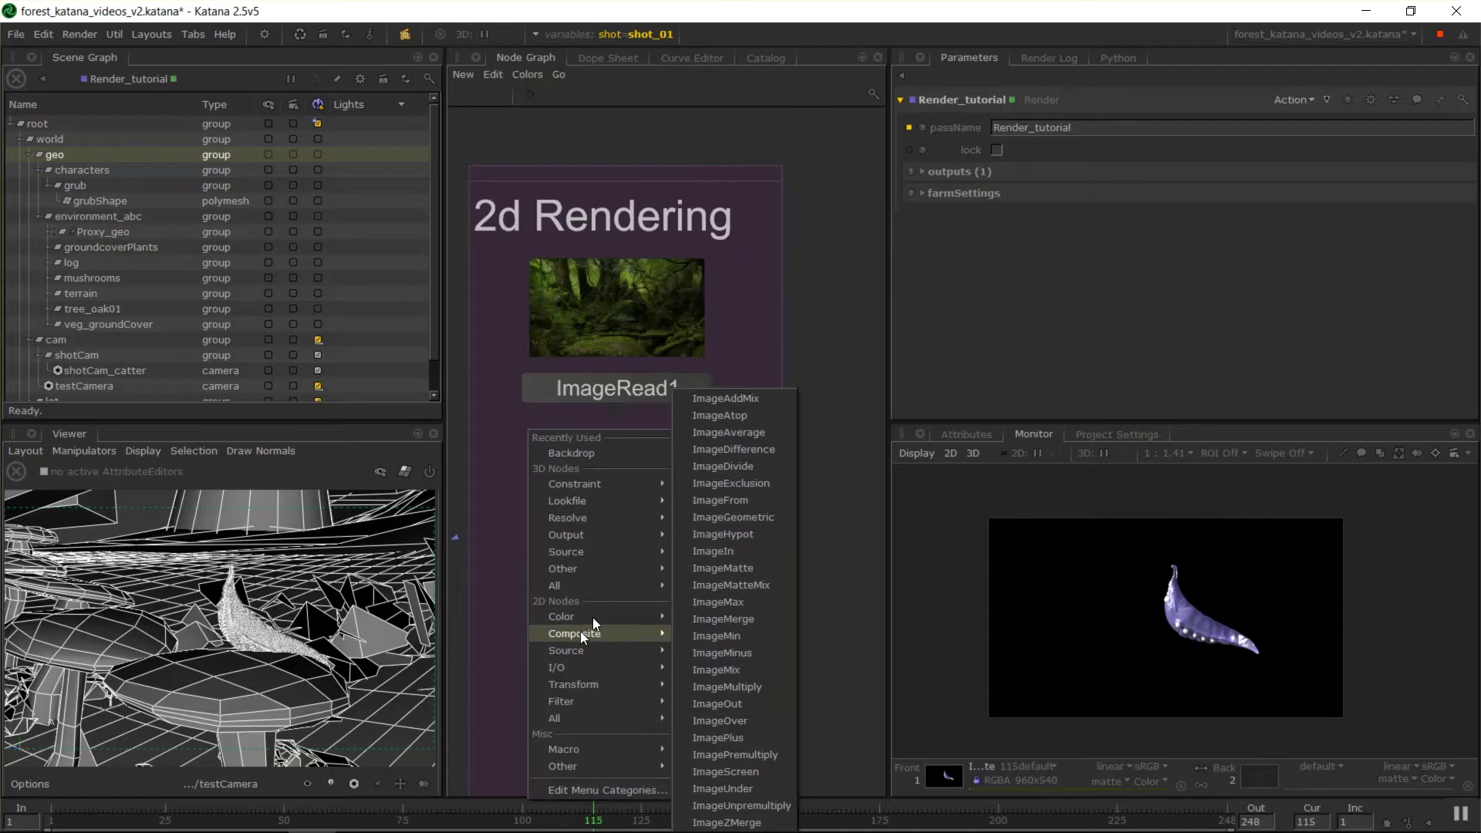
left_click(588, 401)
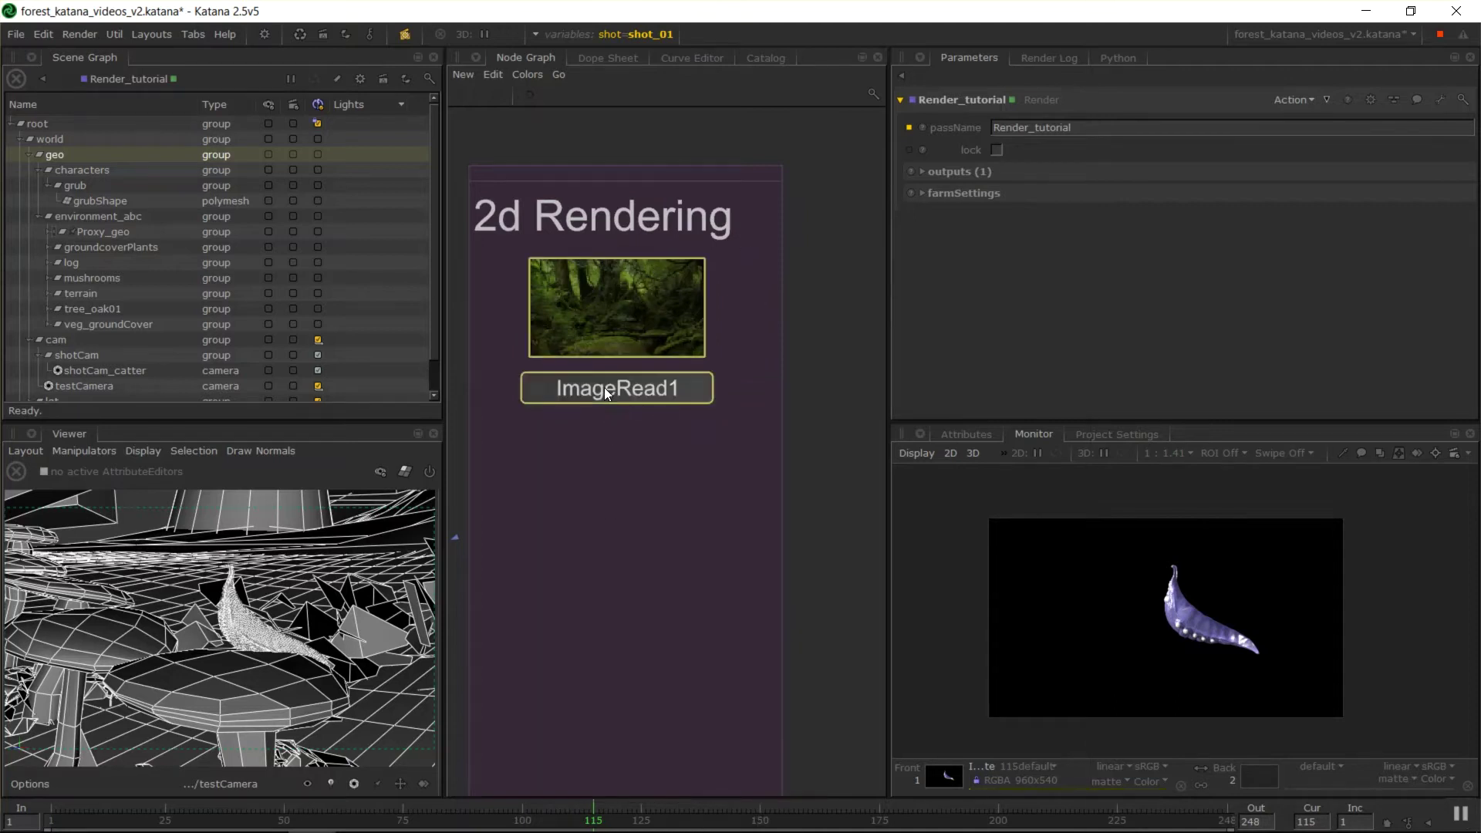
Step: Add an ImageColor node below ImageRead1 and delete it again
key("Tab")
type("co")
key("BackSpace")
key("BackSpace")
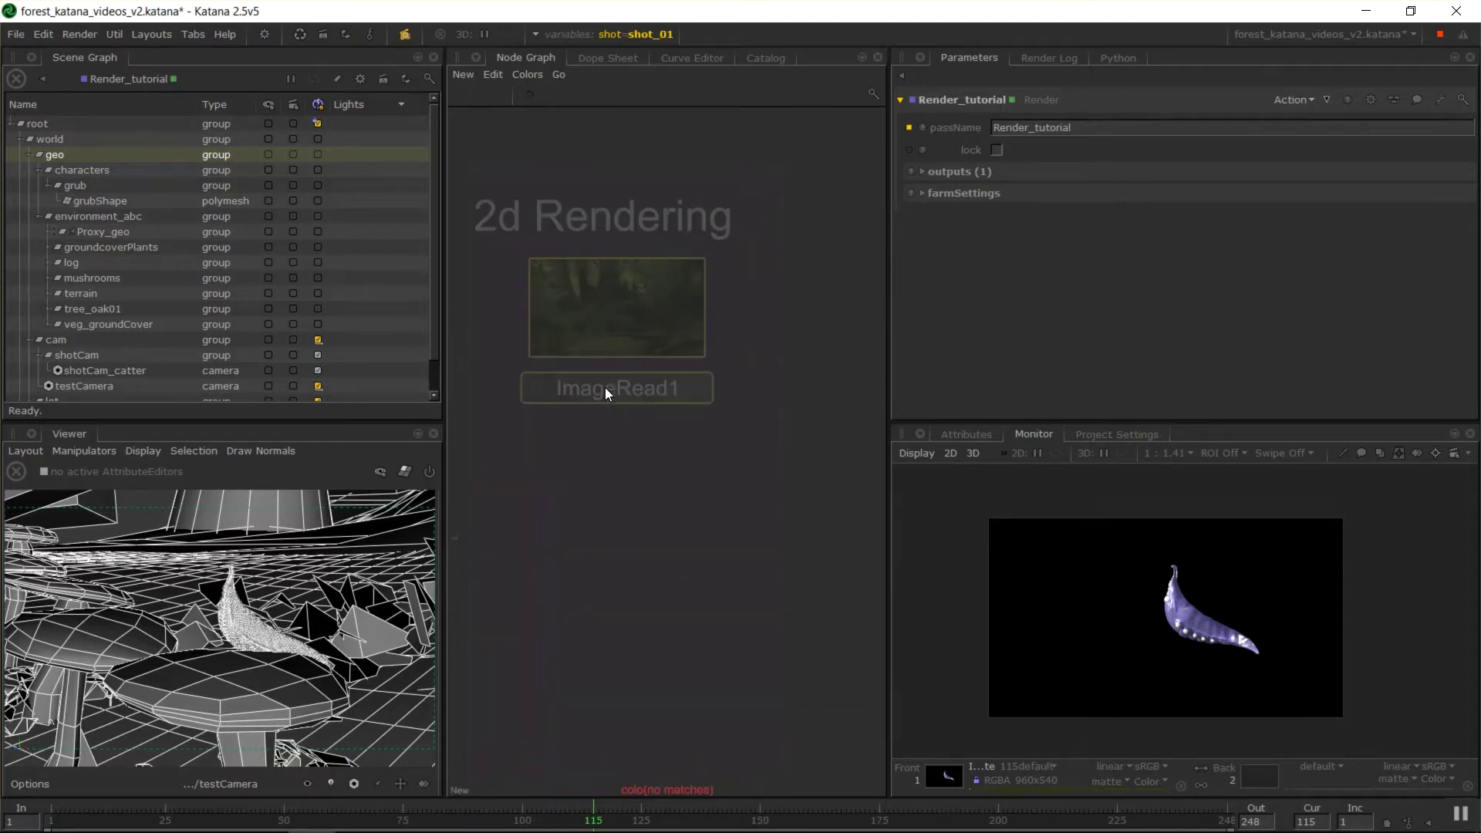
type("imageco")
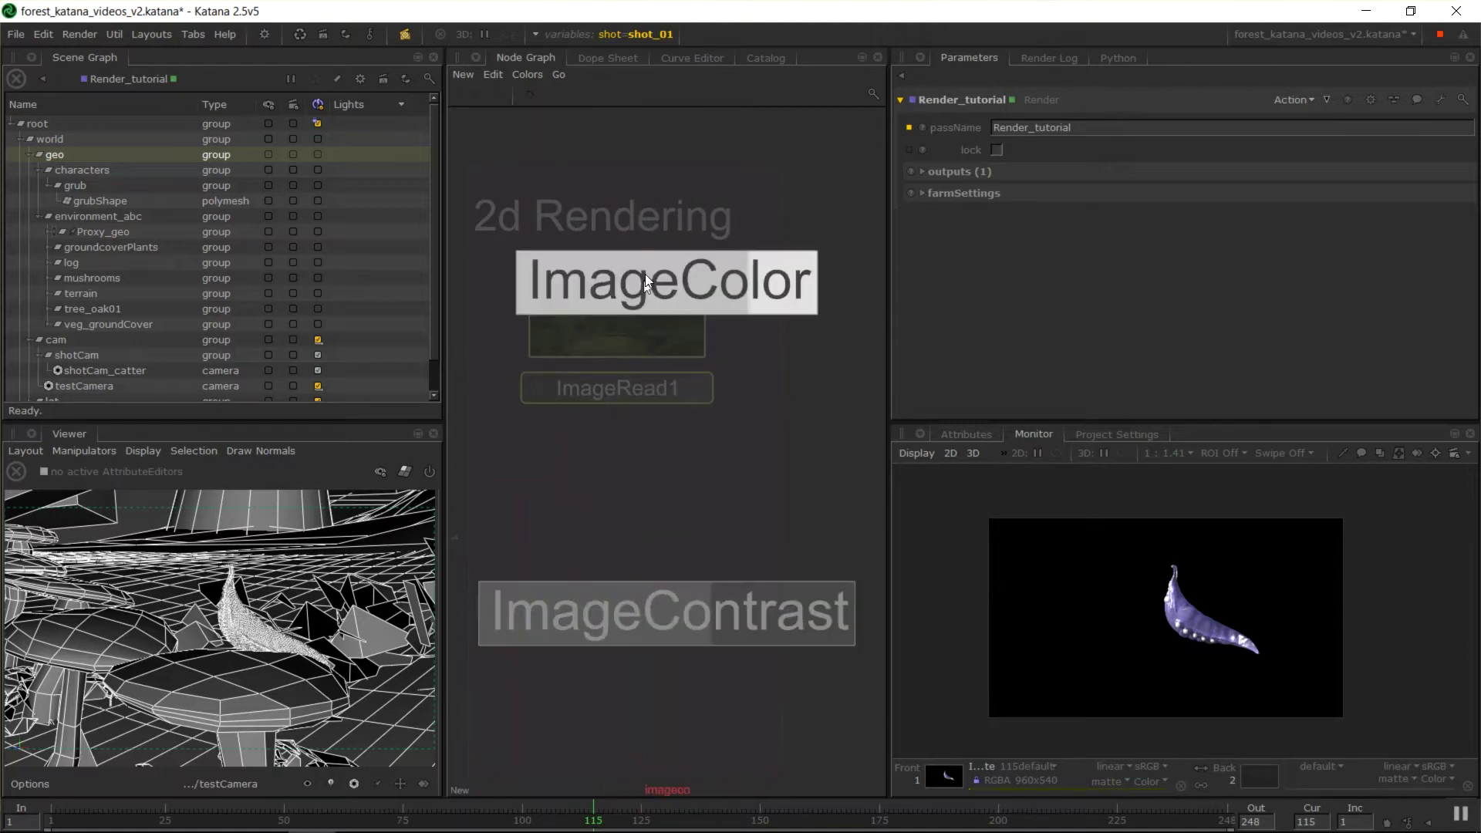
left_click(645, 275)
left_click(617, 422)
left_click_drag(646, 409, 648, 516)
key("Delete")
left_click(650, 394)
left_click_drag(650, 392, 652, 417)
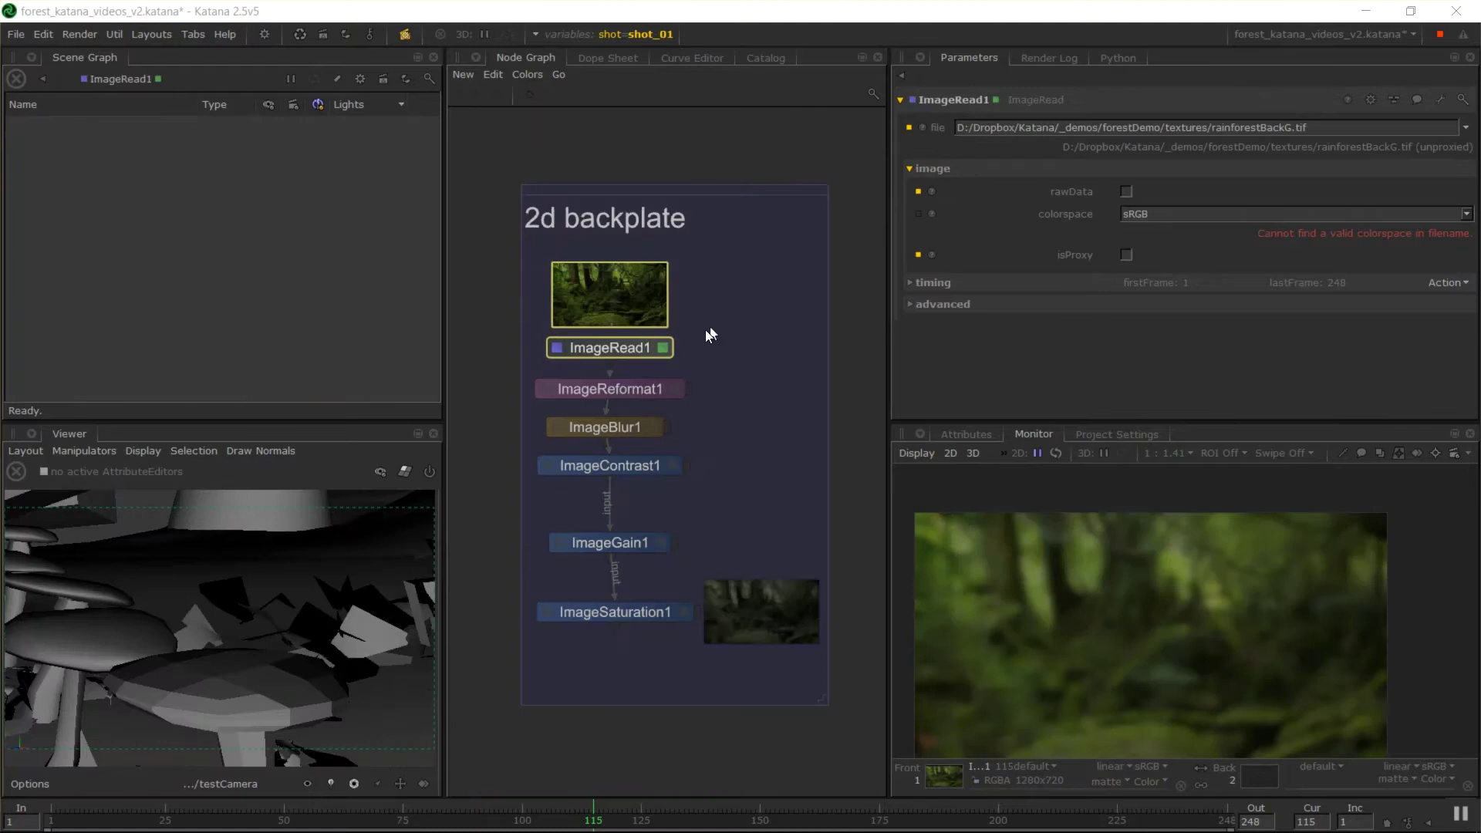
Step: Preview render the rainforest image from the ImageRead1 node and fit it in the Monitor
left_click_drag(845, 224, 731, 397)
left_click(765, 426)
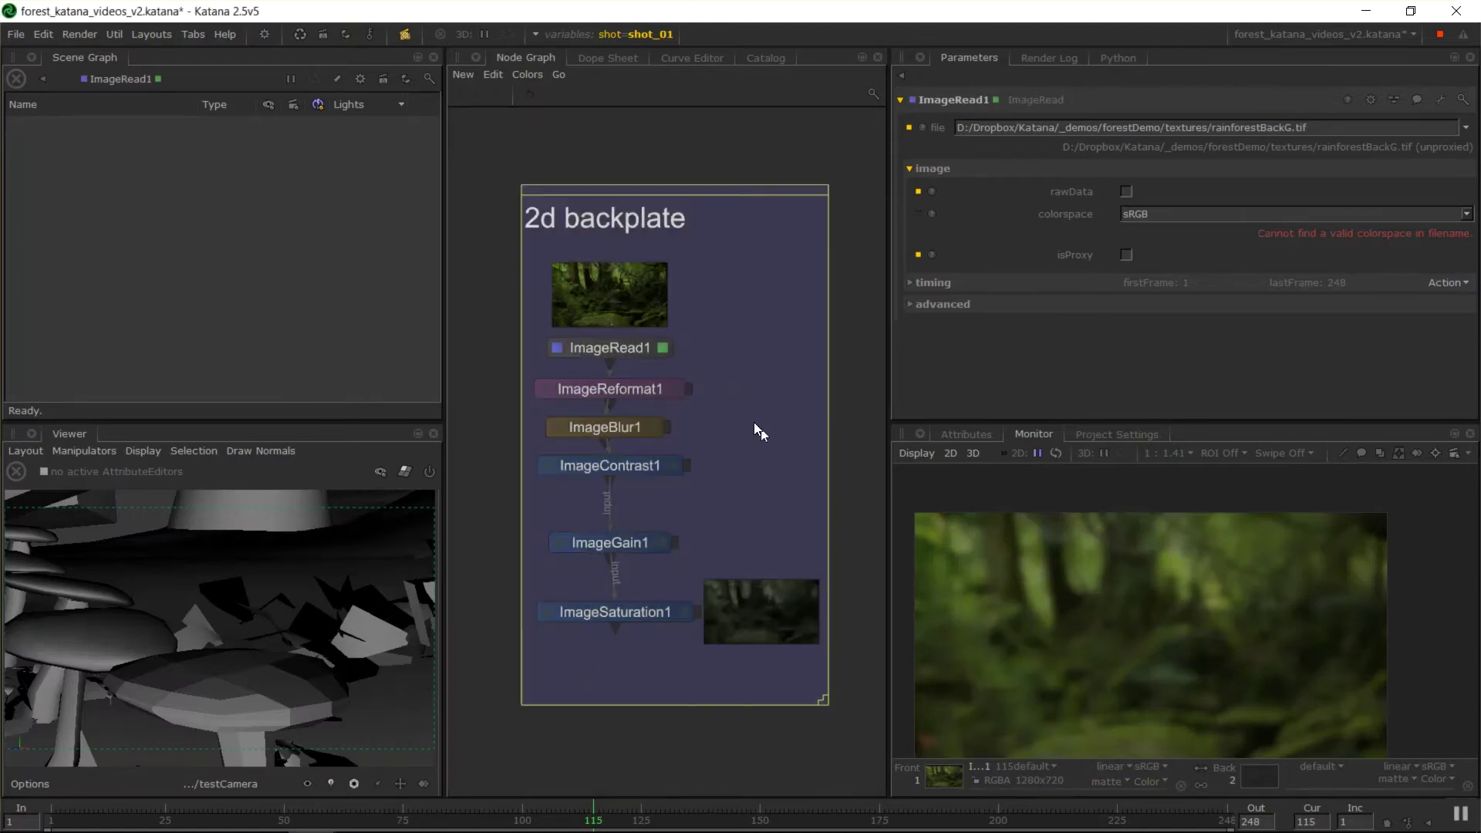
left_click(642, 348)
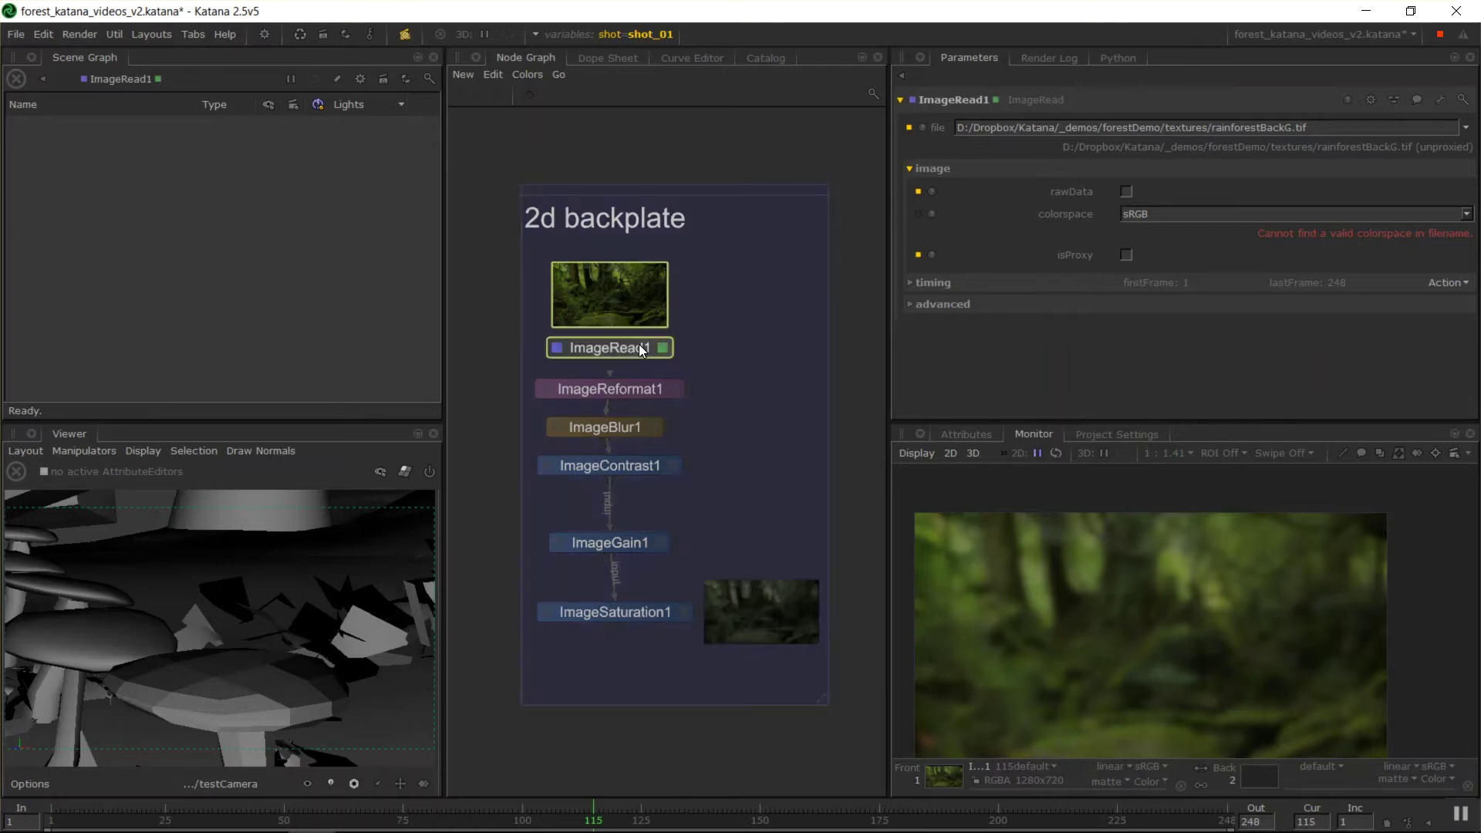
right_click(640, 349)
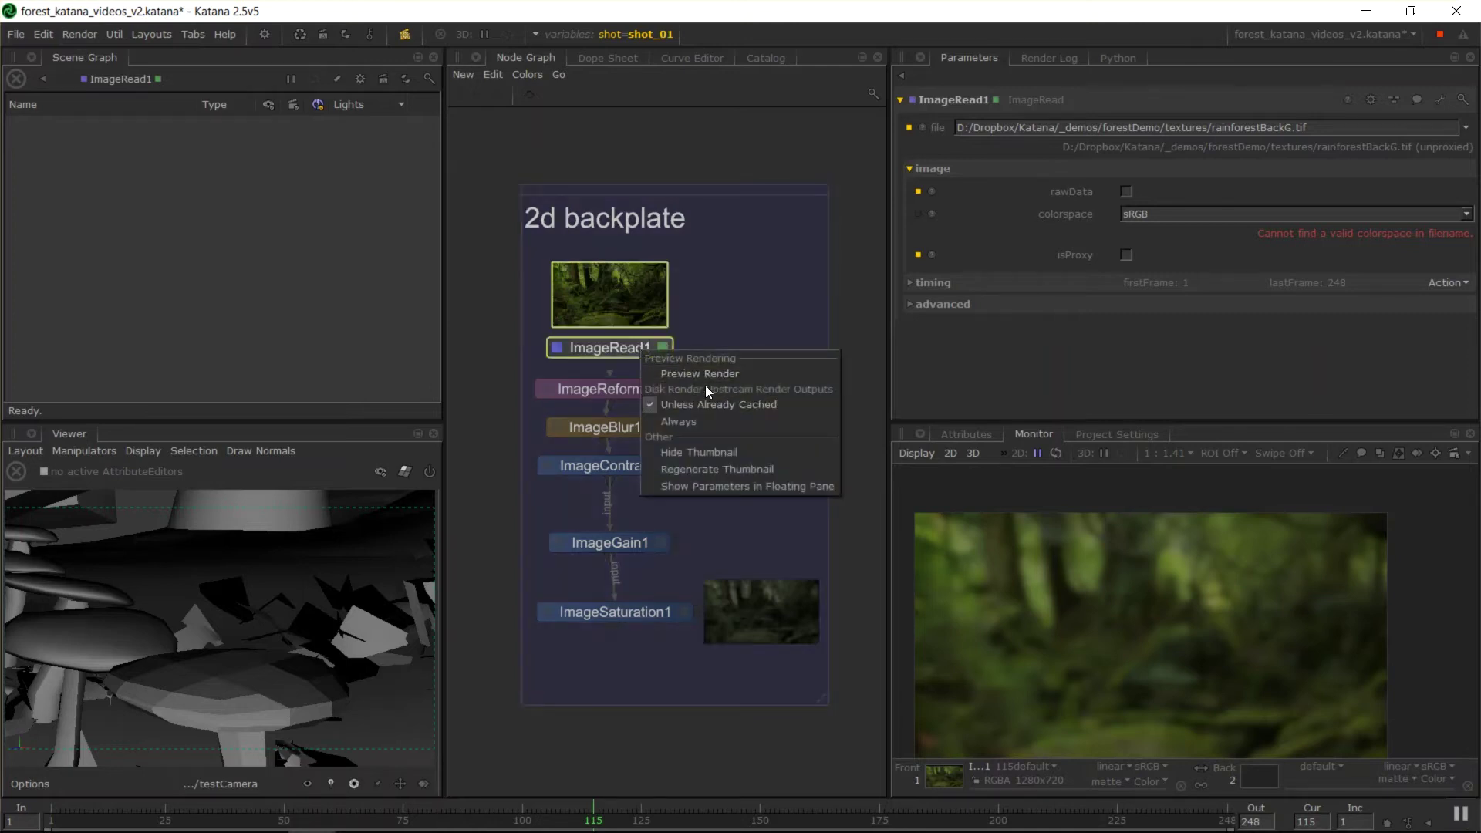
left_click(709, 373)
scroll(1172, 648, "down", 3)
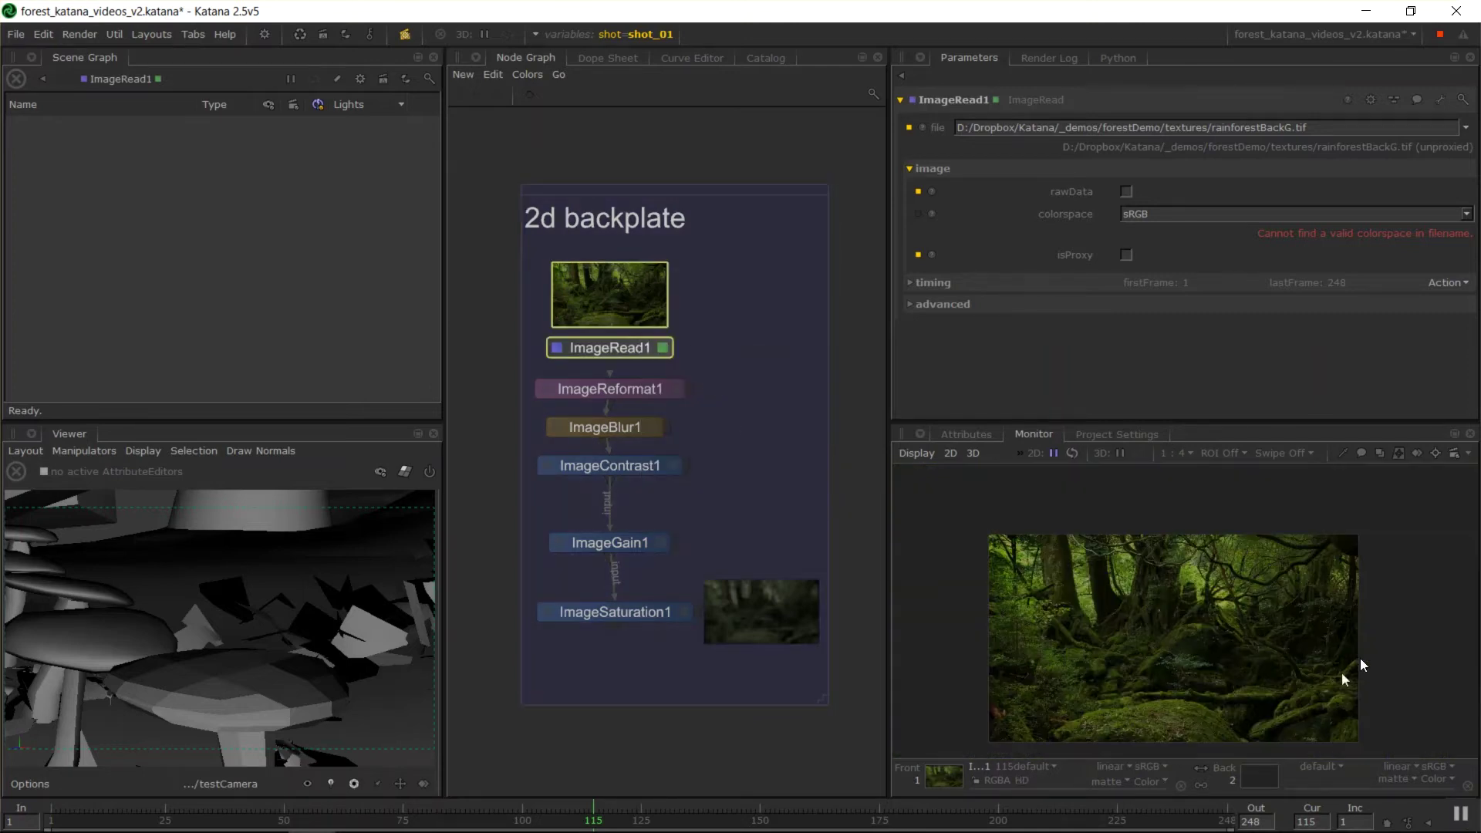
middle_click_drag(1361, 665, 1354, 611)
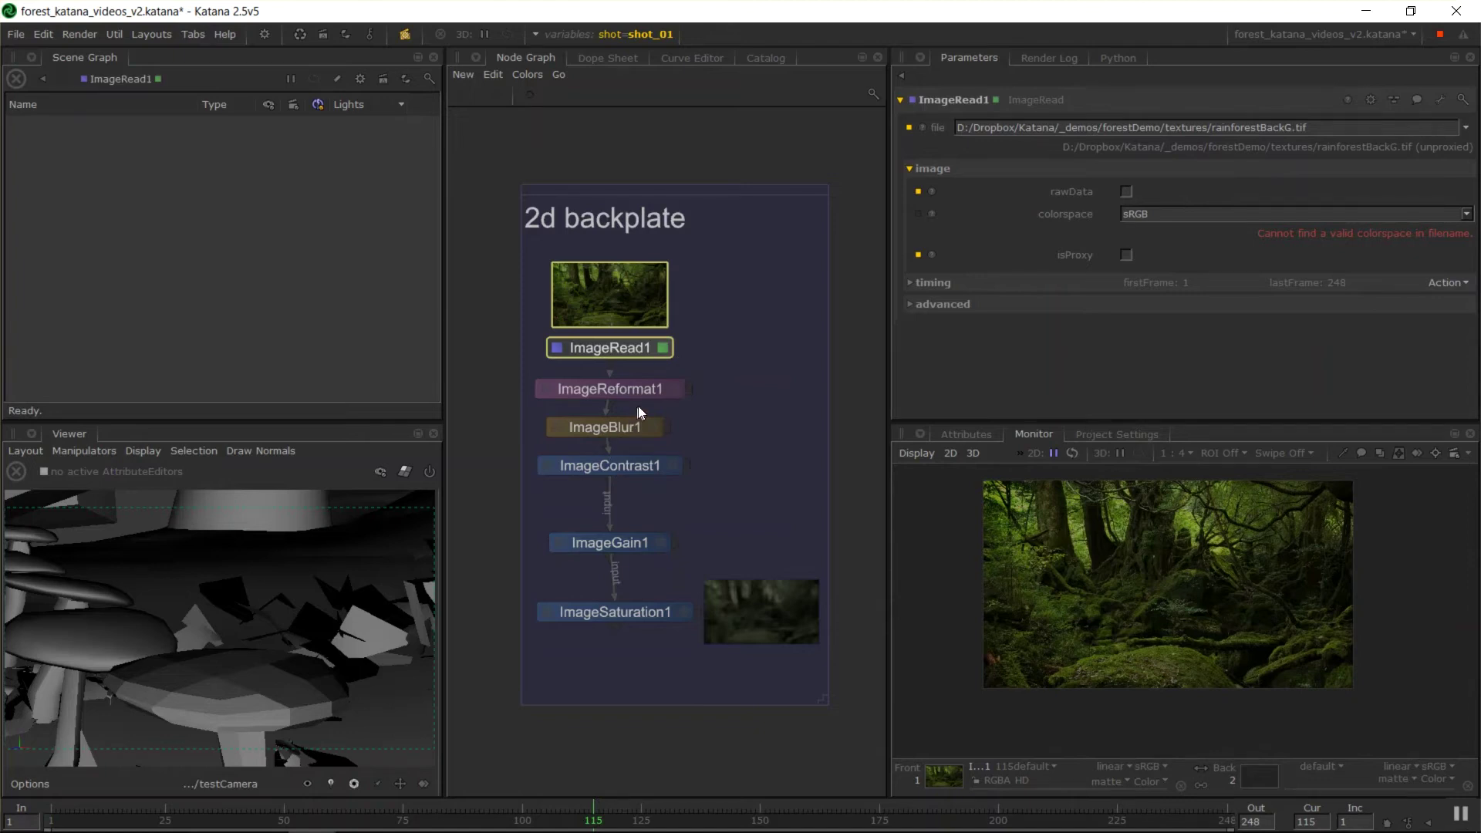
Step: Open the ImageReformat1 parameters and look through the available resolution presets without changing the resolution
left_click(654, 390)
right_click(655, 390)
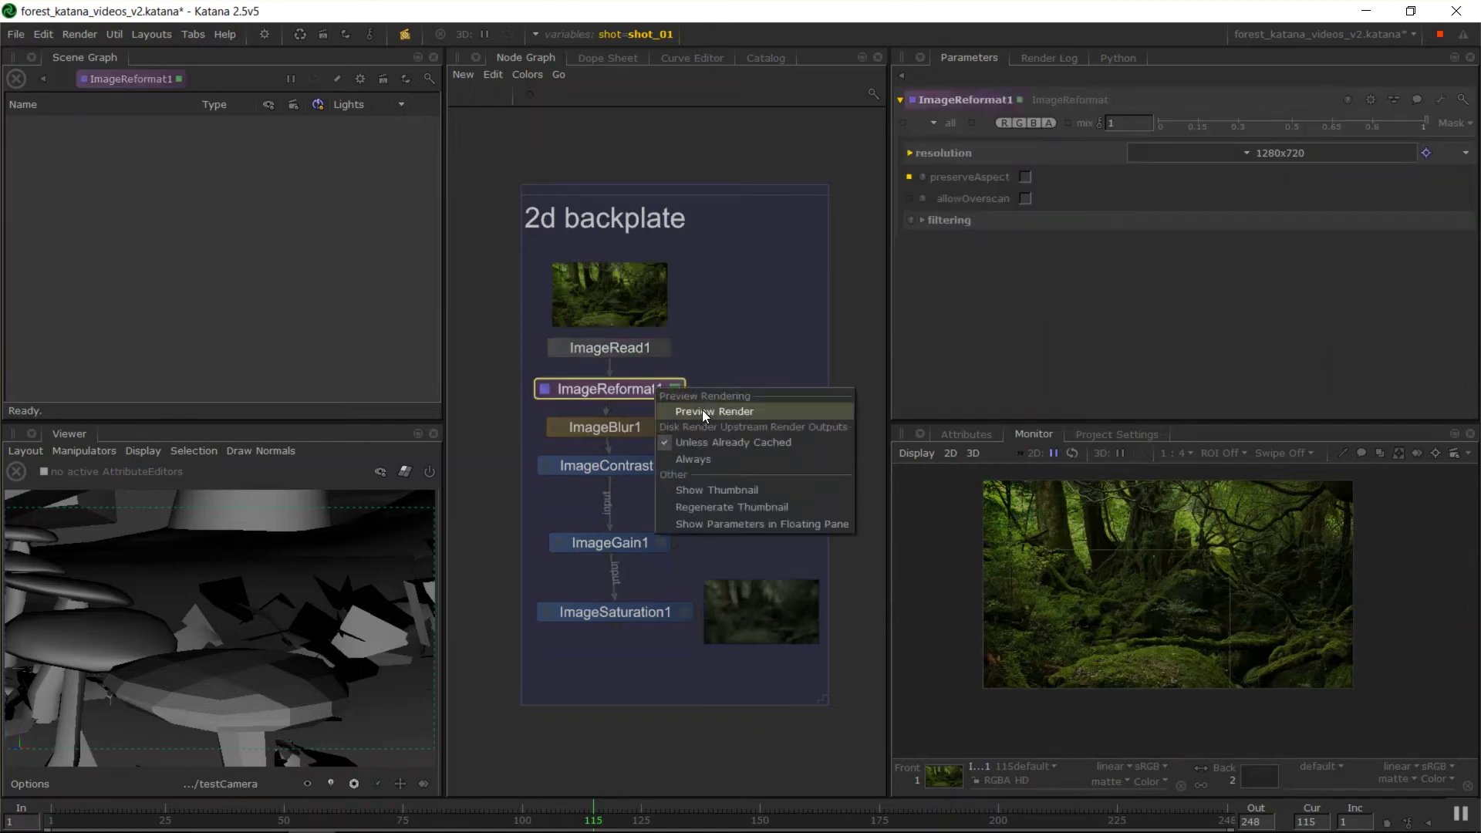
key("Escape")
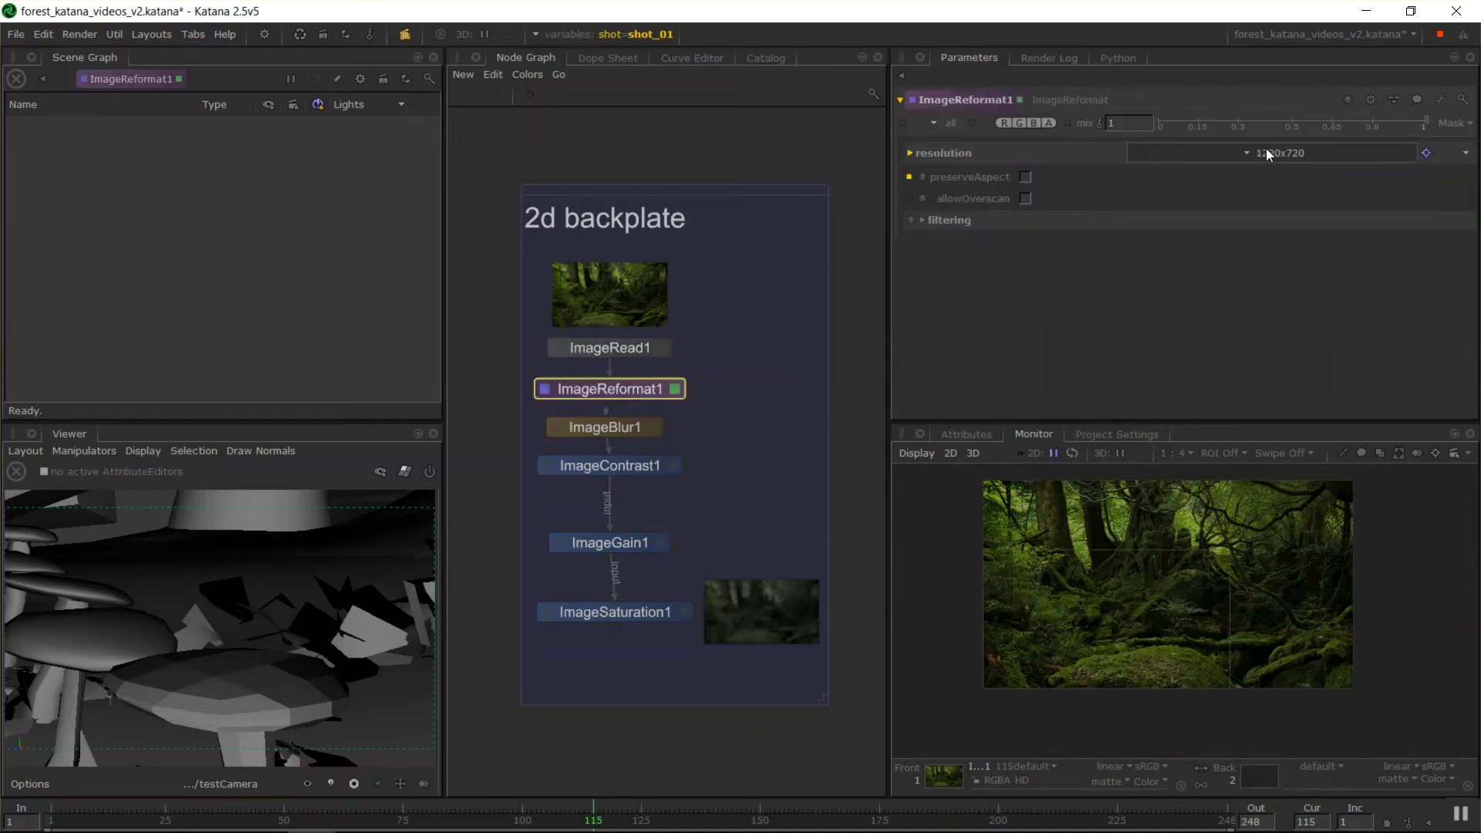
left_click(1247, 152)
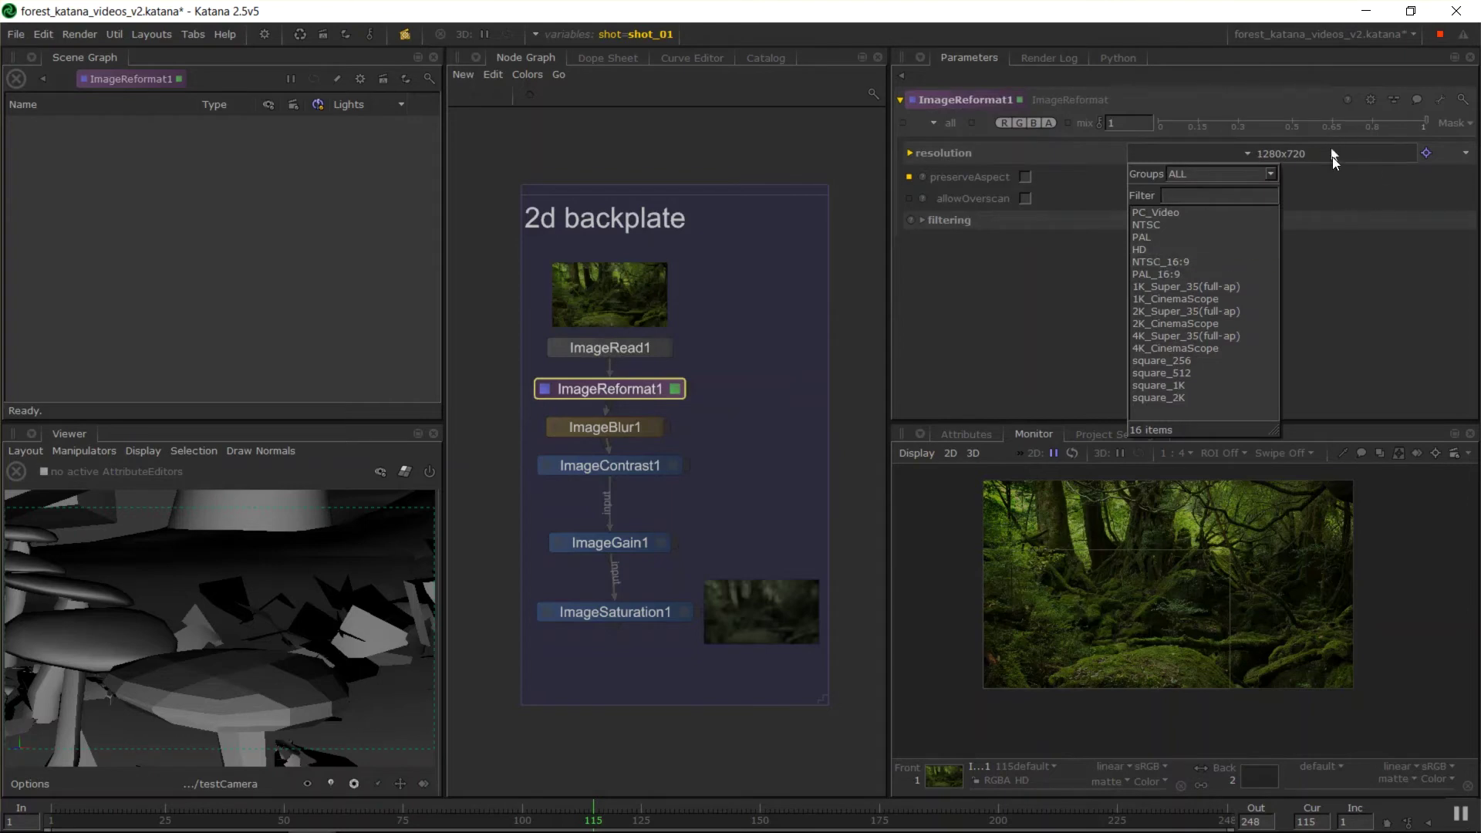
left_click(1304, 239)
Step: Examine the parameters of the ImageBlur1 and ImageContrast1 nodes, continuing down the chain to ImageGain1
left_click(652, 429)
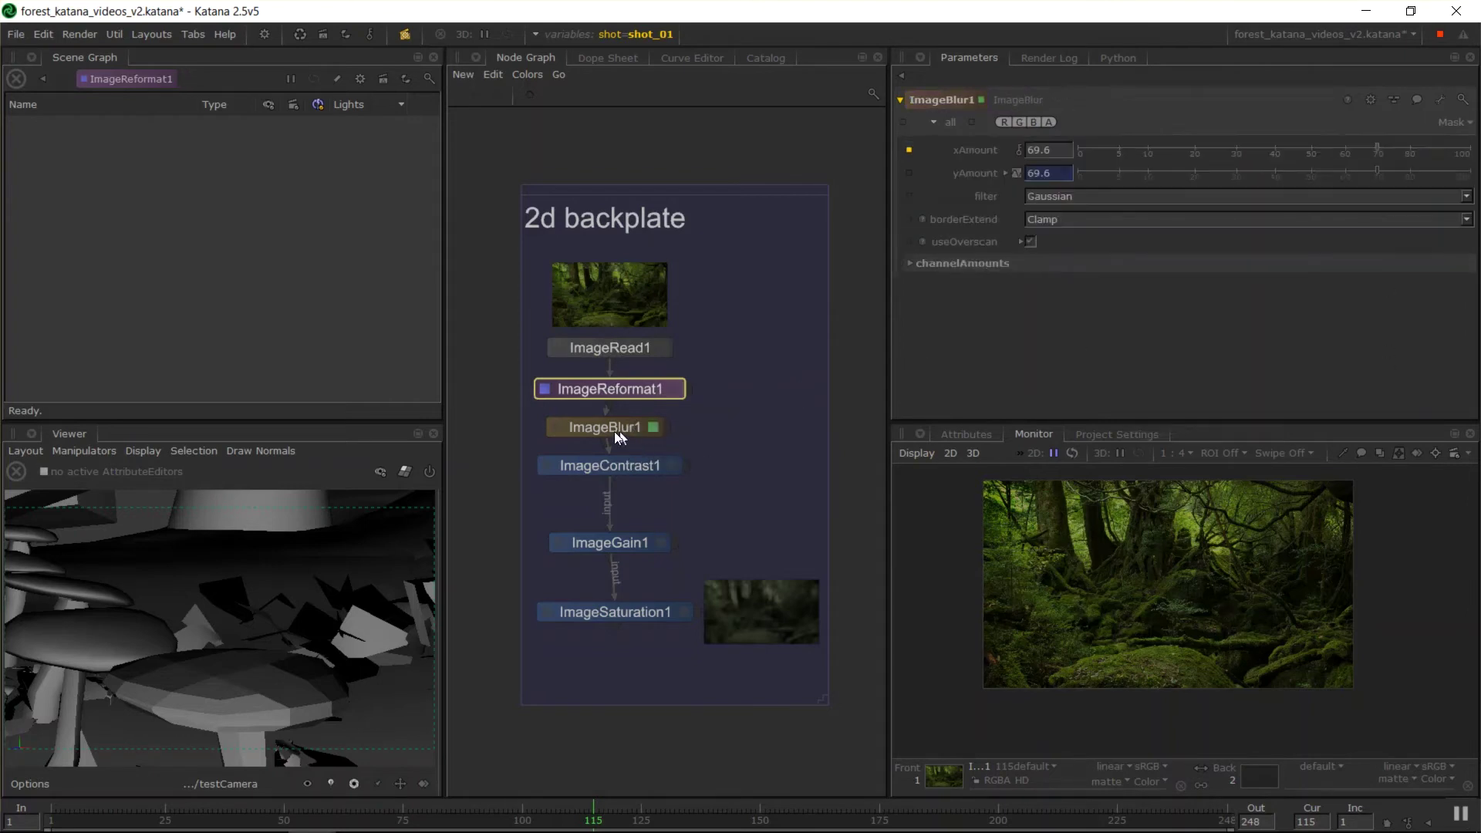
left_click(669, 469)
left_click(647, 532)
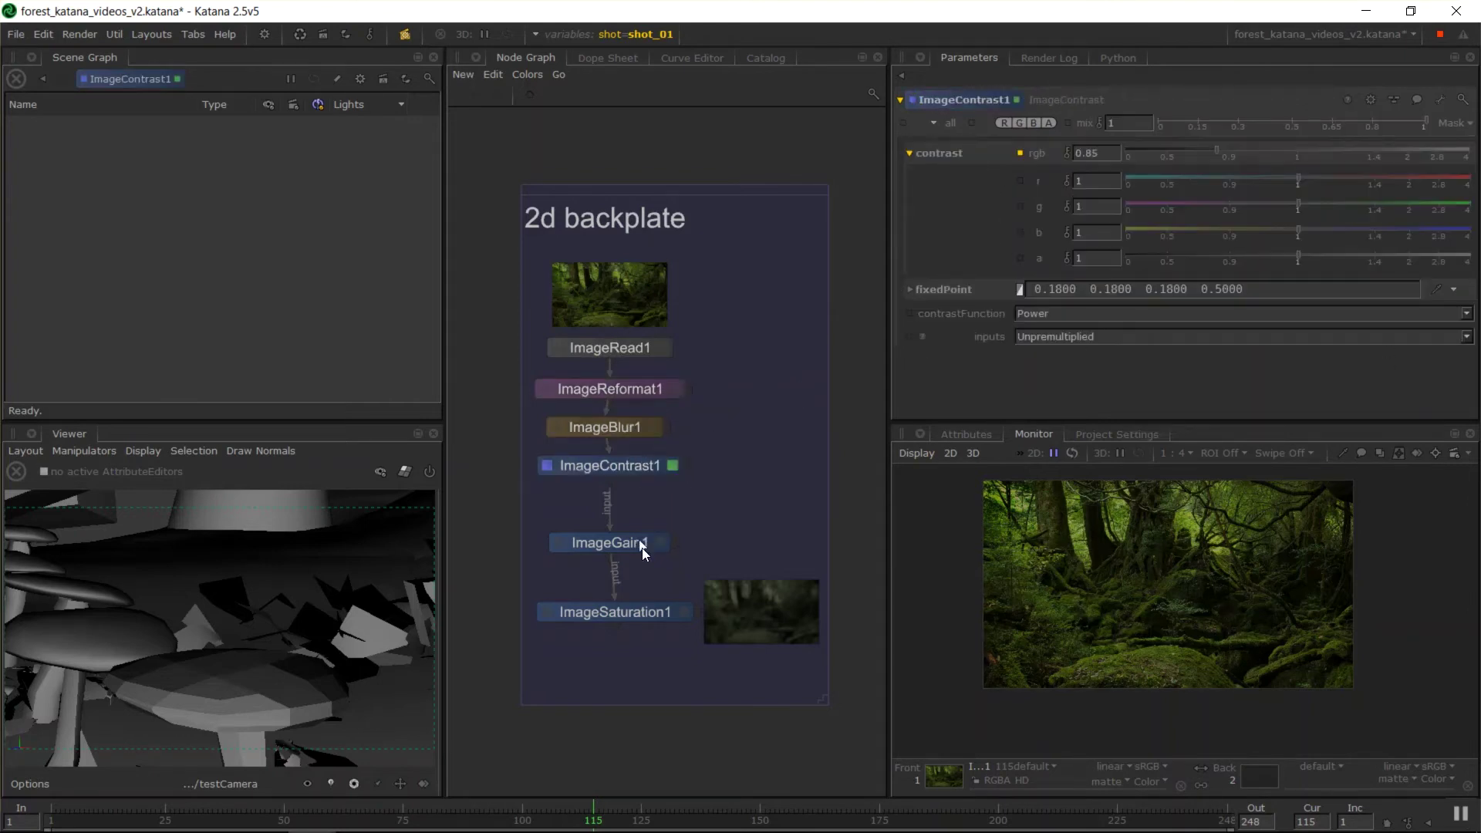
Step: Preview render the final backplate from the ImageSaturation1 node and inspect the result enlarged in the Monitor
left_click(652, 613)
right_click(643, 606)
left_click(683, 626)
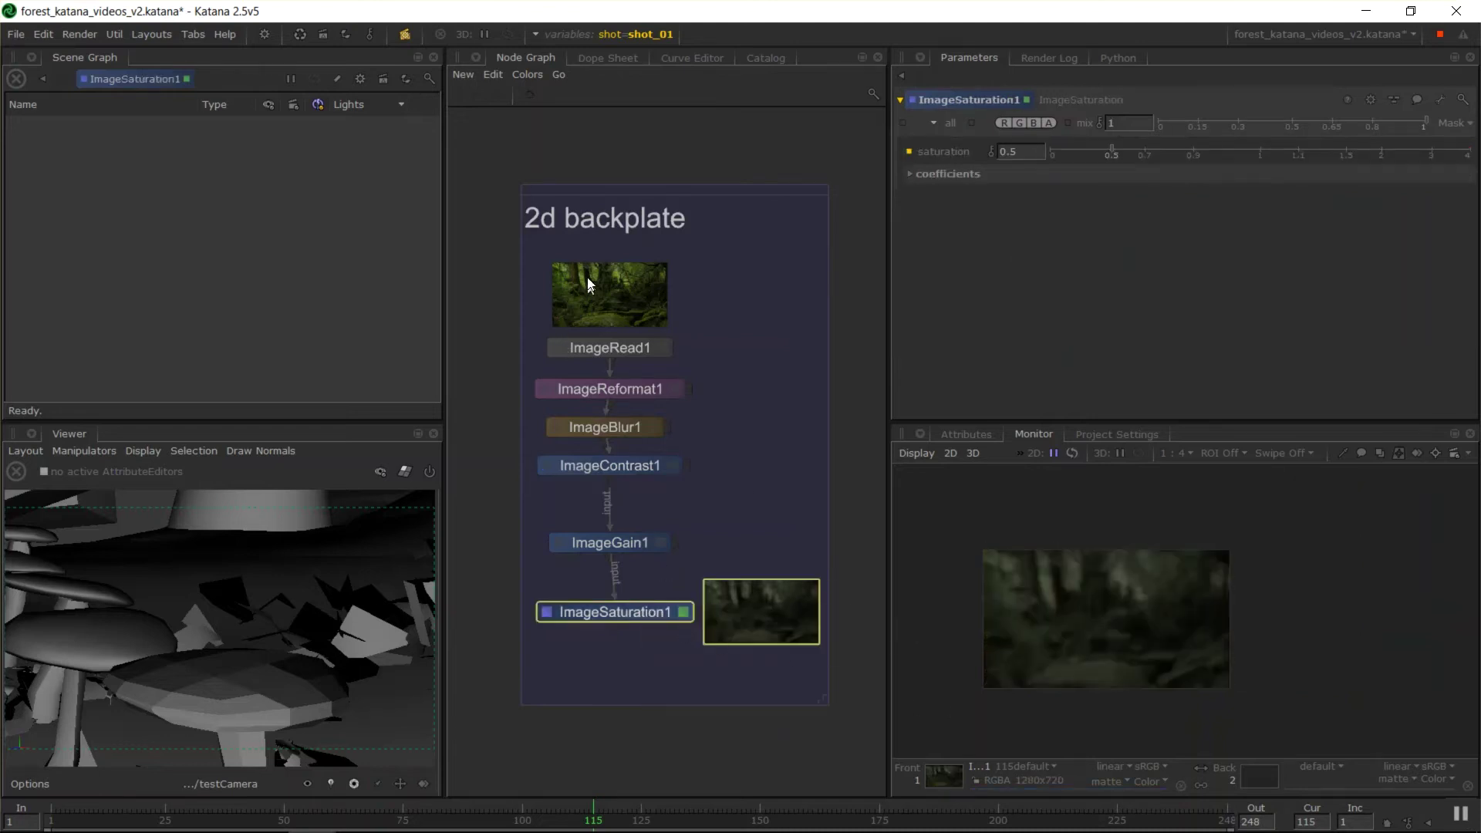
middle_click_drag(933, 654, 1041, 654)
scroll(1254, 558, "up", 1)
middle_click_drag(1254, 558, 1079, 601)
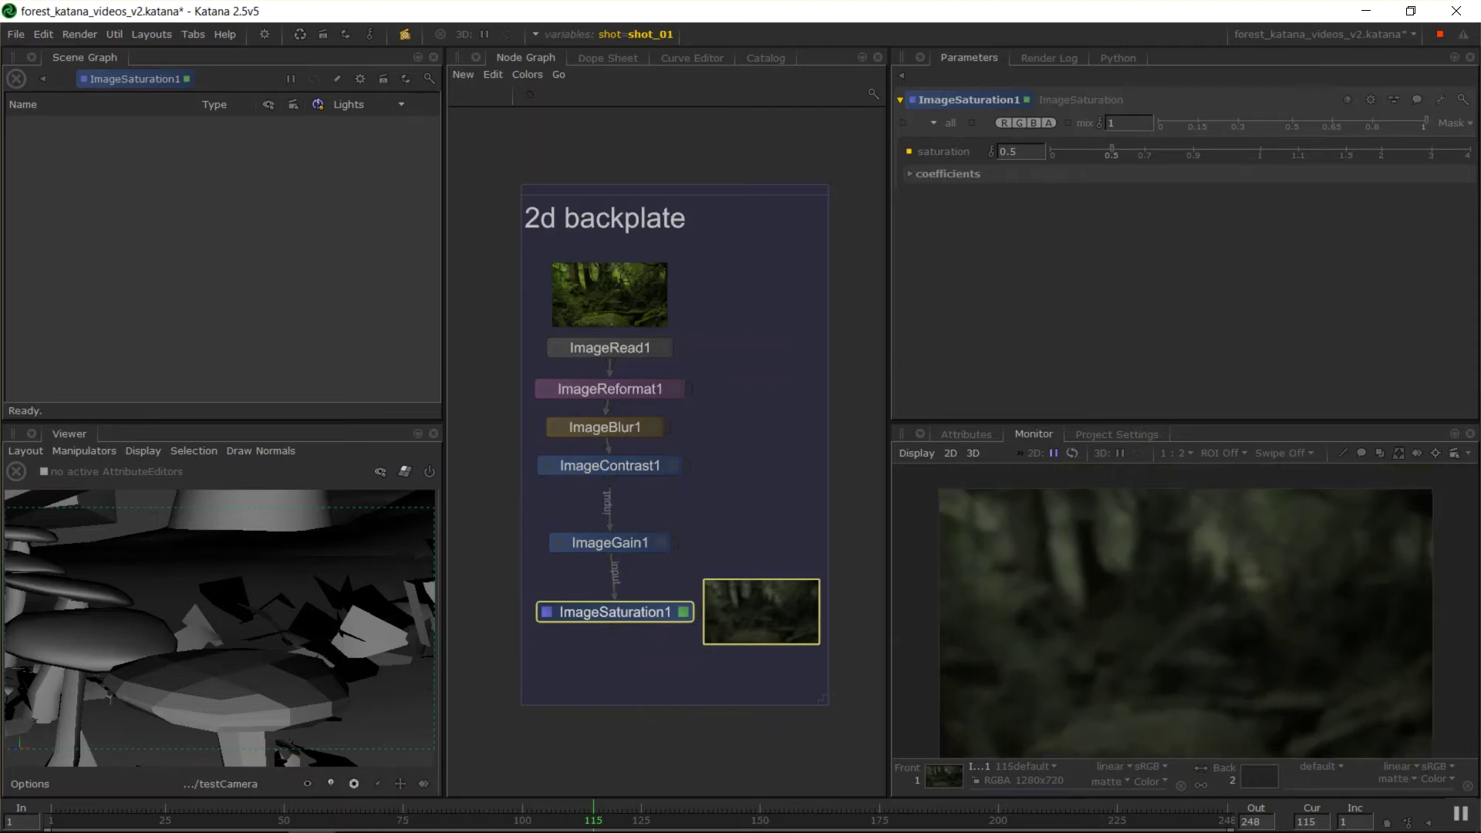
mouse_move(1309, 582)
middle_mouse_down()
mouse_move(1320, 552)
mouse_move(1320, 578)
middle_mouse_up()
middle_click_drag(1224, 628, 1180, 627)
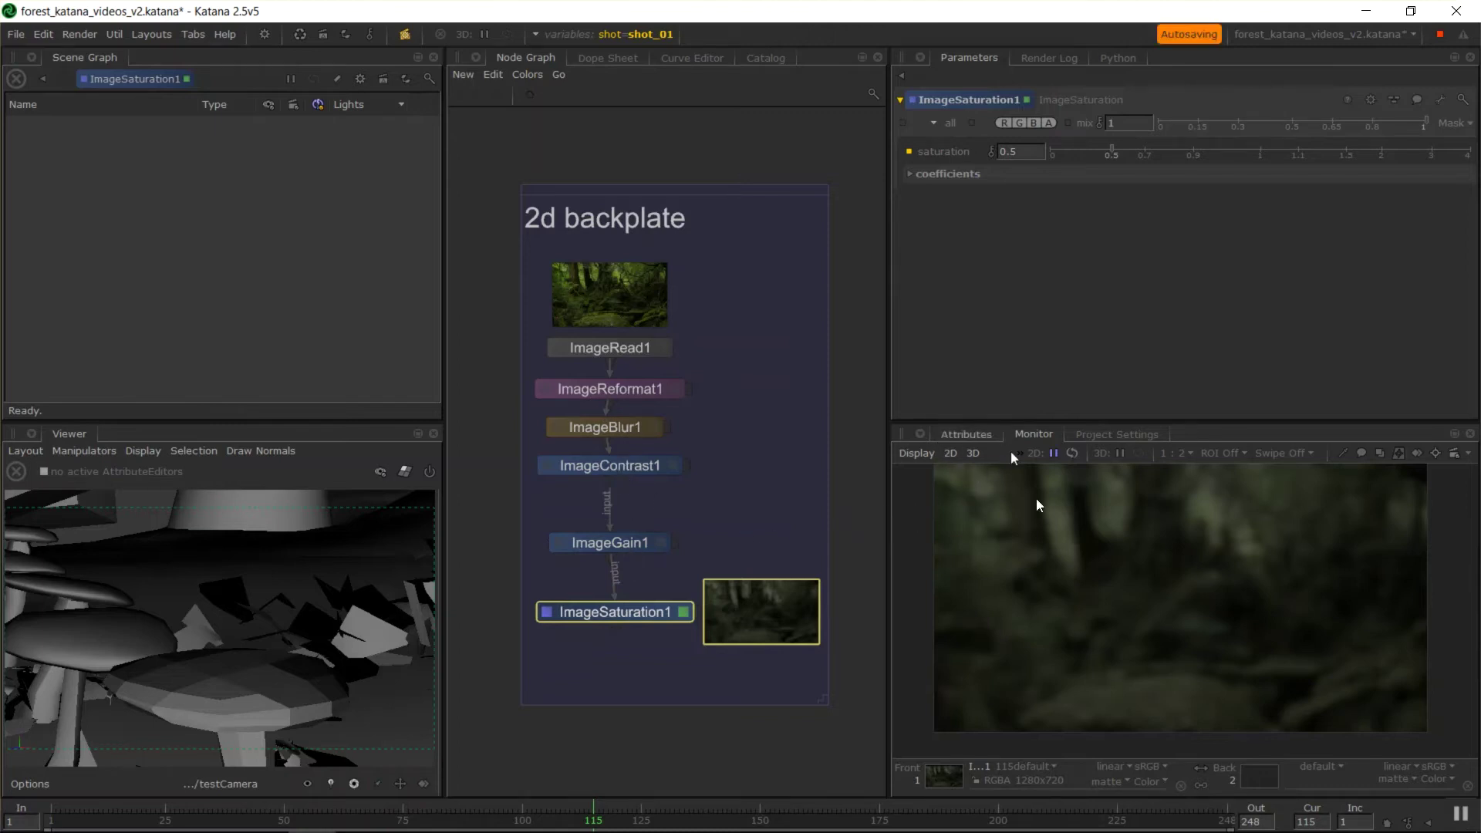
Step: Set the Monitor's 2D rendering mode to Continuous and switch between ImageRead1 and ImageSaturation1 to compare their output
left_click(1057, 455)
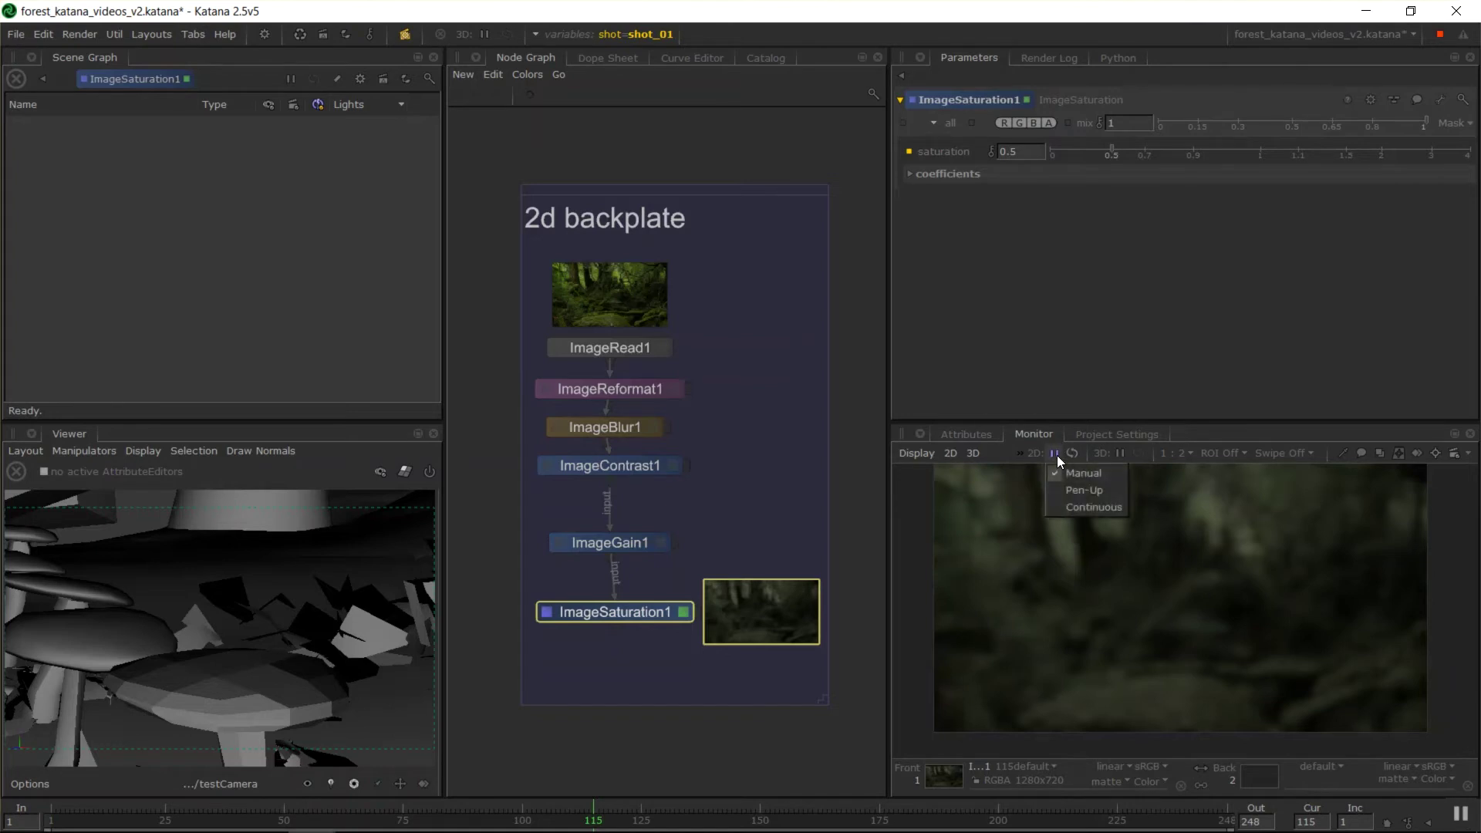
left_click(1096, 506)
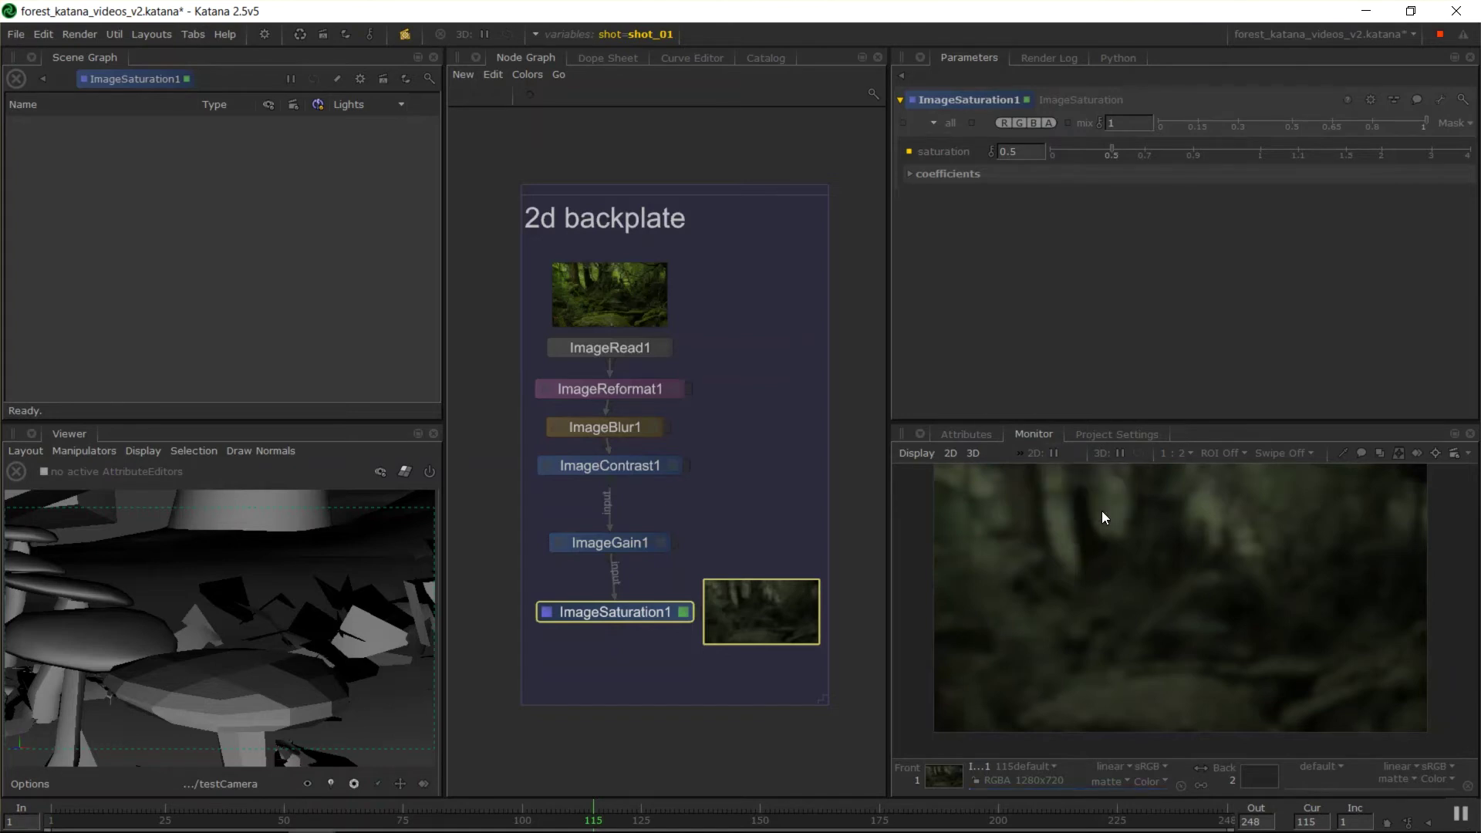
left_click(636, 389)
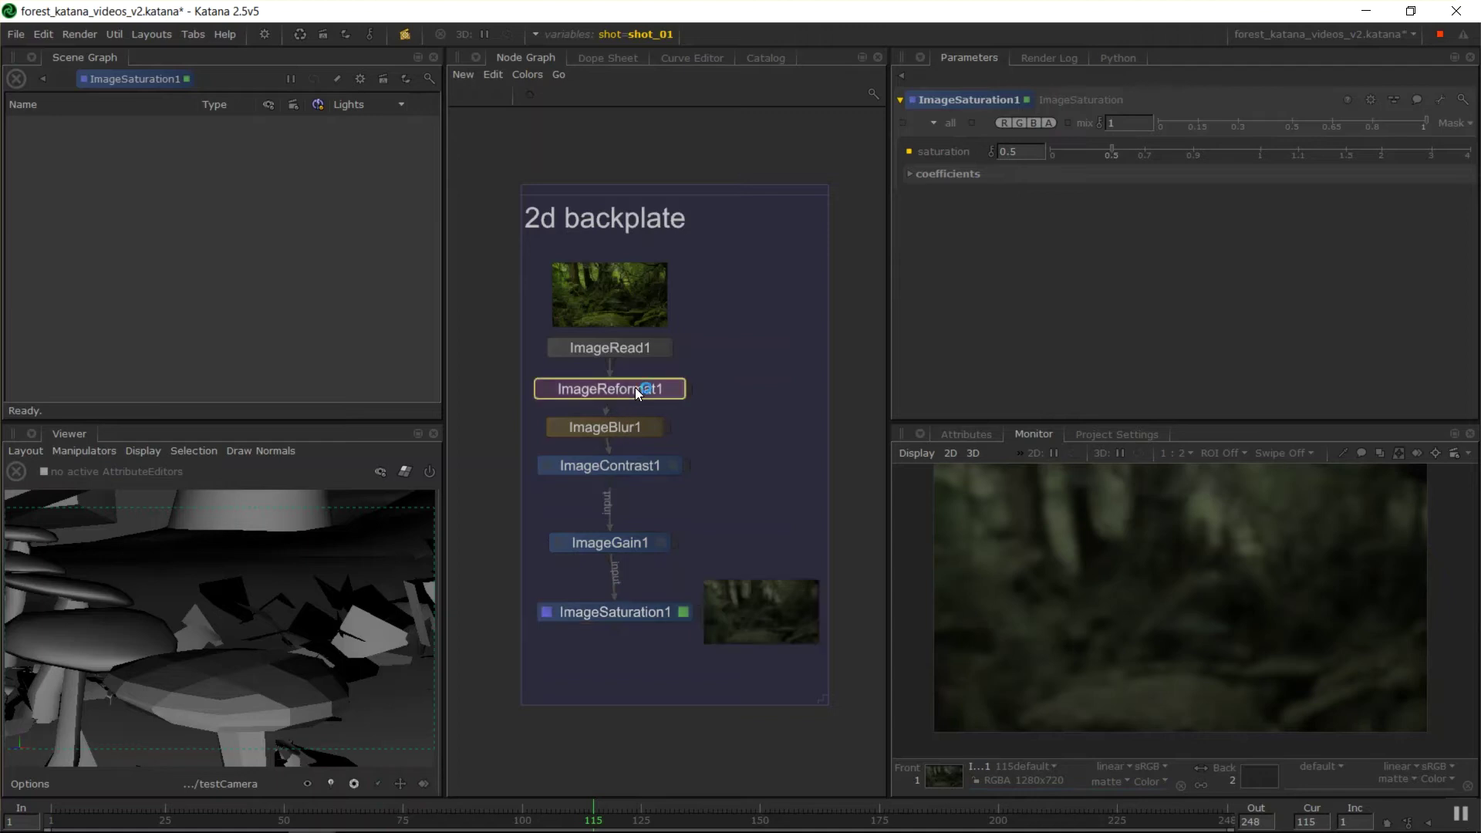
left_click(625, 349)
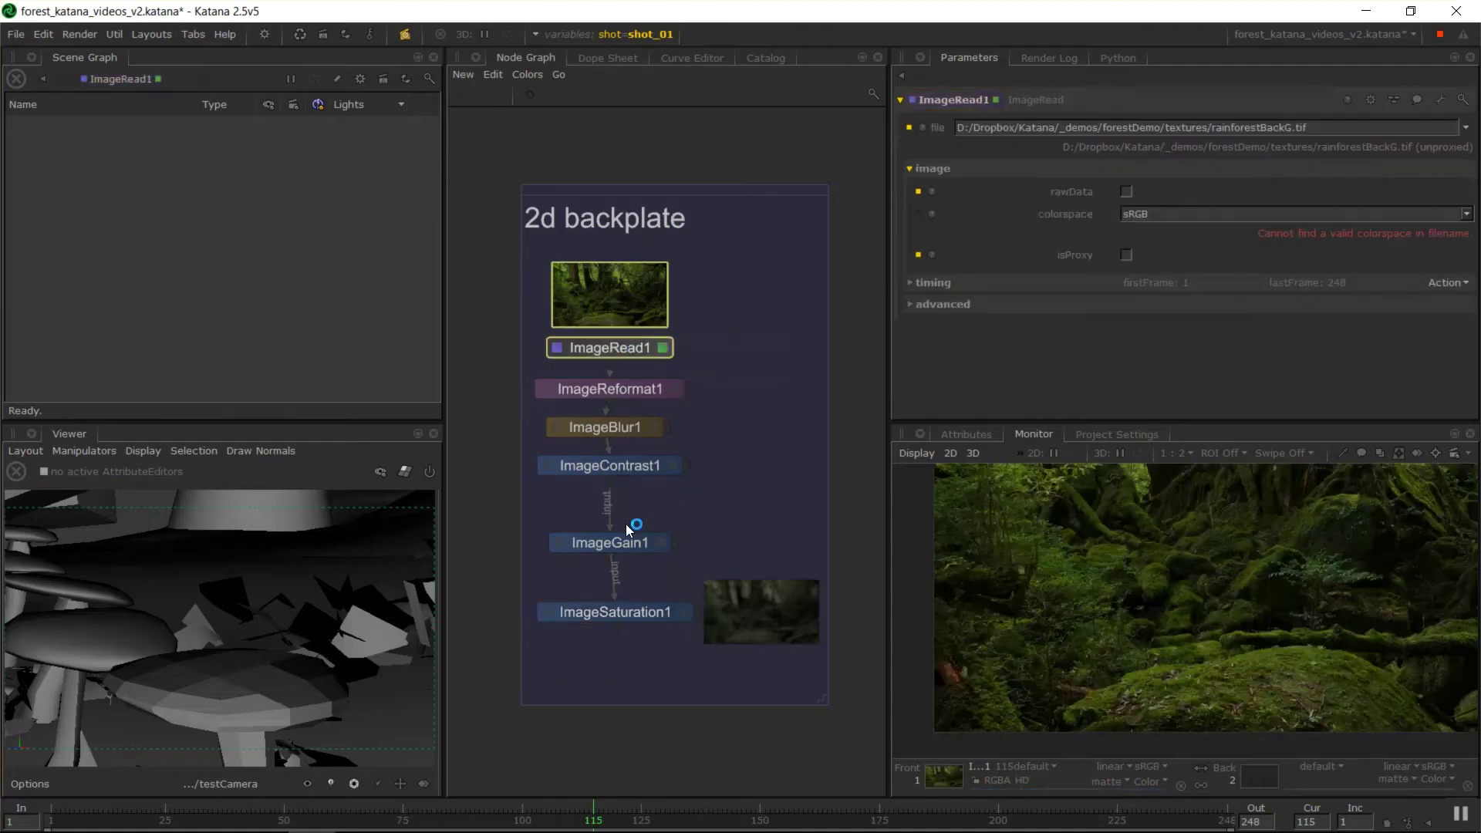
left_click(642, 609)
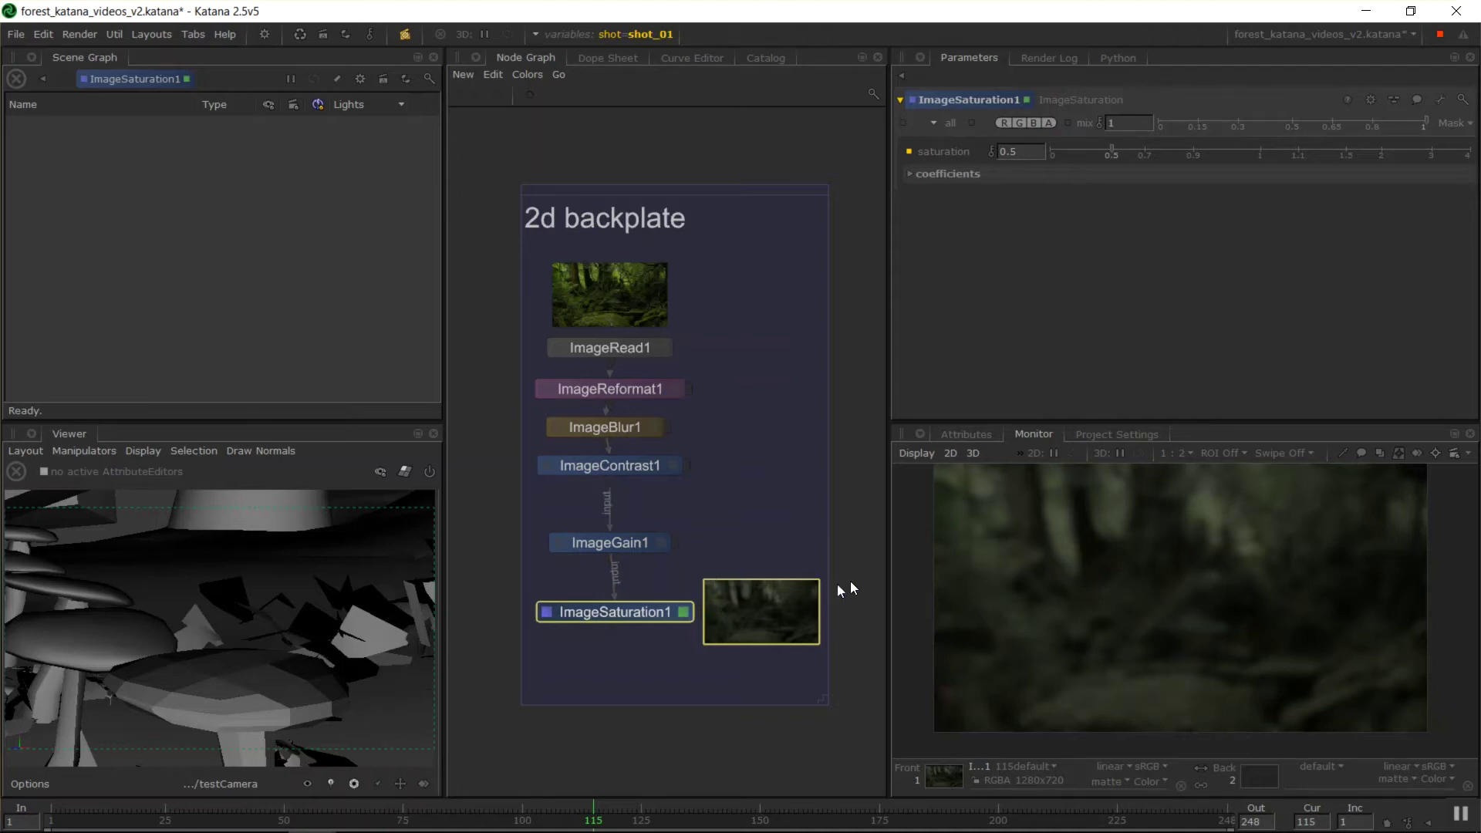
Step: Frame the ImageSaturation1 result in the Monitor and display the underlay and overlay controls
middle_click_drag(790, 500, 706, 461)
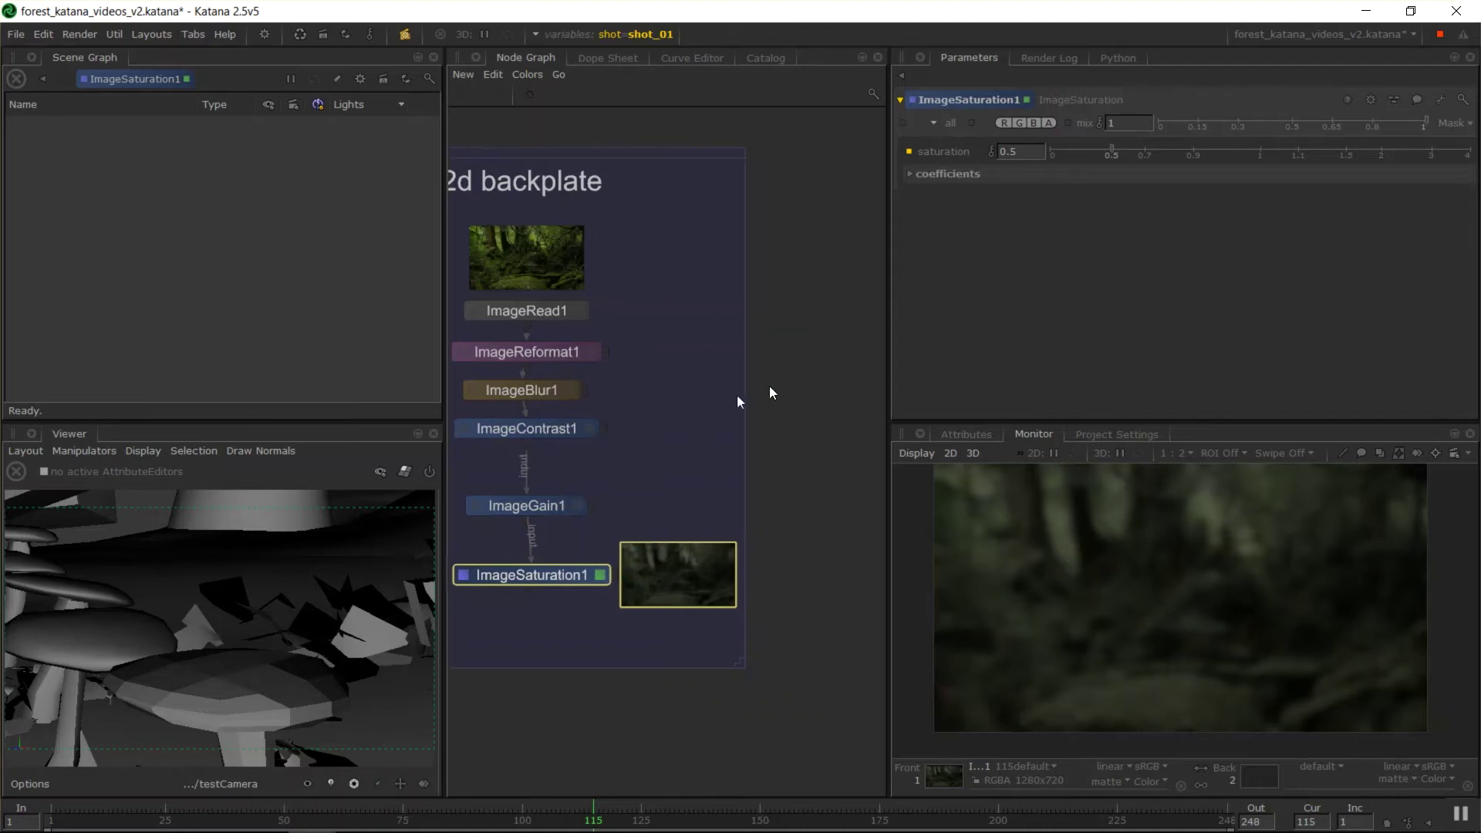
middle_click_drag(1339, 628, 1380, 643)
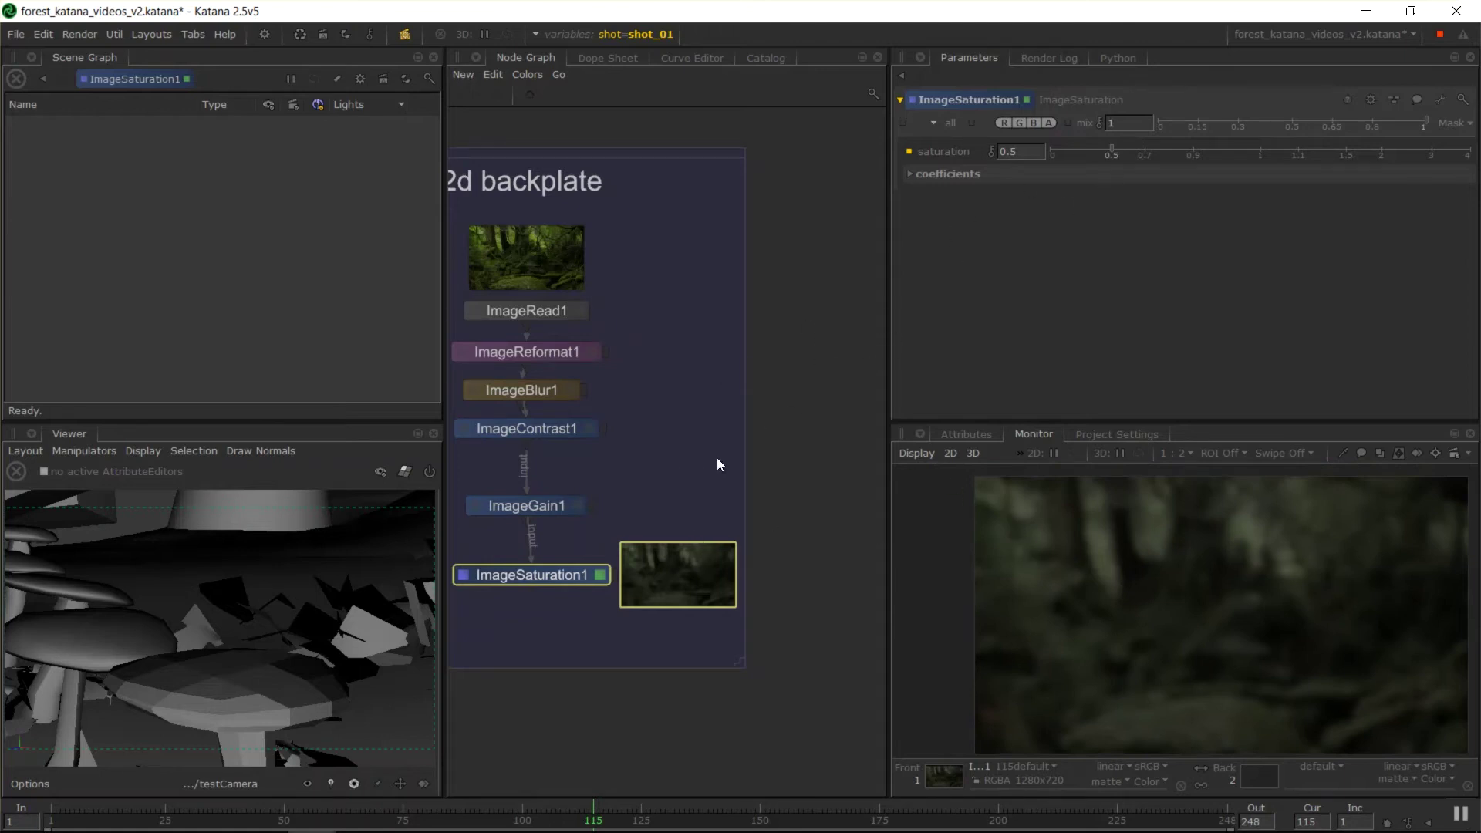
key("Home")
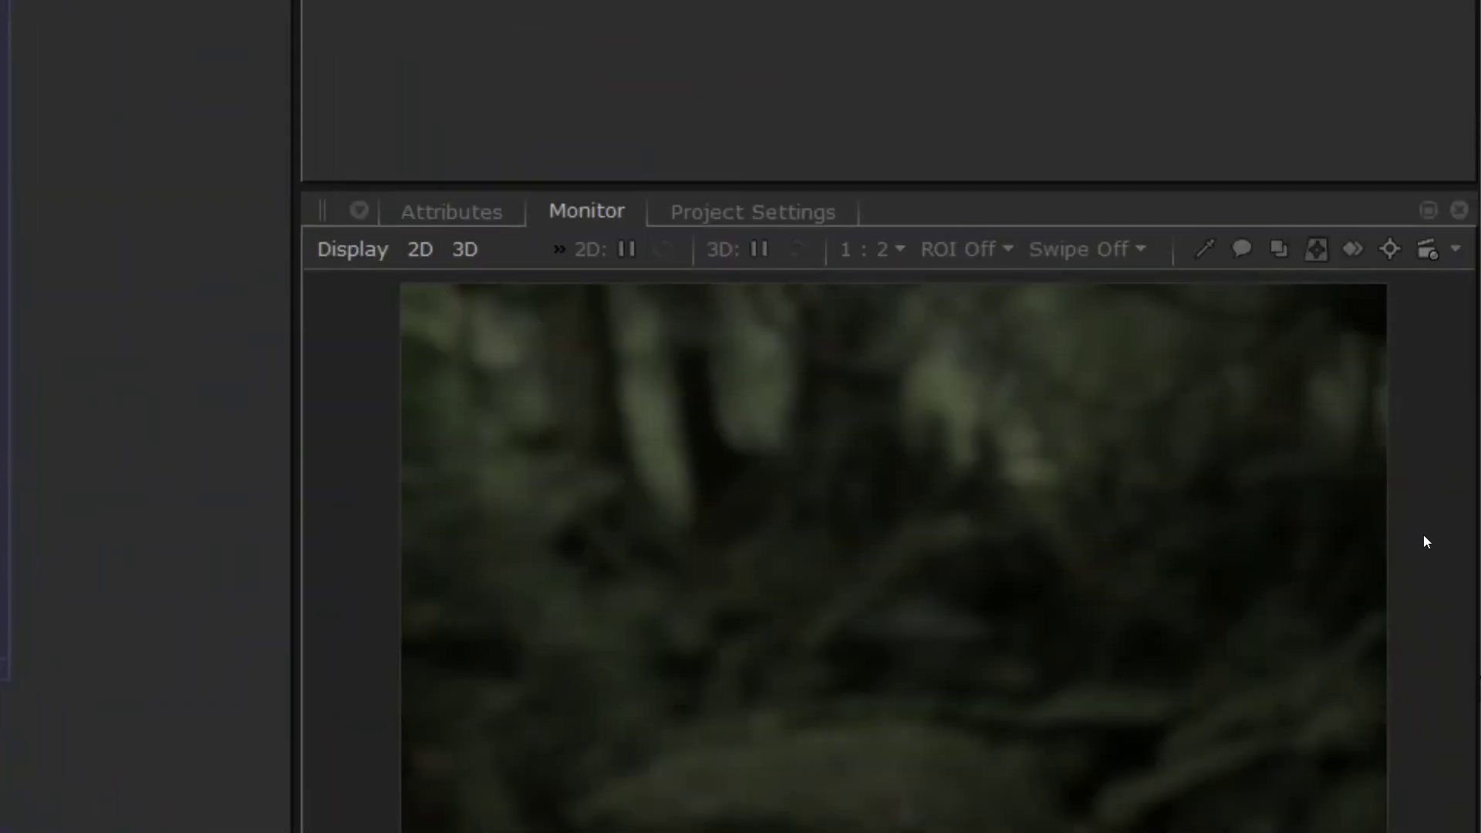
left_click(1279, 248)
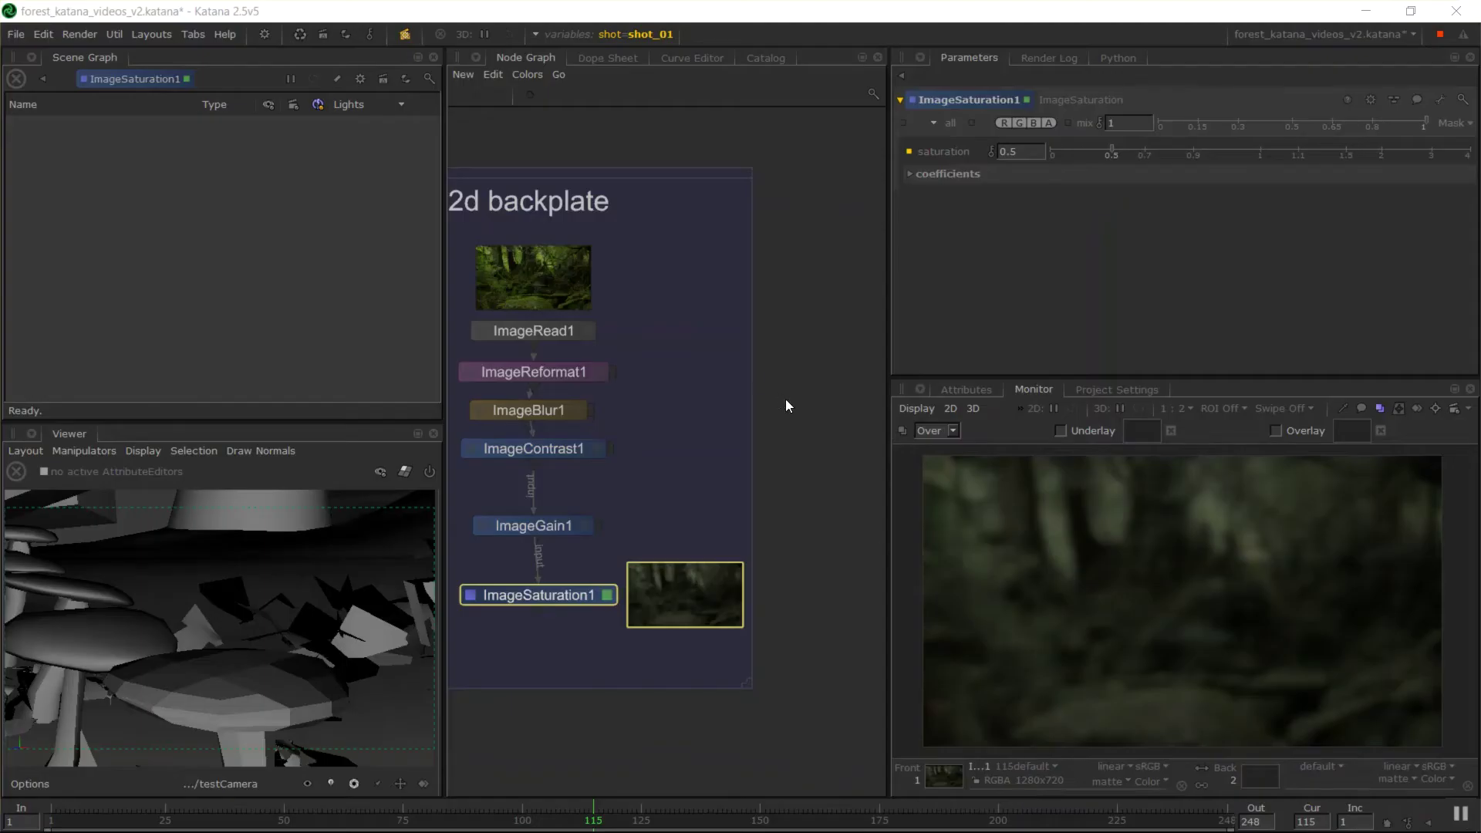
Step: Open the Catalog and view the stored Render_tutorial, Isolate and ImageSaturation1 renders one after another
left_click(767, 58)
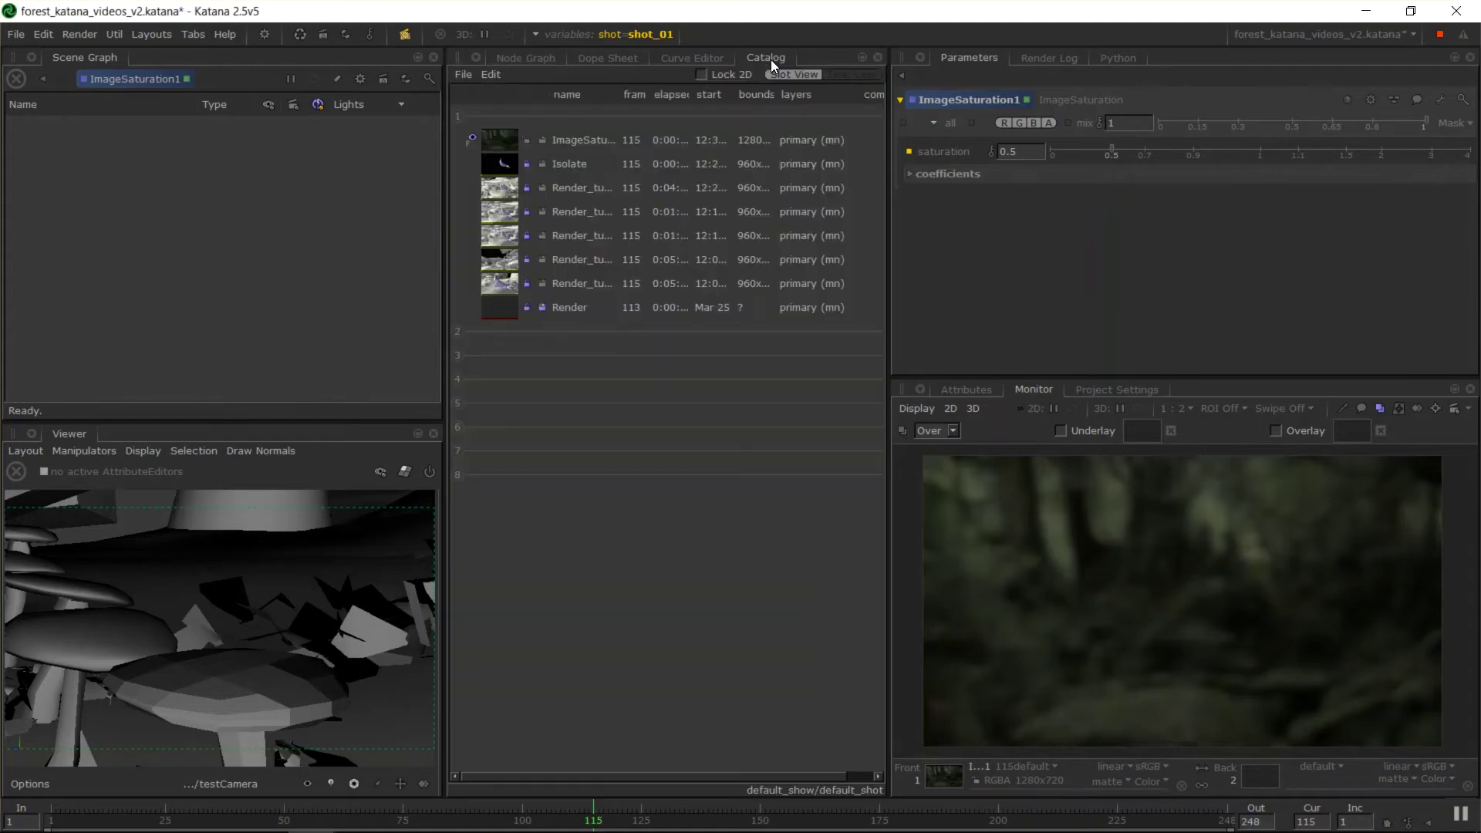
left_click(498, 283)
left_click(506, 255)
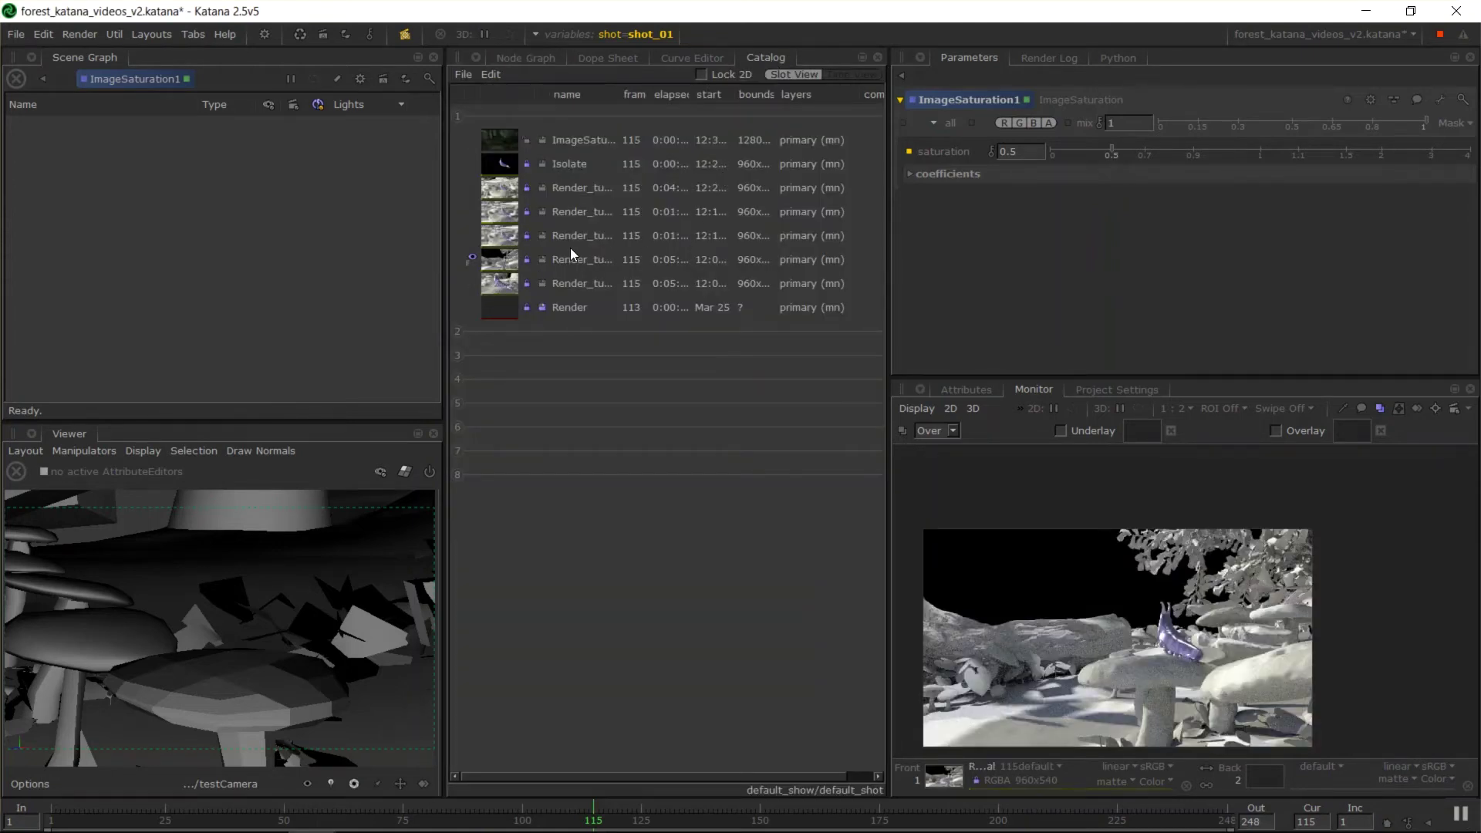
left_click(494, 236)
left_click(509, 187)
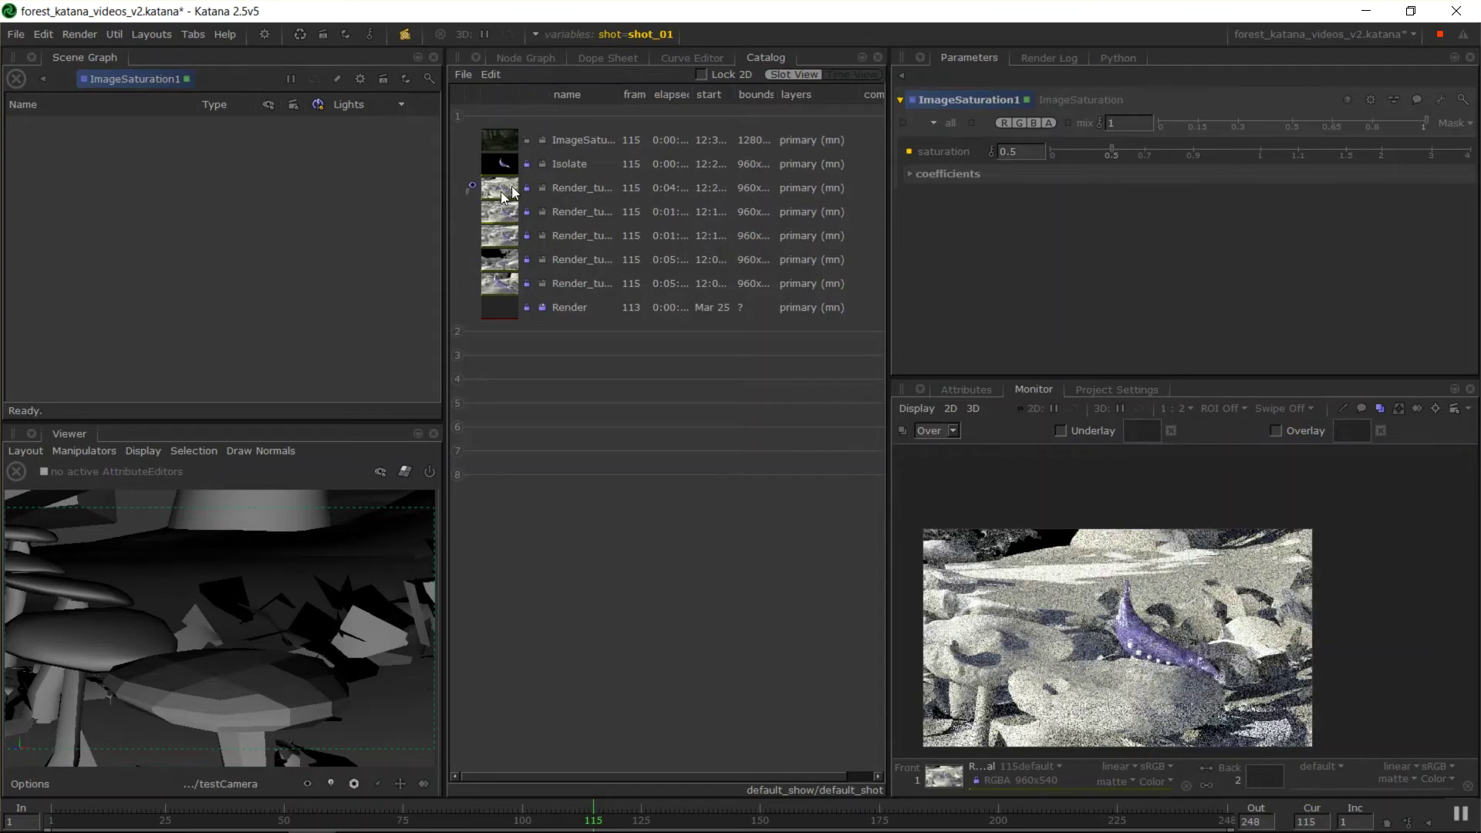
left_click(504, 165)
left_click(506, 136)
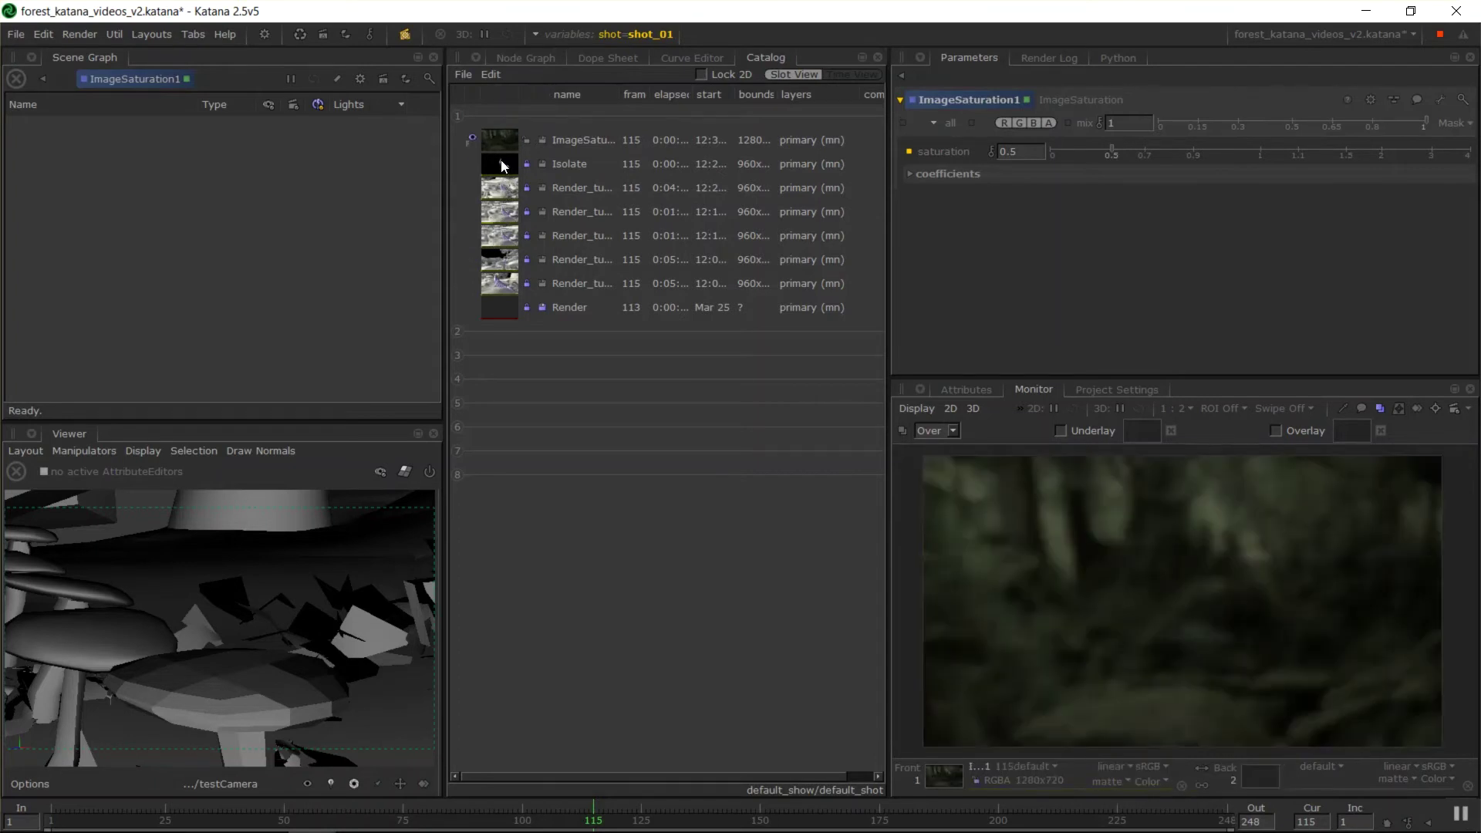
Step: Examine the Render Log of the Isolate render and of the oldest Render_tutorial render, including the elapsed time
left_click(504, 165, "shift")
left_click(1047, 59)
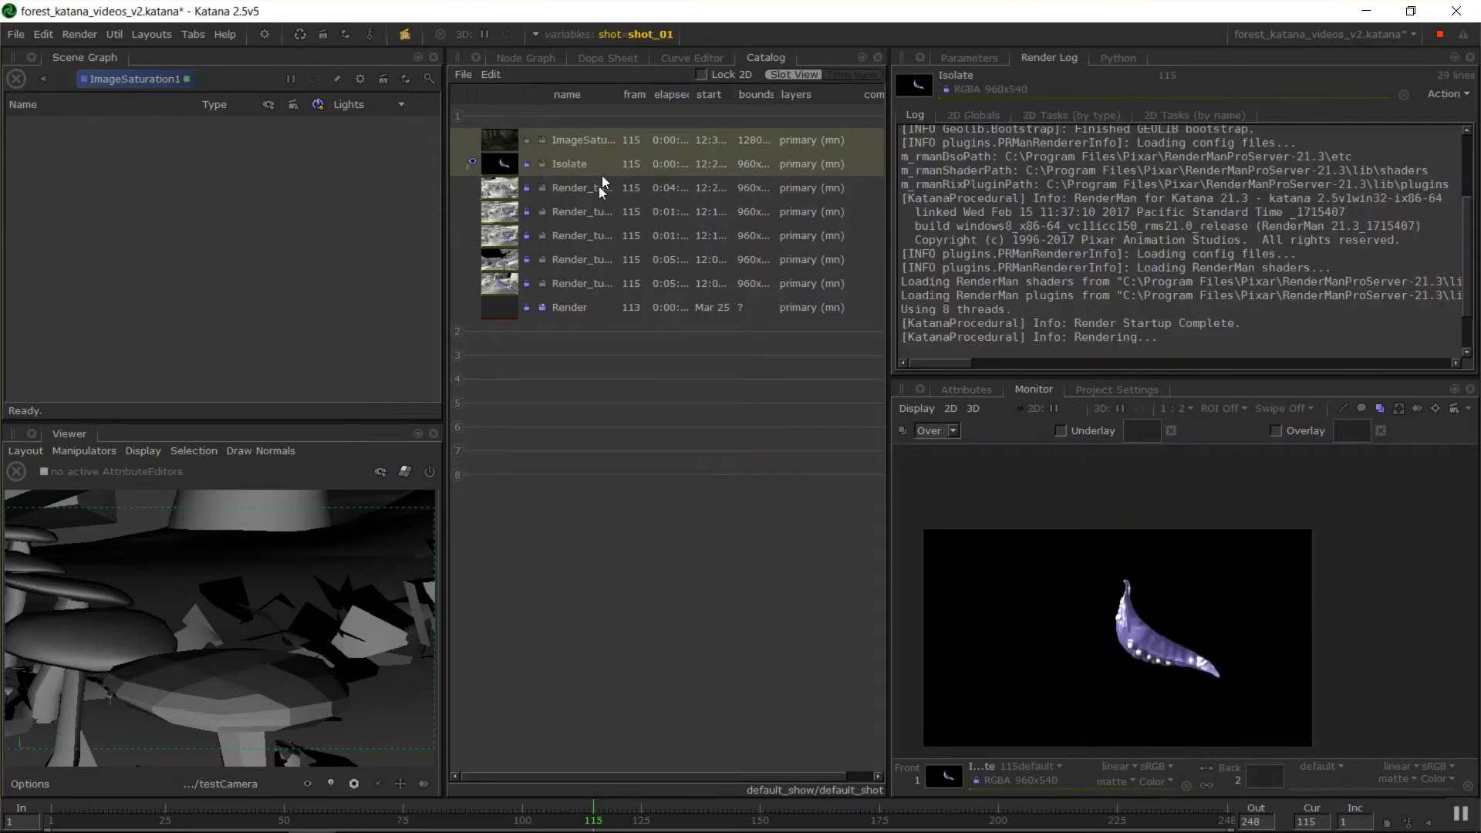
left_click(501, 188)
left_click(500, 165)
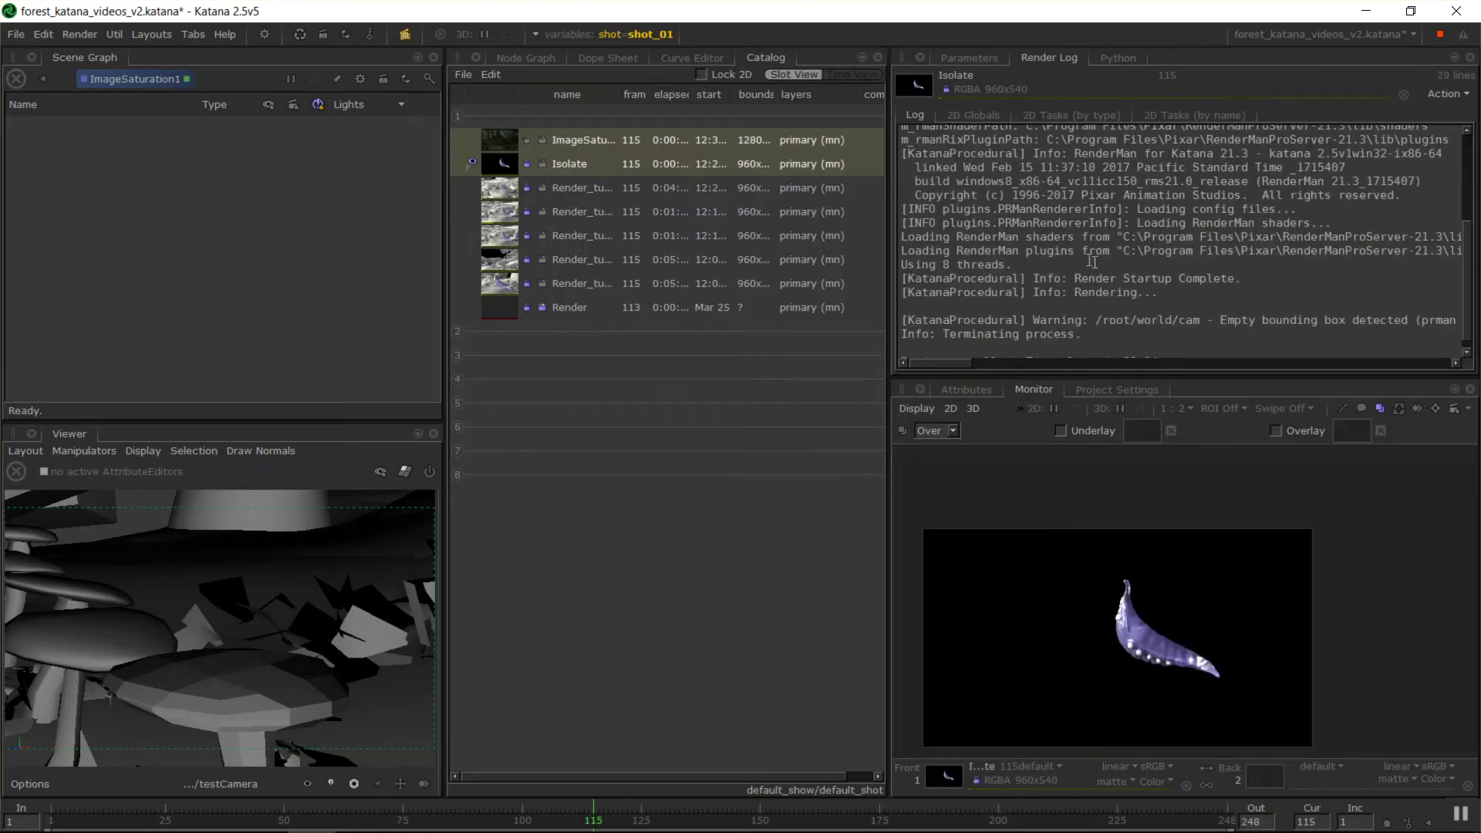
left_click_drag(1154, 346, 1053, 324)
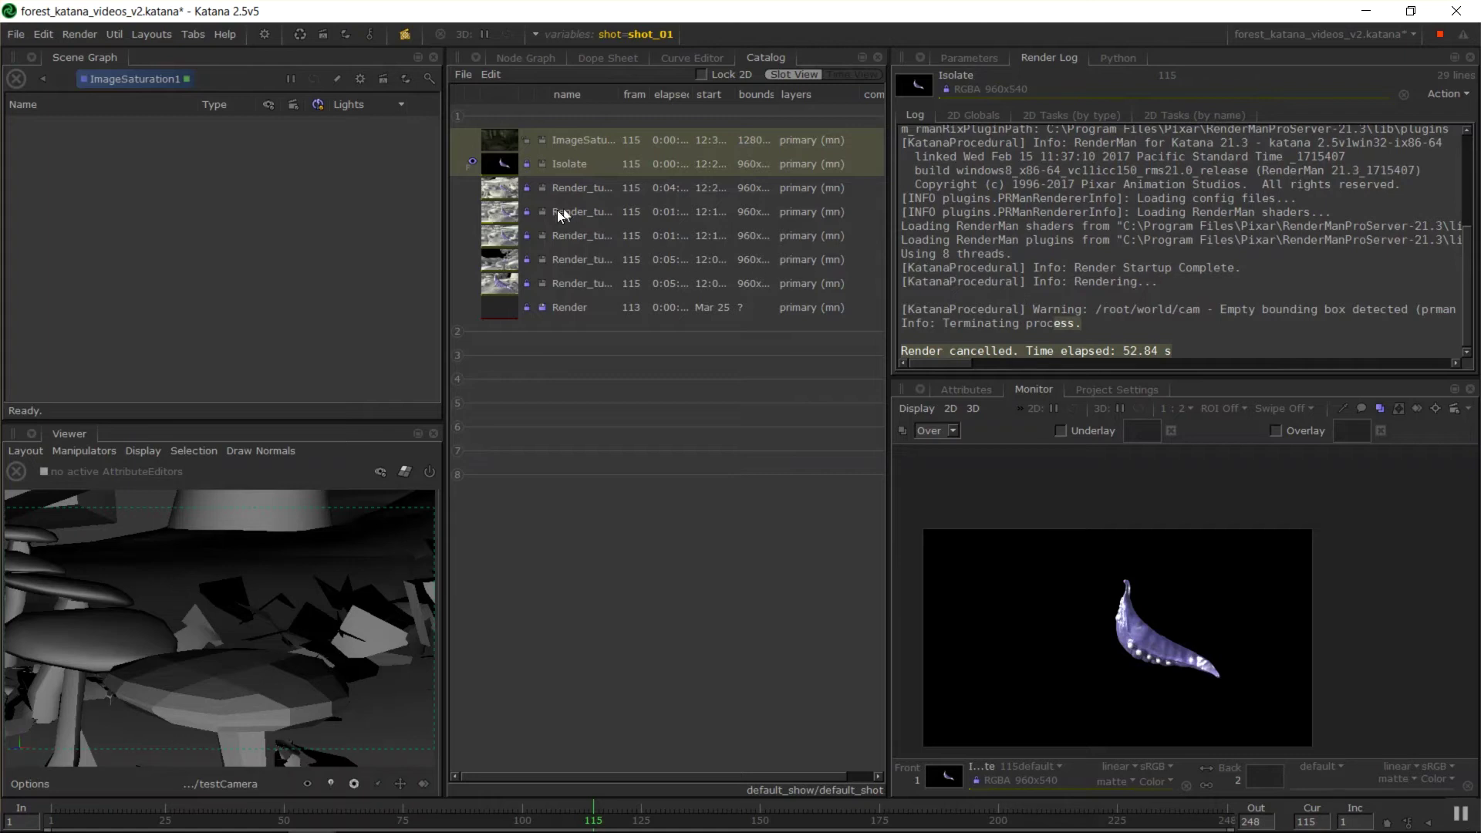
left_click(499, 283)
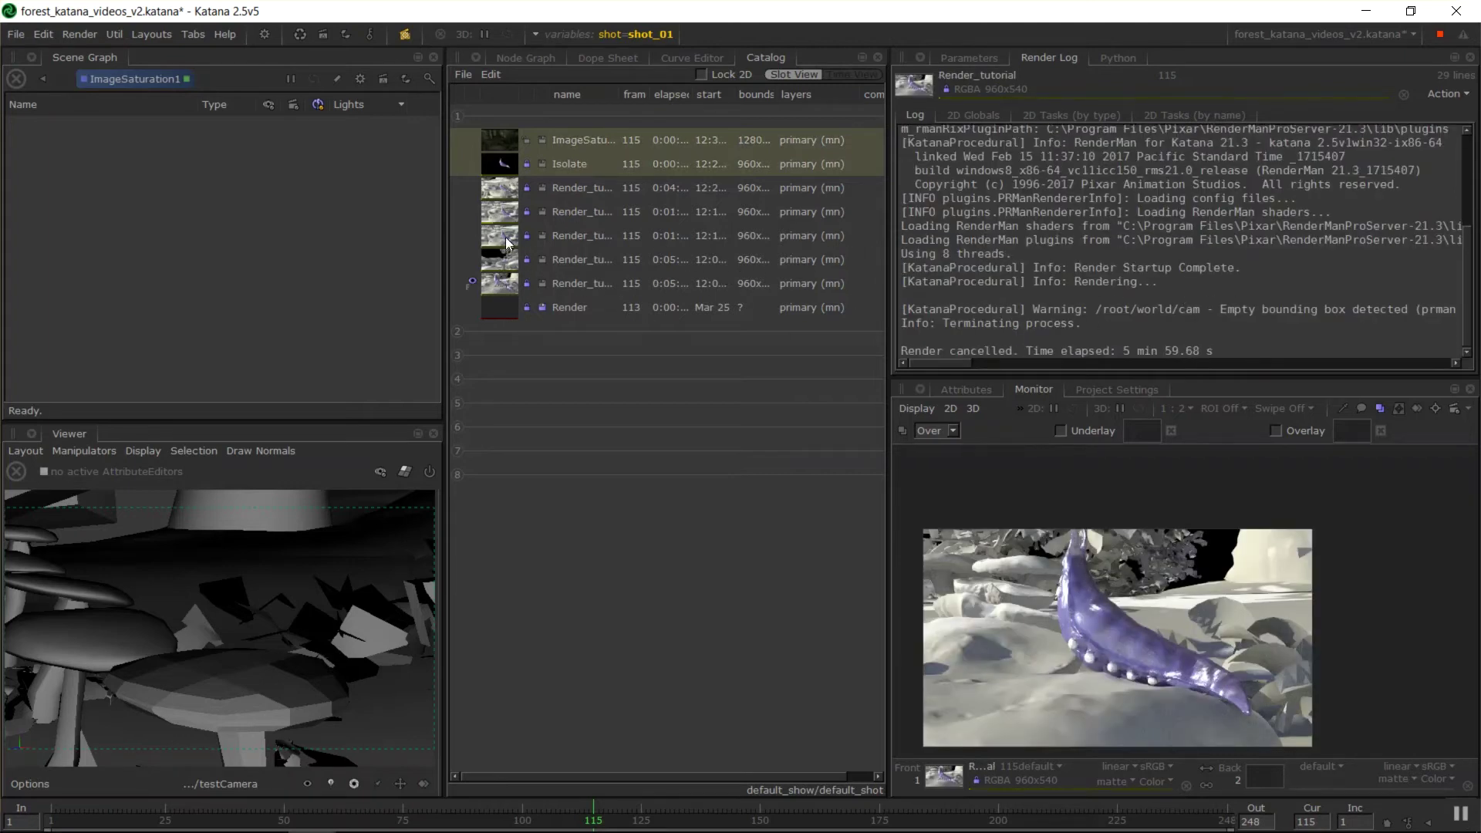
Step: Assign the ImageSaturation1 render from the Catalog as the Monitor's underlay image
left_click(501, 147)
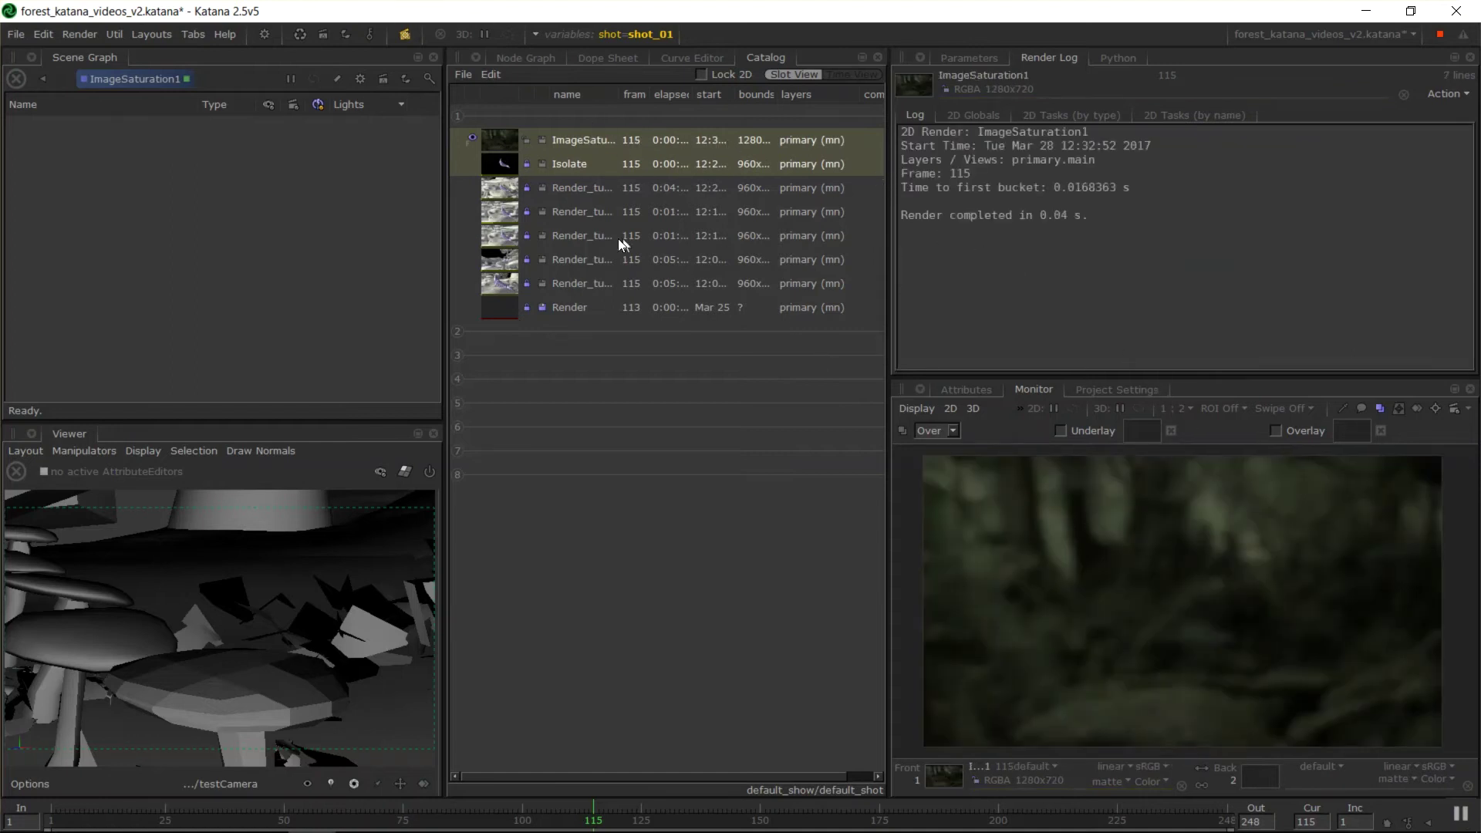
left_click_drag(500, 142, 1123, 409)
Step: Start a live render from the Render_tutorial node in the Node Graph and check it over the backplate underlay
left_click(532, 61)
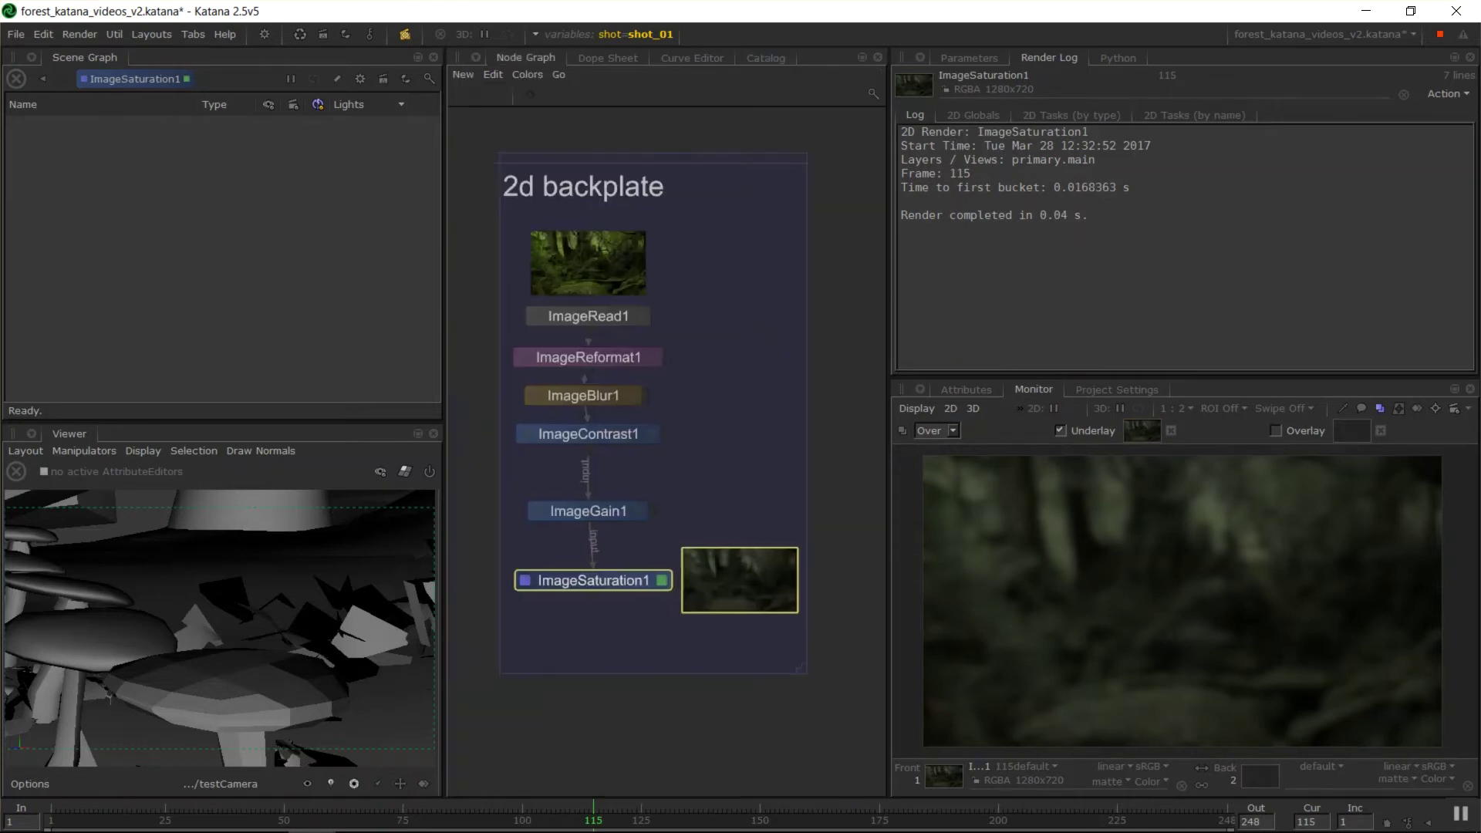
middle_click_drag(505, 644, 654, 577)
right_click(687, 609)
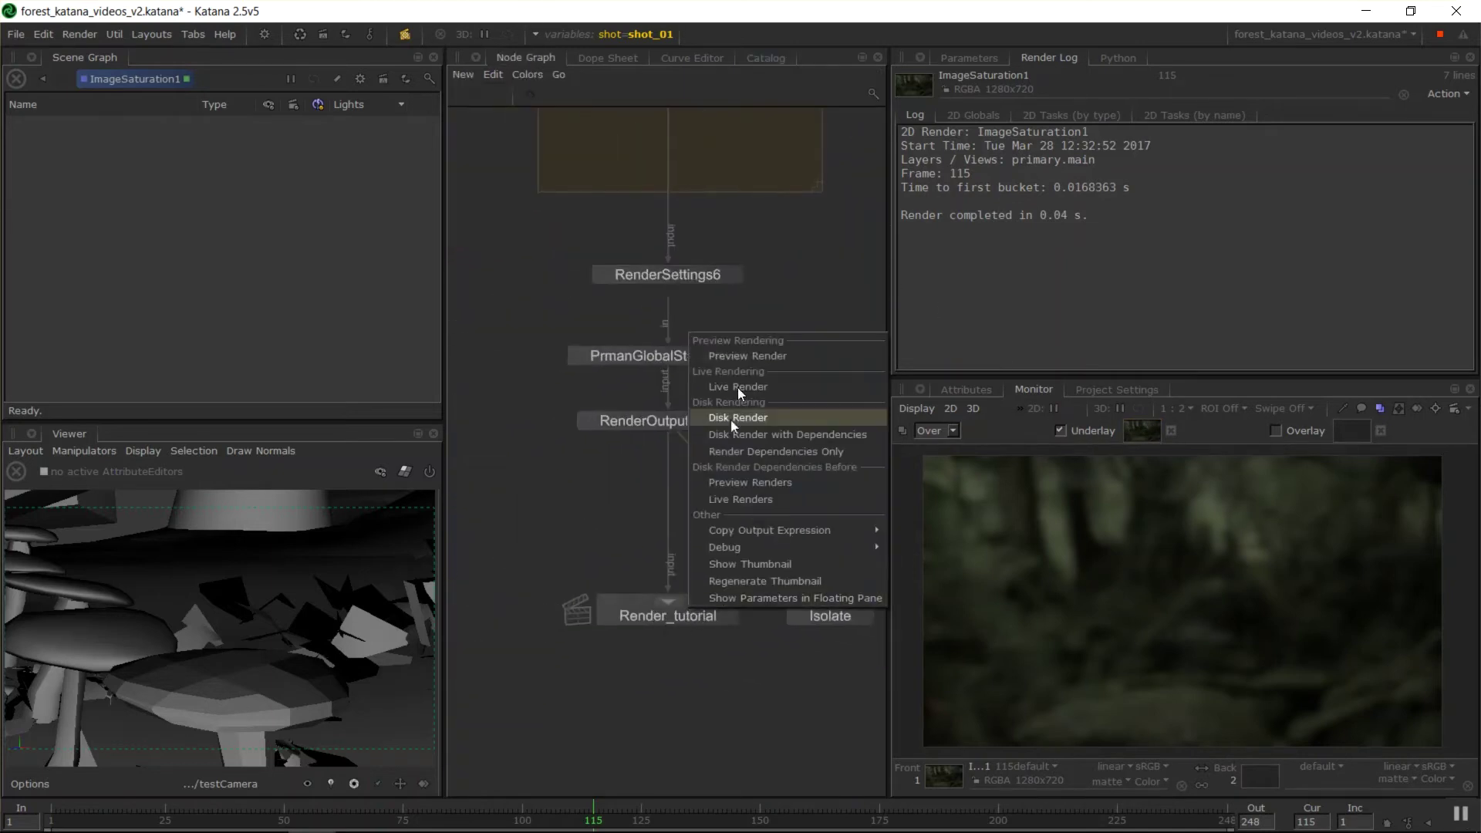
left_click(747, 384)
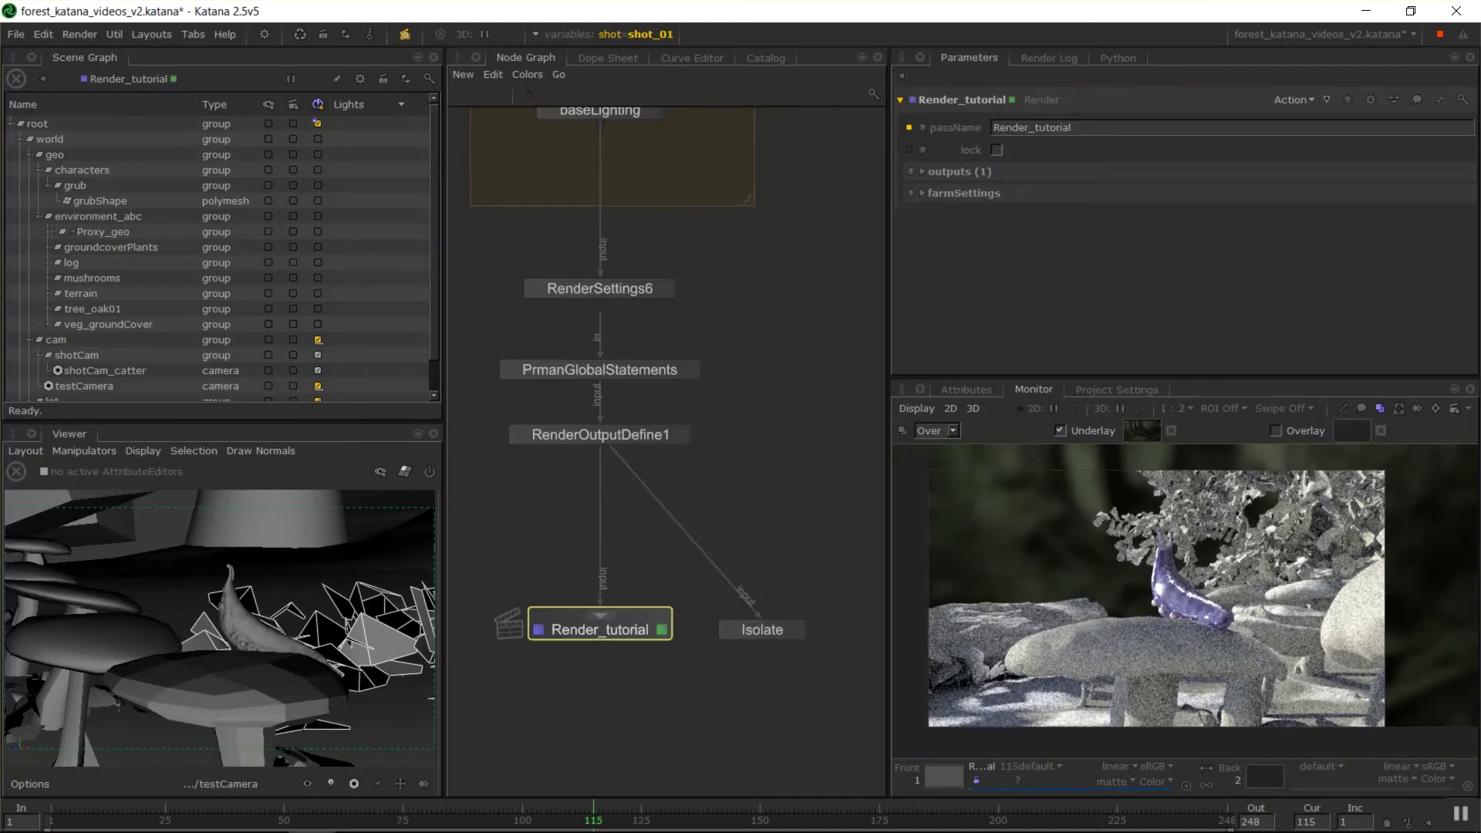
scroll(1243, 544, "down", 5)
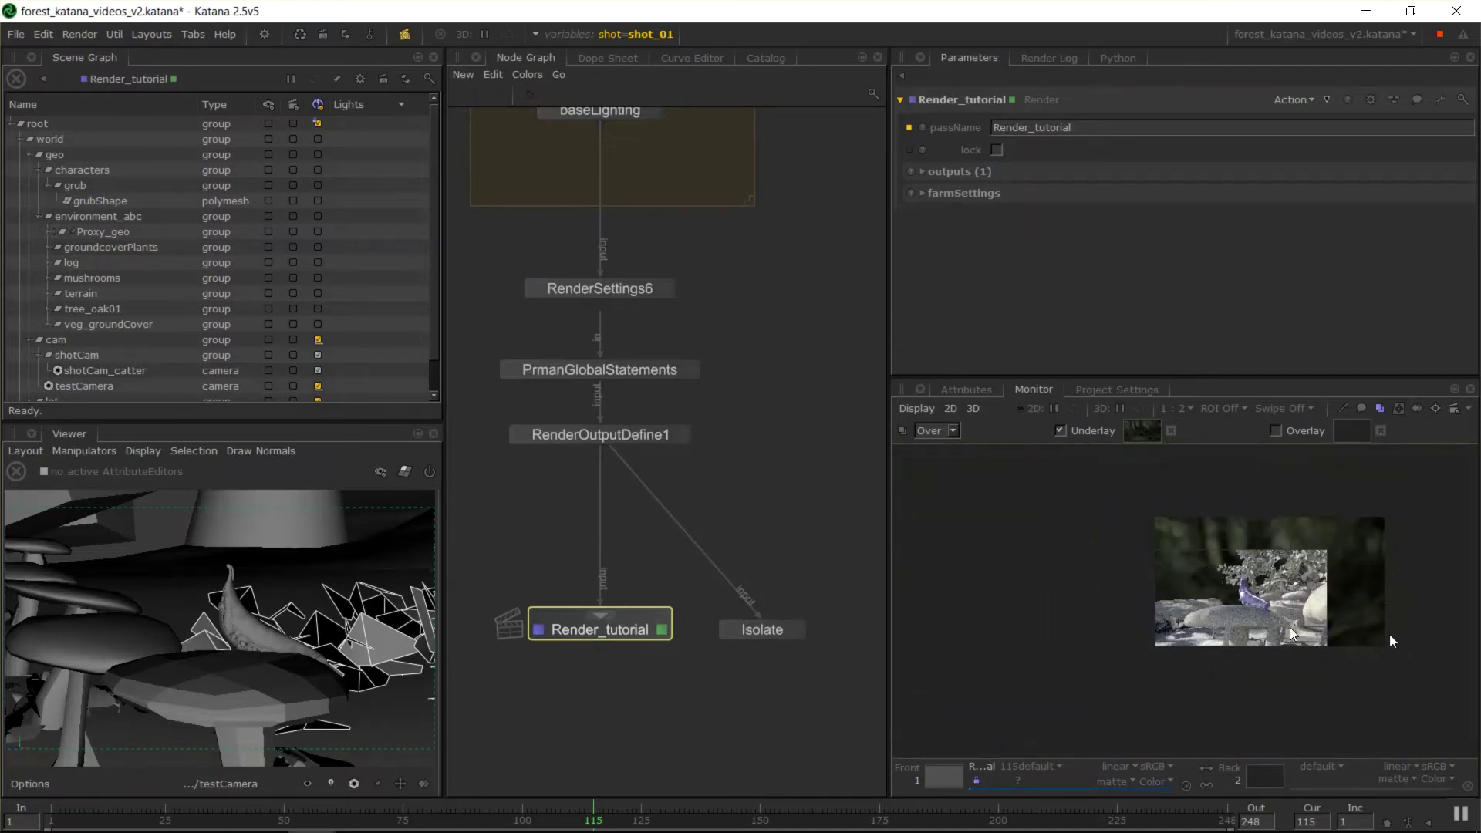
Step: Open the ImageReformat1 node's parameters and expand its resolution to inspect the PAL width and height
key("F1")
left_click(754, 384)
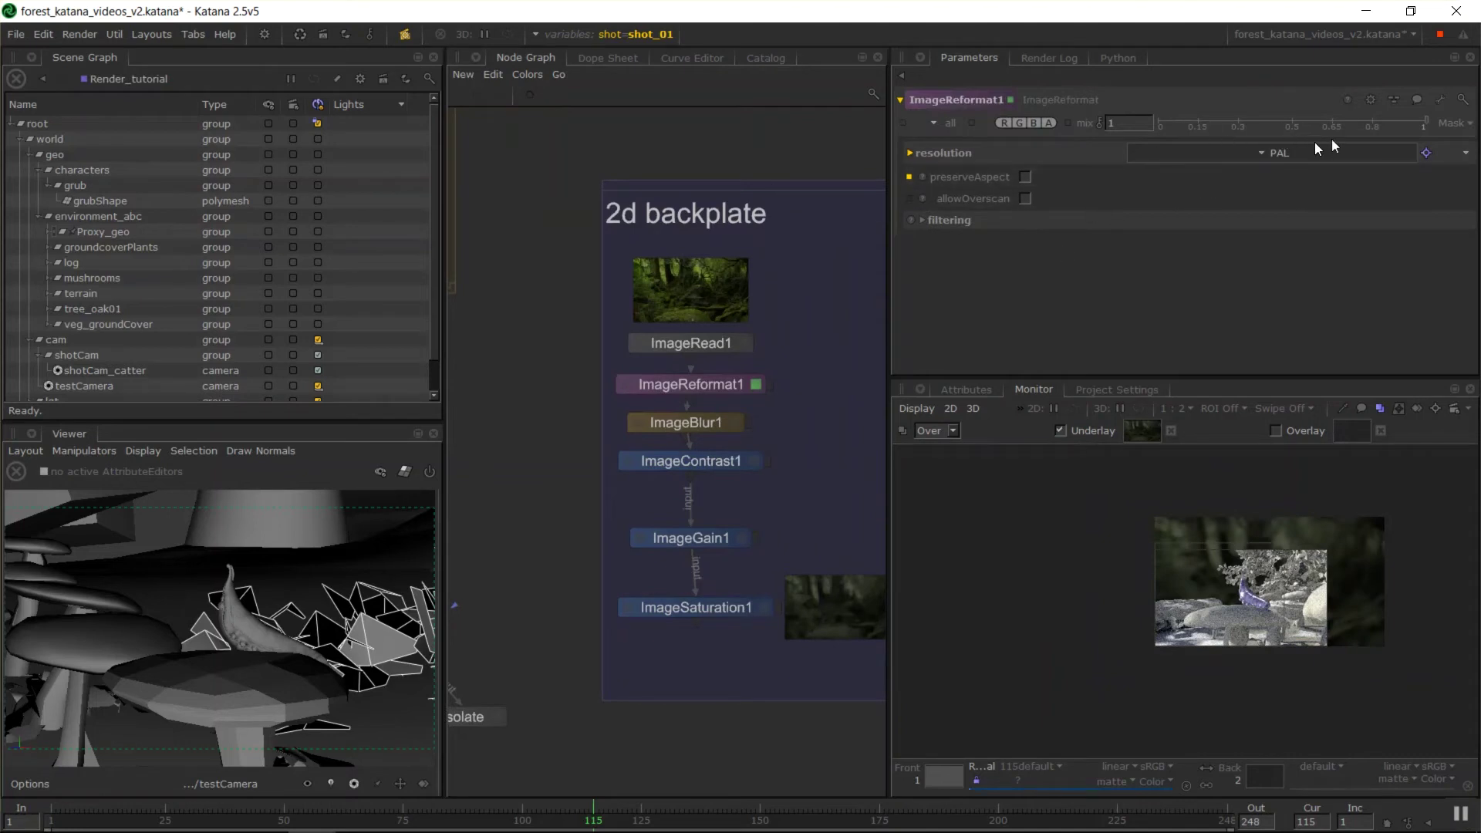
key("F2")
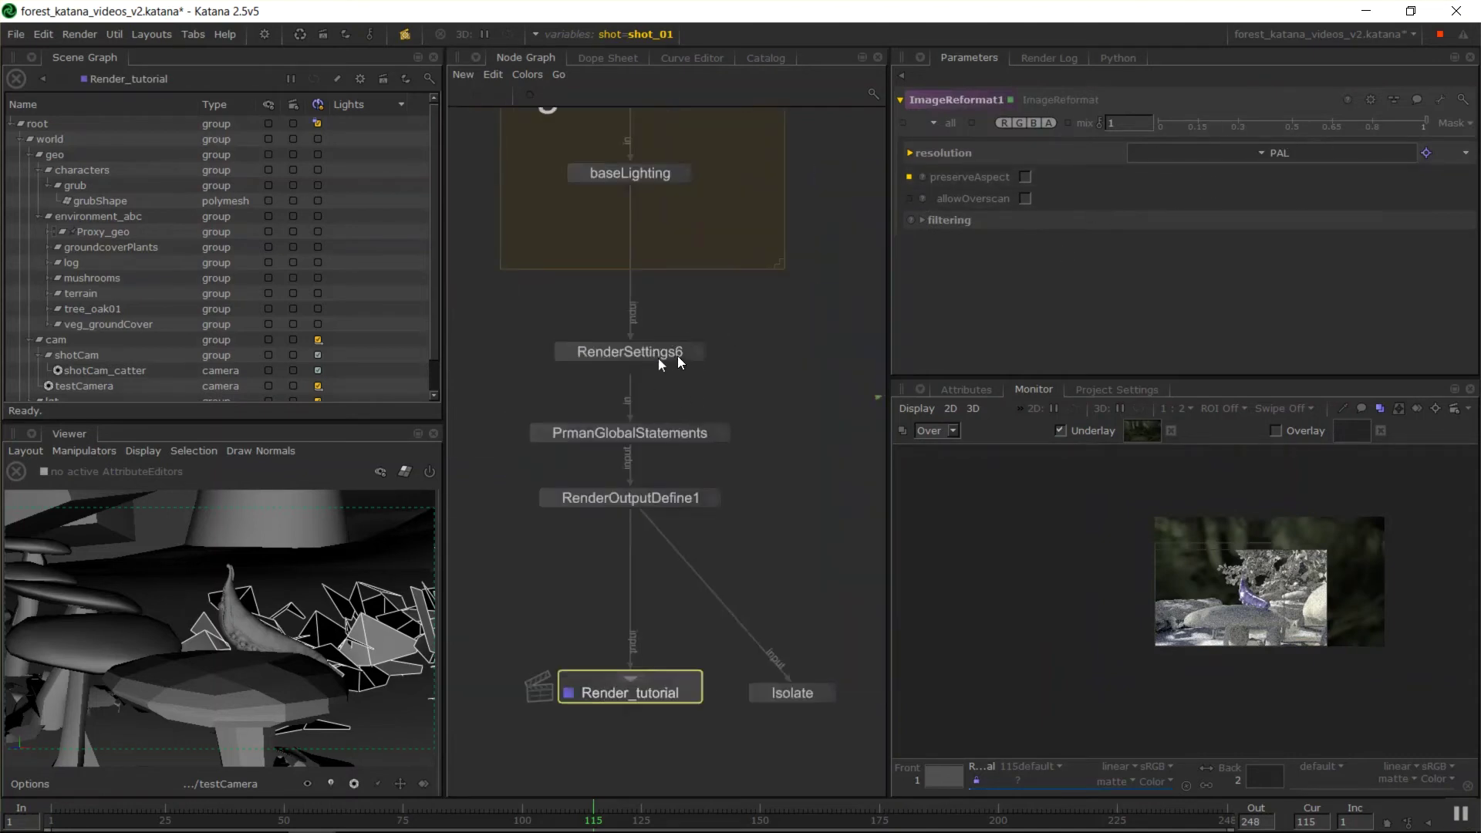
left_click(1265, 156)
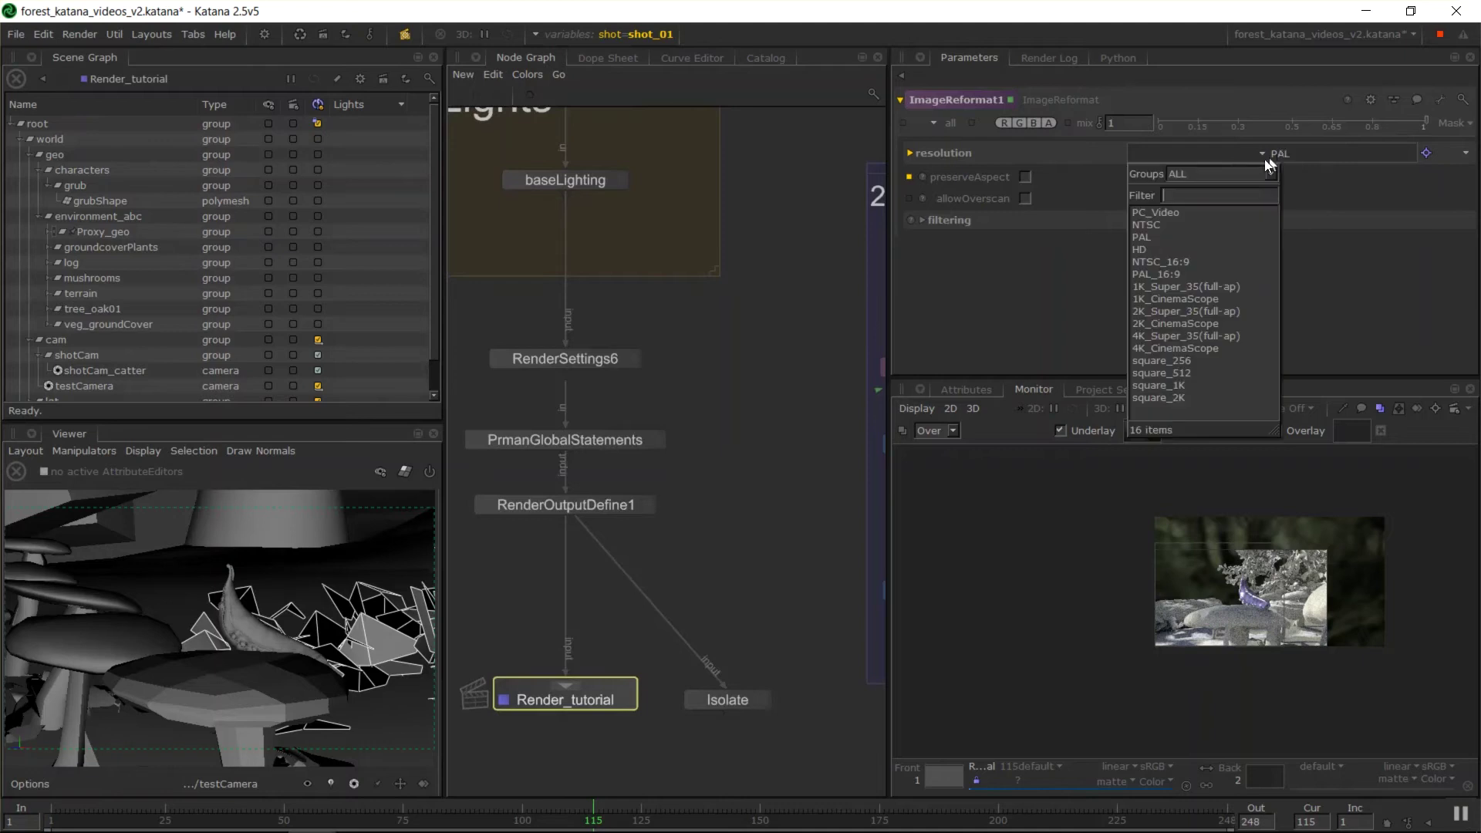
left_click(913, 155)
left_click(913, 156)
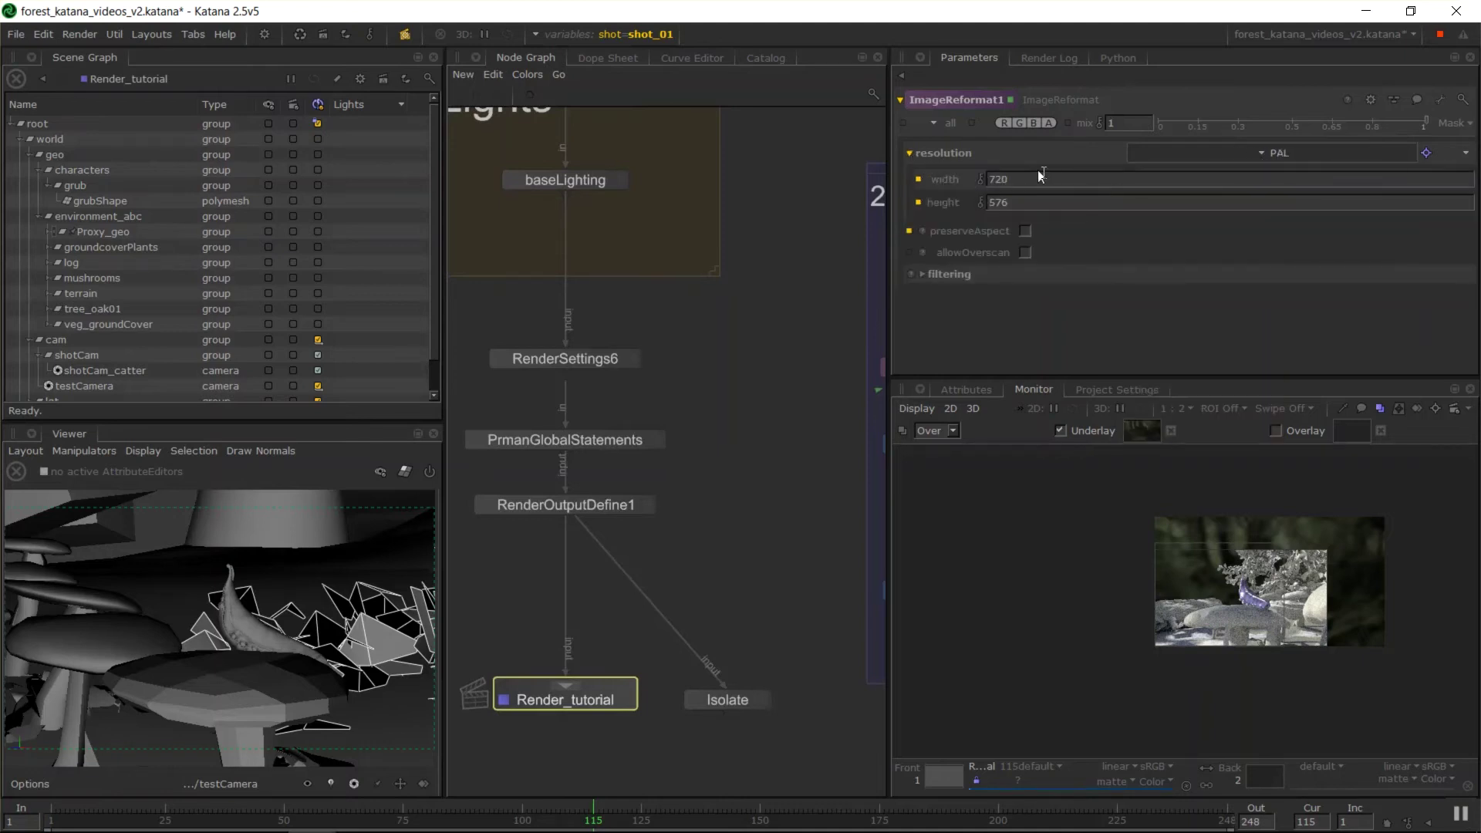
Step: Inspect the grub in the live render over the backplate, and orbit the testCamera view closer around it
scroll(1247, 645, "up", 6)
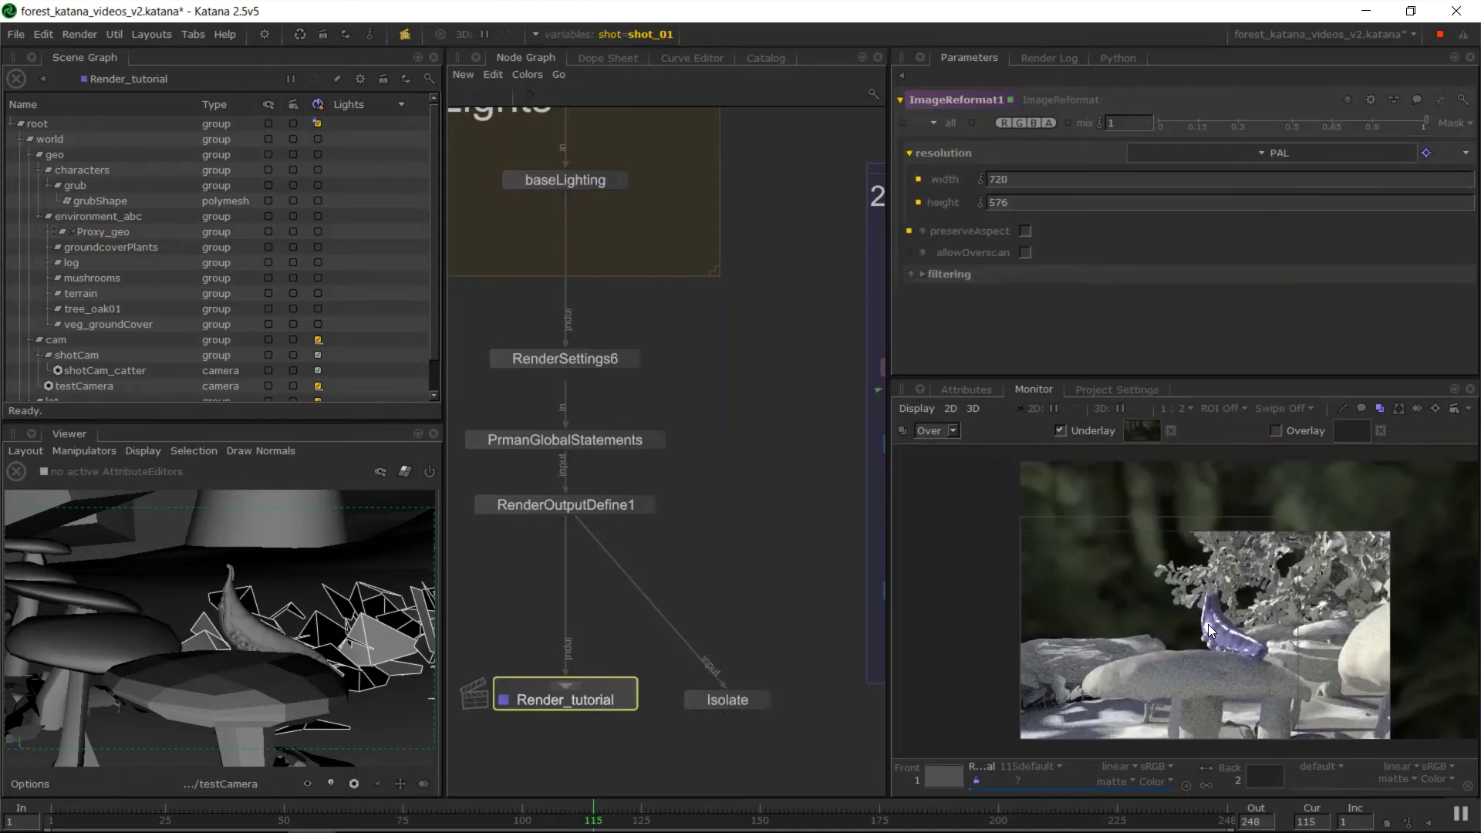
scroll(1222, 626, "down", 5)
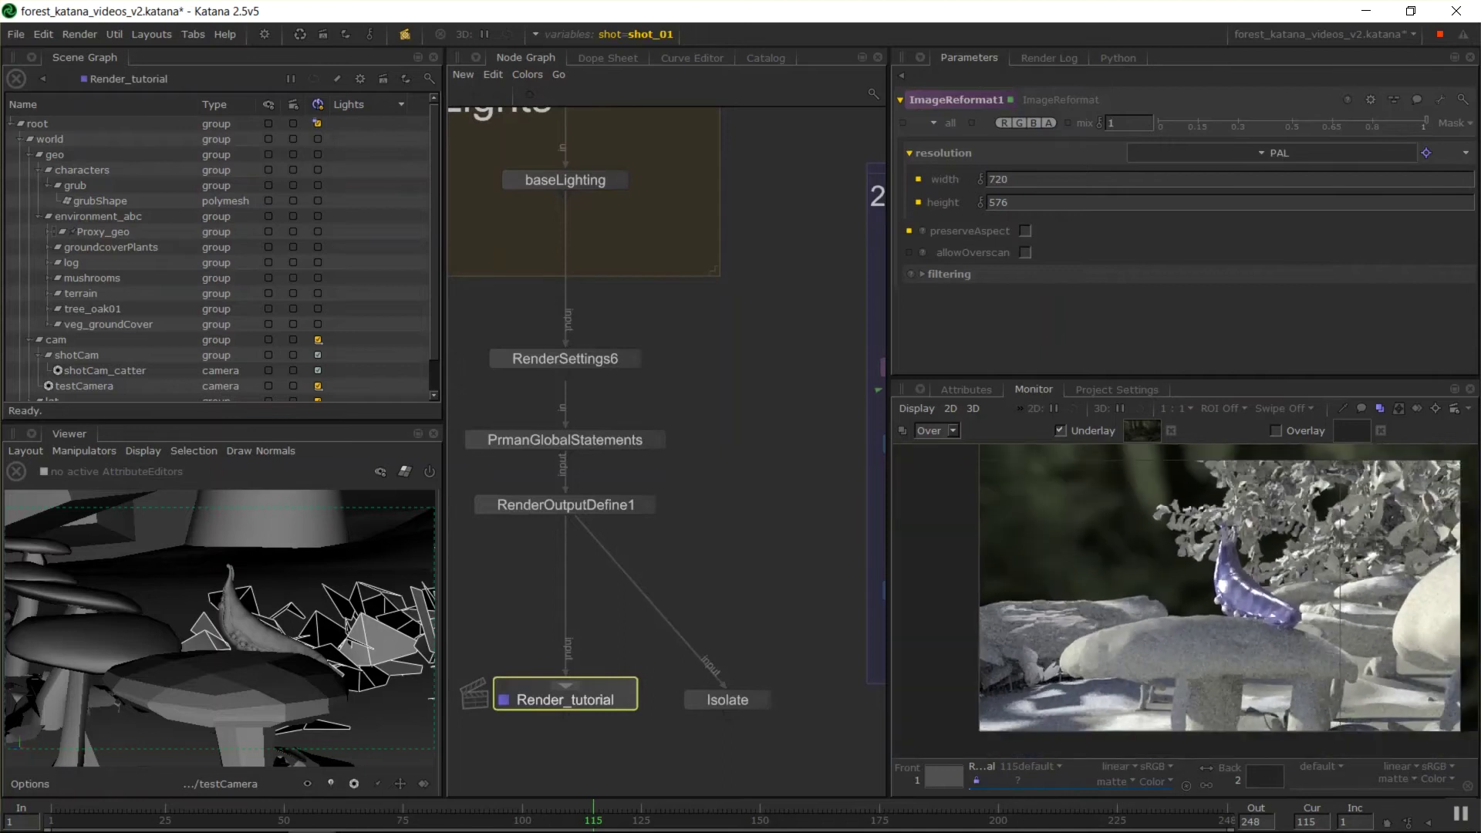
key("a")
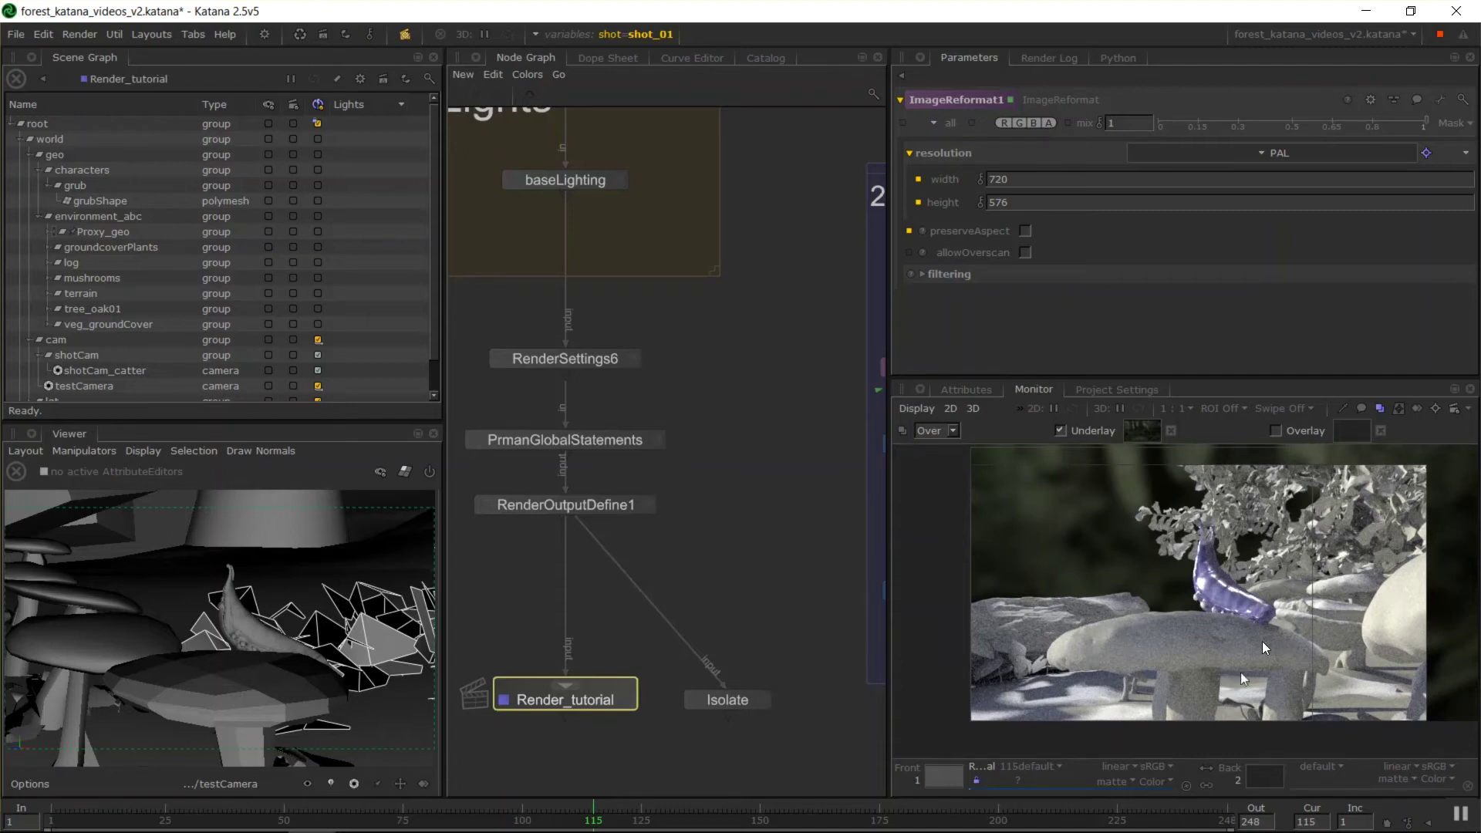
left_click_drag(310, 635, 273, 622, "alt")
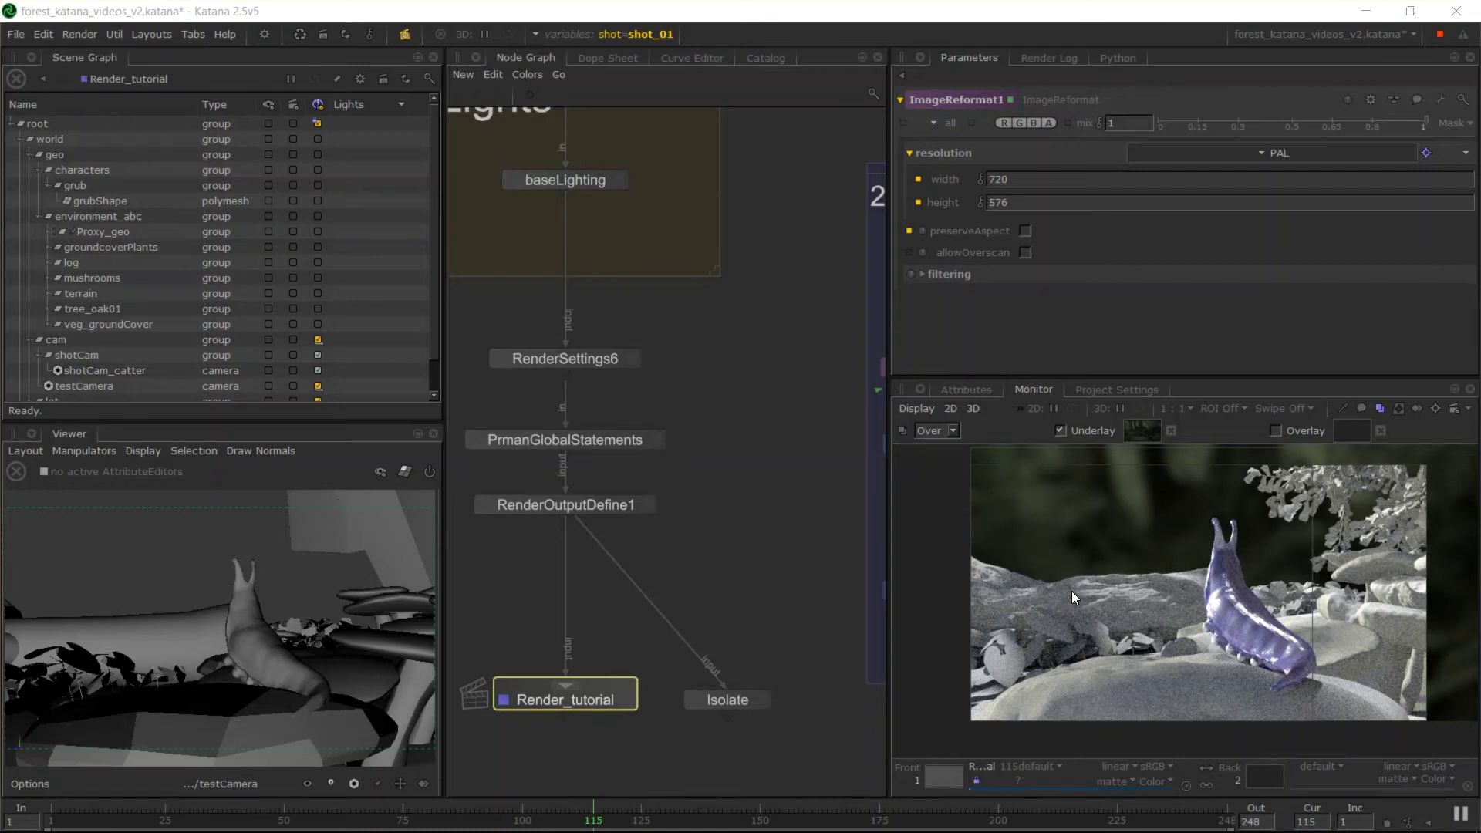
Step: Raise and lower the Monitor's exposure repeatedly, brightening the render up to +2.25 and darkening it again
key("equal")
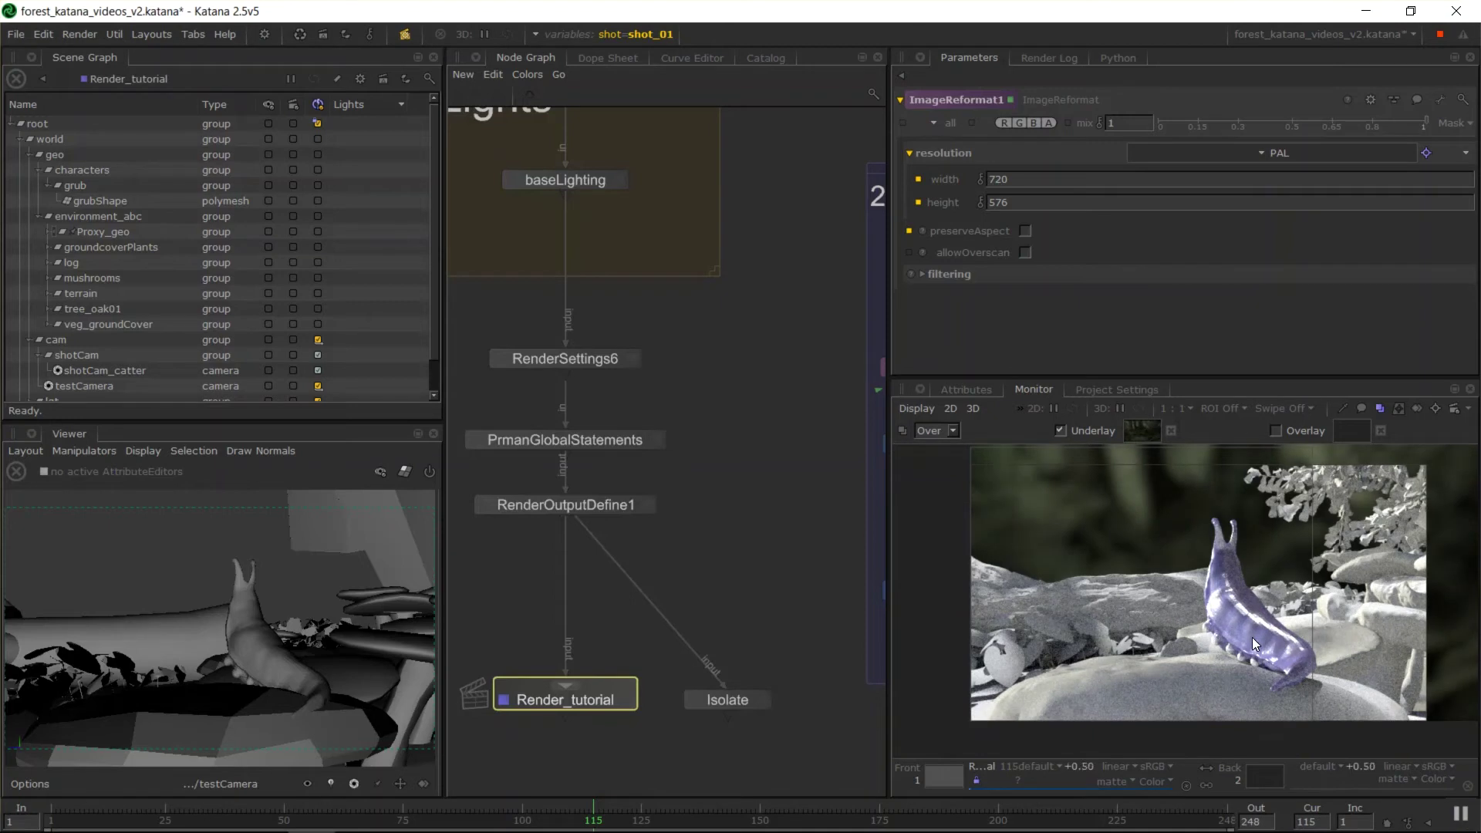
key("equal")
key("equal")
key("equal")
key("minus")
key("minus")
key("minus")
key("minus")
key("minus")
key("minus")
key("minus")
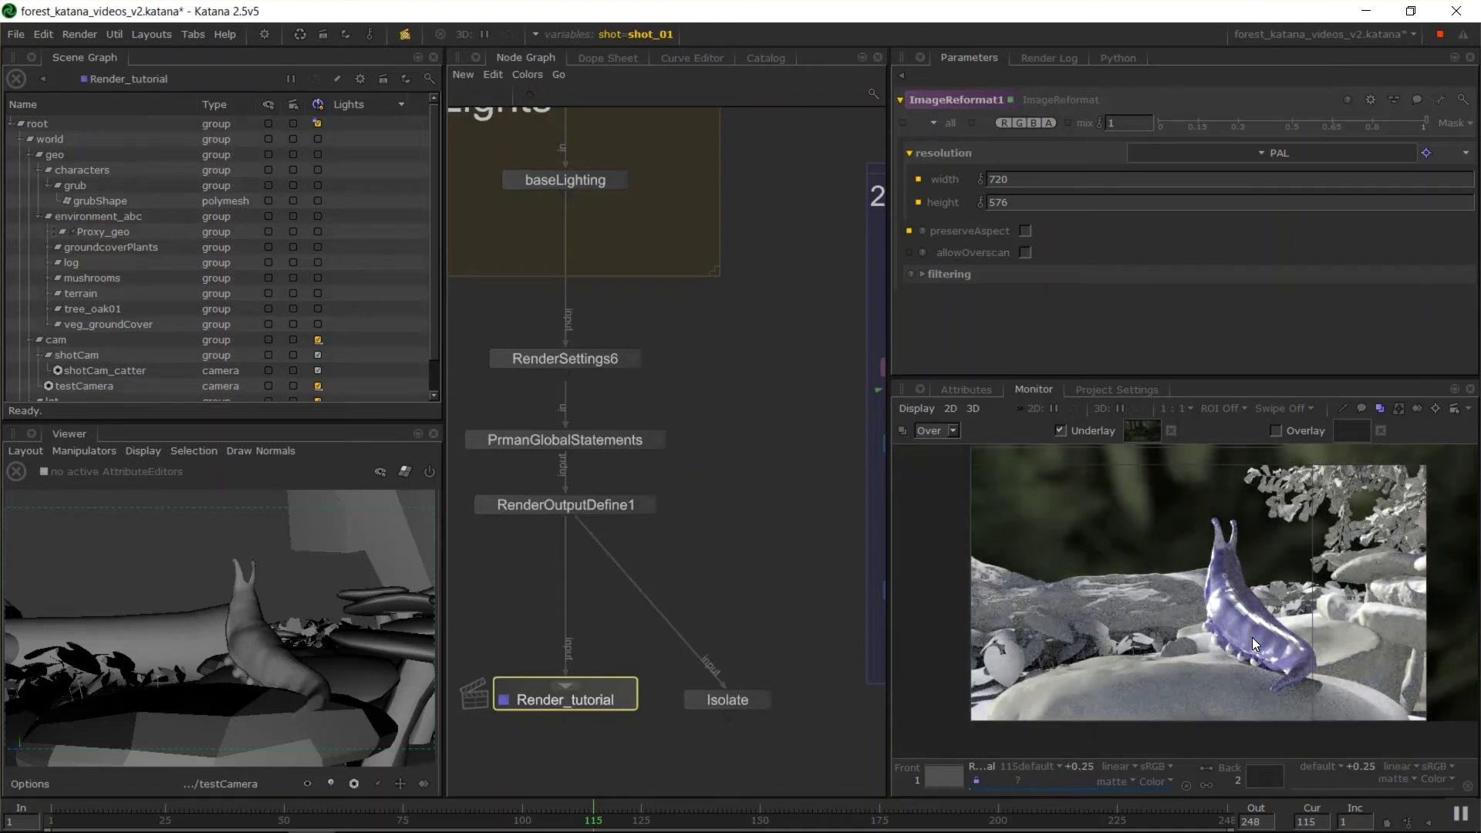
key("equal")
key("equal")
key("equal")
key("equal")
key("equal")
key("equal")
key("equal")
key("equal")
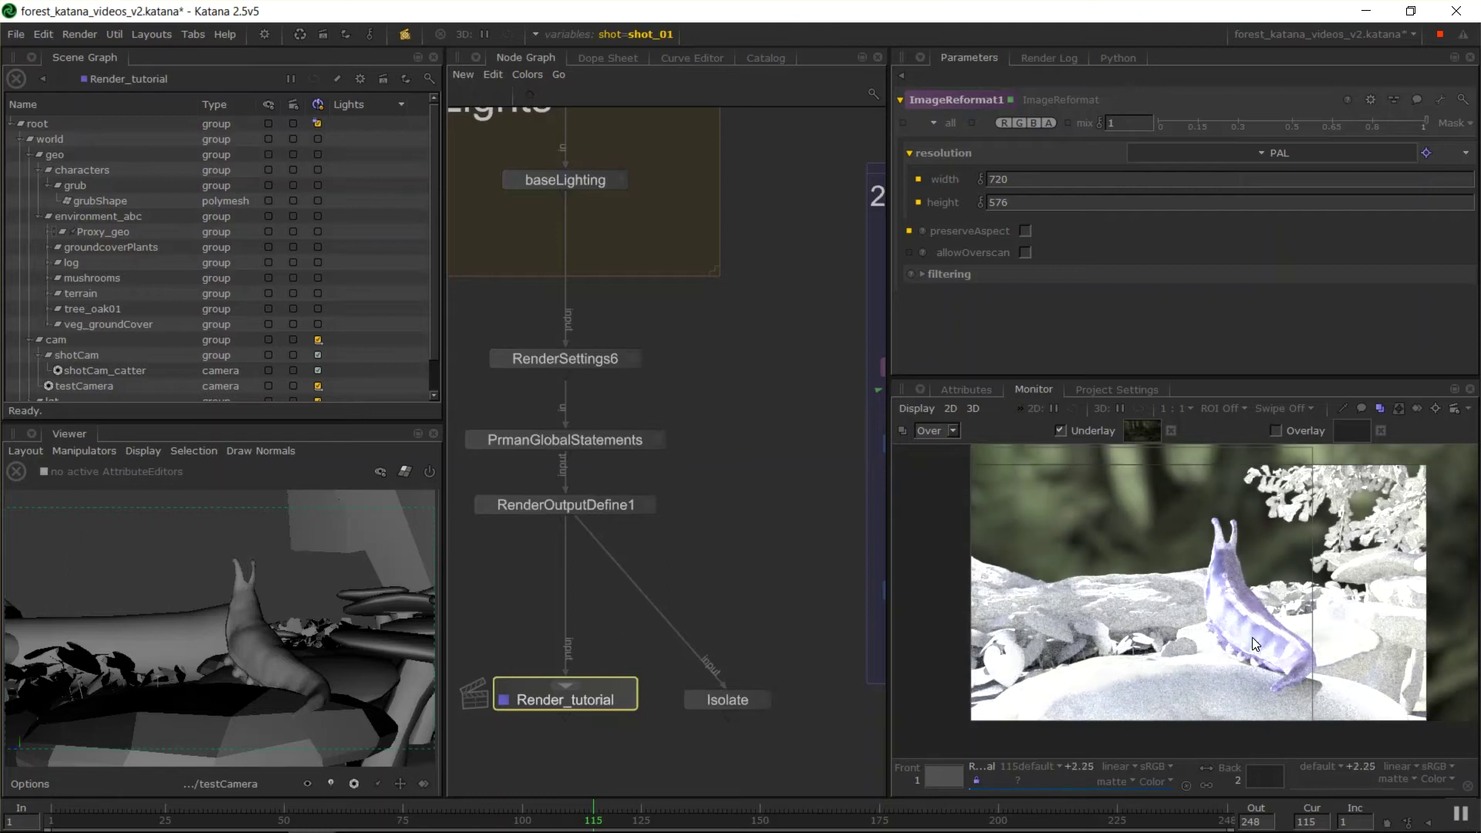
key("minus")
key("minus")
key("minus")
key("minus")
key("minus")
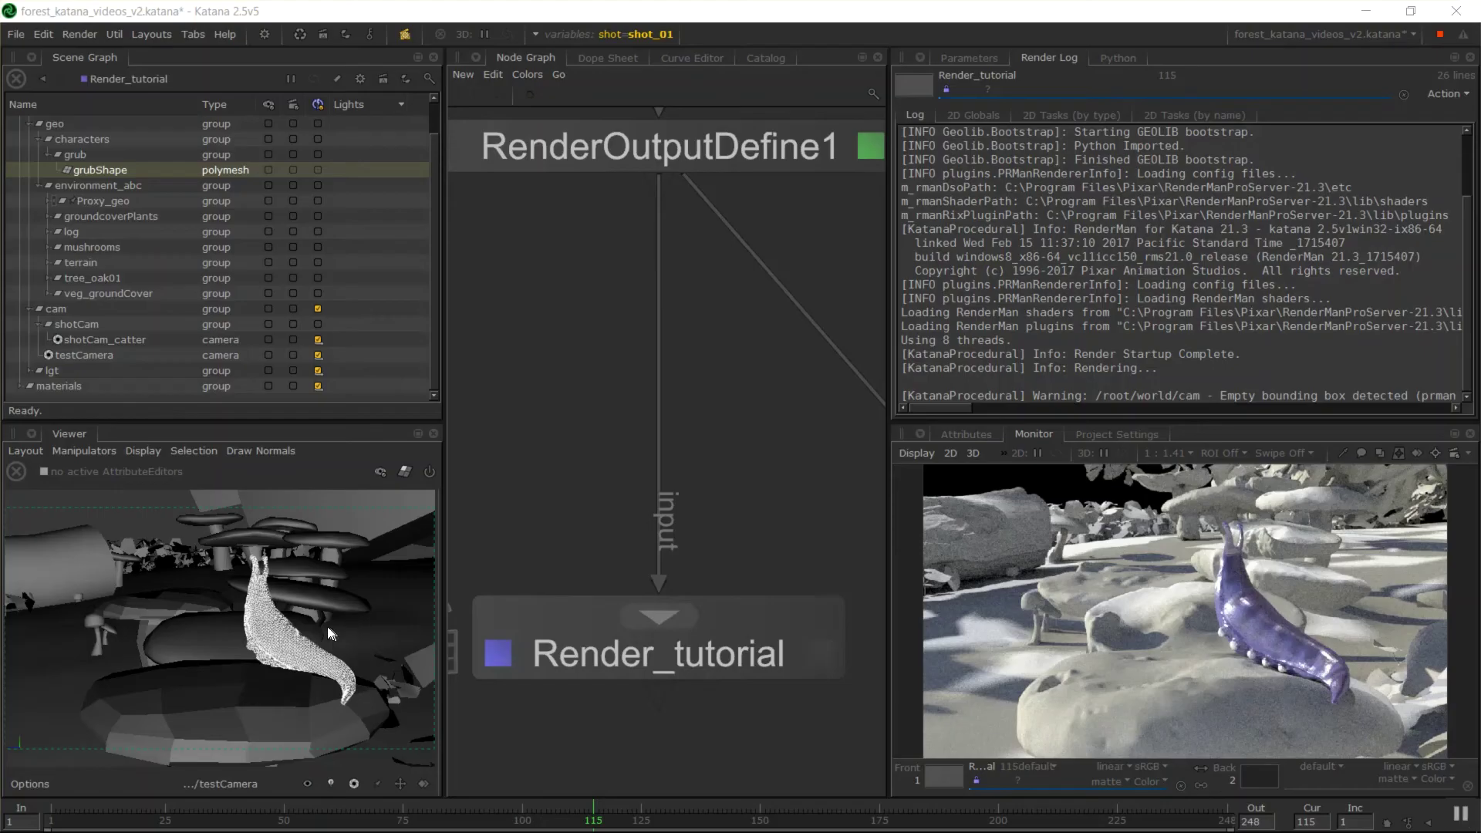
Step: Orbit the testCamera view around the grub several times and watch the live render update
left_click_drag(327, 626, 314, 623, "alt")
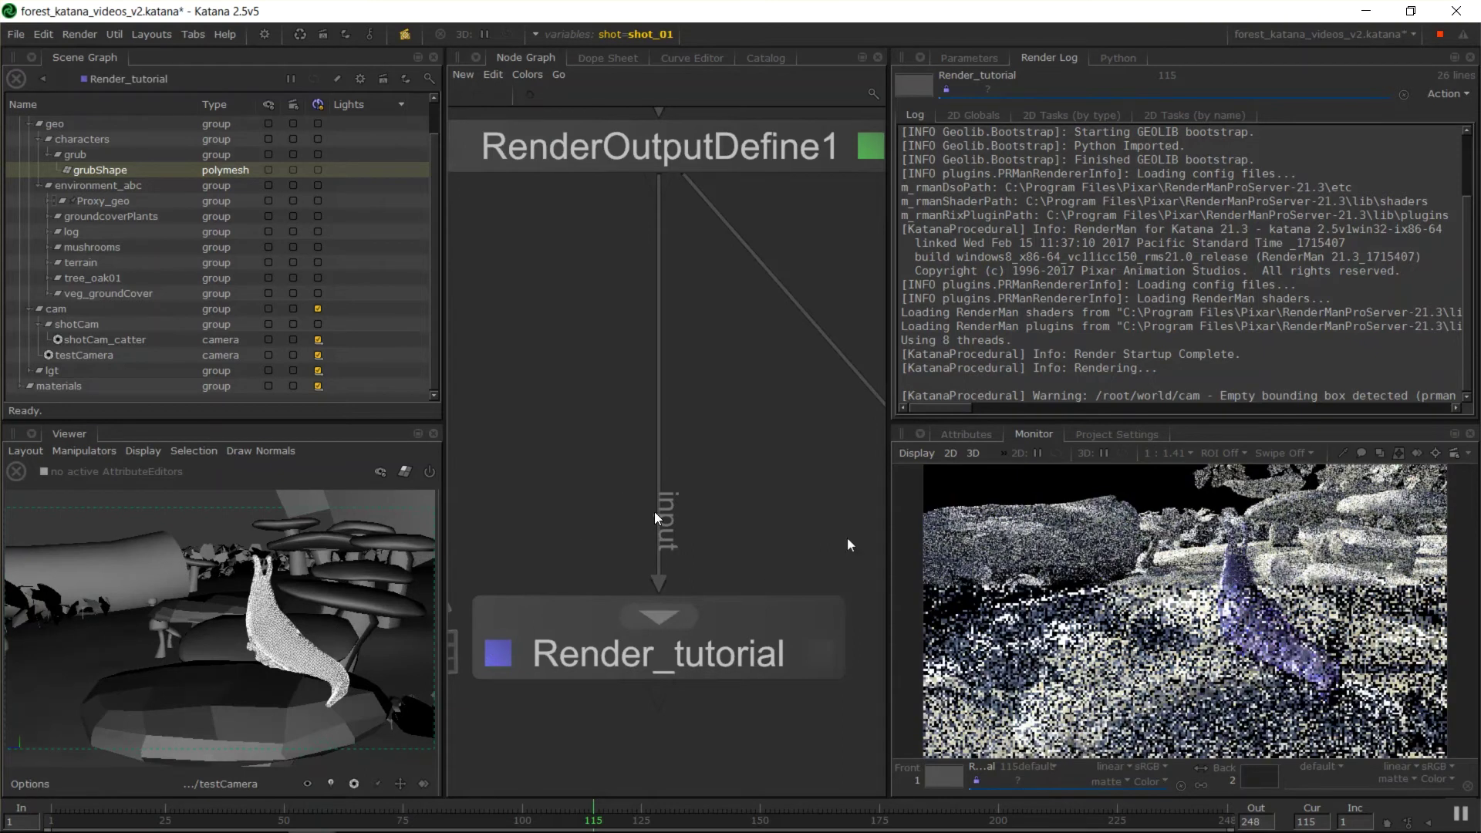
left_click_drag(283, 626, 405, 654, "alt")
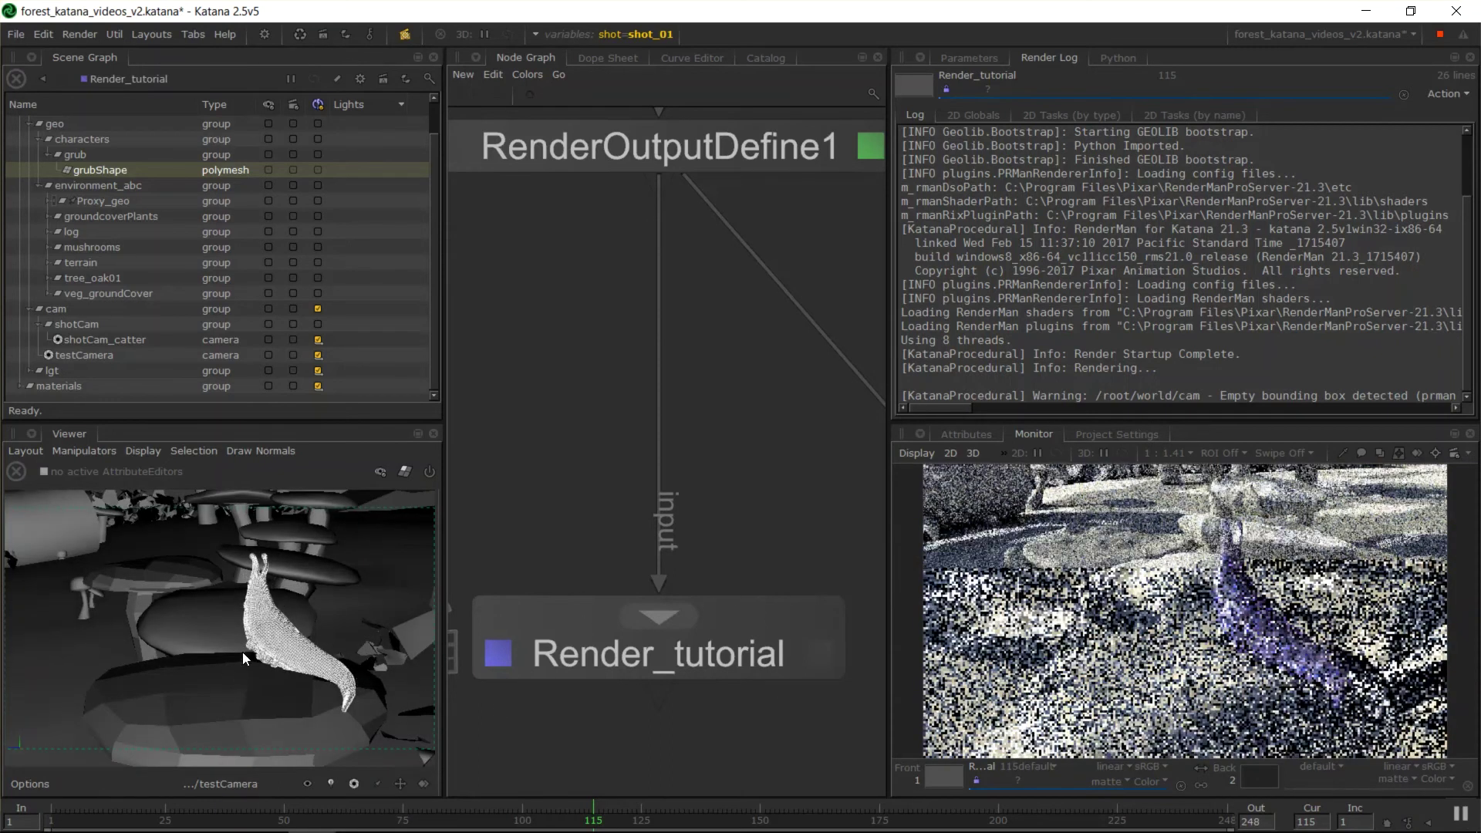
left_click_drag(242, 651, 211, 658, "alt")
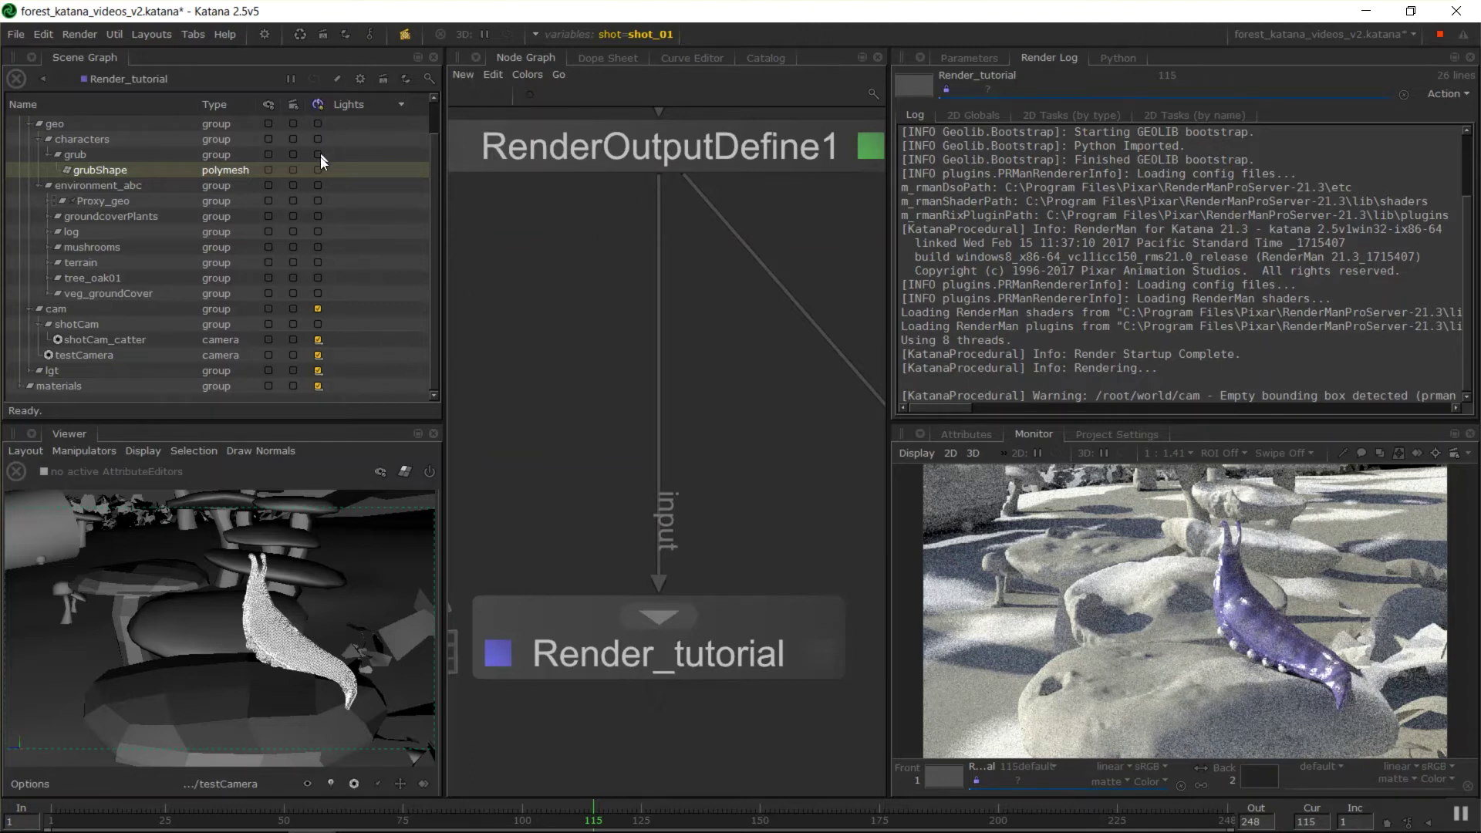
Step: Turn off live render updates for cam, testCamera, shotCam_catter and materials in the Scene Graph, and test by orbiting the camera view
left_click(318, 309)
left_click(318, 355)
left_click(318, 340)
left_click(318, 386)
left_click_drag(375, 589, 235, 586, "alt")
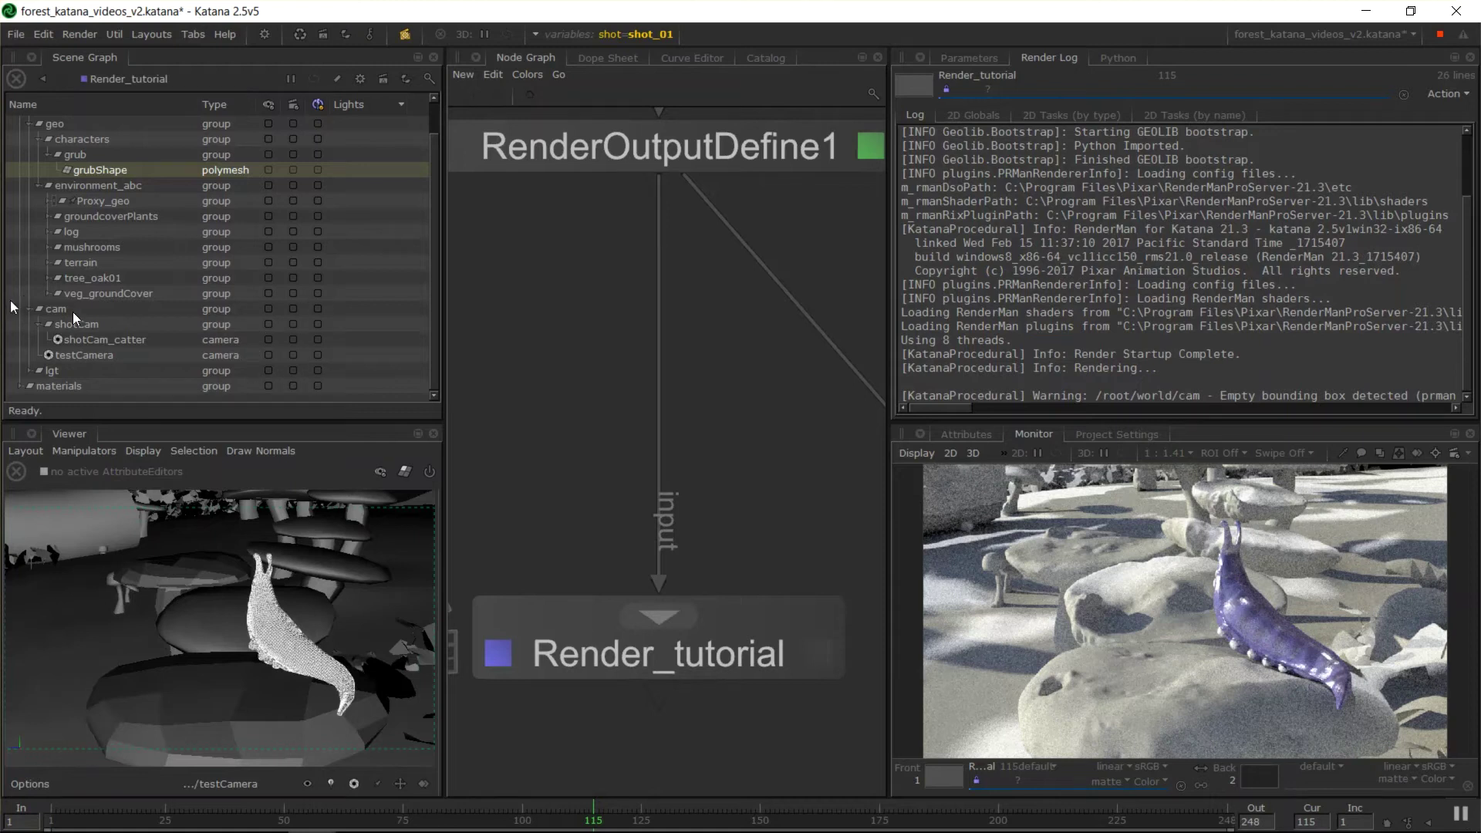
Step: Re-enable live render updates for cam, lgt and materials, orbiting the camera around the grub to check the render
left_click(317, 309)
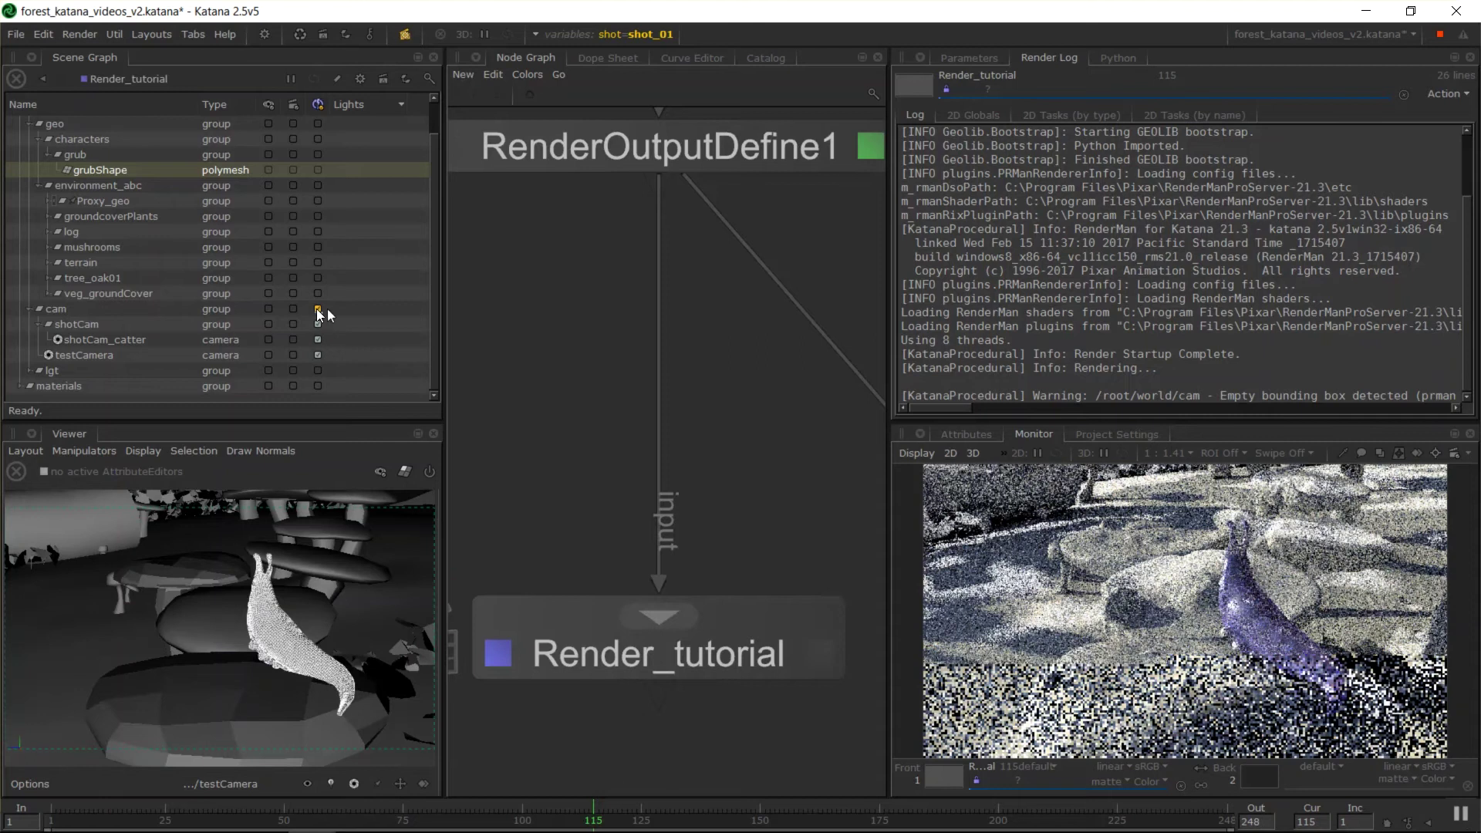
left_click_drag(328, 590, 308, 554, "alt")
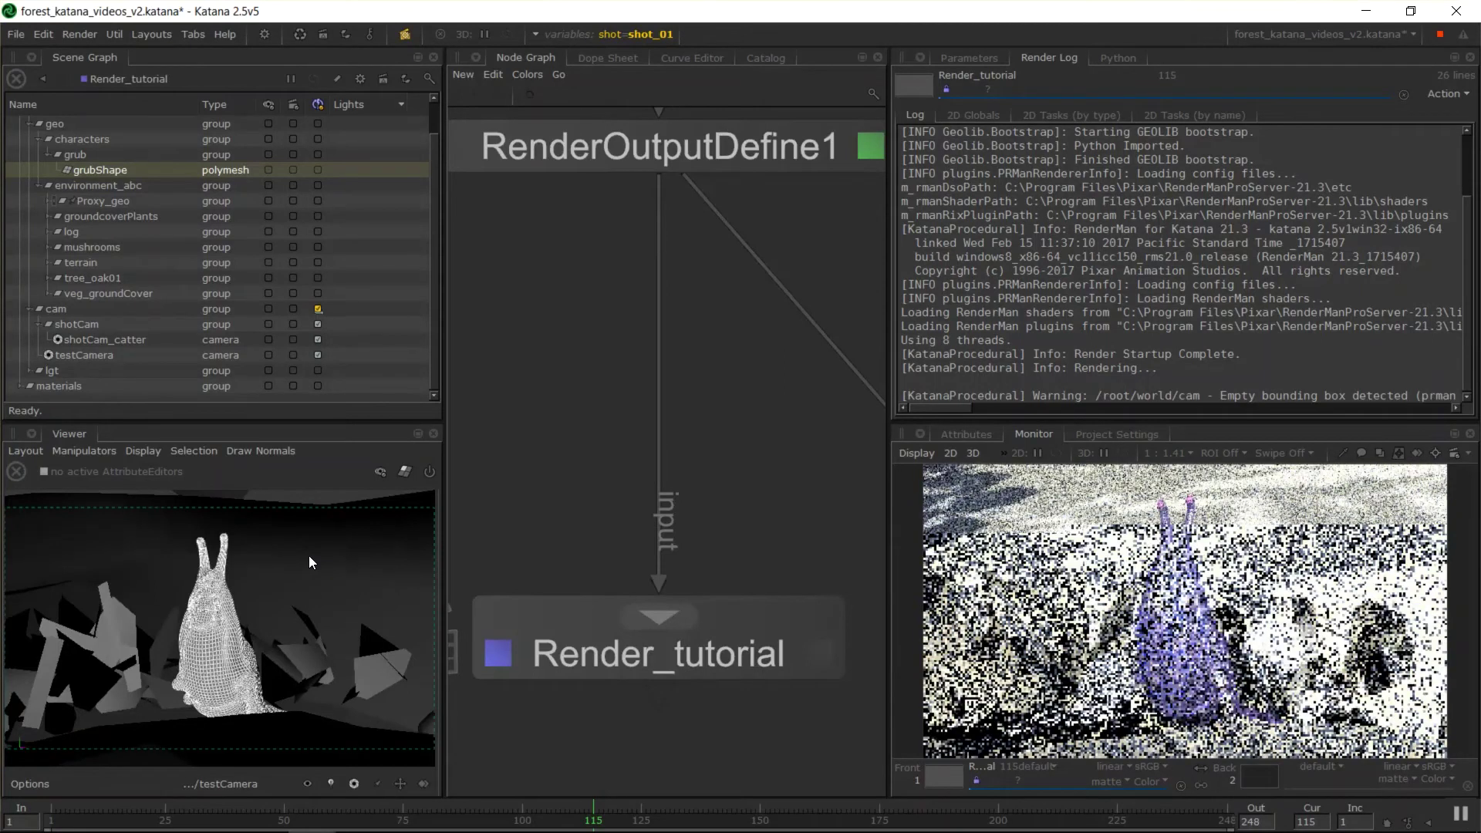
left_click_drag(219, 618, 305, 609, "alt")
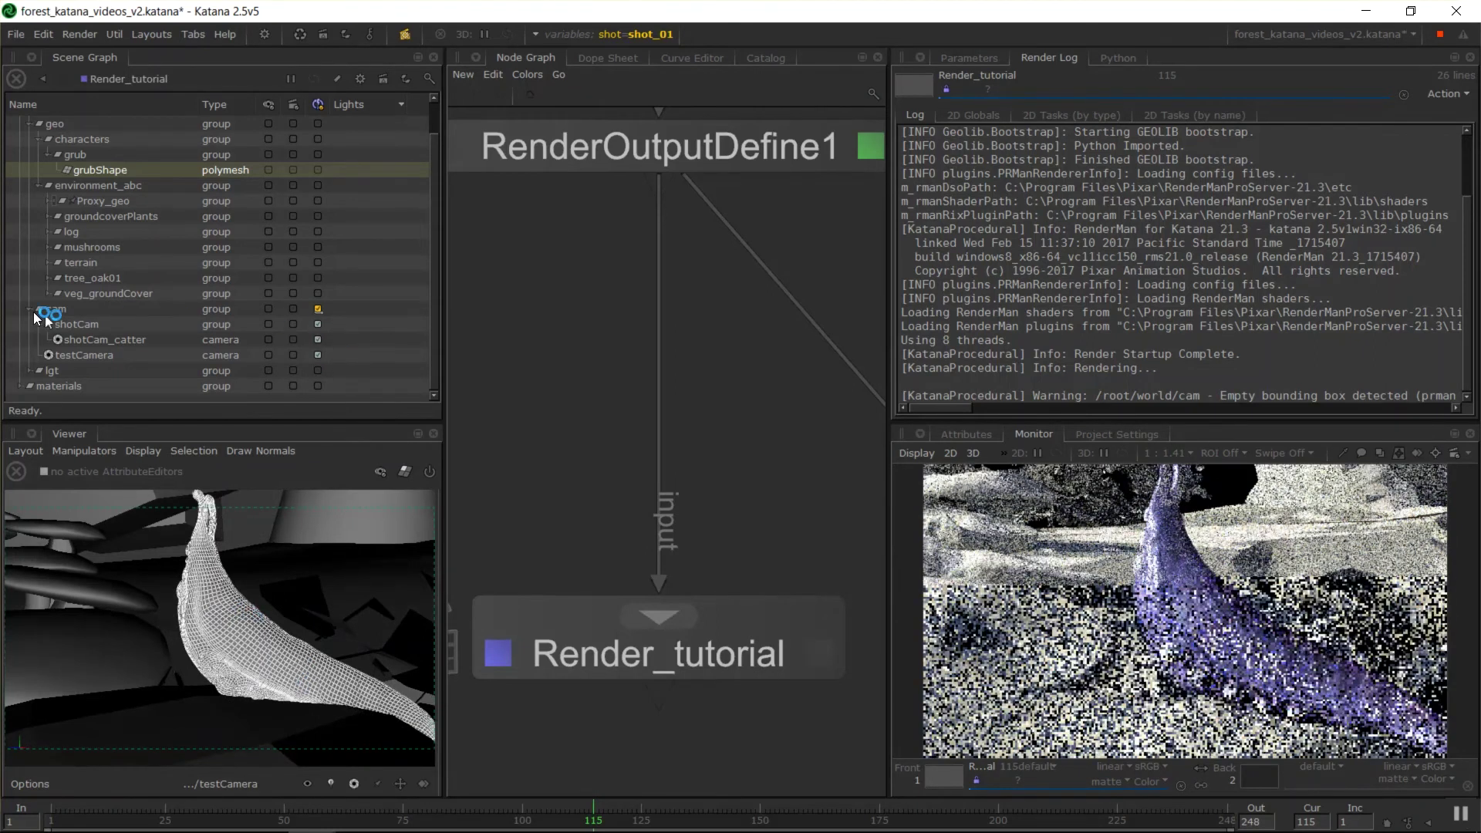
left_click(318, 370)
left_click(317, 386)
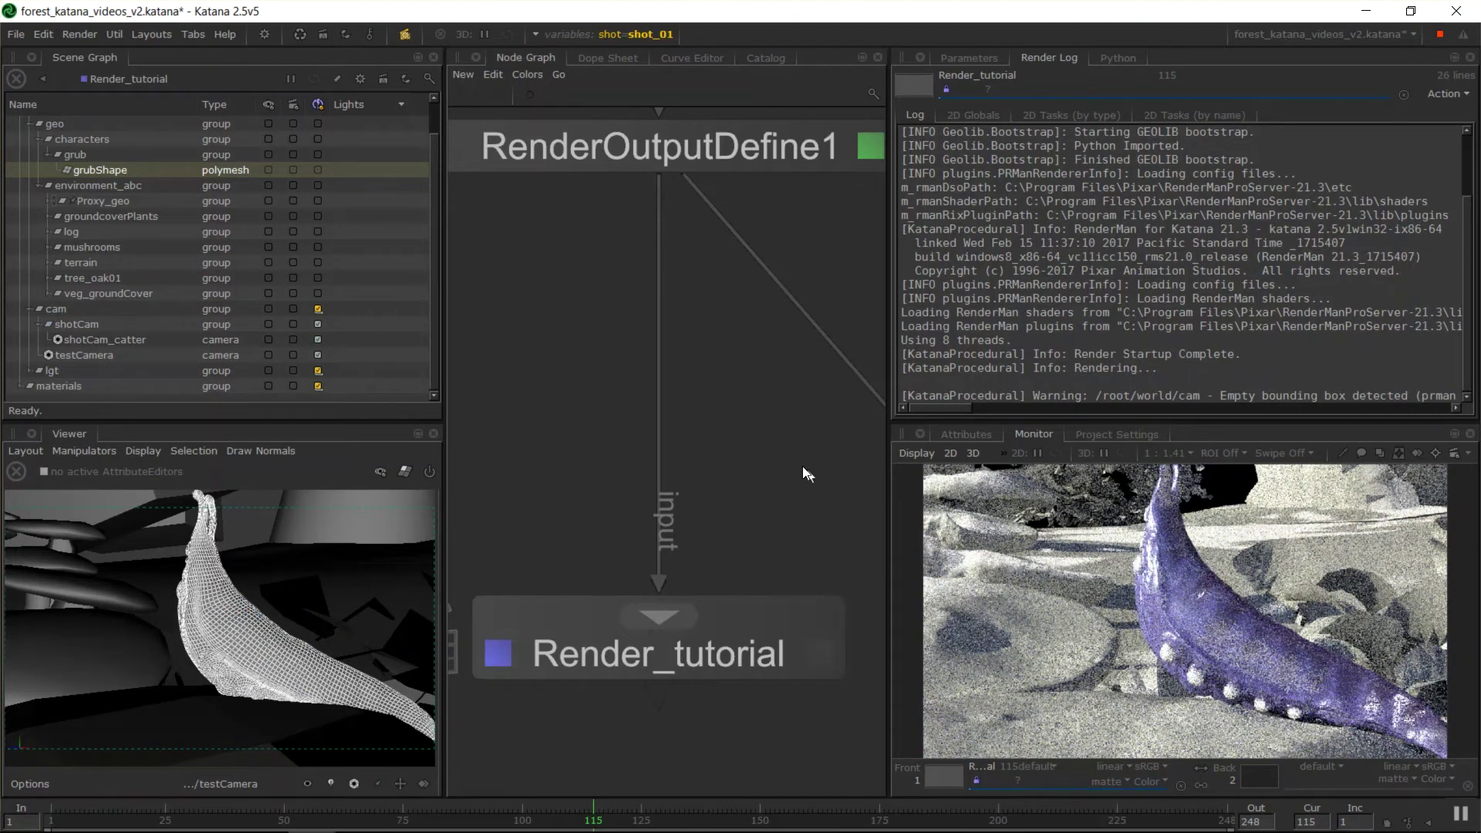
Step: Move the Isolate node slightly up in the Node Graph and open its parameters to check the isolated path and isolateFrom location
middle_click_drag(803, 473, 775, 450)
scroll(733, 472, "down", 3)
mouse_move(764, 502)
middle_mouse_down()
mouse_move(633, 499)
mouse_move(533, 463)
mouse_move(763, 489)
middle_mouse_up()
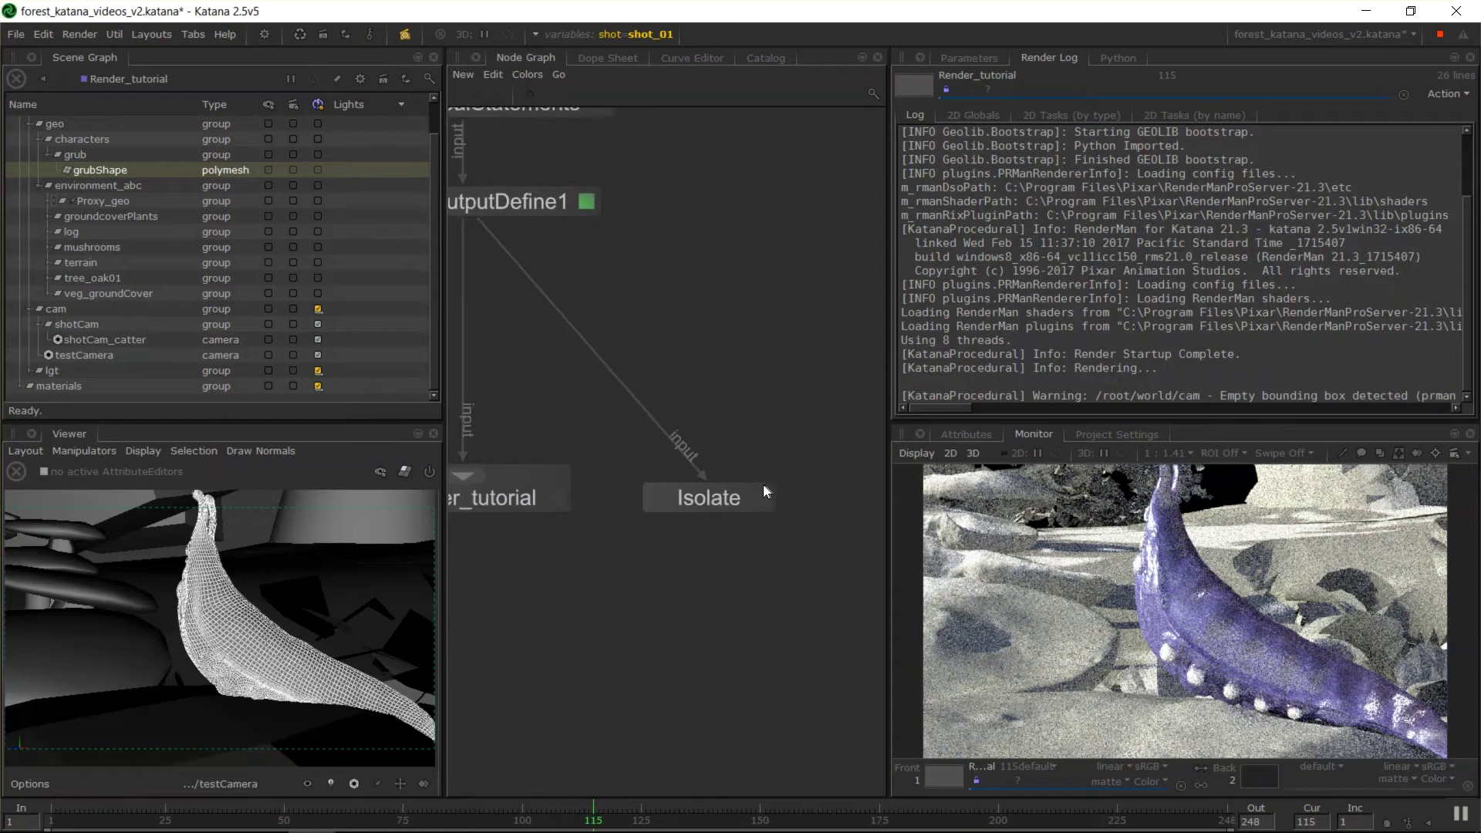
left_click_drag(739, 493, 738, 478)
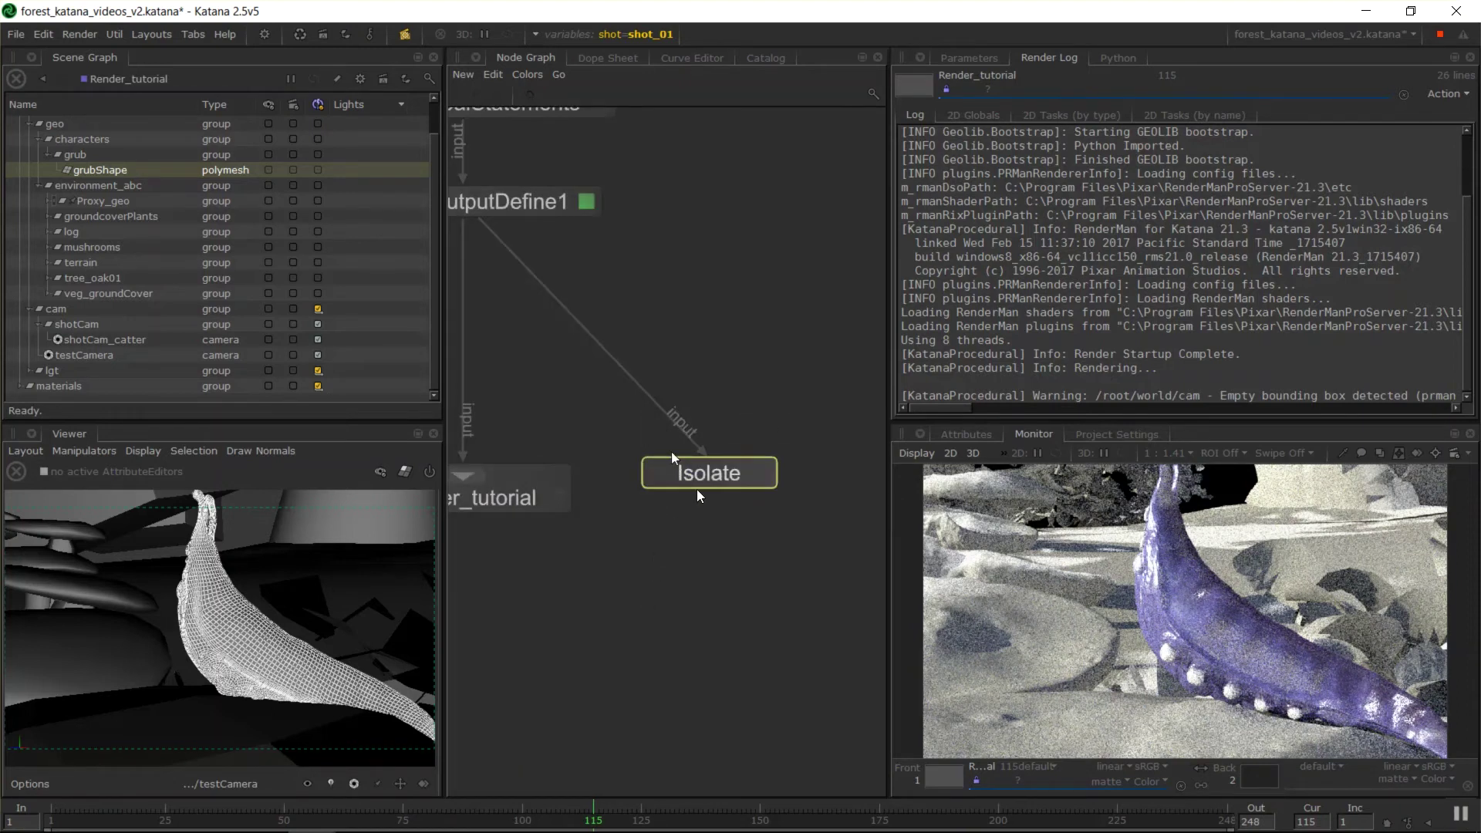
middle_click_drag(719, 386, 752, 477)
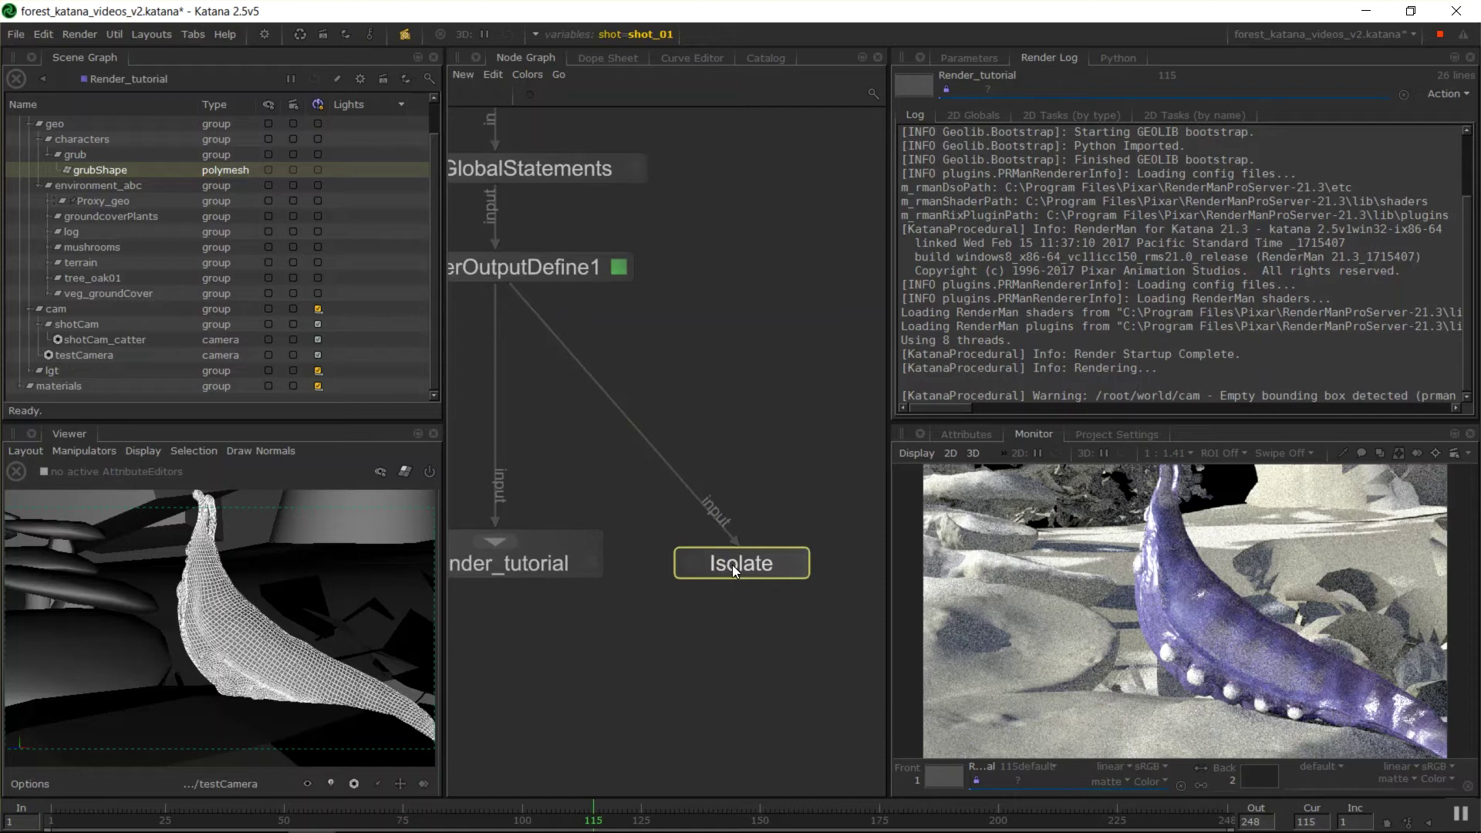
middle_click_drag(789, 537, 761, 511)
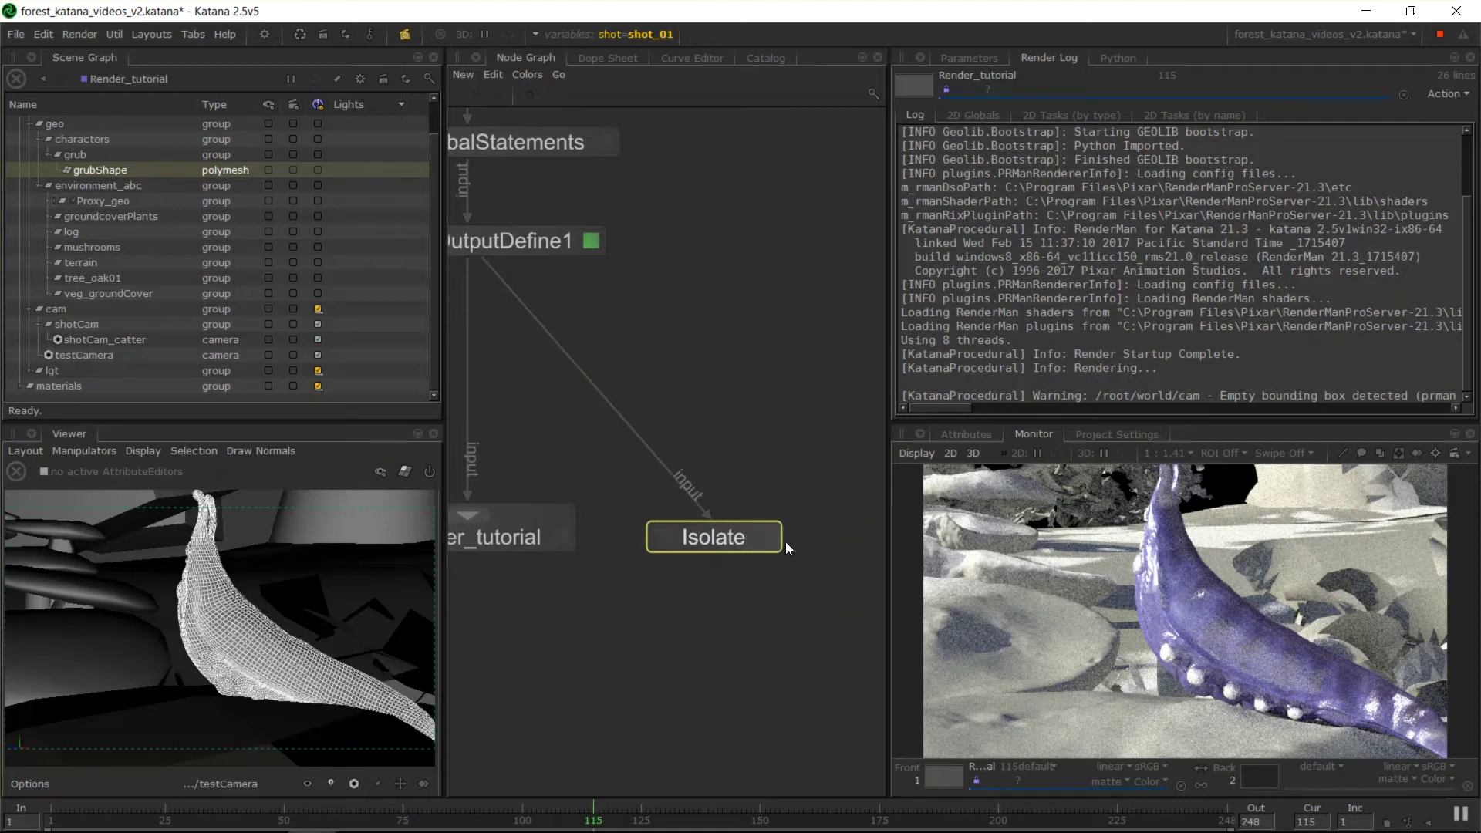
double_click(738, 546)
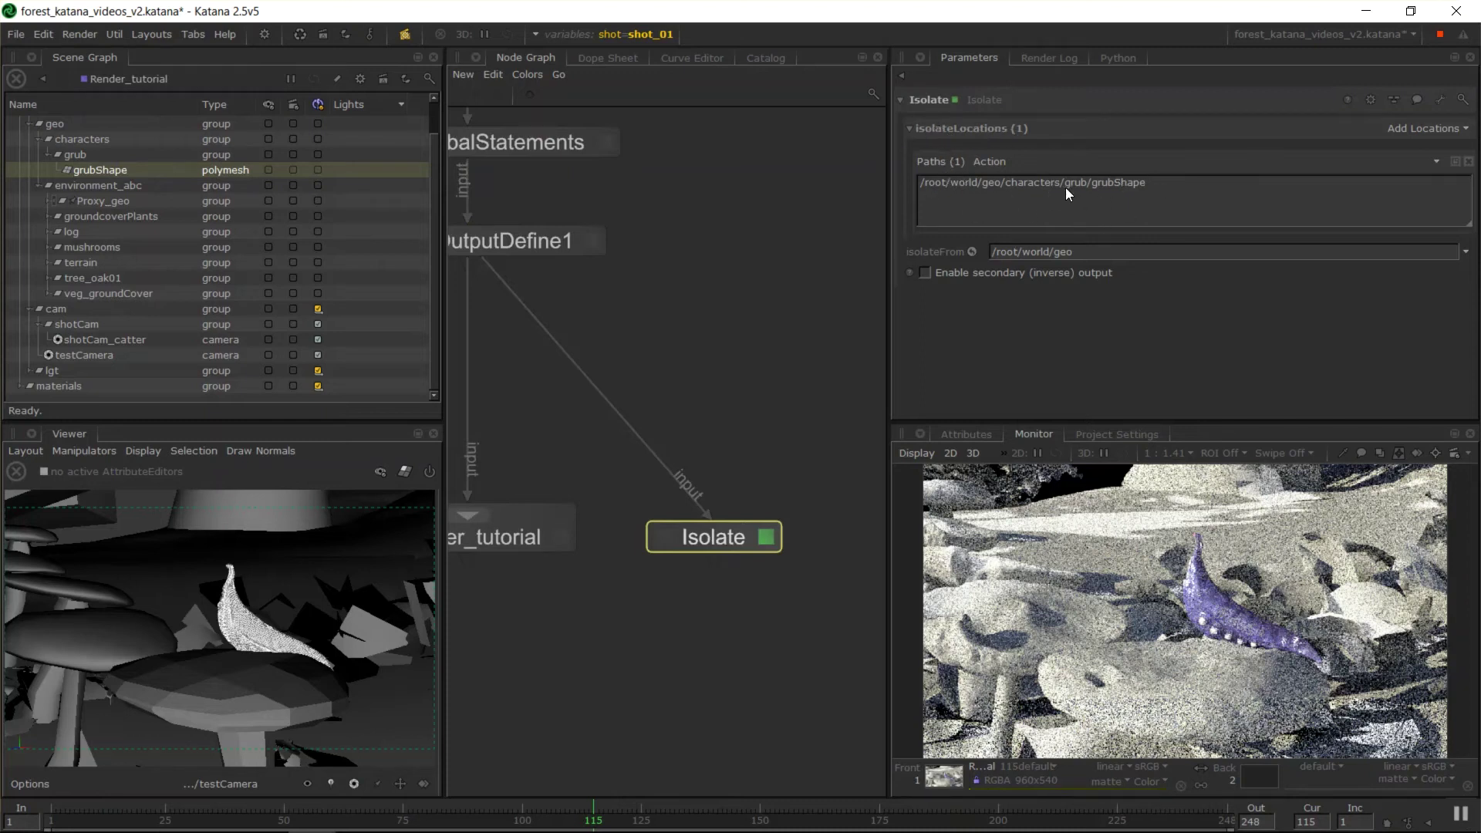
left_click_drag(1074, 252, 991, 252)
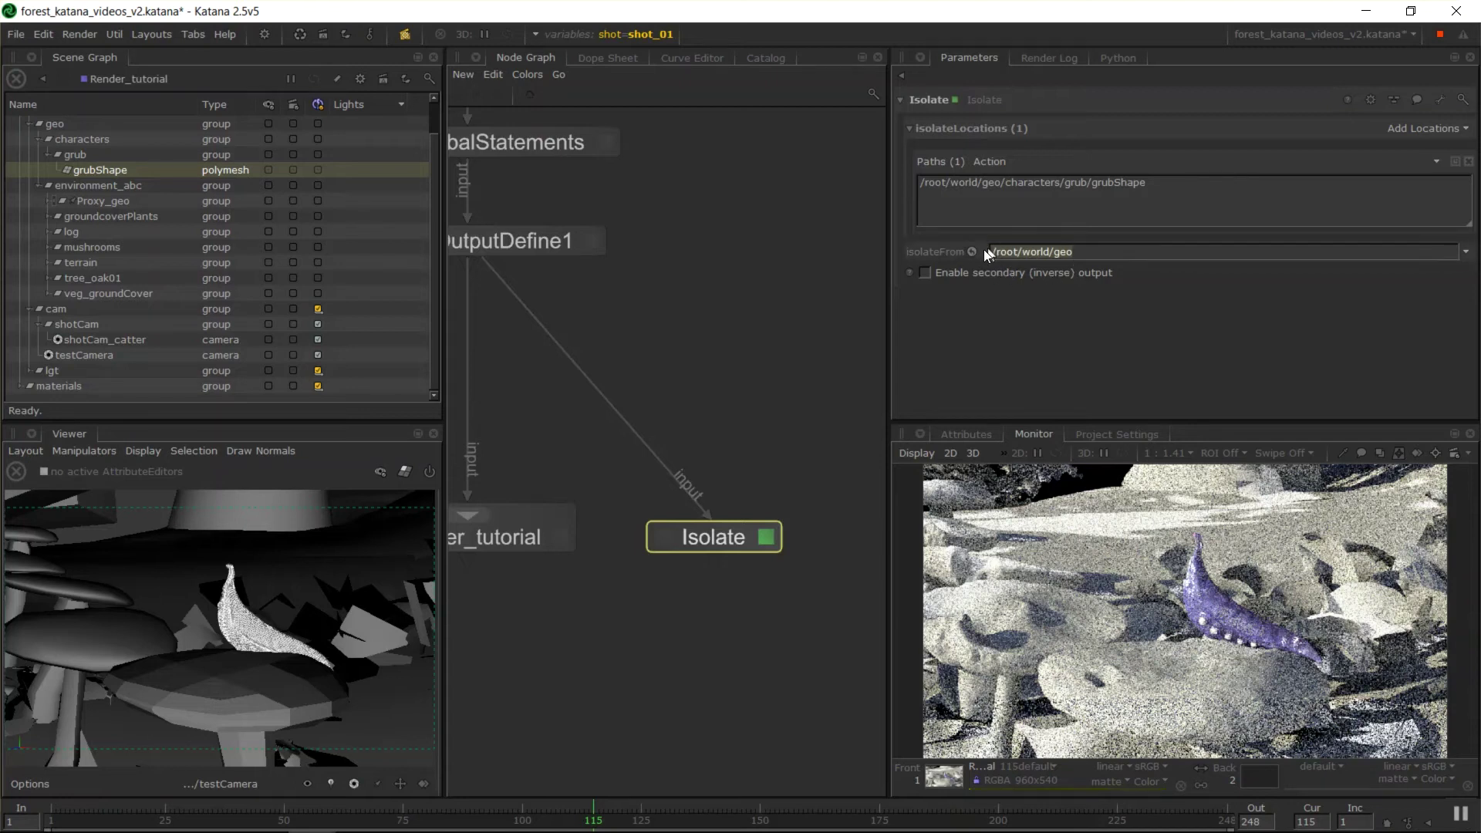
Step: Set the Scene Graph to view the scene from the Isolate node and select its geo location
left_click(733, 546)
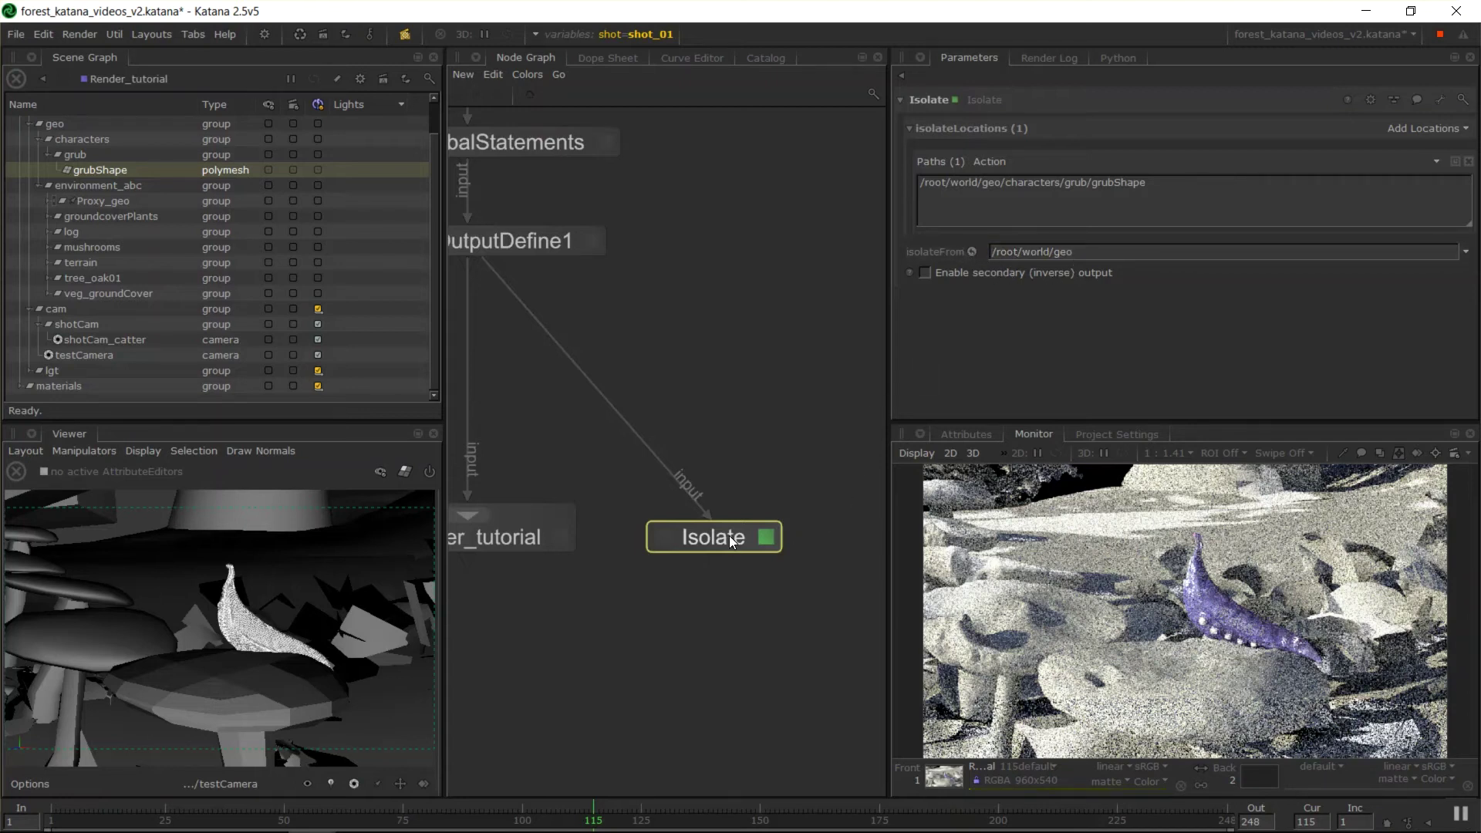
key("v")
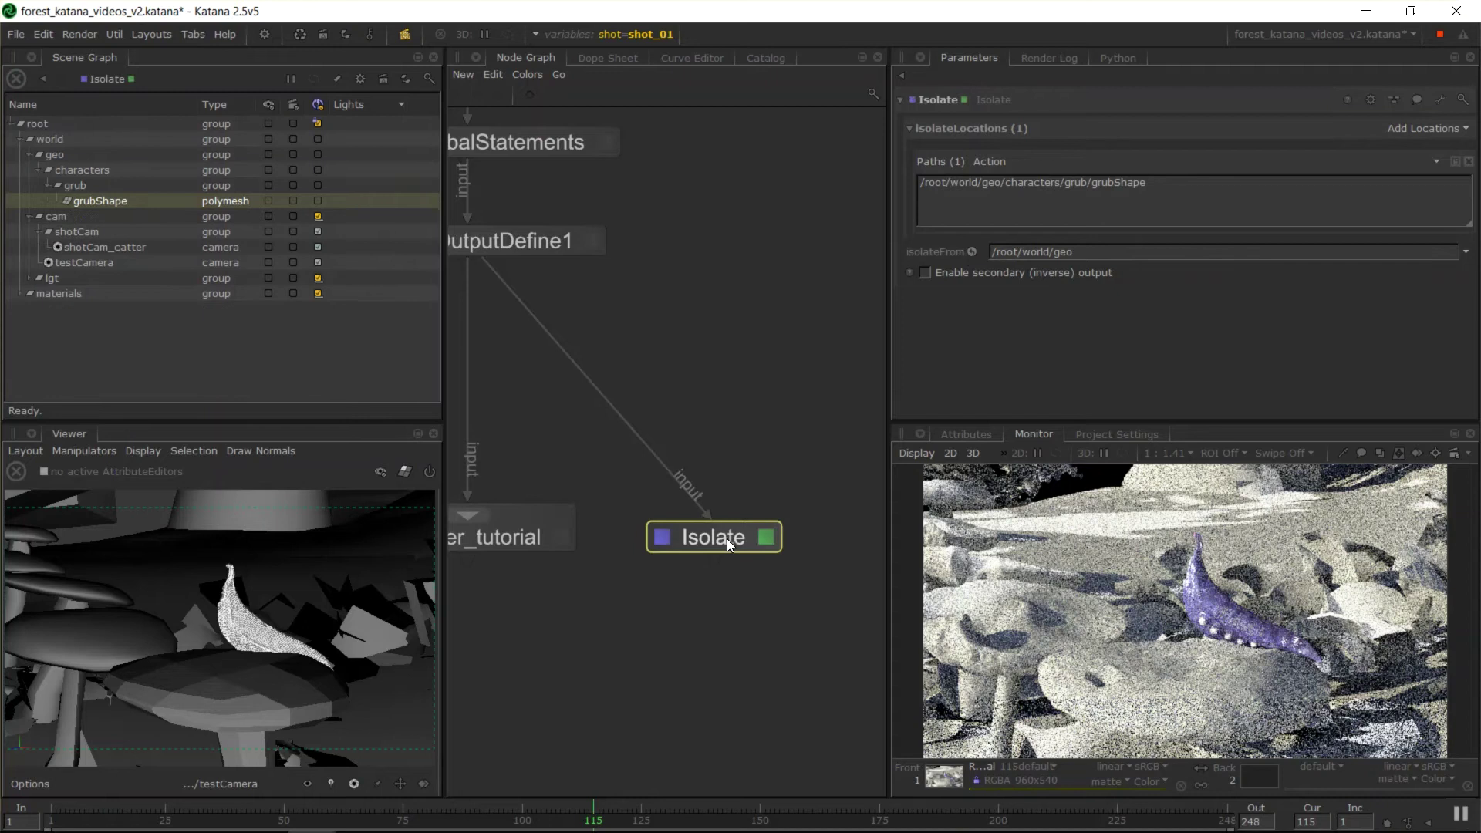
left_click(58, 153)
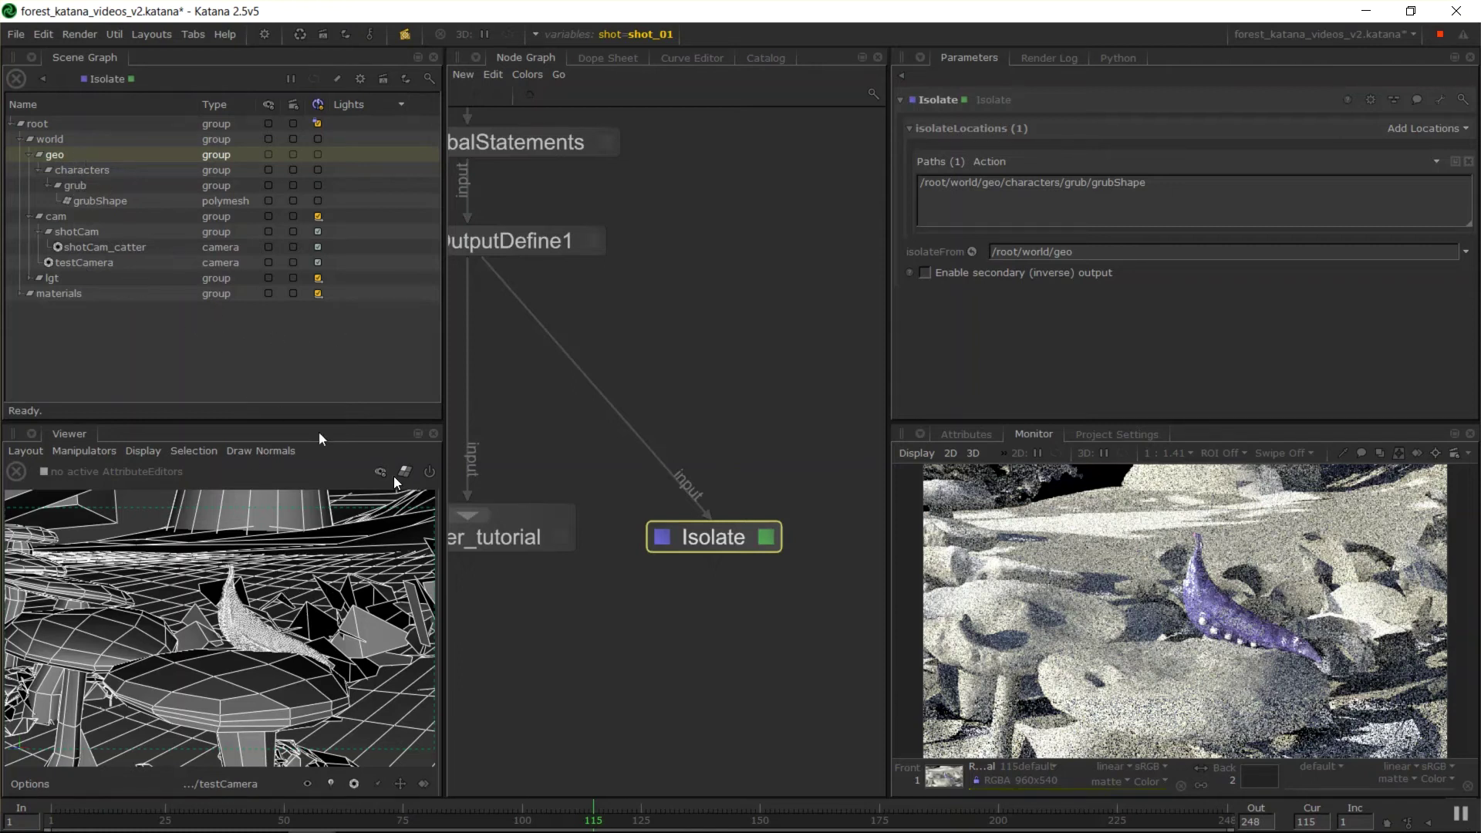
Step: Start a live render from the Isolate node and inspect the isolated grub in the Monitor
right_click(717, 542)
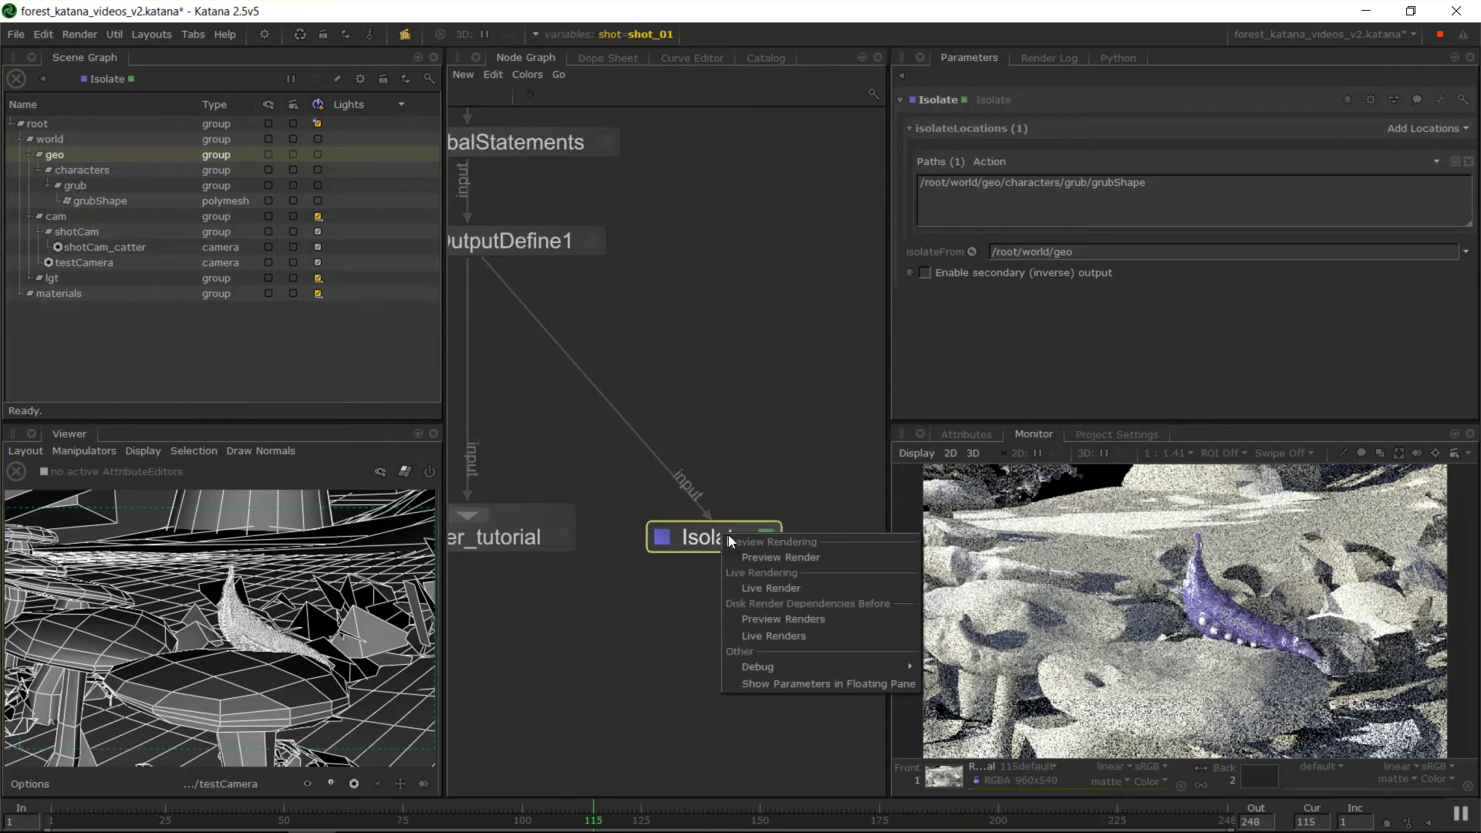
left_click(785, 590)
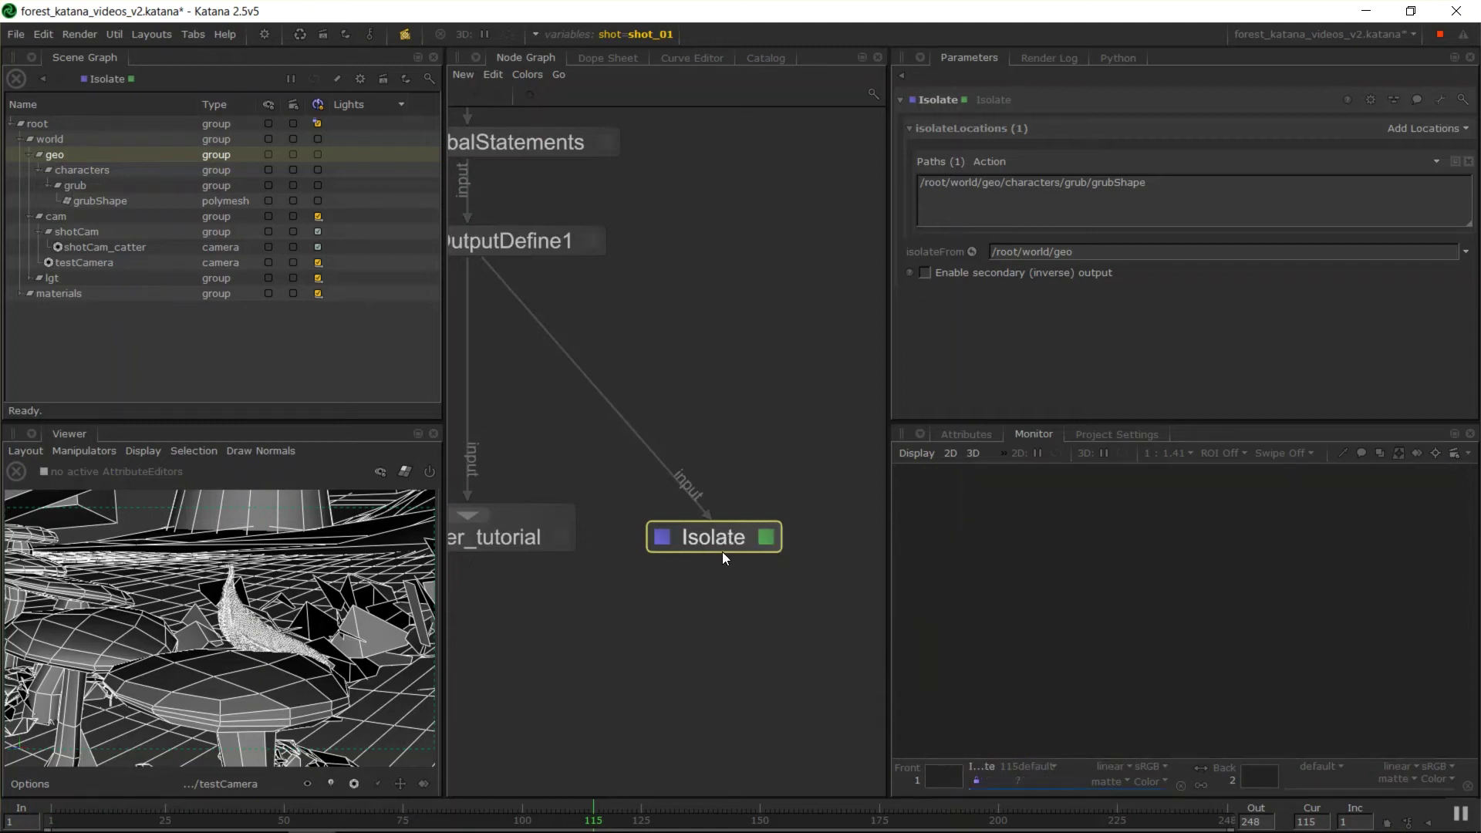
right_click(737, 540)
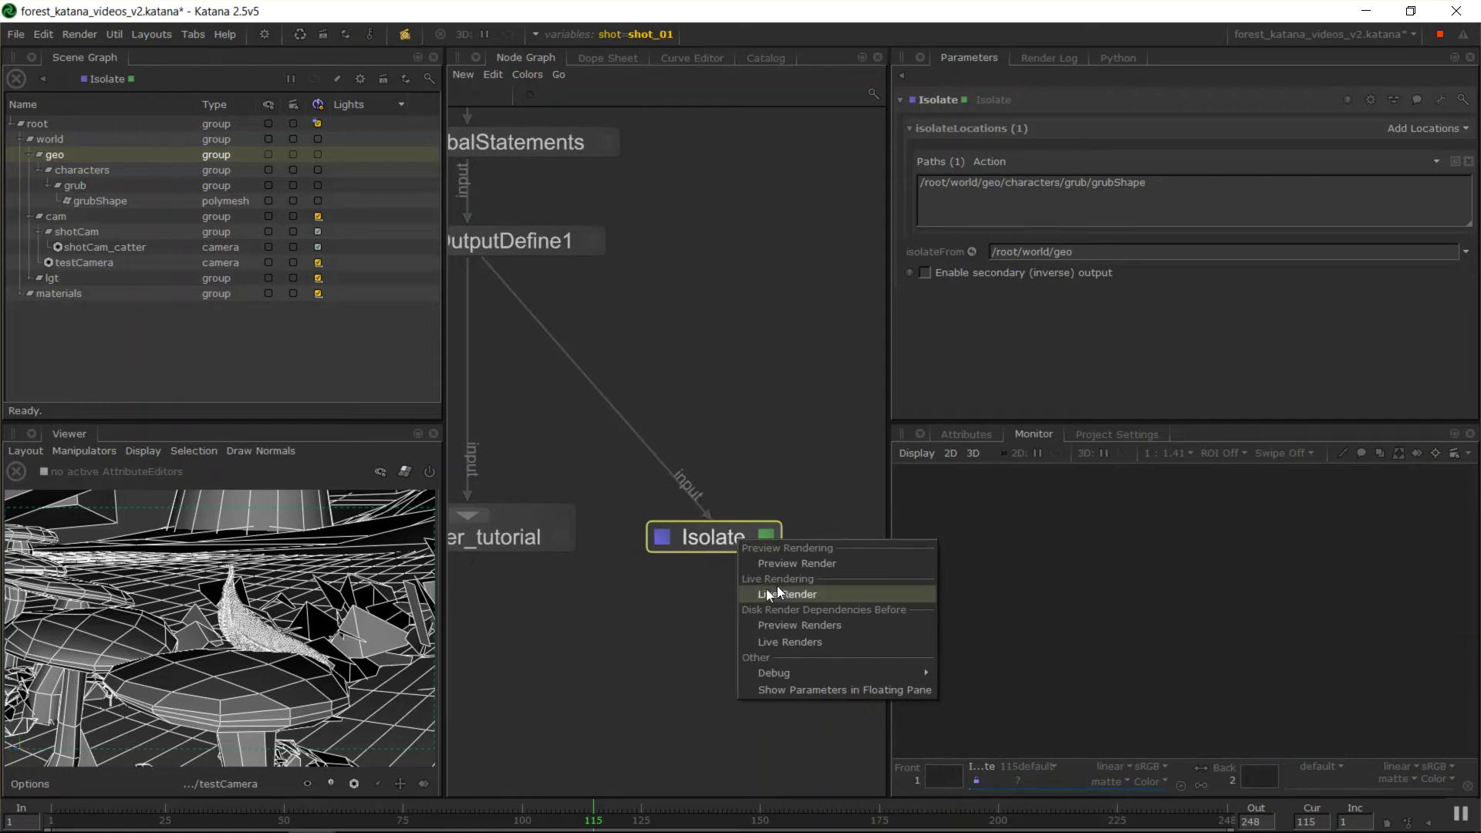
left_click(705, 540)
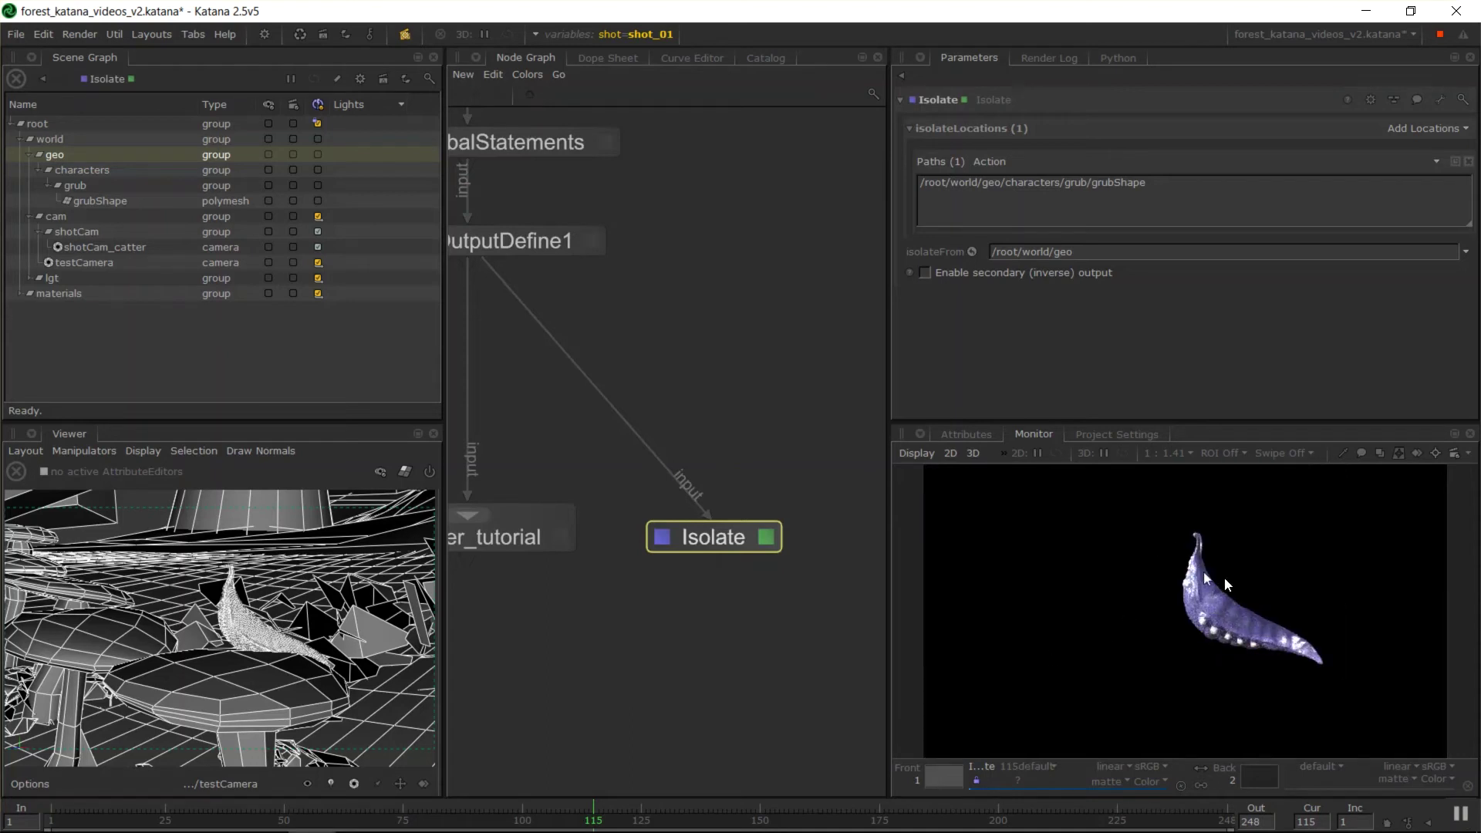
scroll(1191, 614, "up", 3)
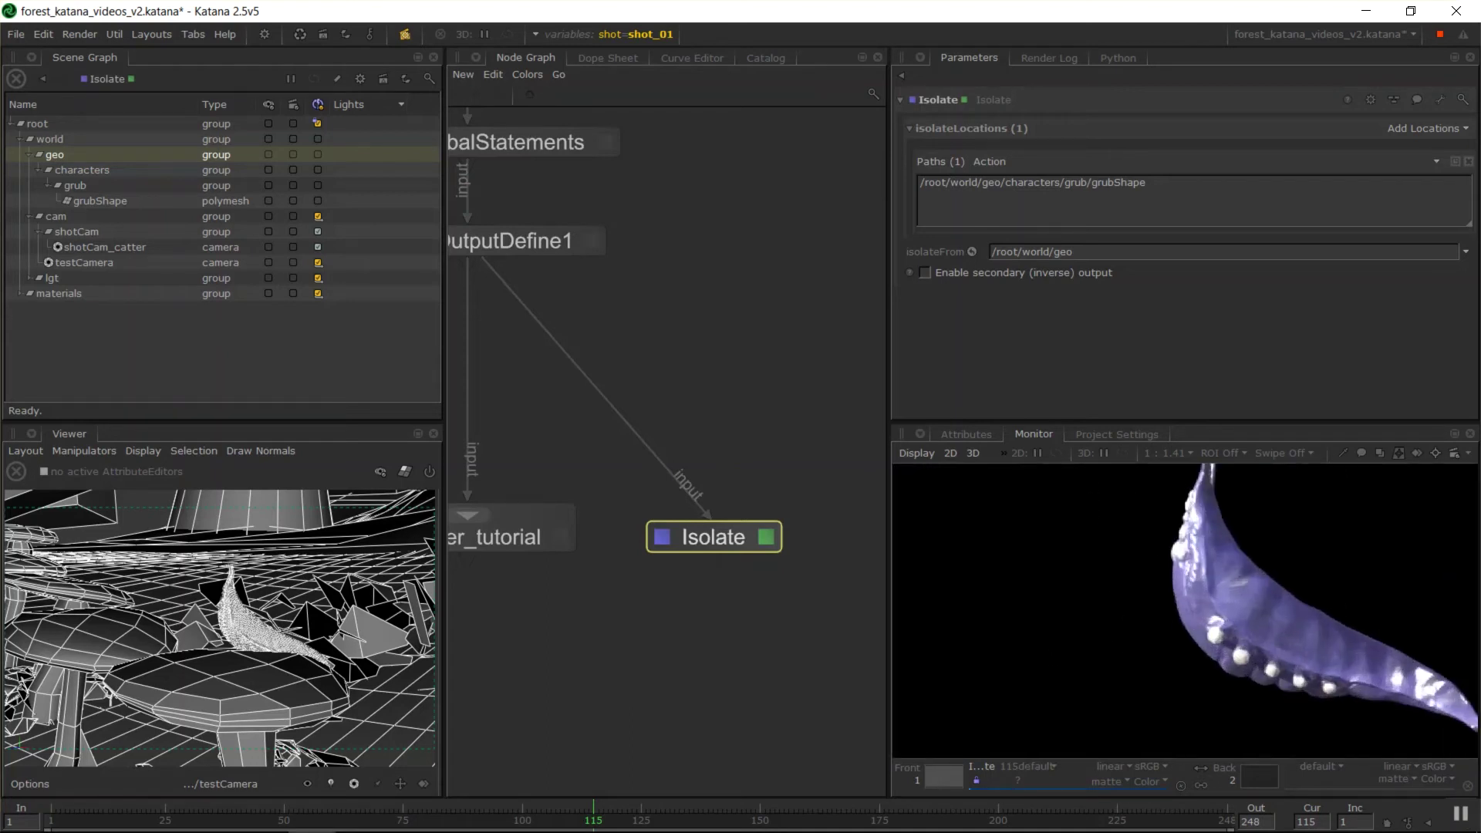
scroll(1311, 643, "down", 5)
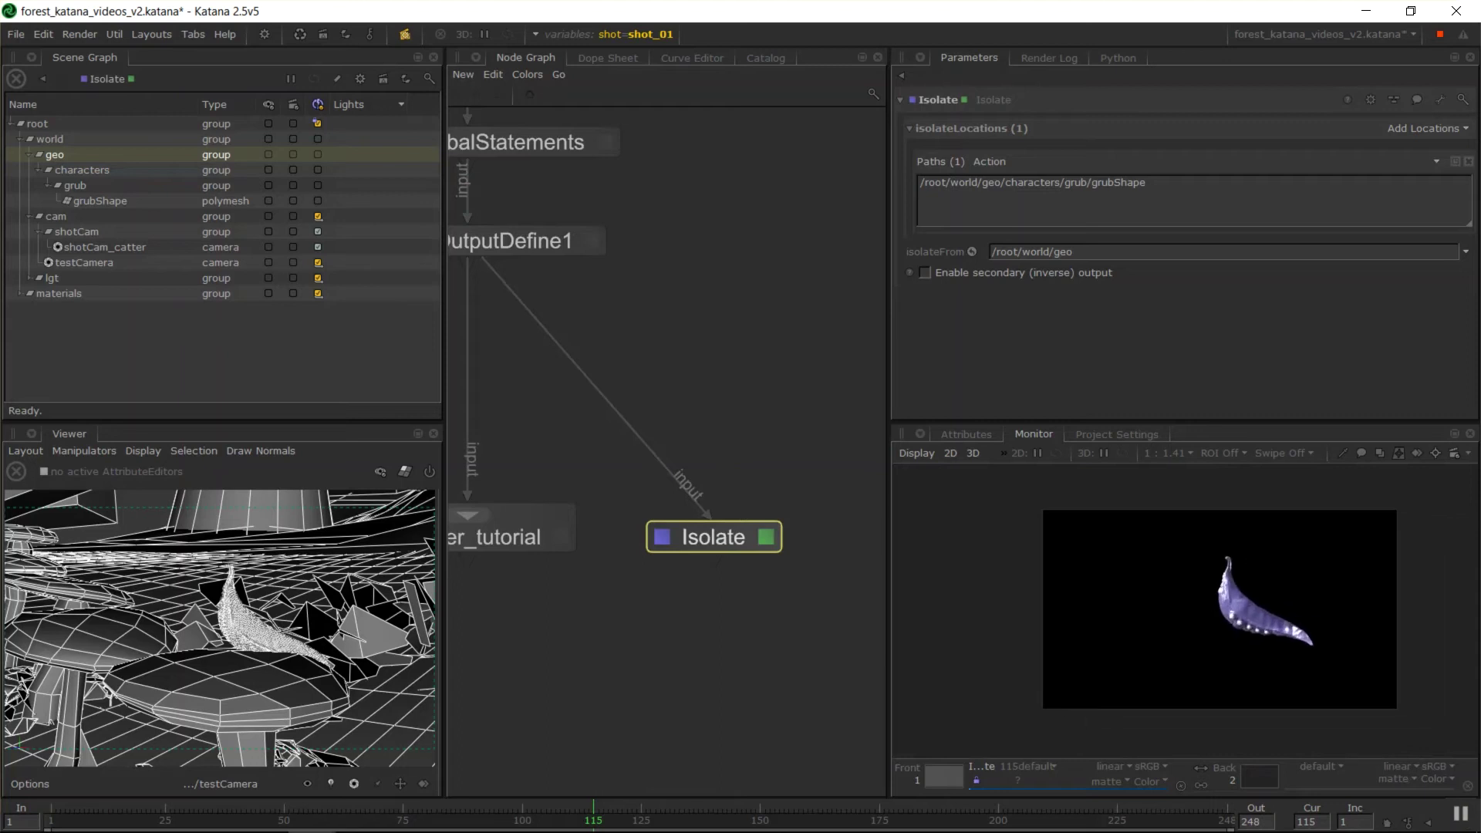
Step: Try to add another Isolate node in the Node Graph
middle_click_drag(1230, 665, 1192, 640)
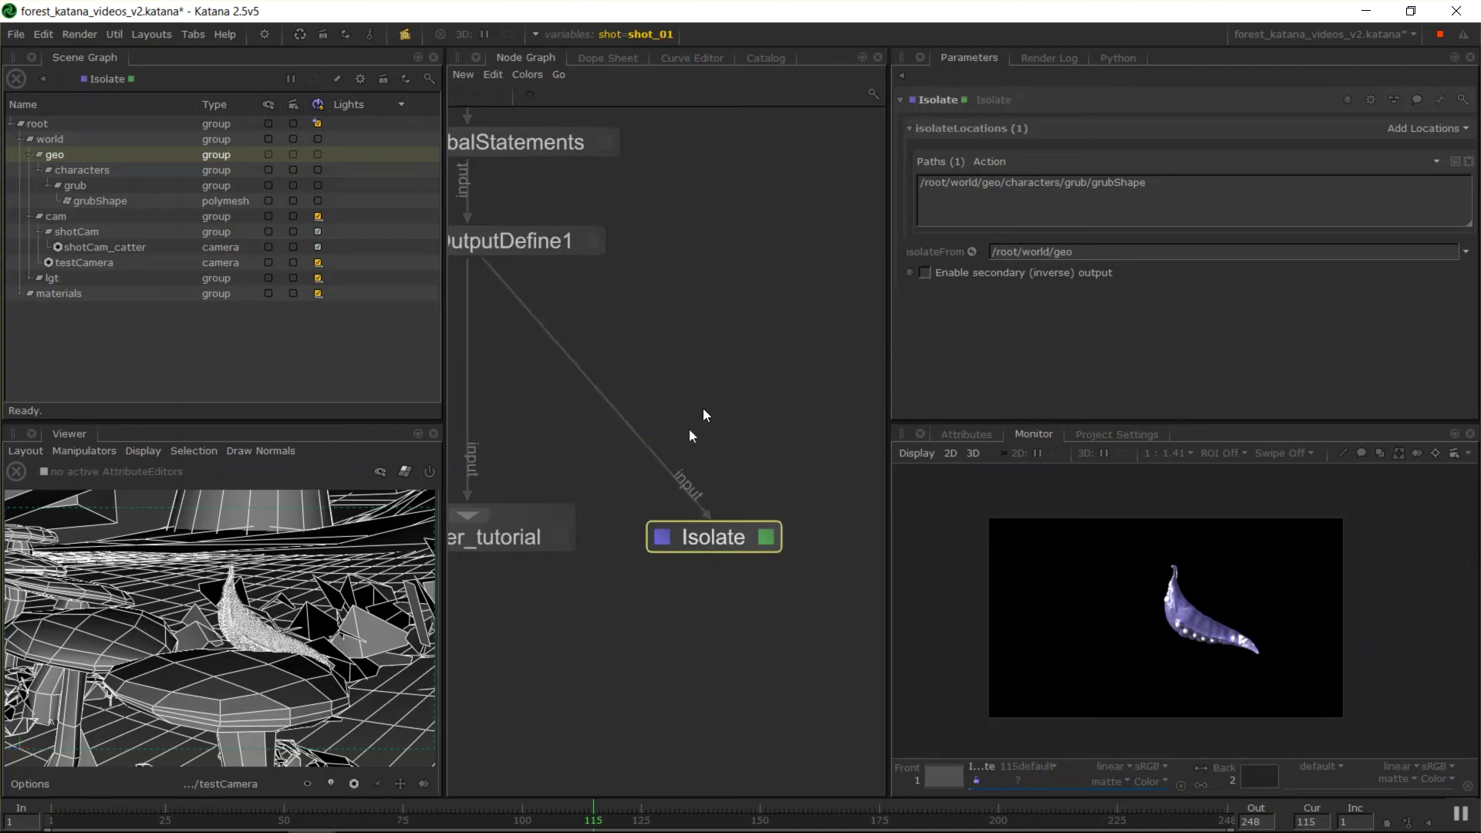
key("Tab")
type("is")
key("Down")
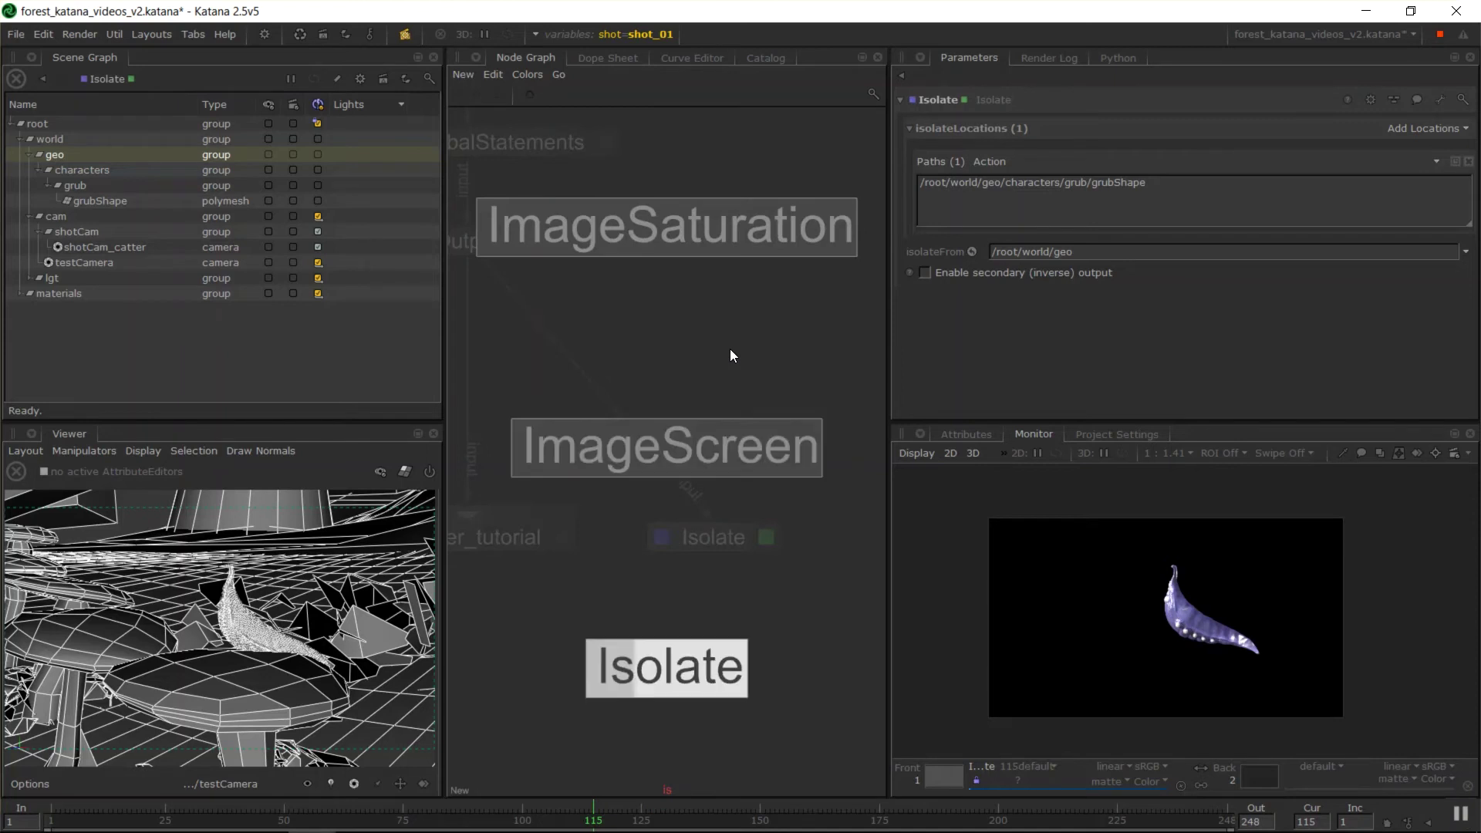
key("Return")
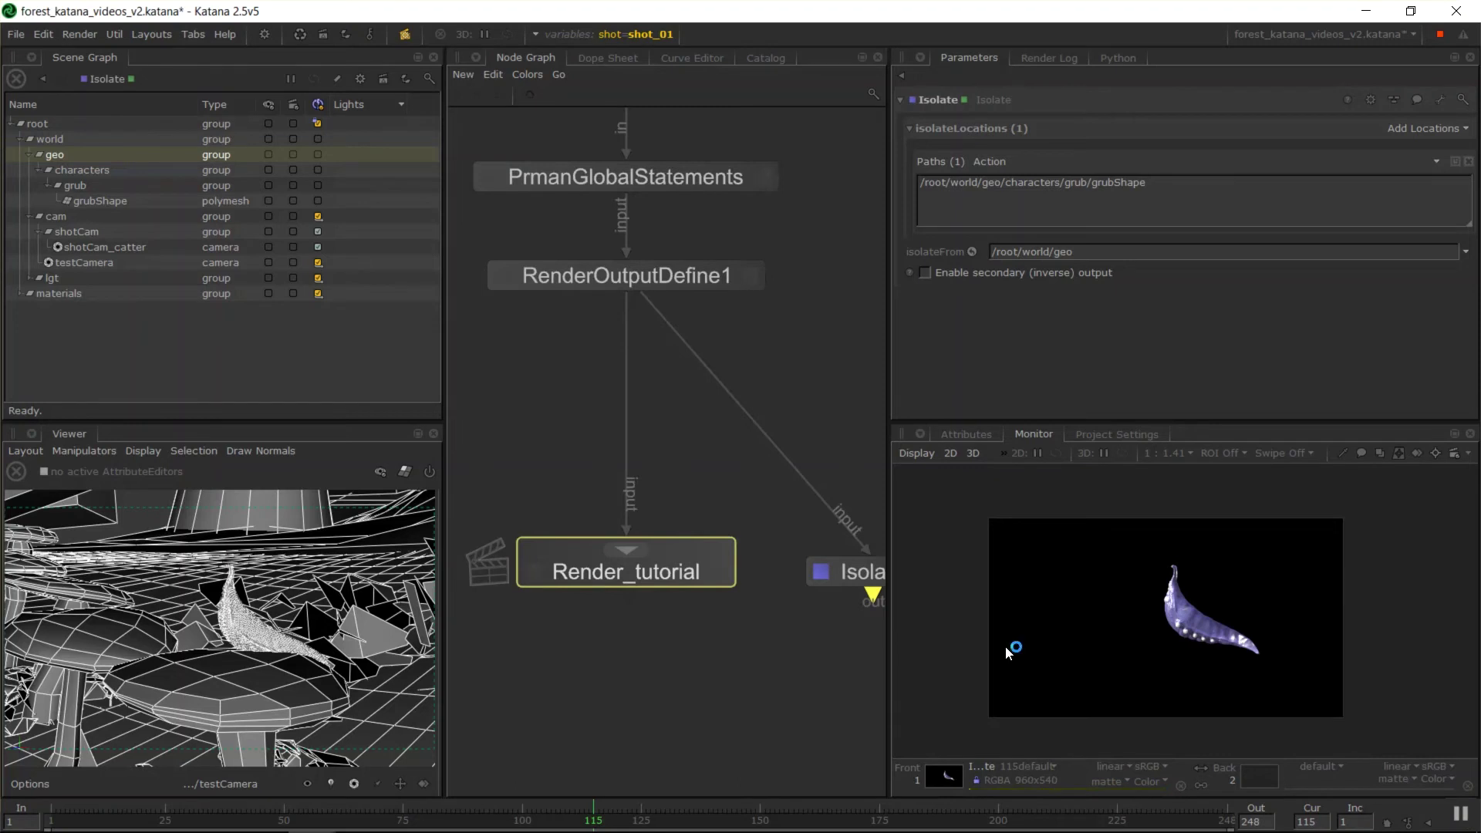
Step: Set the Scene Graph to view the scene from Render_tutorial and open that node's parameters
key("v")
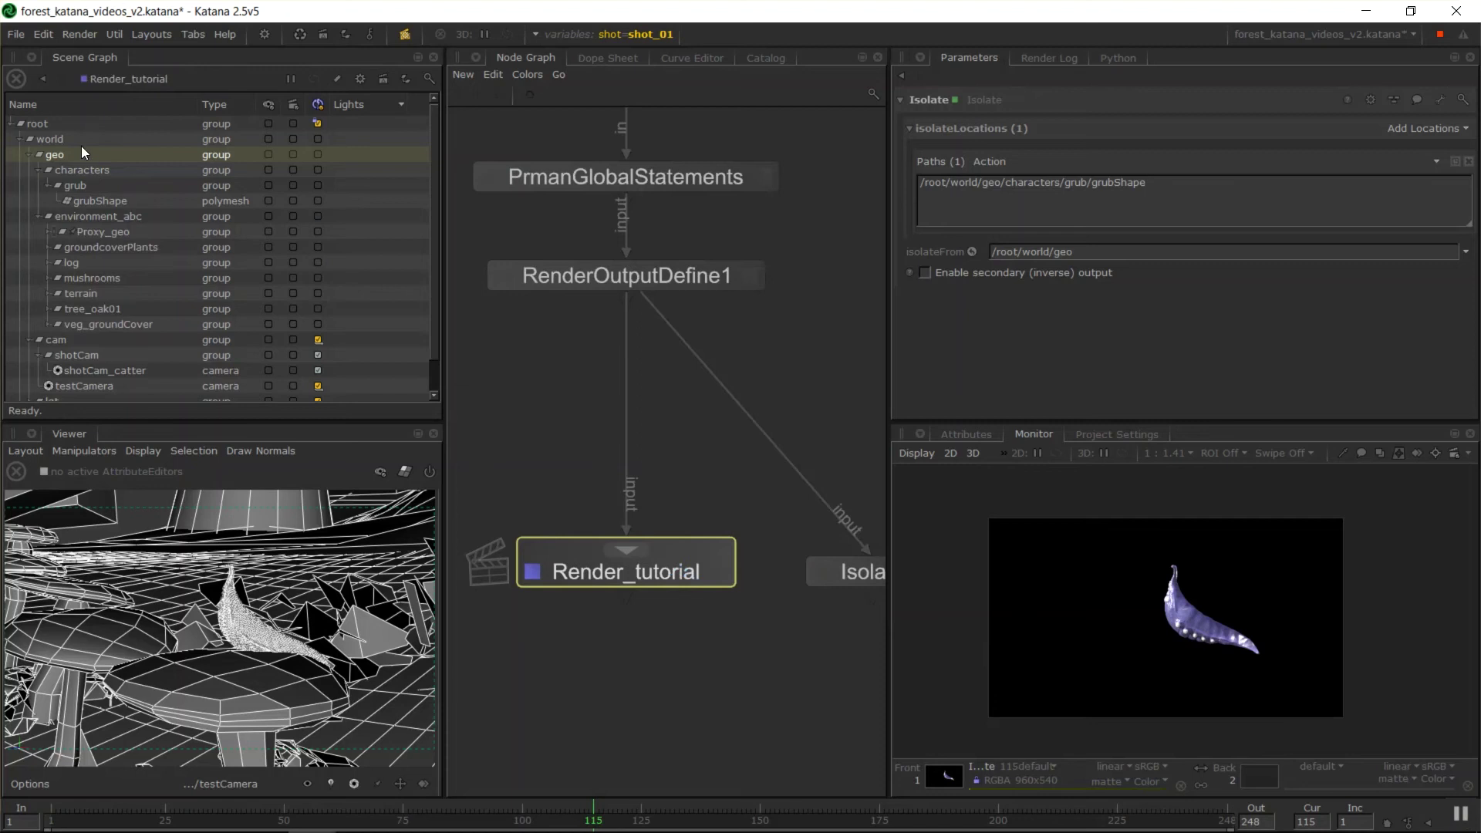
key("e")
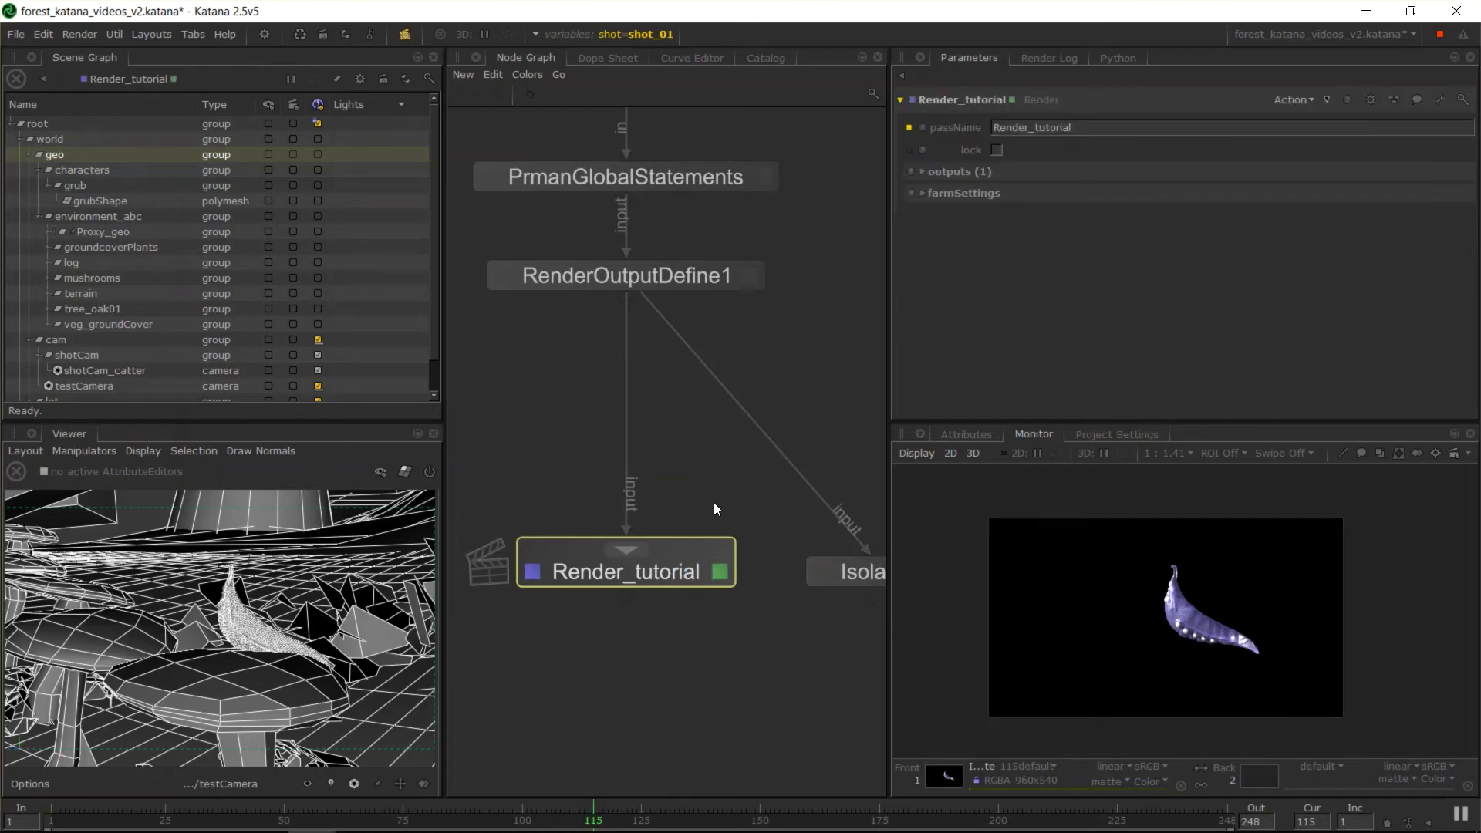
Step: Look through the 2D node categories, including Composite, that can be added in the 2d Rendering backdrop
middle_click_drag(813, 493, 279, 493)
middle_click_drag(797, 392, 692, 467)
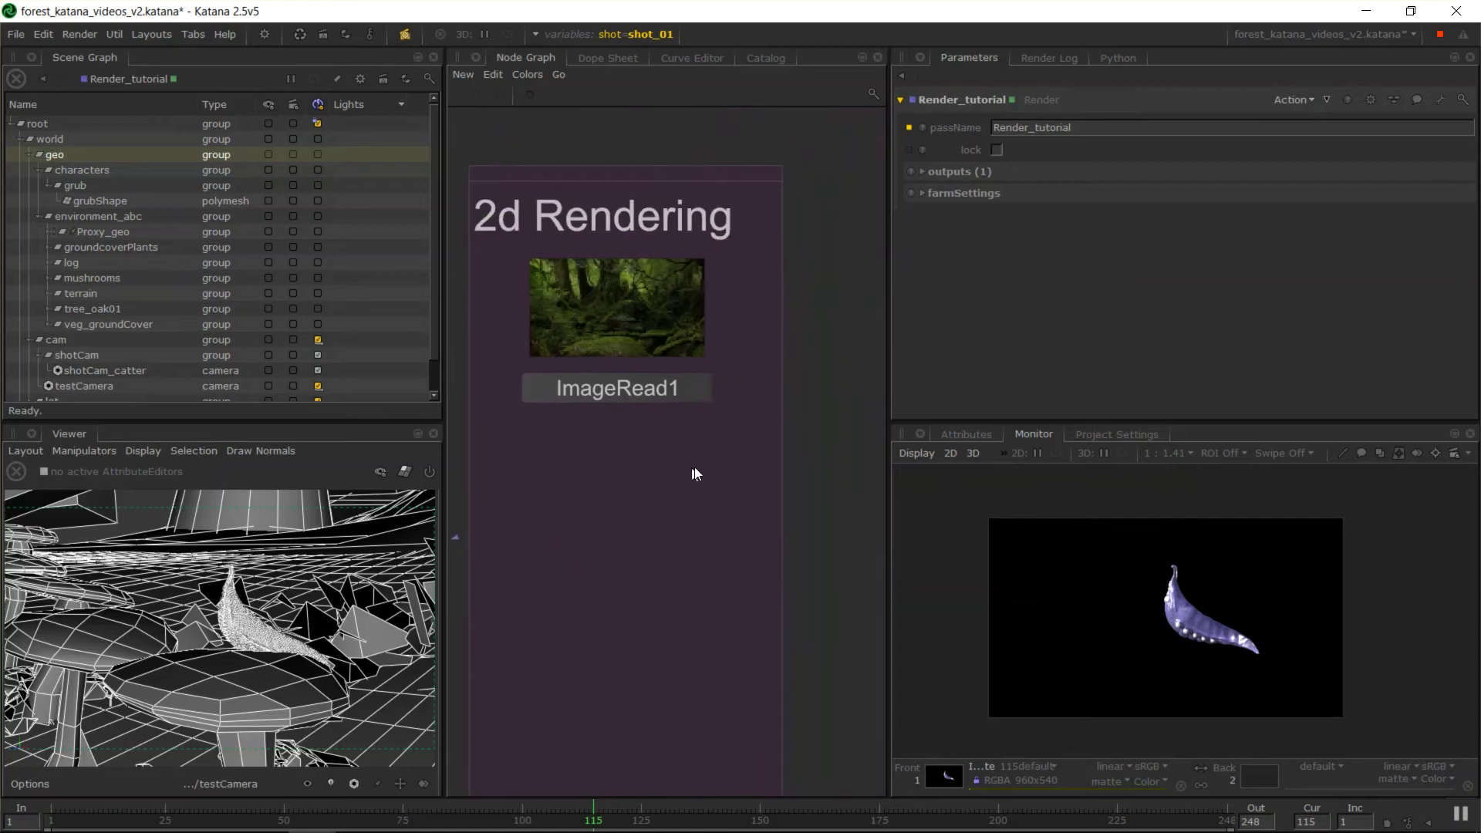
right_click(527, 434)
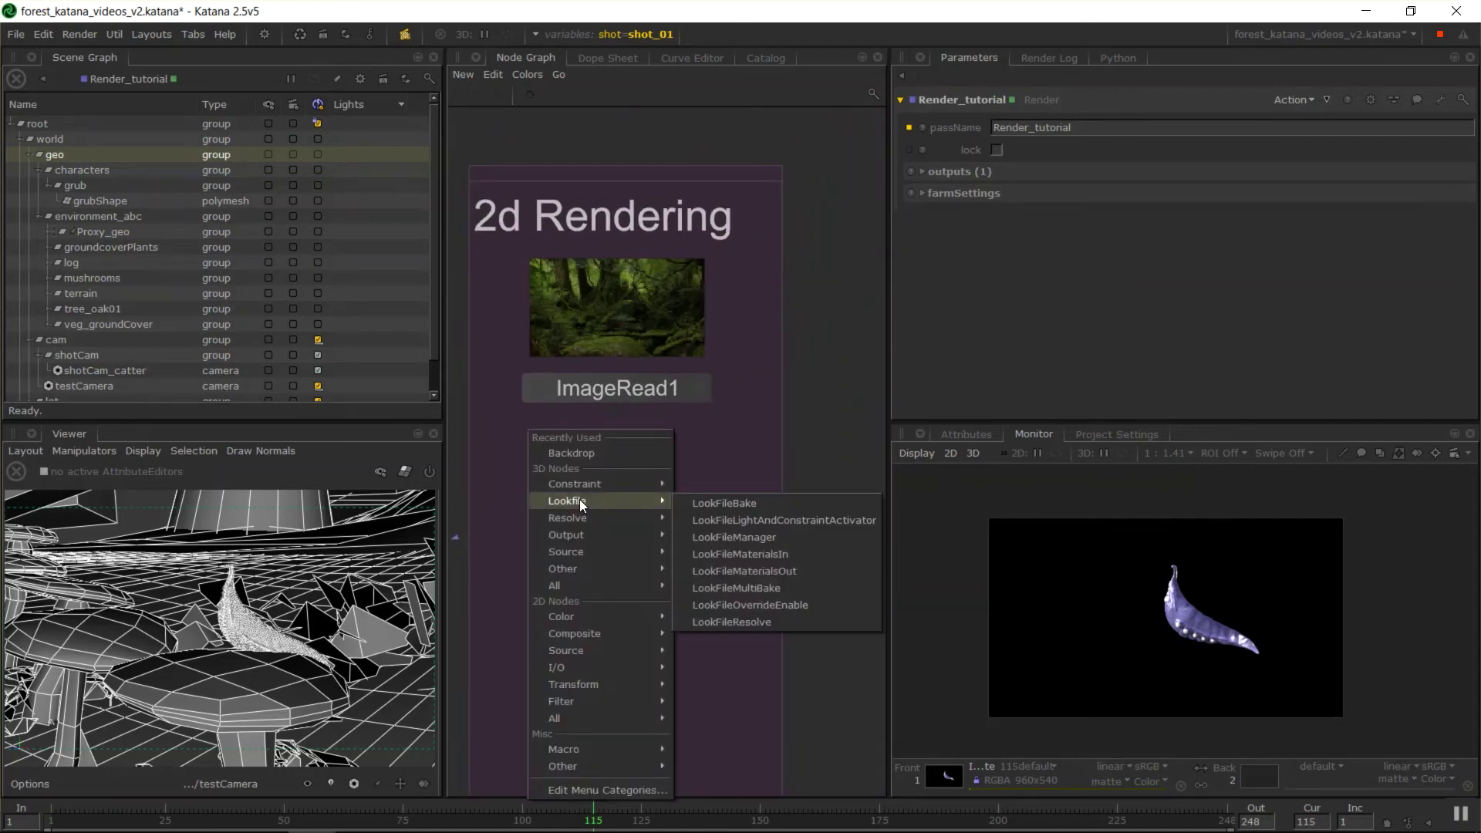
mouse_move(594, 632)
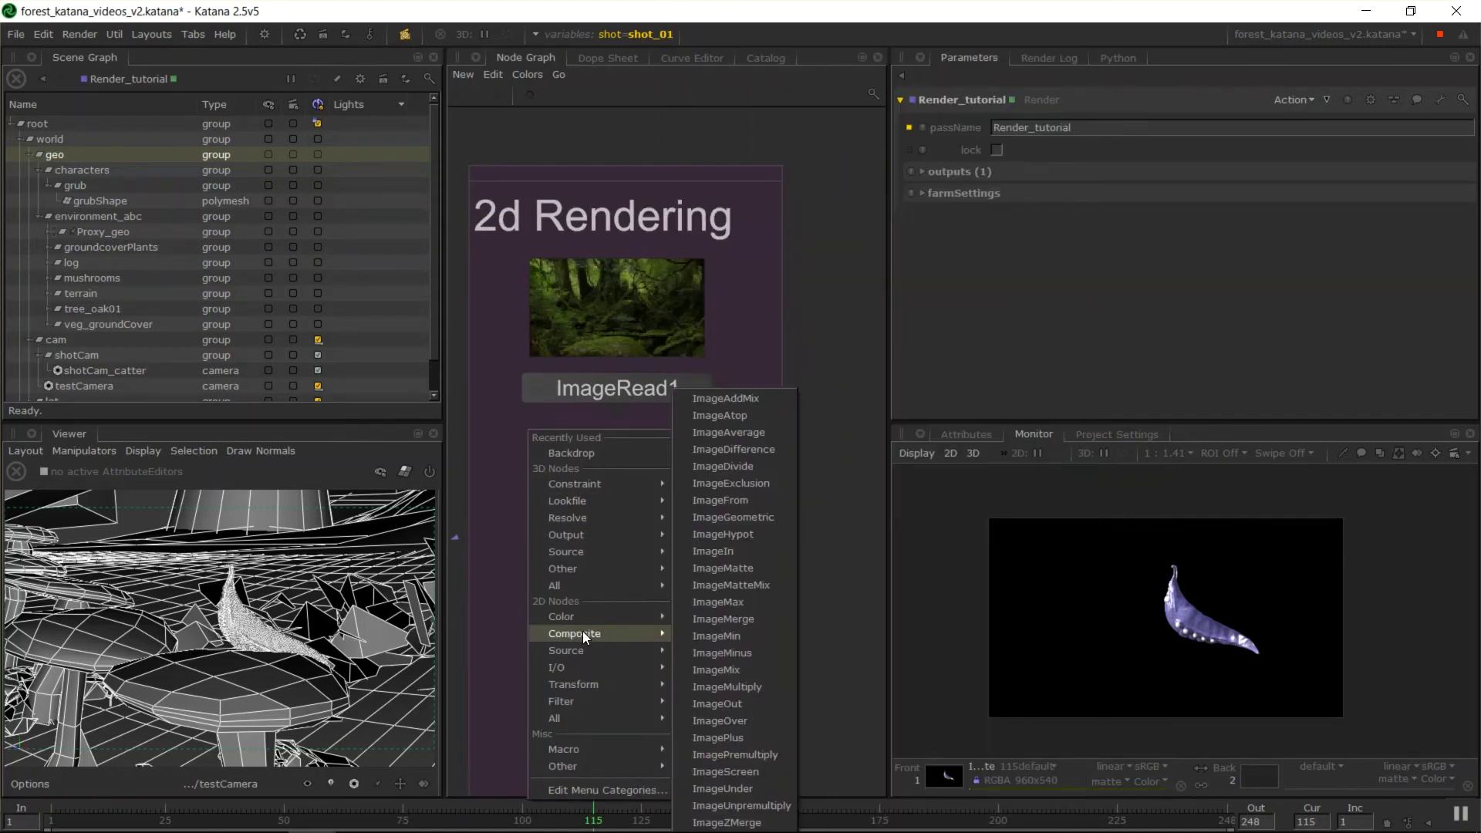
left_click(637, 299)
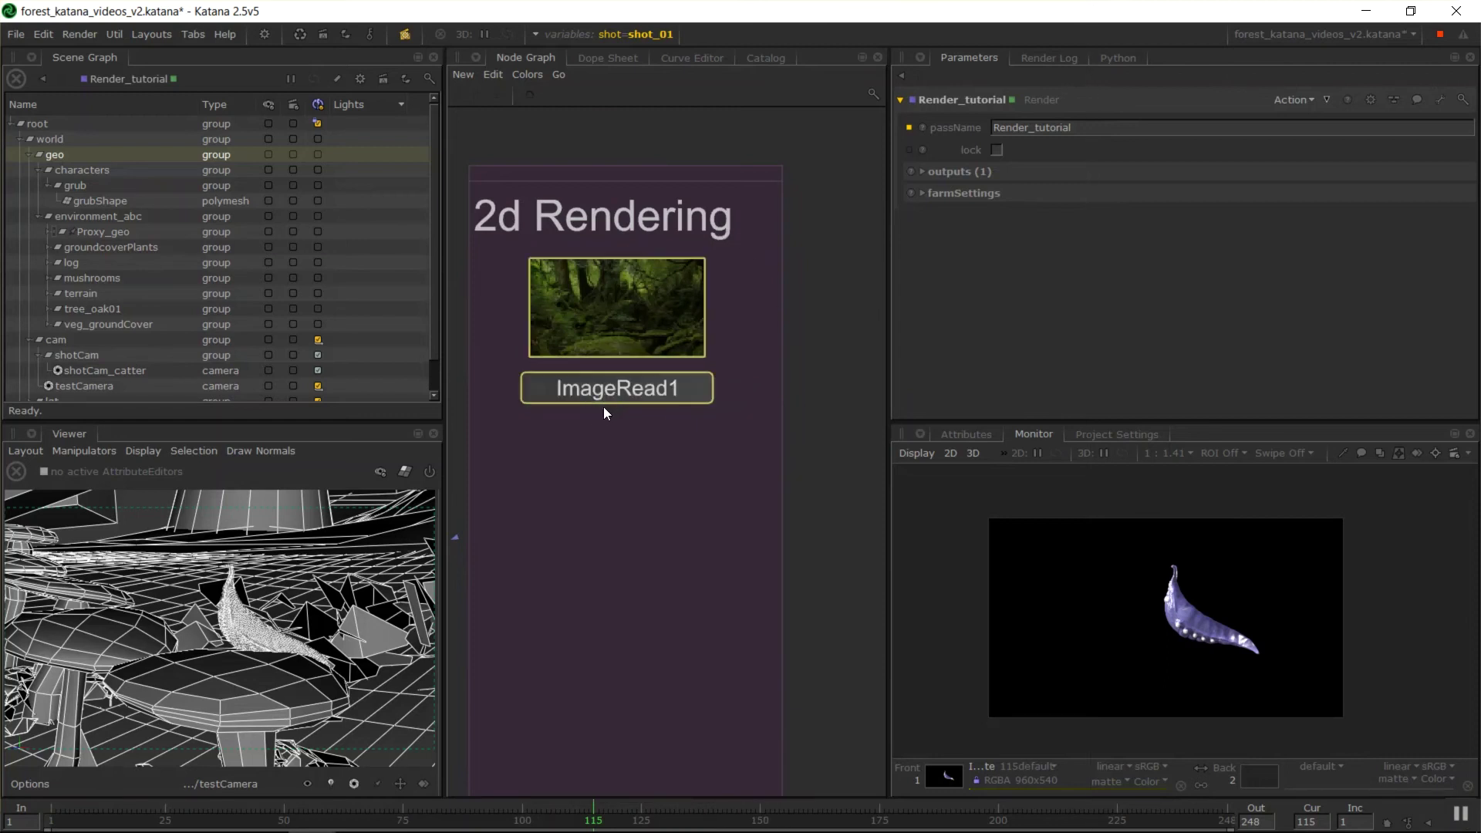
Step: Add an ImageColor node over ImageRead1 in the 2d Rendering backdrop
key("Tab")
type("colo")
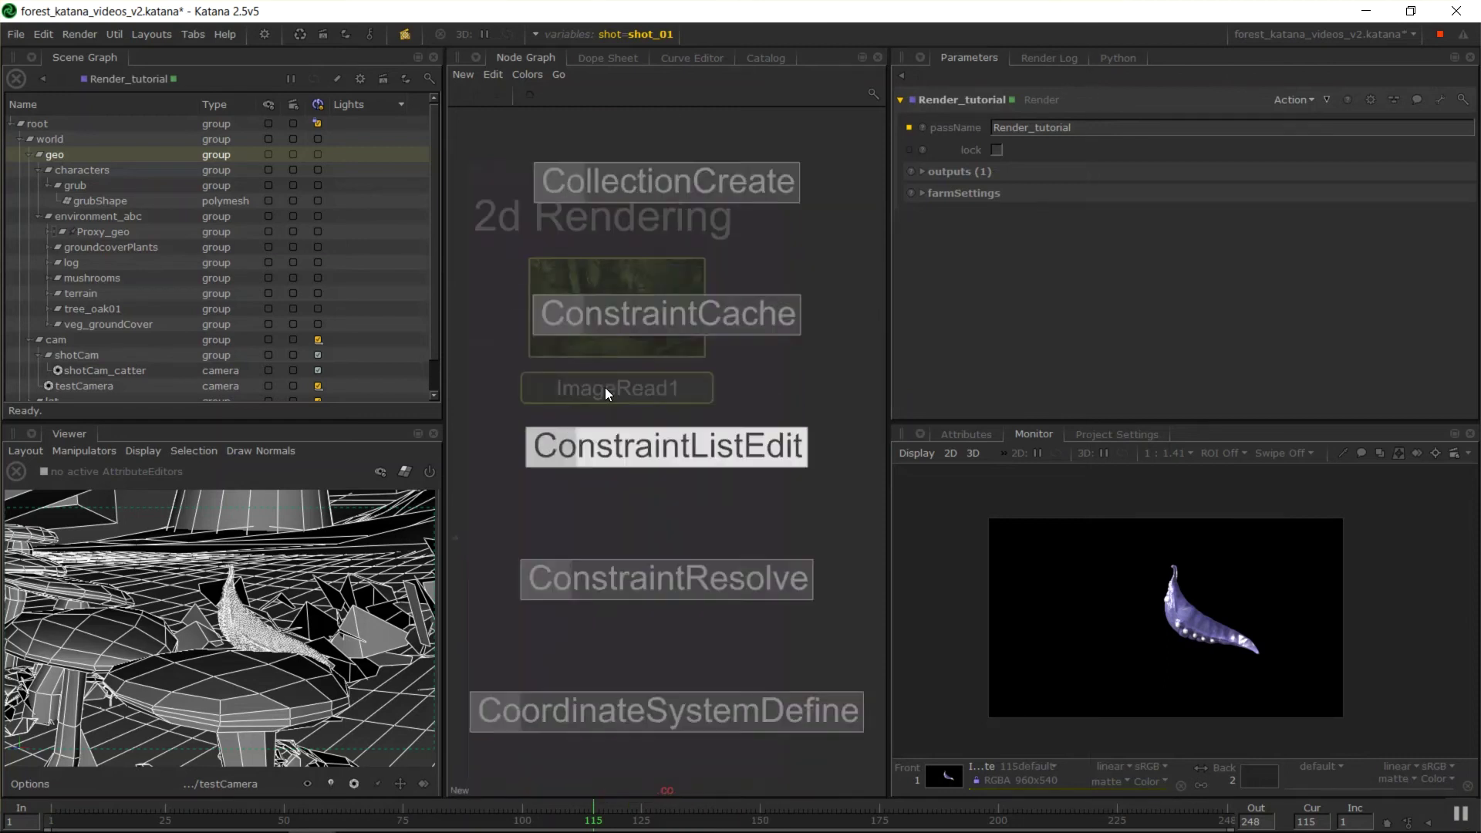
key("BackSpace")
key("BackSpace")
key("BackSpace")
key("BackSpace")
type("image")
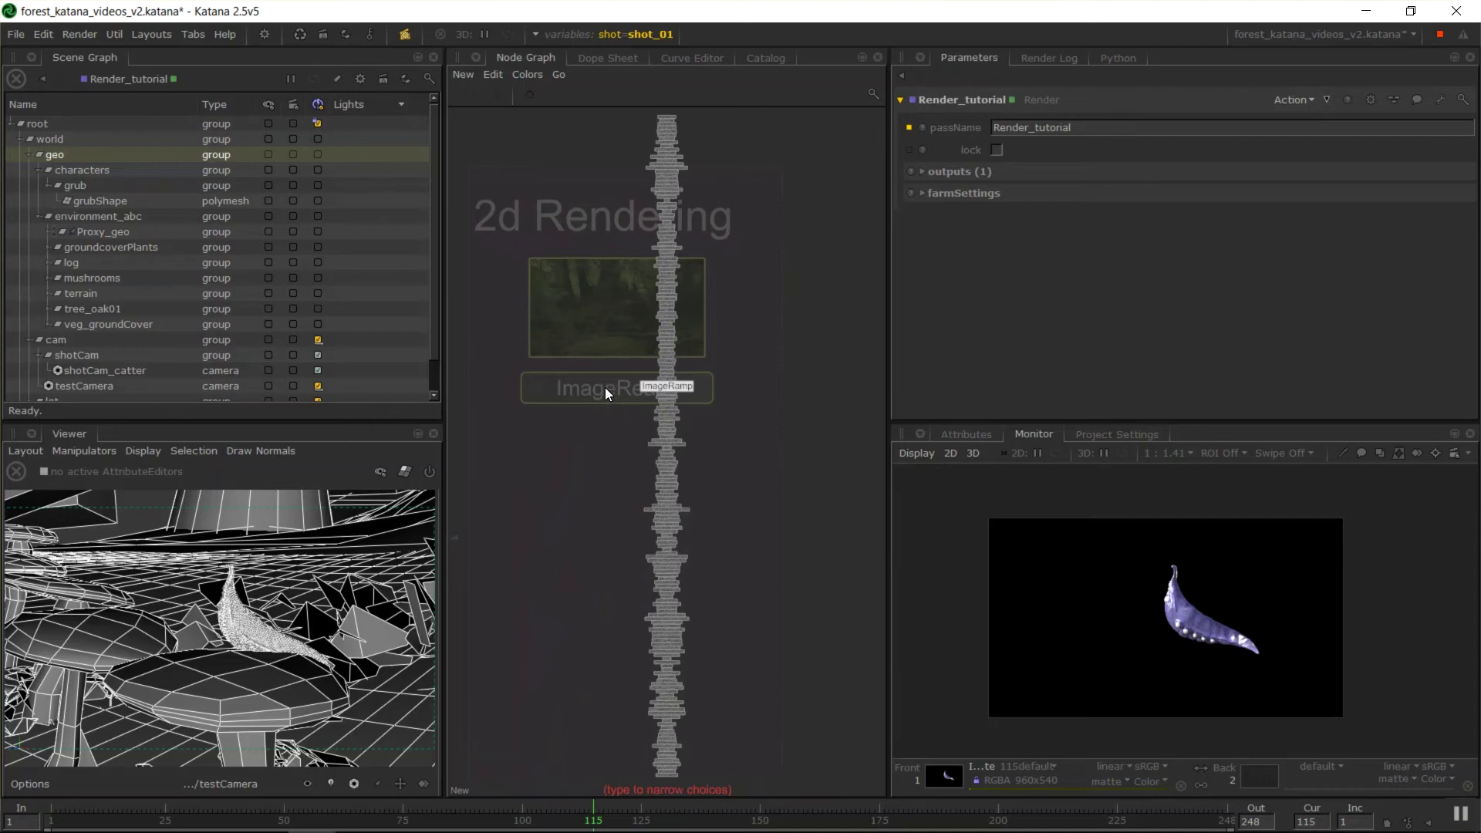
type("co")
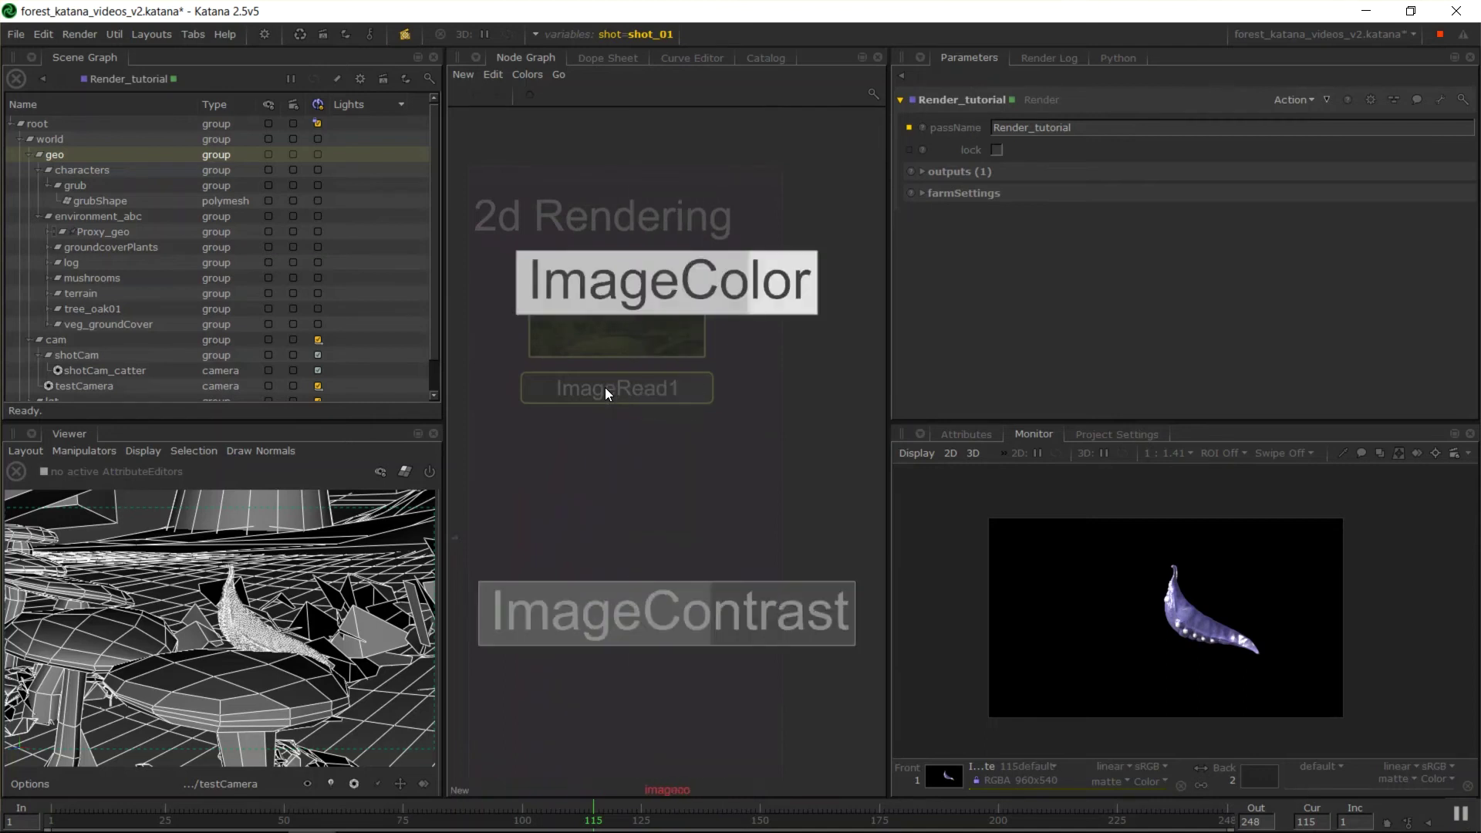
left_click(649, 273)
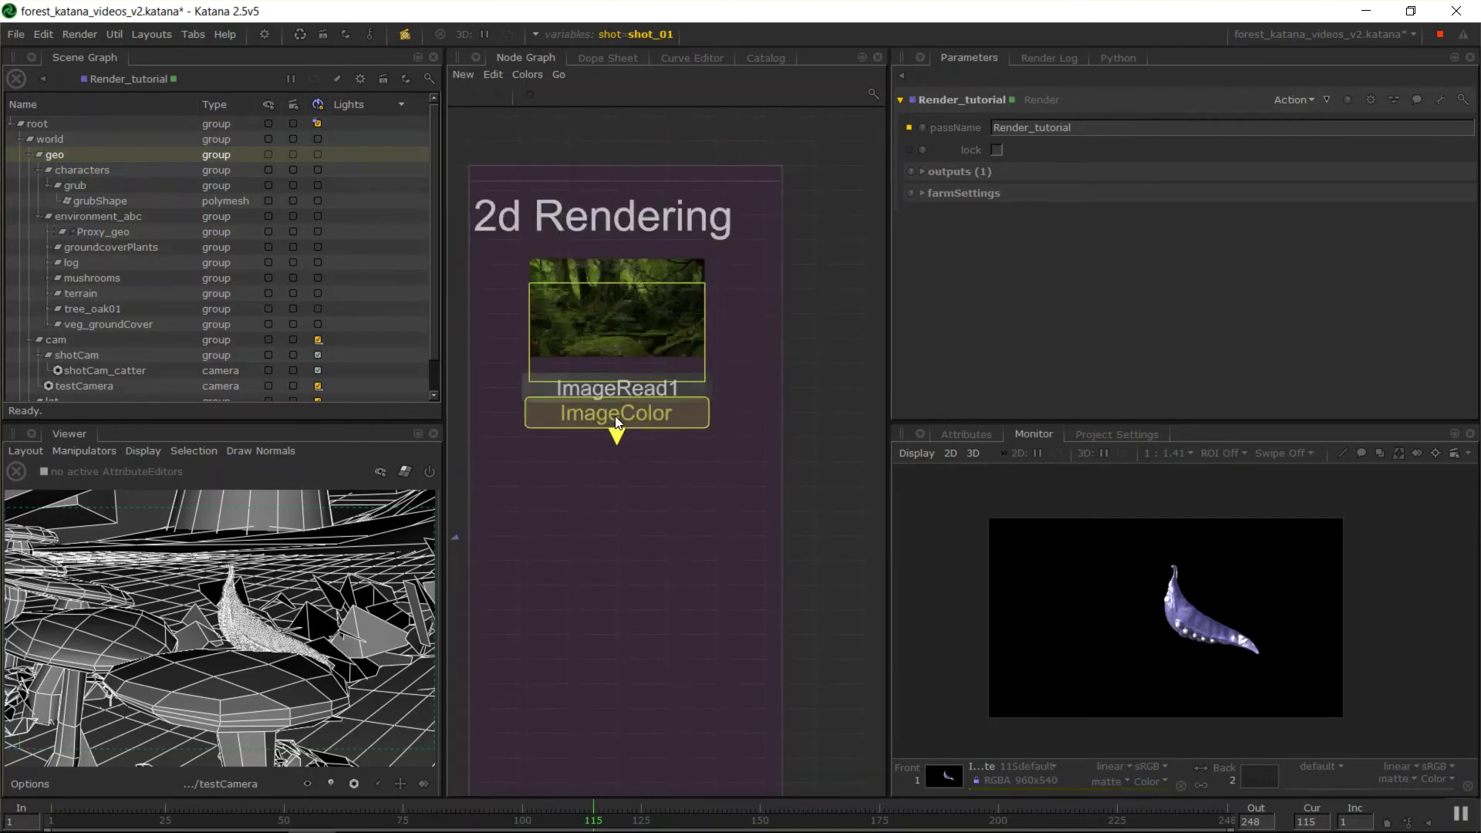
left_click(619, 423)
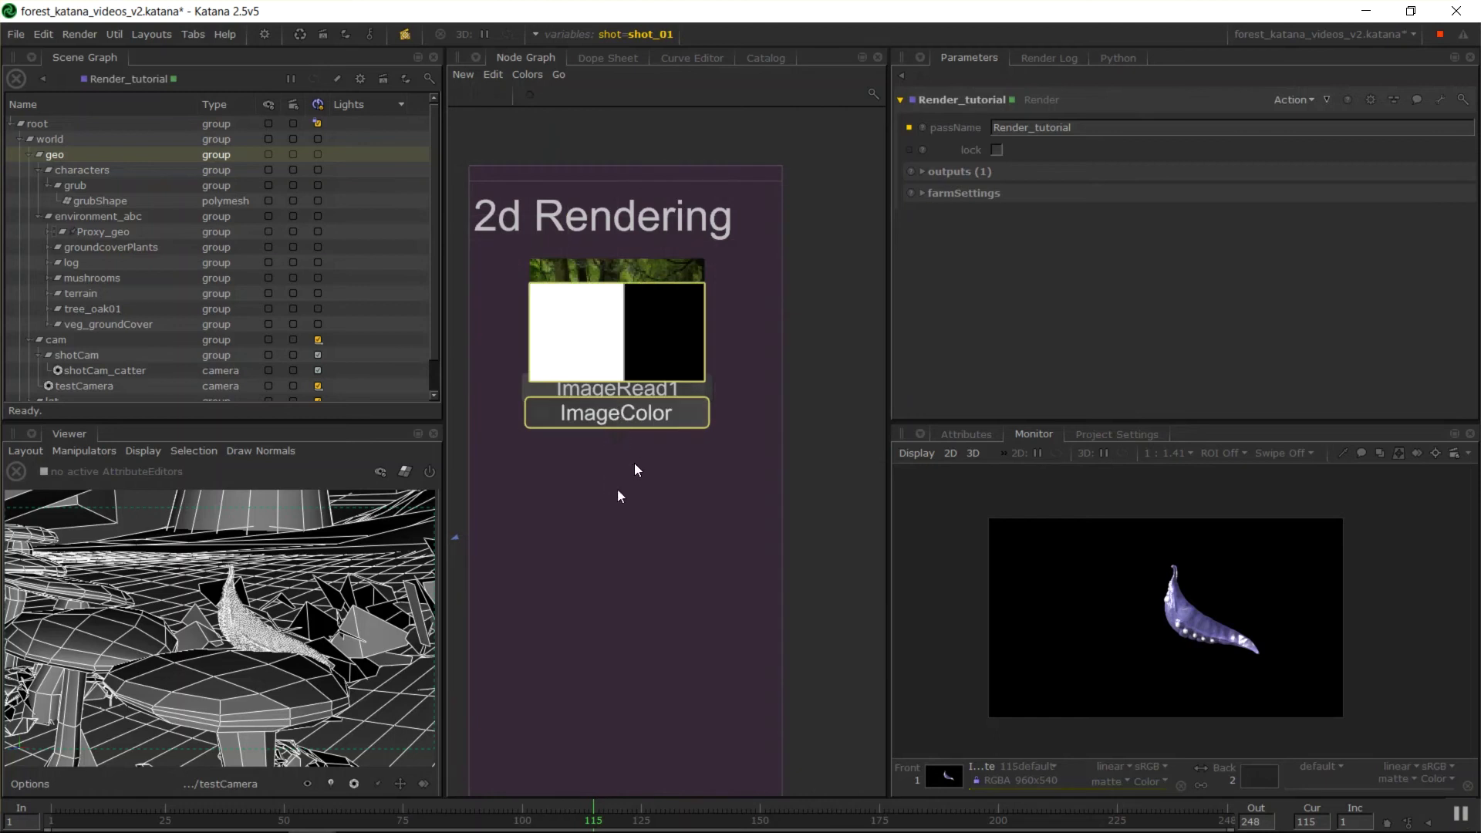
Step: Delete the ImageColor node from the 2d Rendering backdrop
left_click_drag(652, 424, 631, 522)
key("Delete")
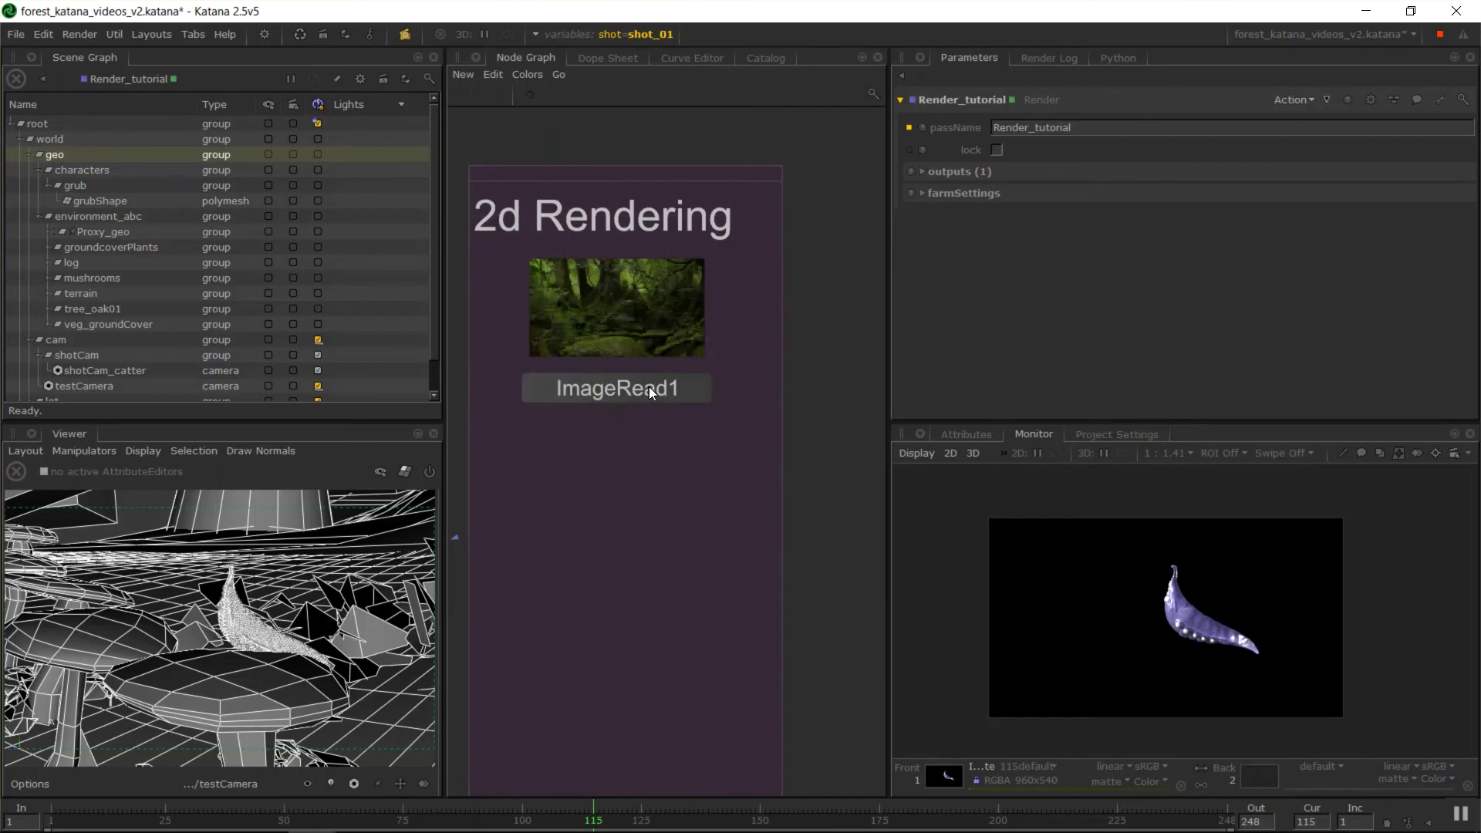
left_click_drag(650, 386, 651, 410)
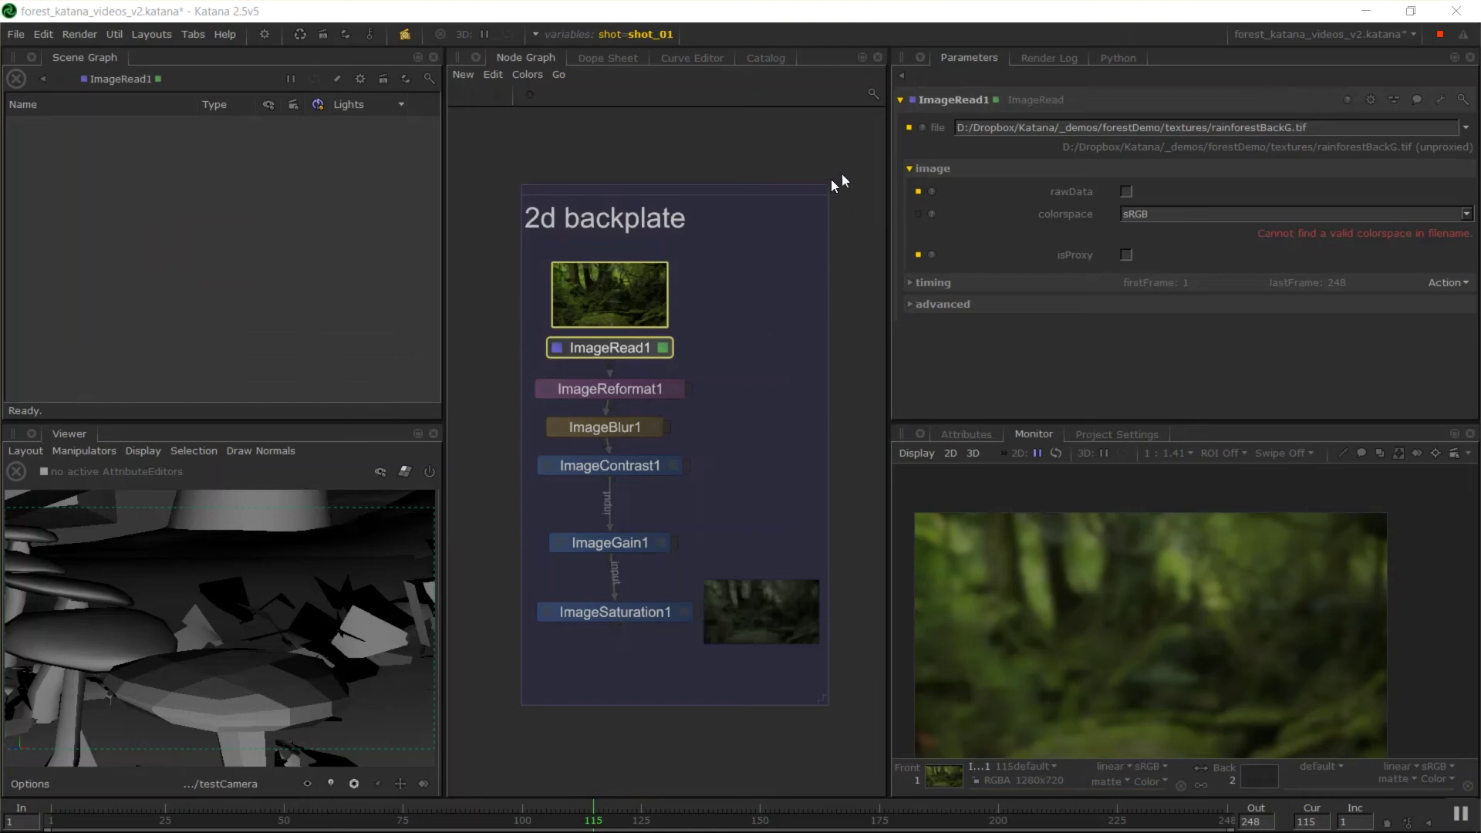
Step: Render the ImageRead1 node of the 2d backplate and view the whole source image in the Monitor
left_click(715, 404)
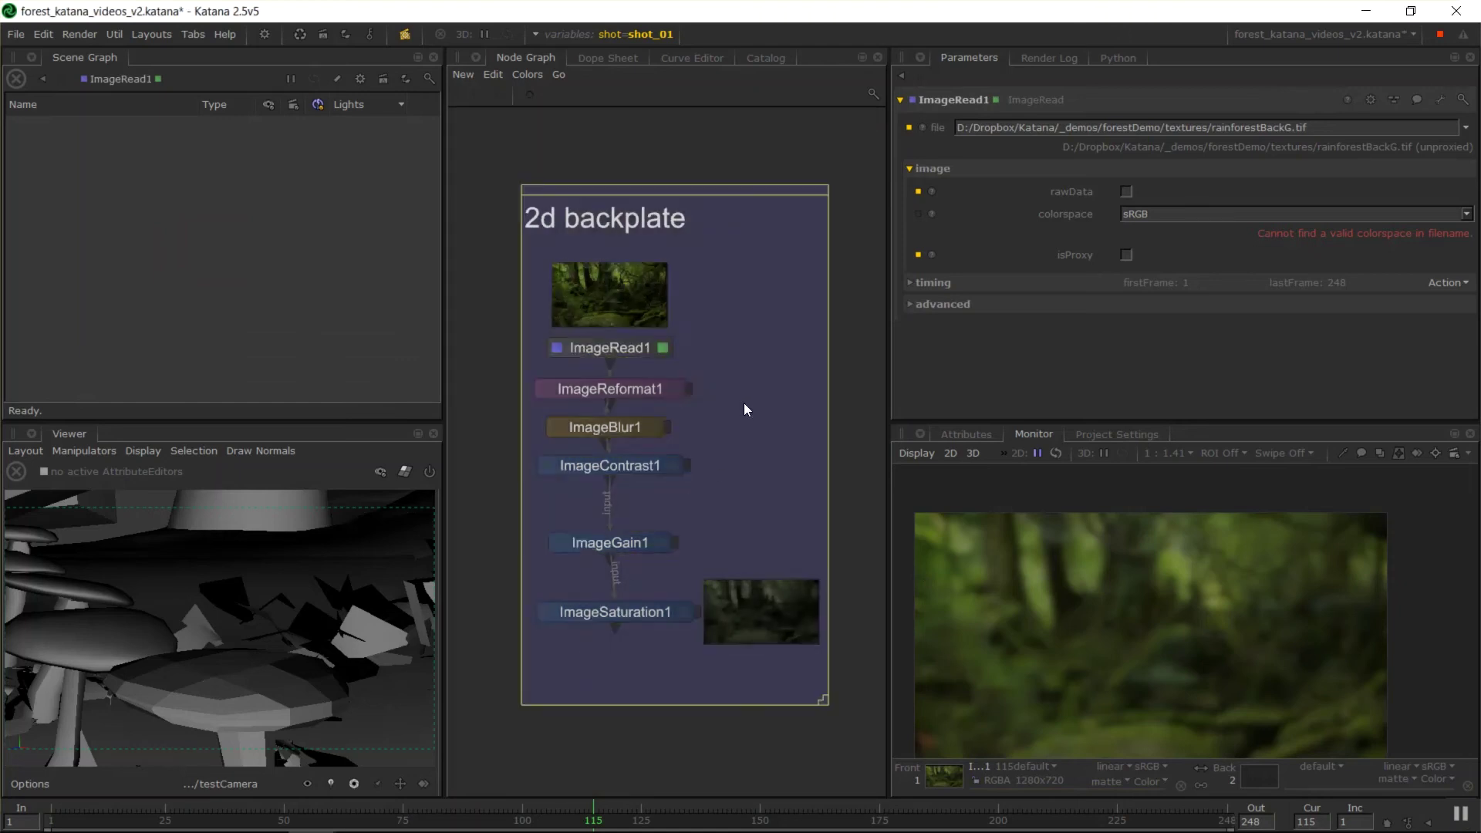
left_click(638, 345)
right_click(641, 349)
left_click(711, 373)
scroll(1260, 618, "down", 3)
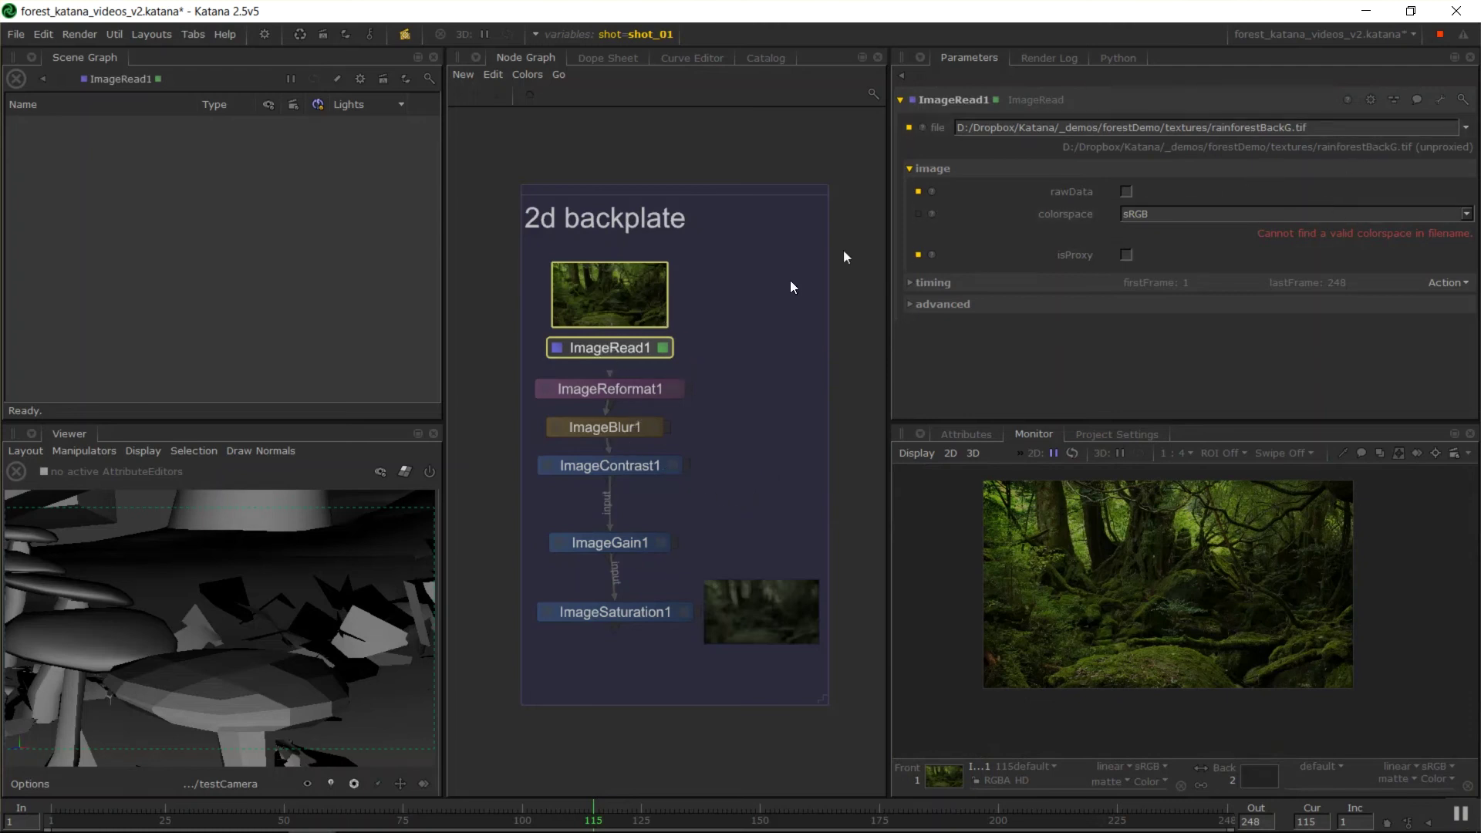
Step: Open the ImageReformat1 parameters and check the available resolution presets without changing the setting
left_click(654, 389)
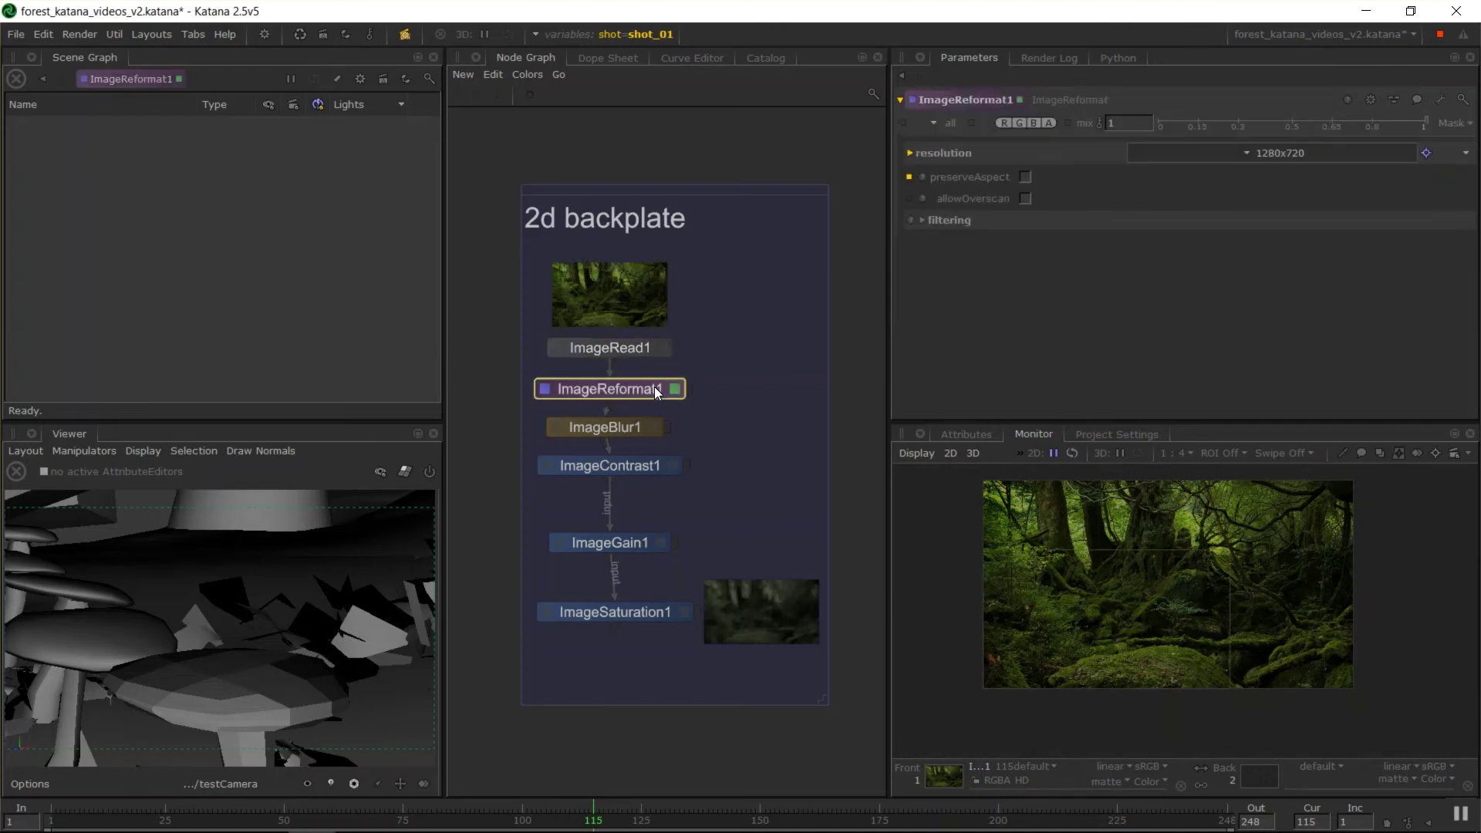
right_click(654, 388)
left_click(614, 353)
left_click(1249, 151)
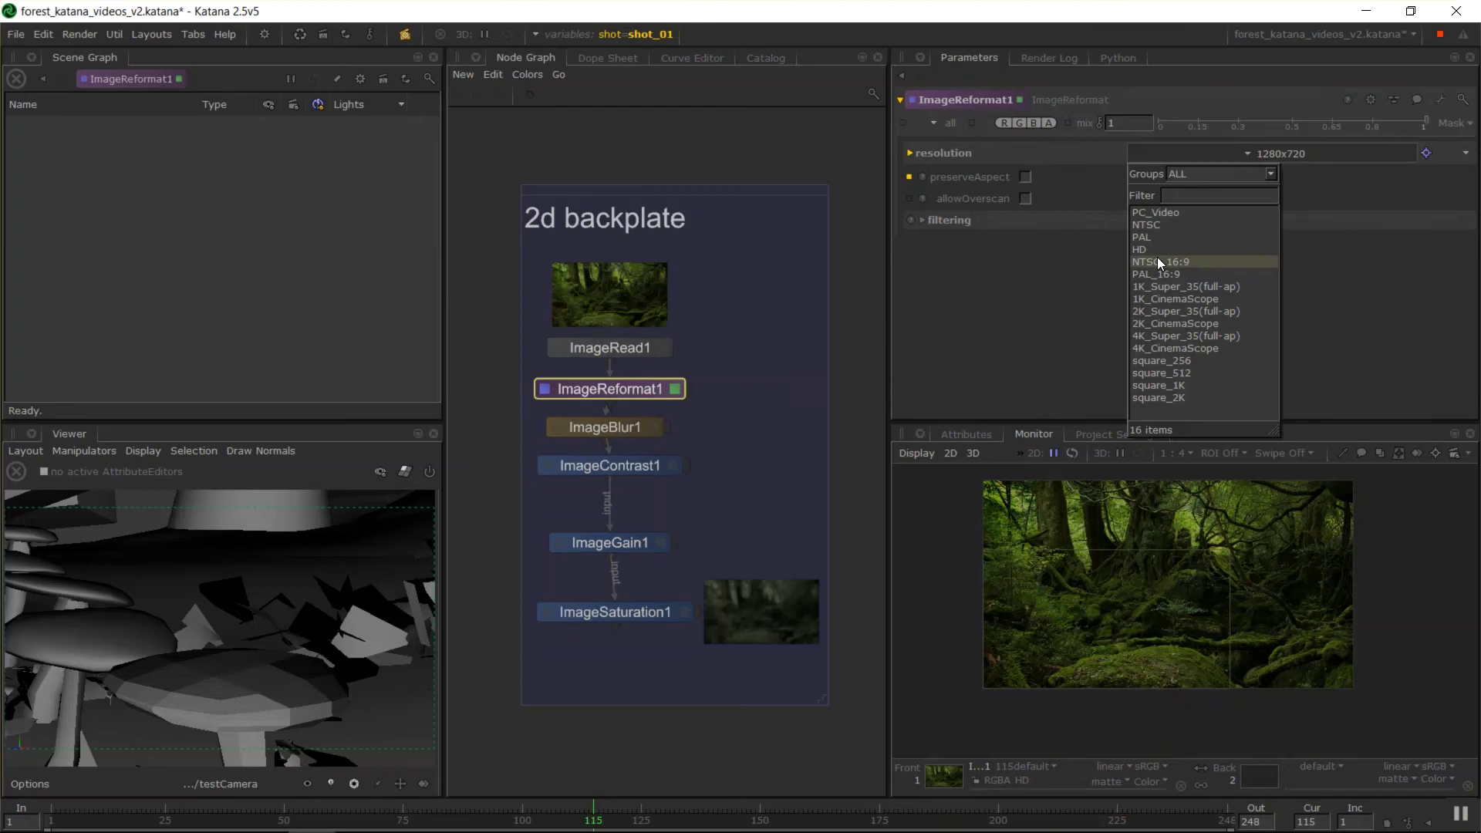
left_click(1386, 351)
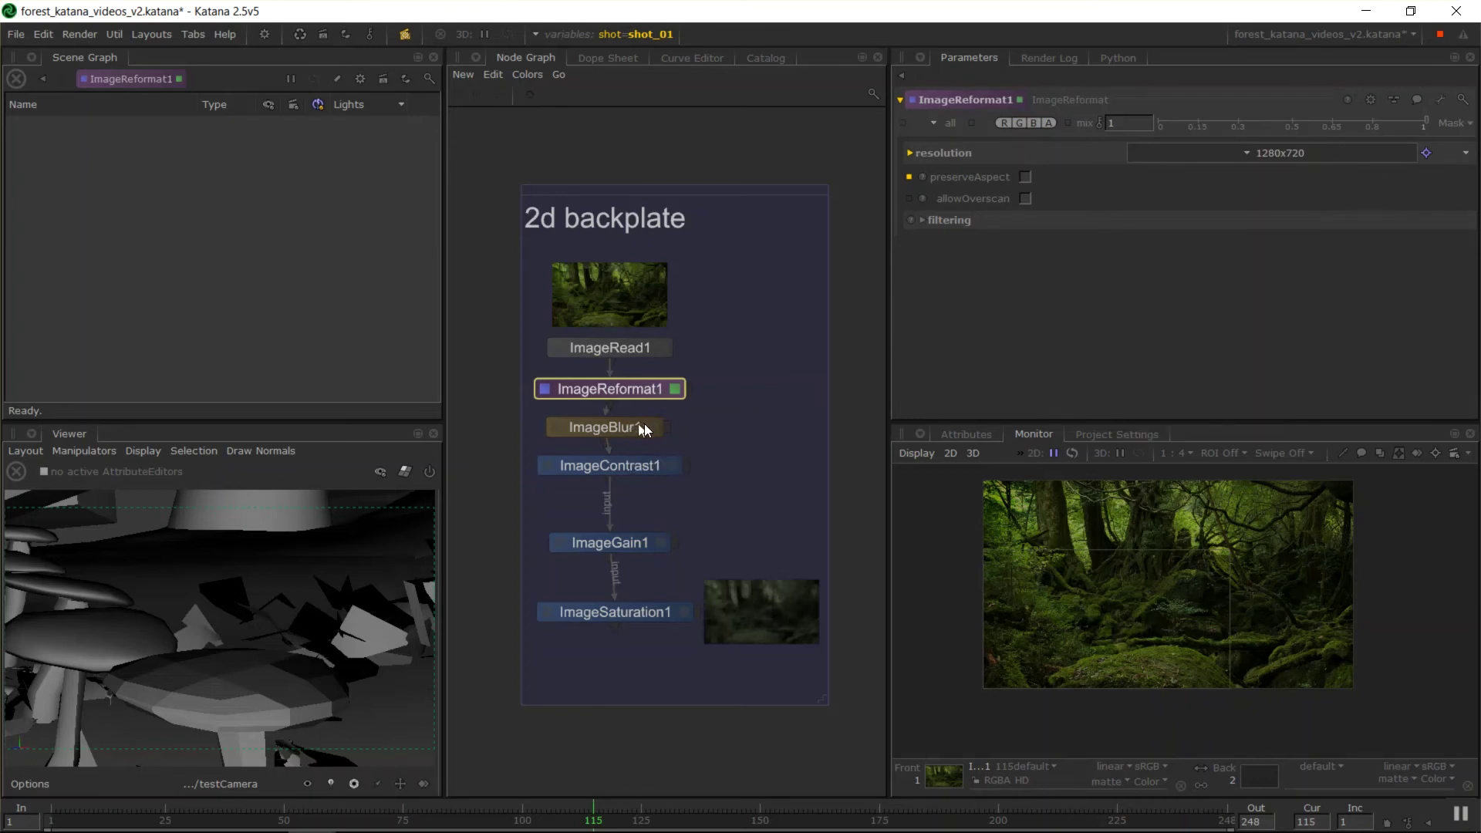
Step: Go through the remaining 2d backplate nodes, from ImageBlur1 to ImageSaturation1, and open the parameters of ImageSaturation1
double_click(645, 428)
double_click(640, 468)
left_click(665, 539)
double_click(649, 609)
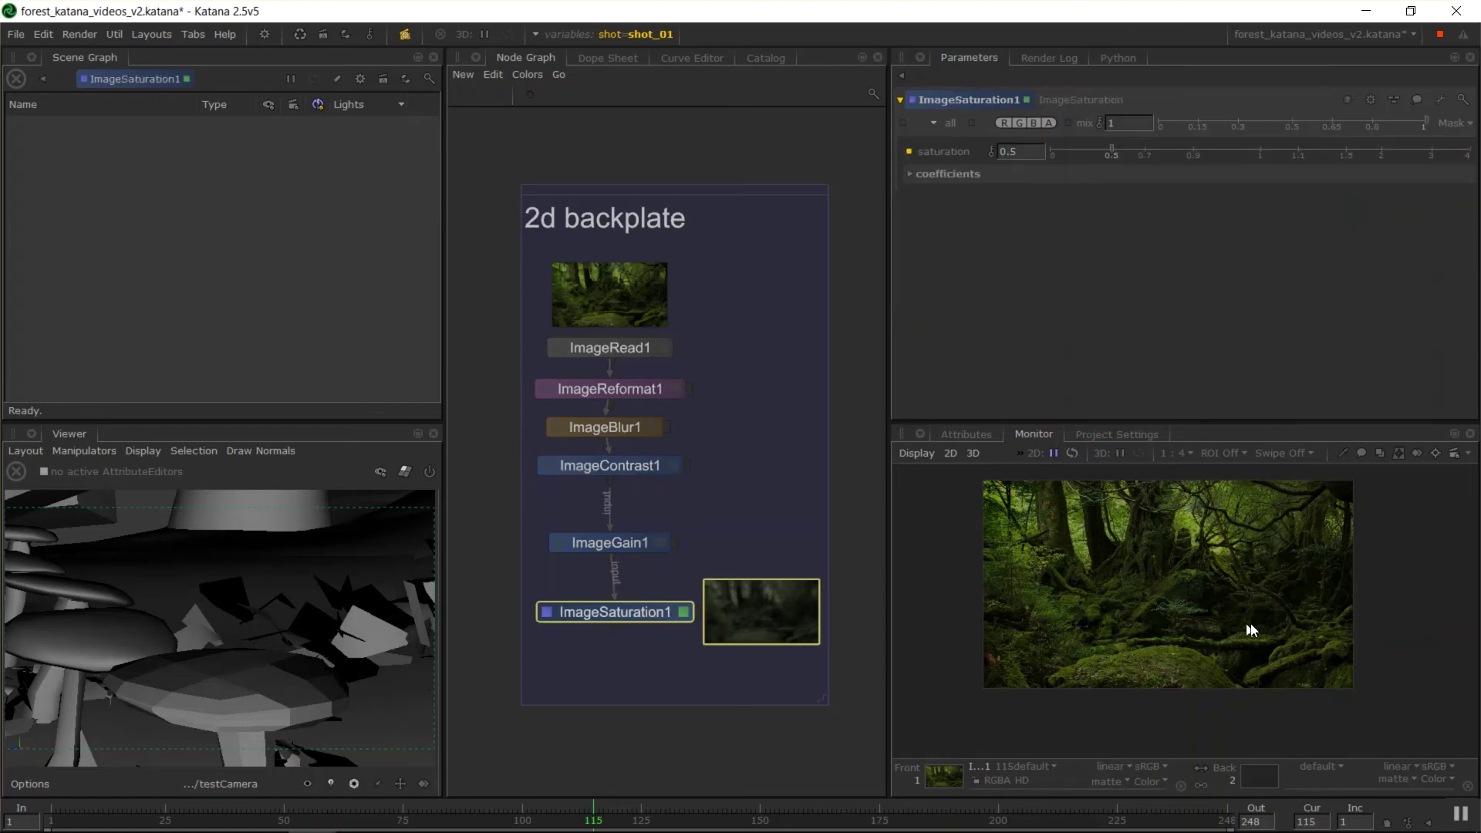
Step: Render the ImageSaturation1 node and inspect the processed backplate in the Monitor
right_click(654, 605)
left_click(694, 630)
scroll(1049, 654, "up", 2)
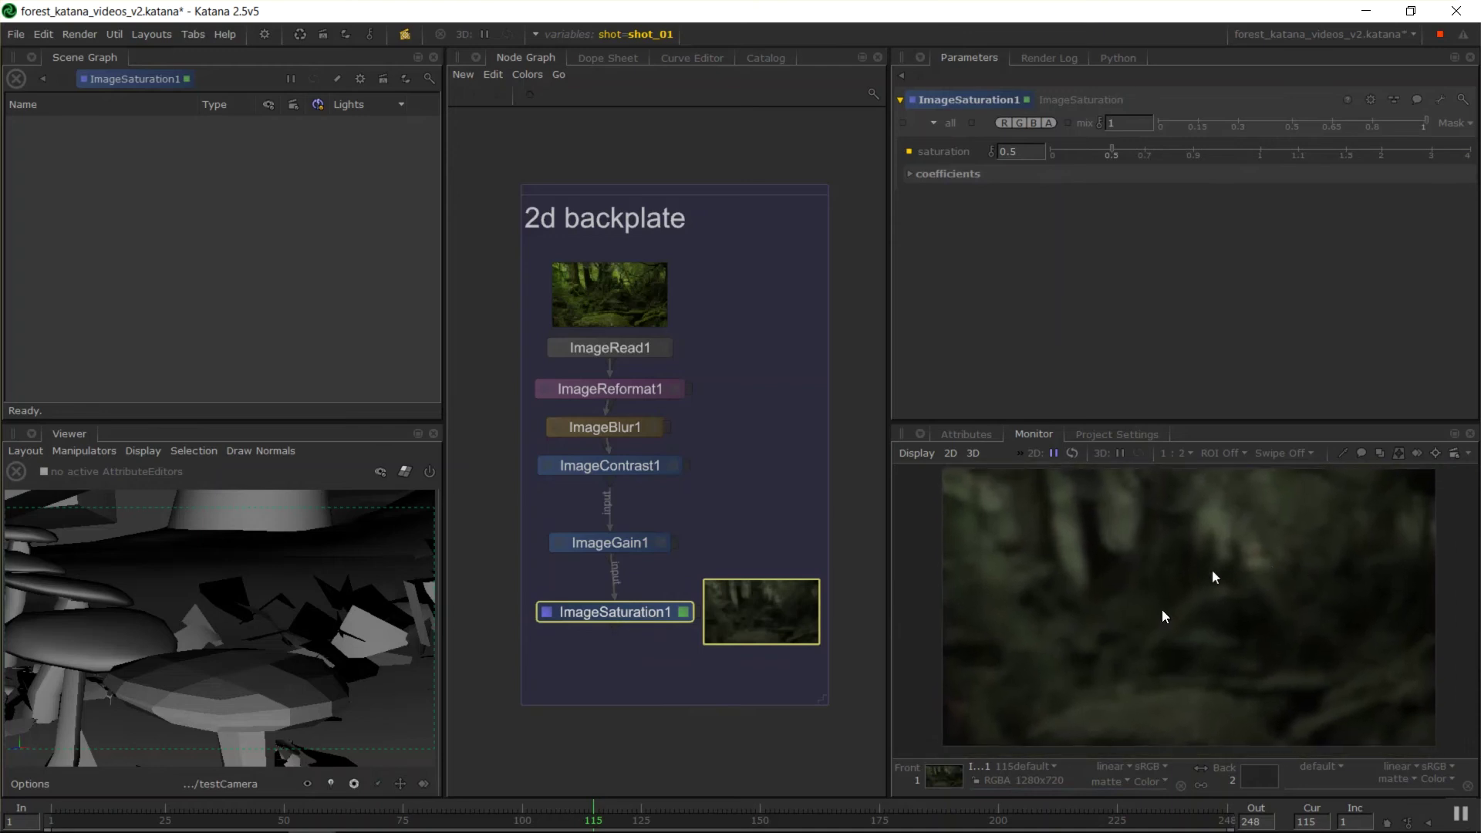
middle_click_drag(1266, 622, 1209, 632)
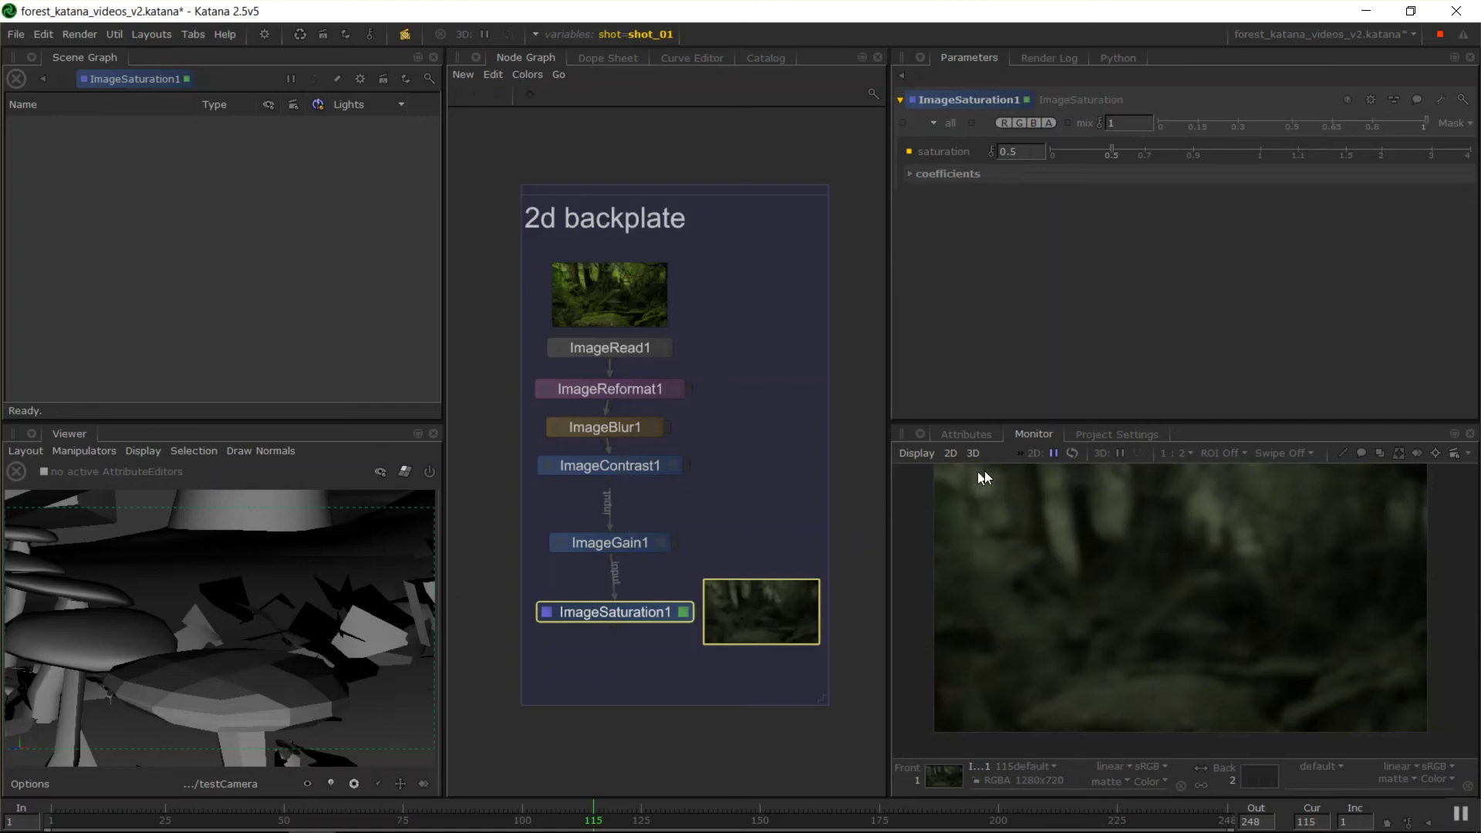
Step: Set the Monitor's 2D render update mode to Continuous, and edit and view ImageReformat1
left_click(1054, 453)
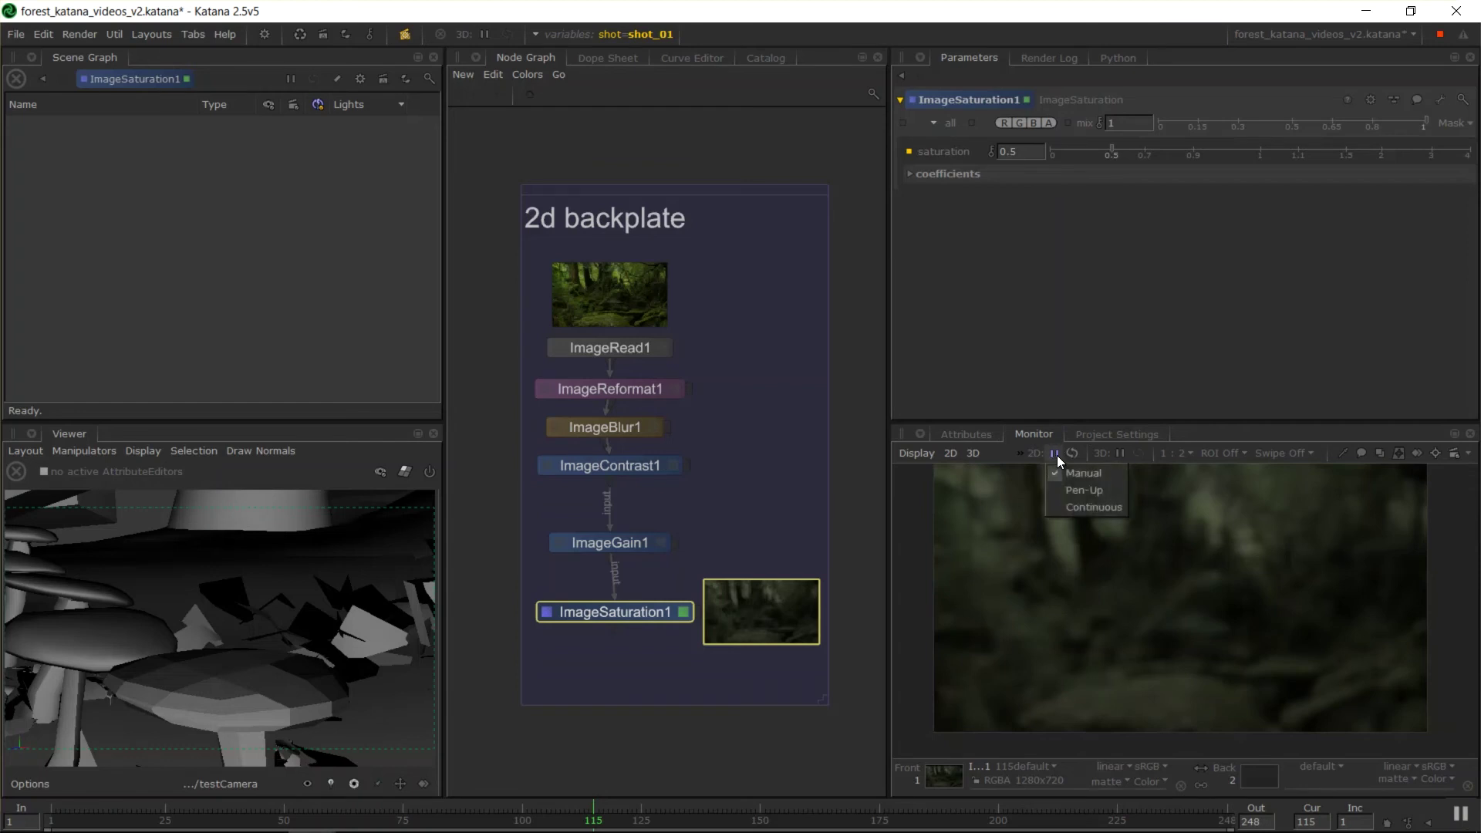
left_click(1096, 506)
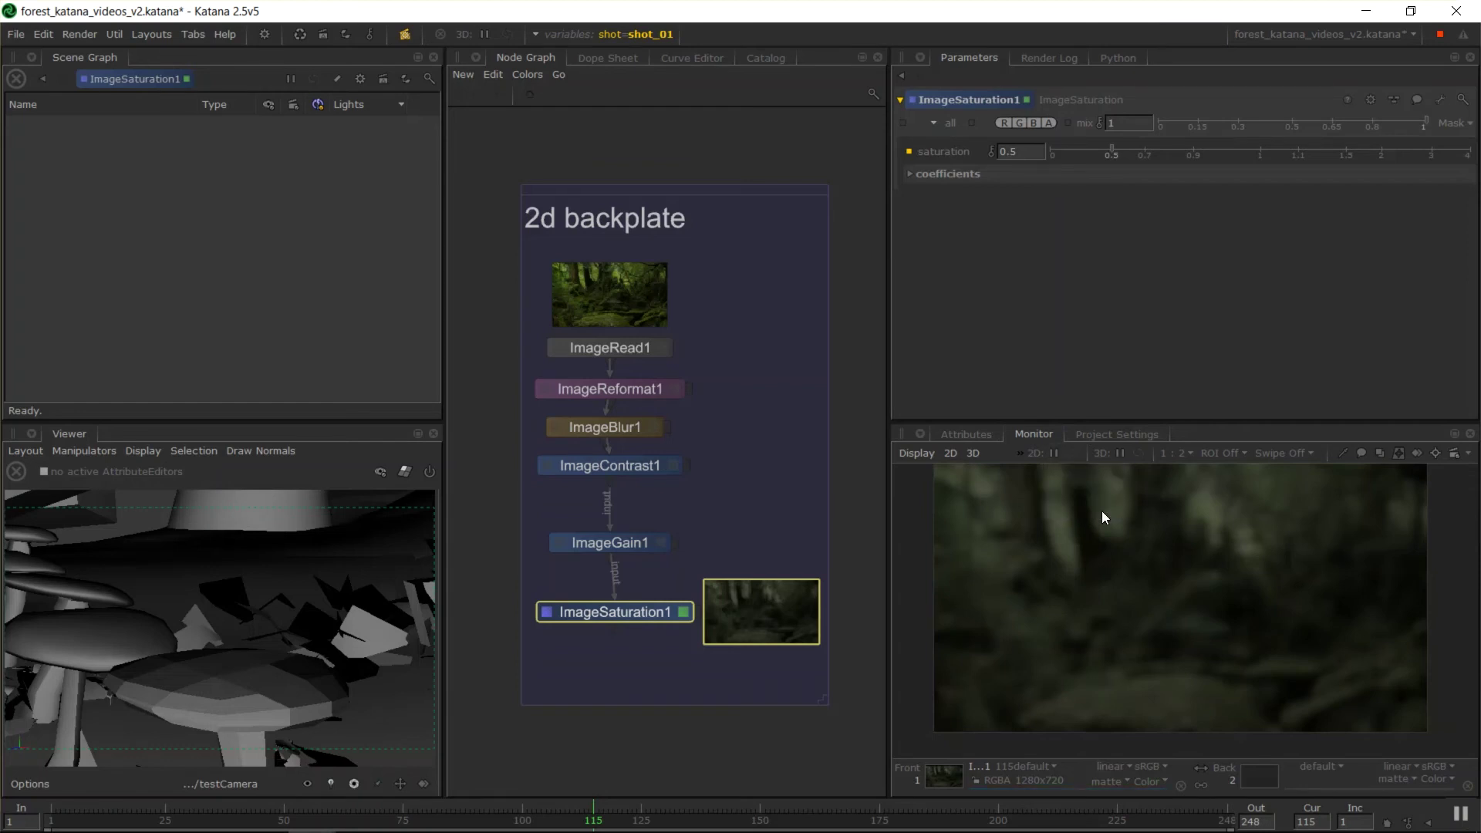
left_click(635, 387)
key("e")
key("v")
Step: Edit and view ImageRead1 and ImageSaturation1 in turn to compare the source and processed backplate in the Monitor
left_click(623, 349)
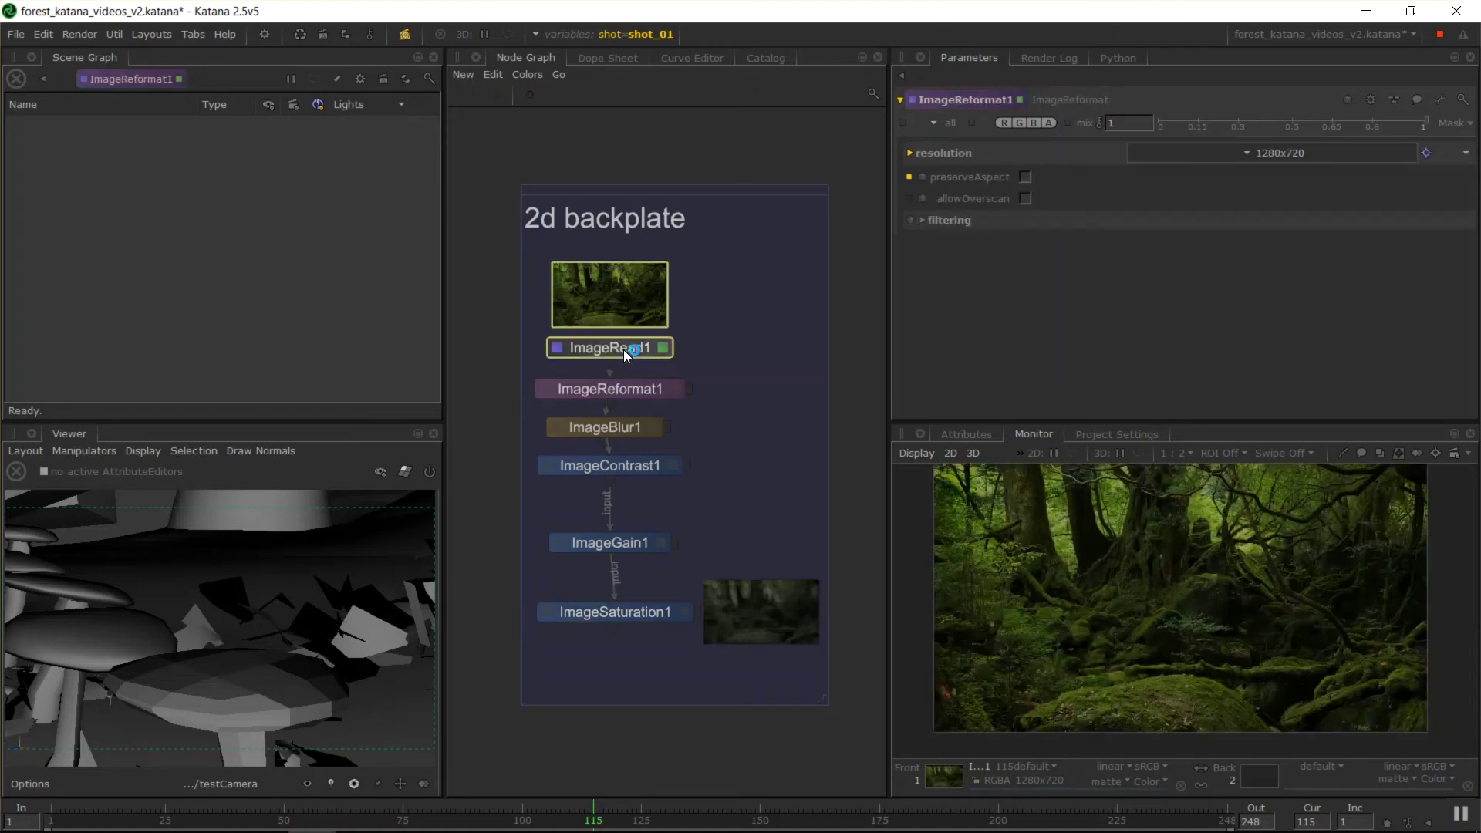
key("e")
key("v")
left_click(640, 610)
key("e")
key("v")
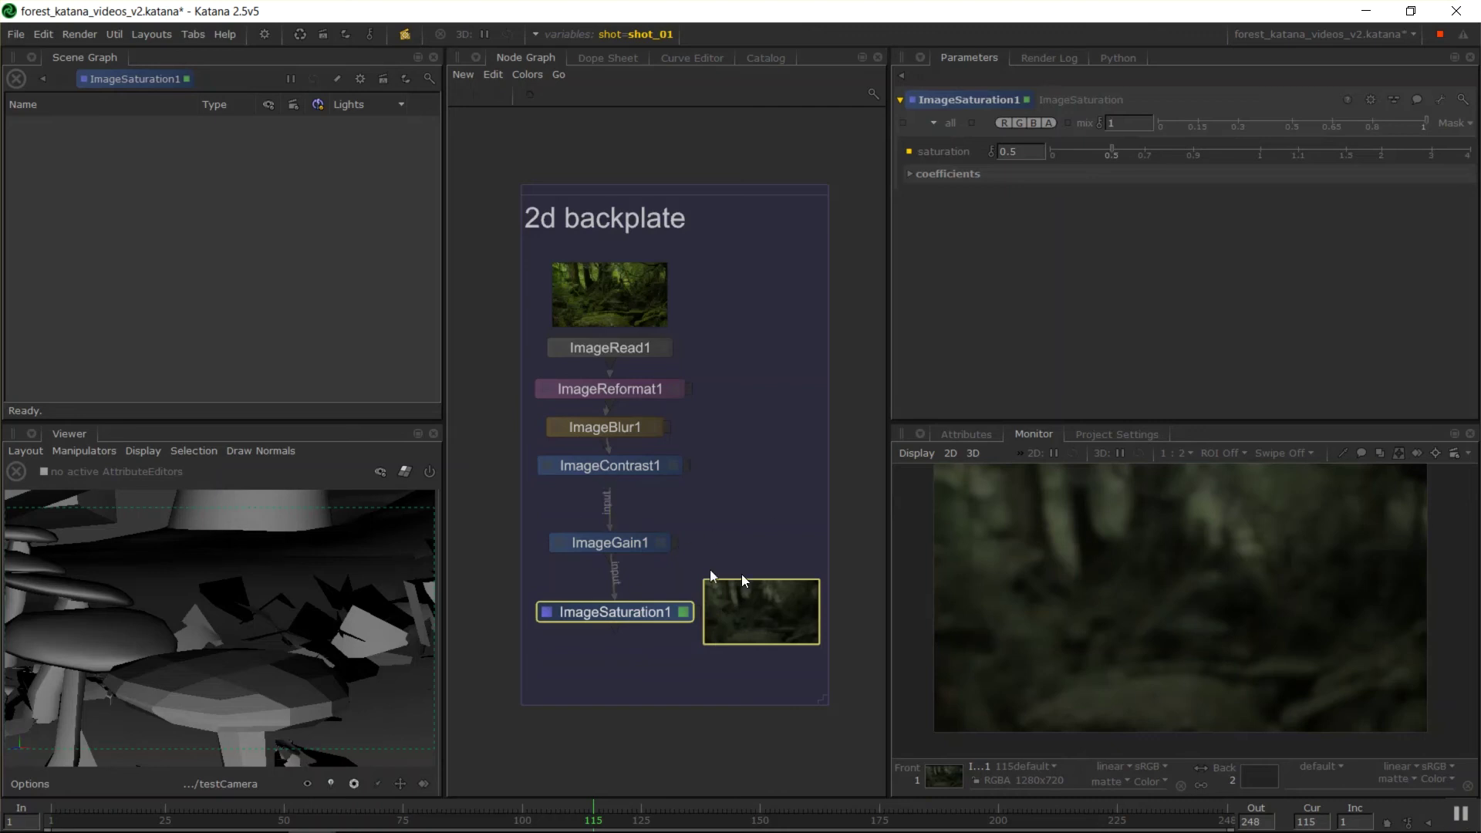
Step: Show the Monitor's underlay and overlay controls and bring up the Catalog
middle_click_drag(794, 459, 712, 422)
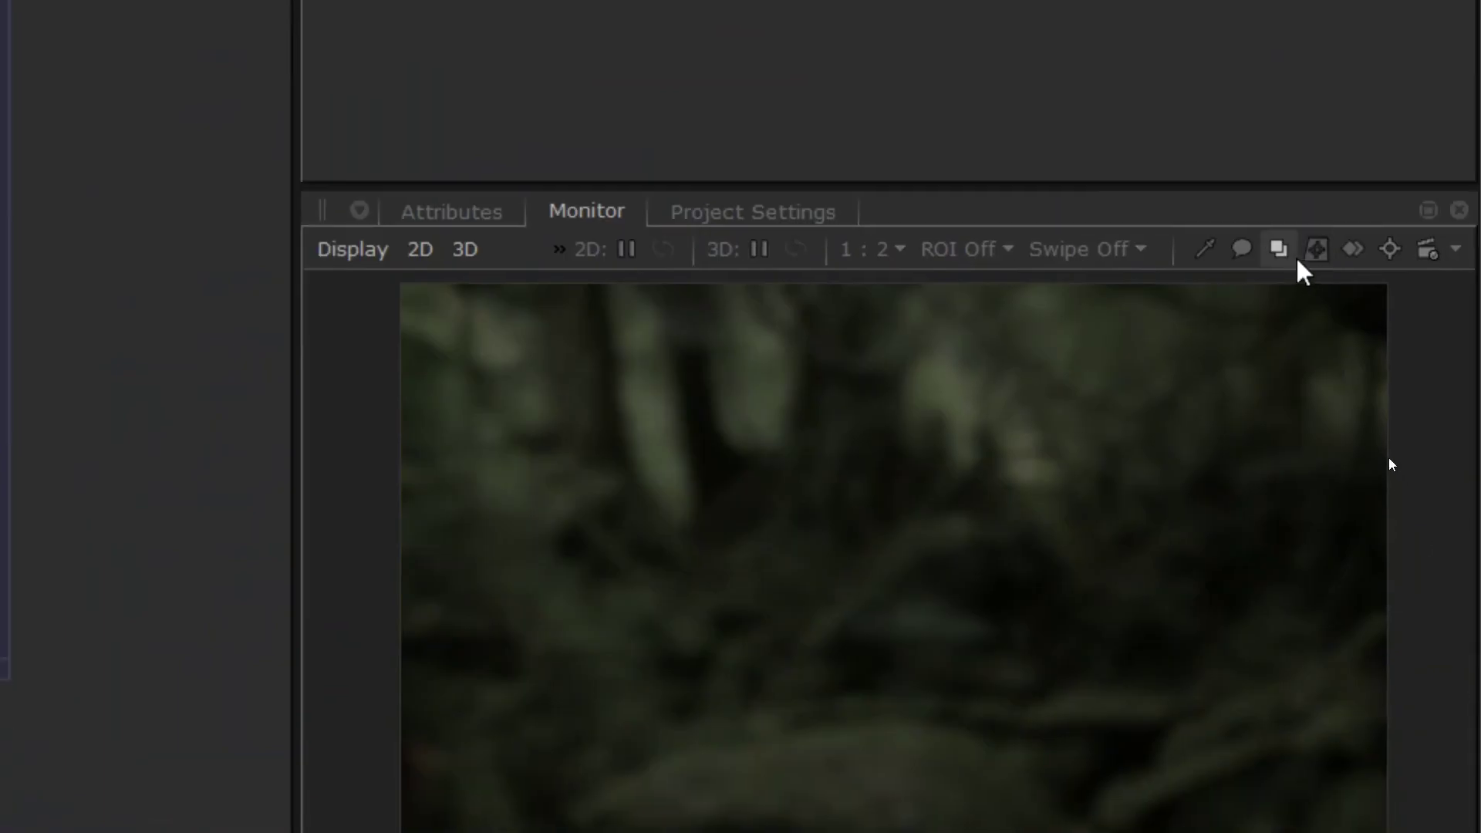
left_click(1379, 455)
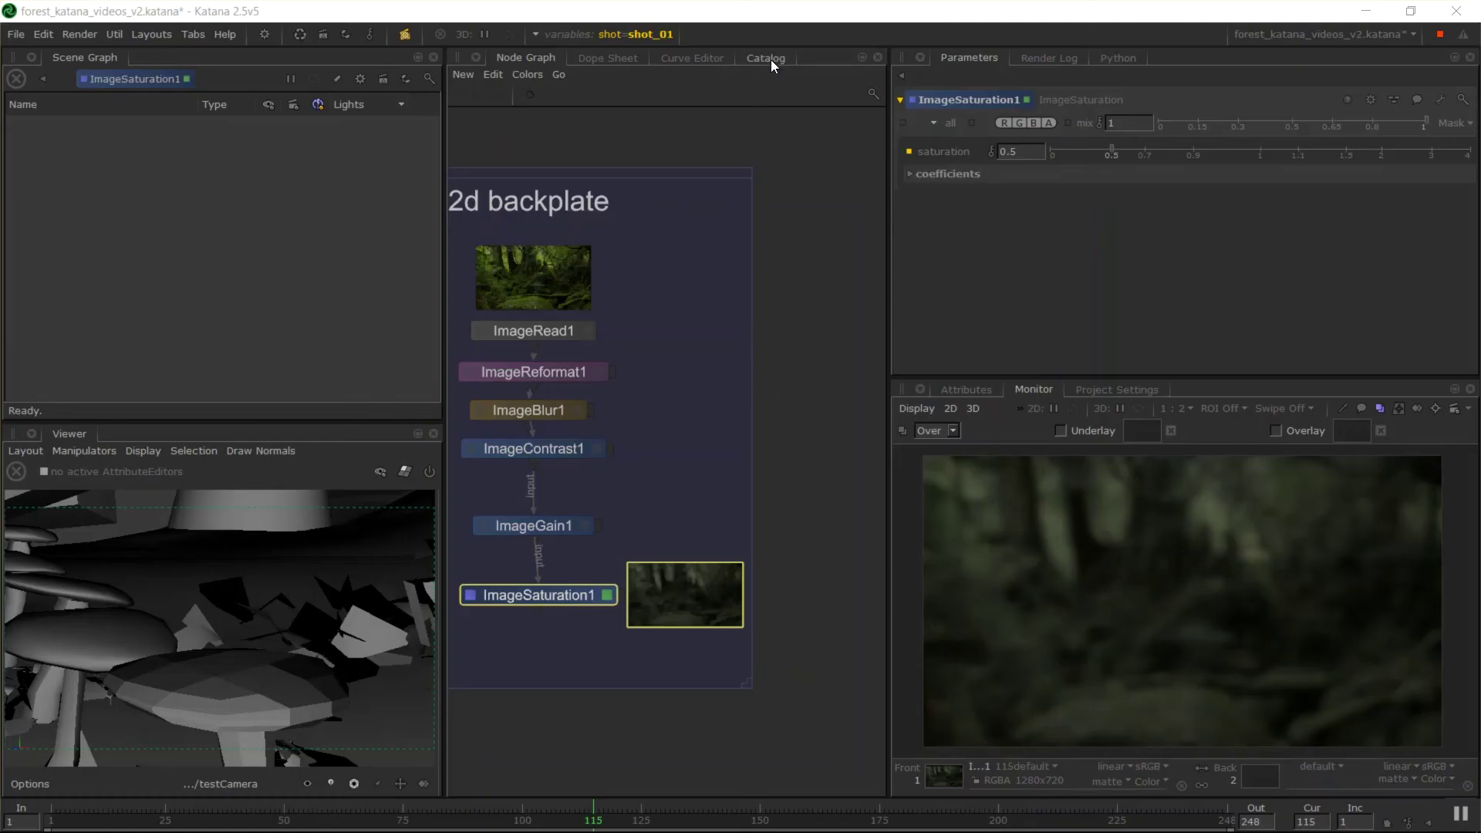
left_click(770, 58)
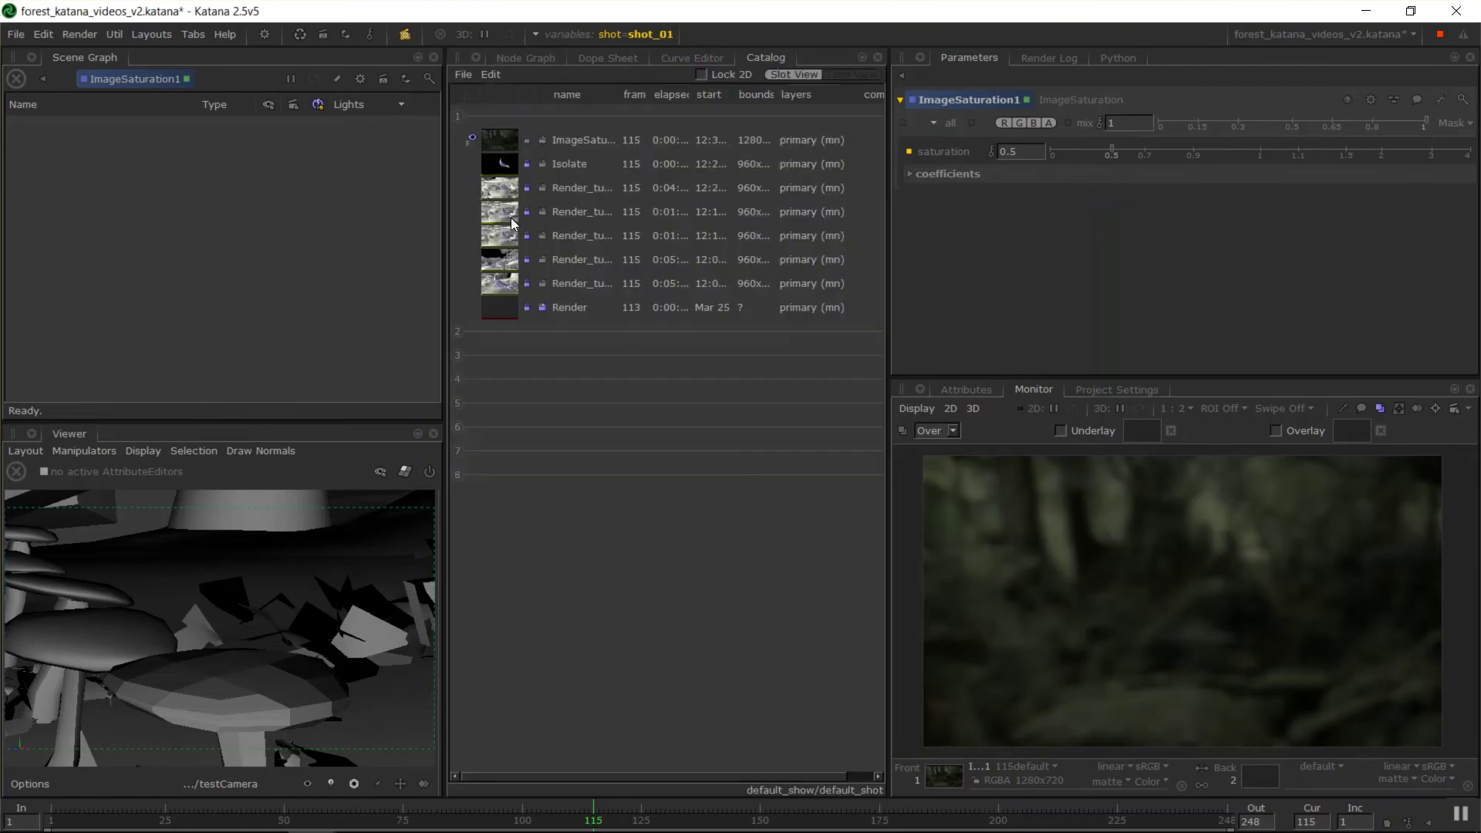
Step: Display several earlier Render_tutorial renders from the Catalog in the Monitor, ending on the Isolate render
left_click(506, 260)
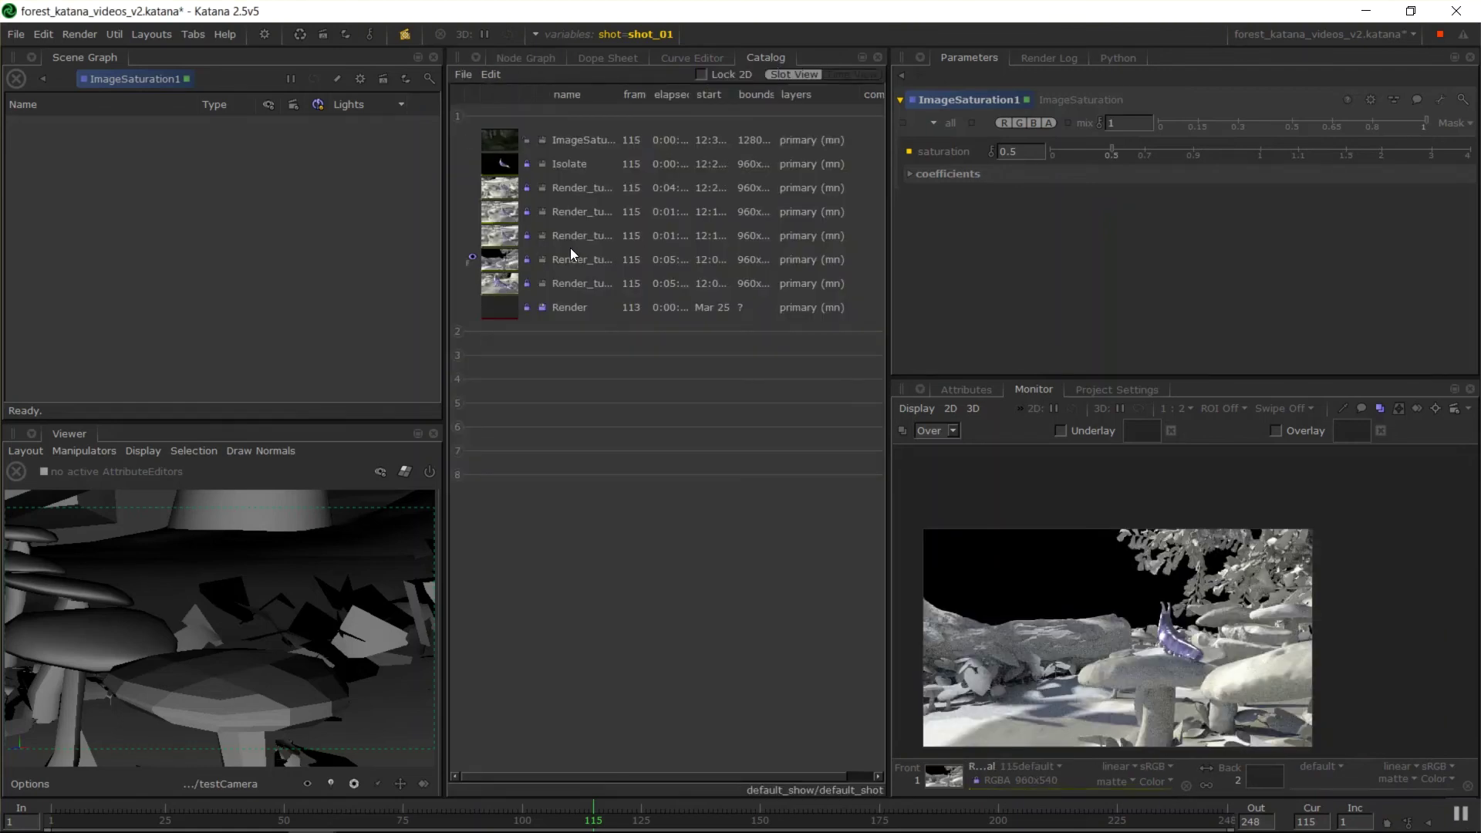
left_click(503, 213)
left_click(505, 189)
left_click(505, 164)
left_click_drag(506, 139, 505, 164)
Step: Open the Render Log and read through the log of the Isolate render
left_click(1047, 58)
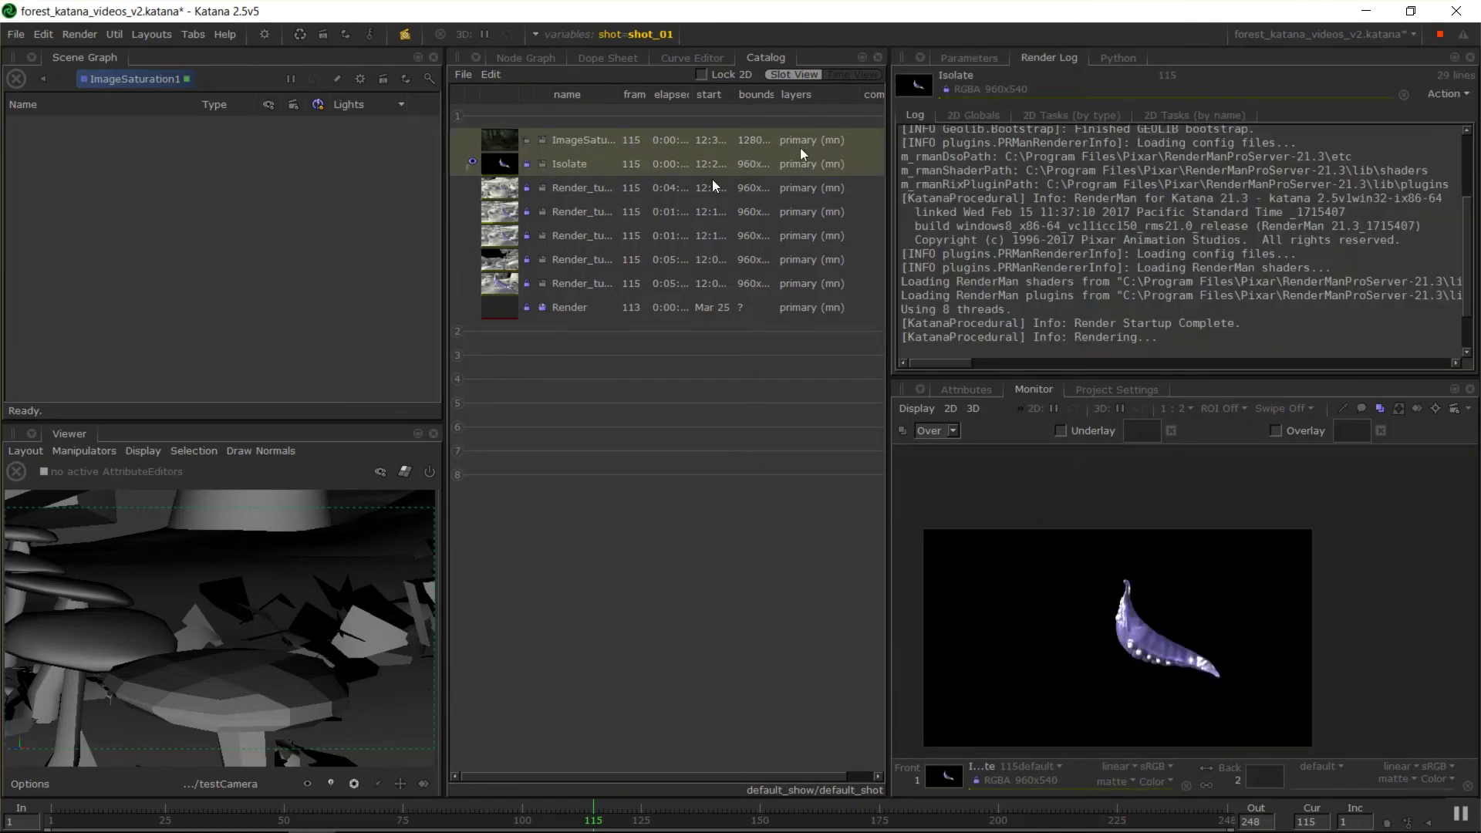
left_click(506, 189)
left_click(498, 166)
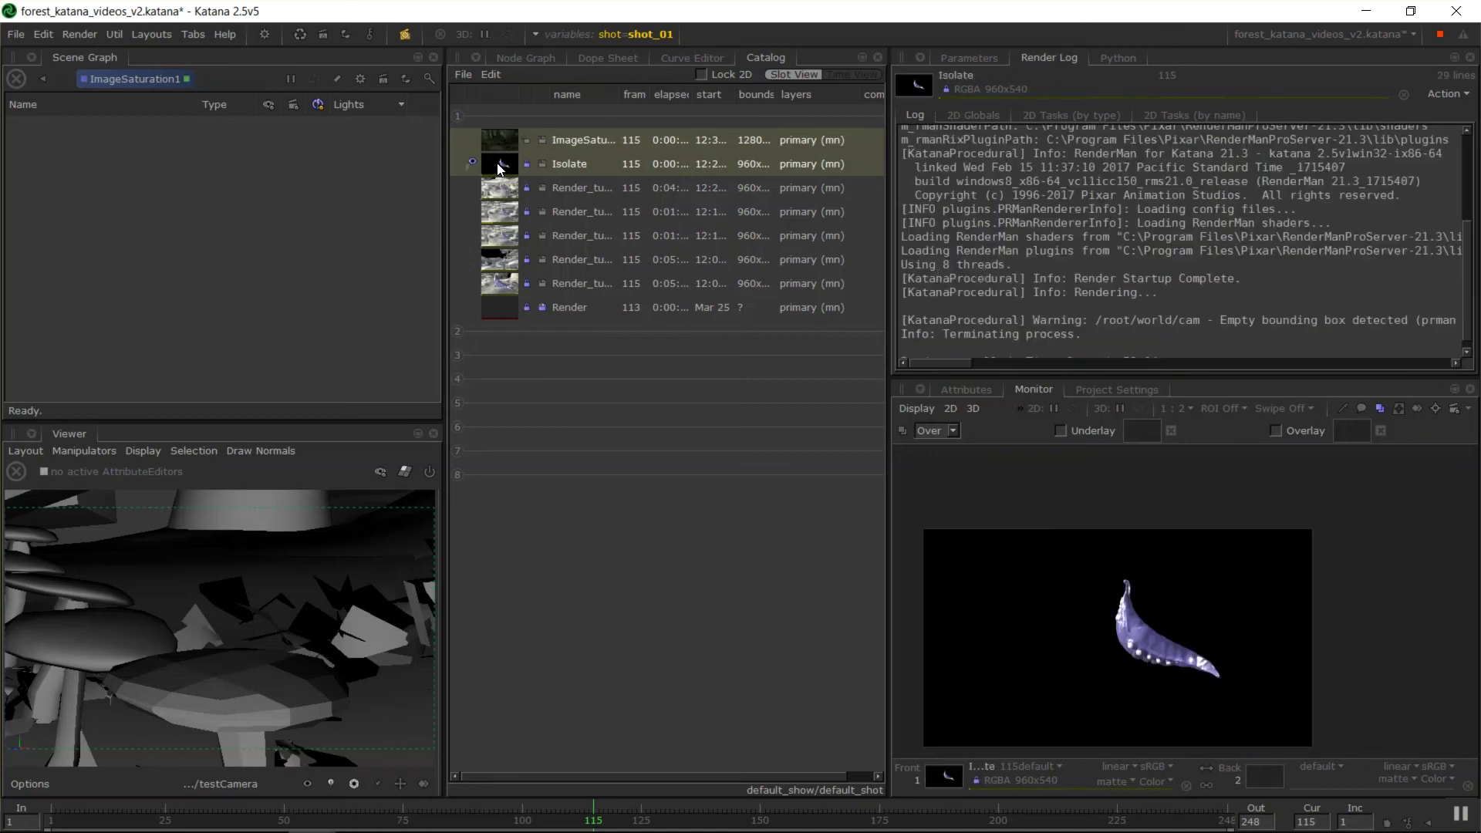
scroll(1133, 282, "down", 1)
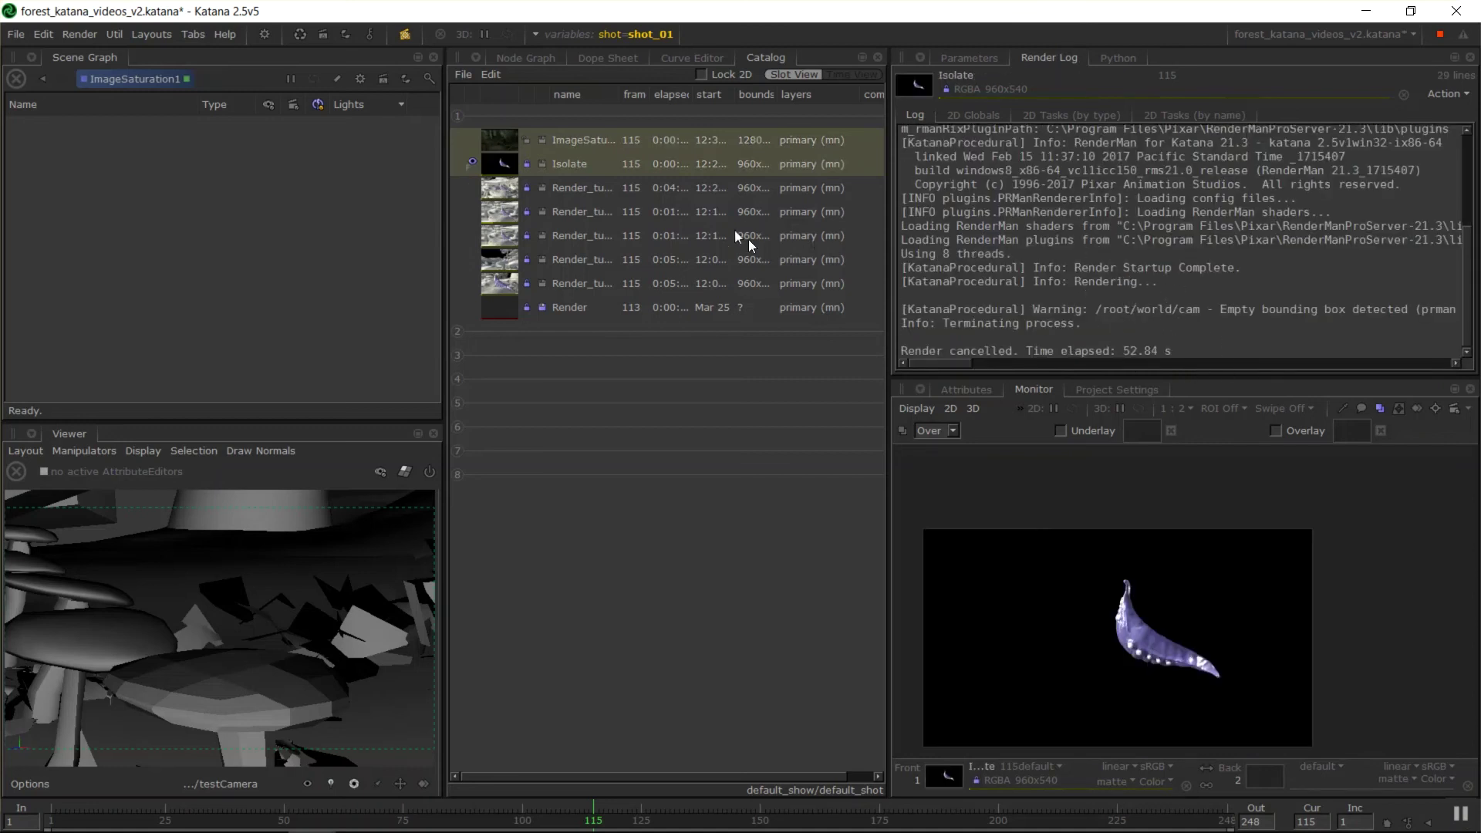
Step: Compare the Render Logs of the Isolate, earlier Render_tutorial and ImageSaturation1 renders by displaying them from the Catalog
left_click_drag(1180, 352, 1068, 325)
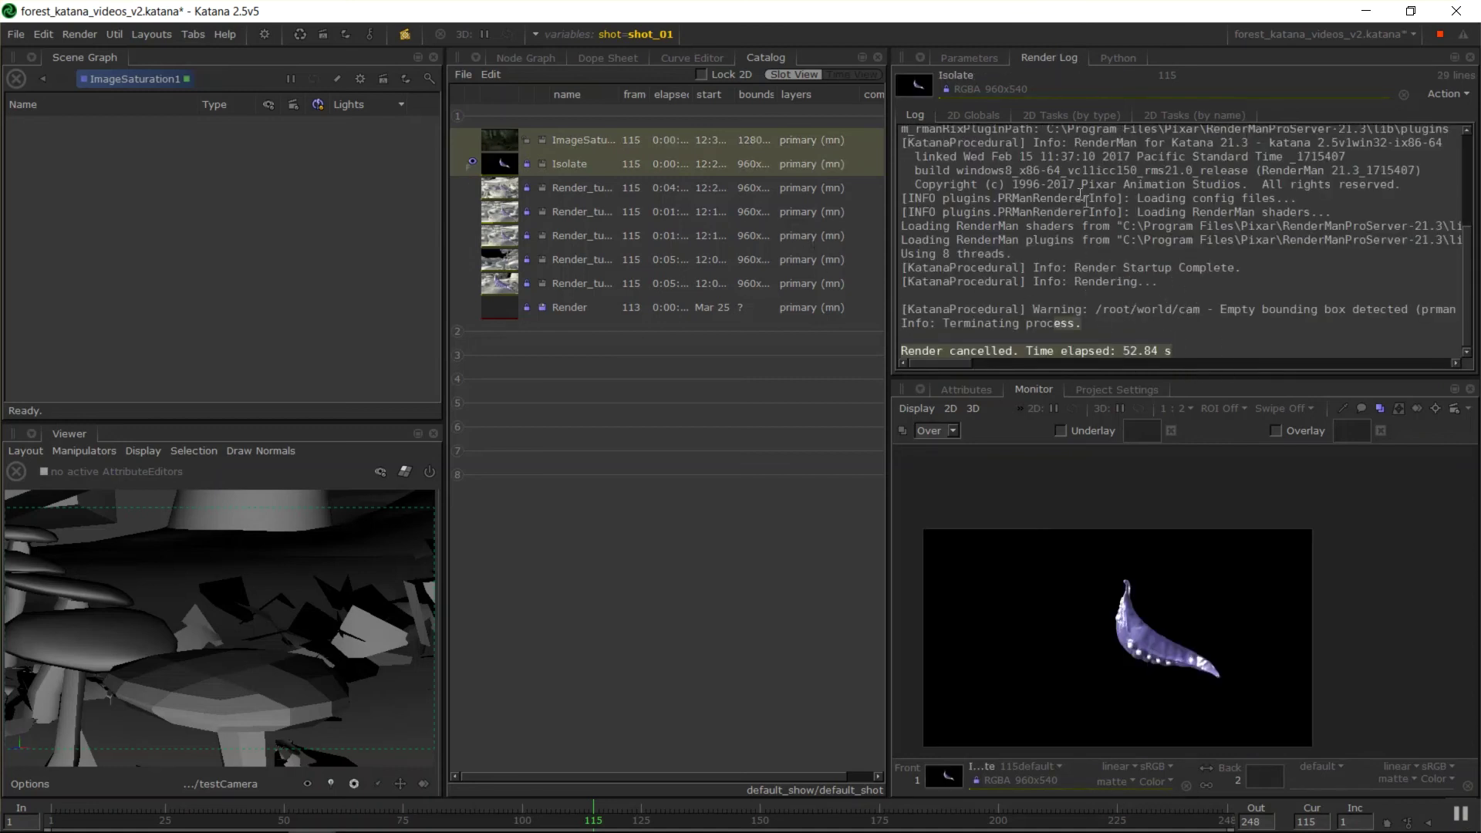
left_click(502, 285)
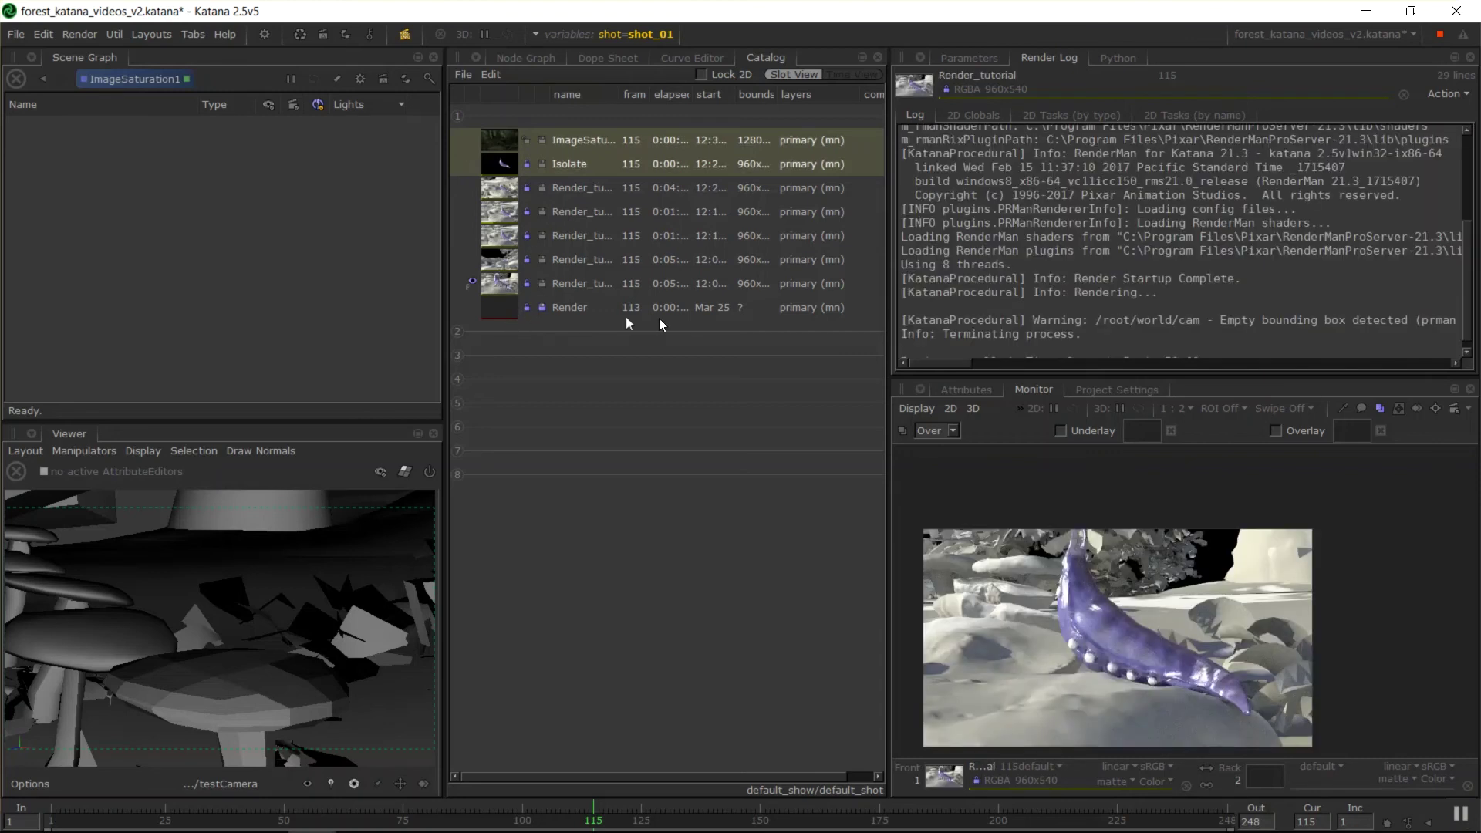
scroll(1107, 225, "down", 1)
left_click(502, 235)
left_click(501, 142)
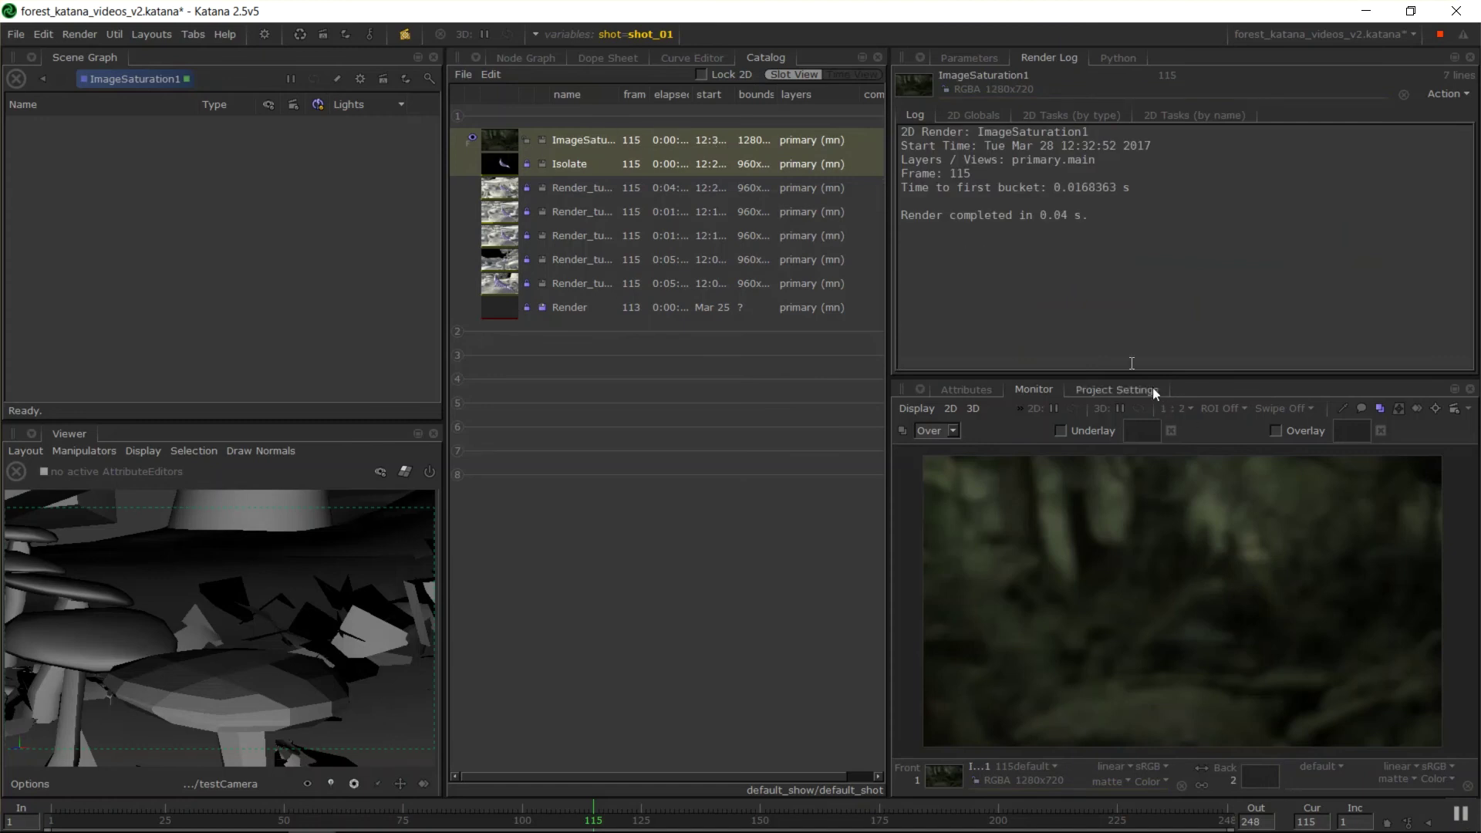
Step: Assign the ImageSaturation1 Catalog render as the Monitor underlay, and start a live render from the Render_tutorial node
left_click_drag(491, 165, 1127, 428)
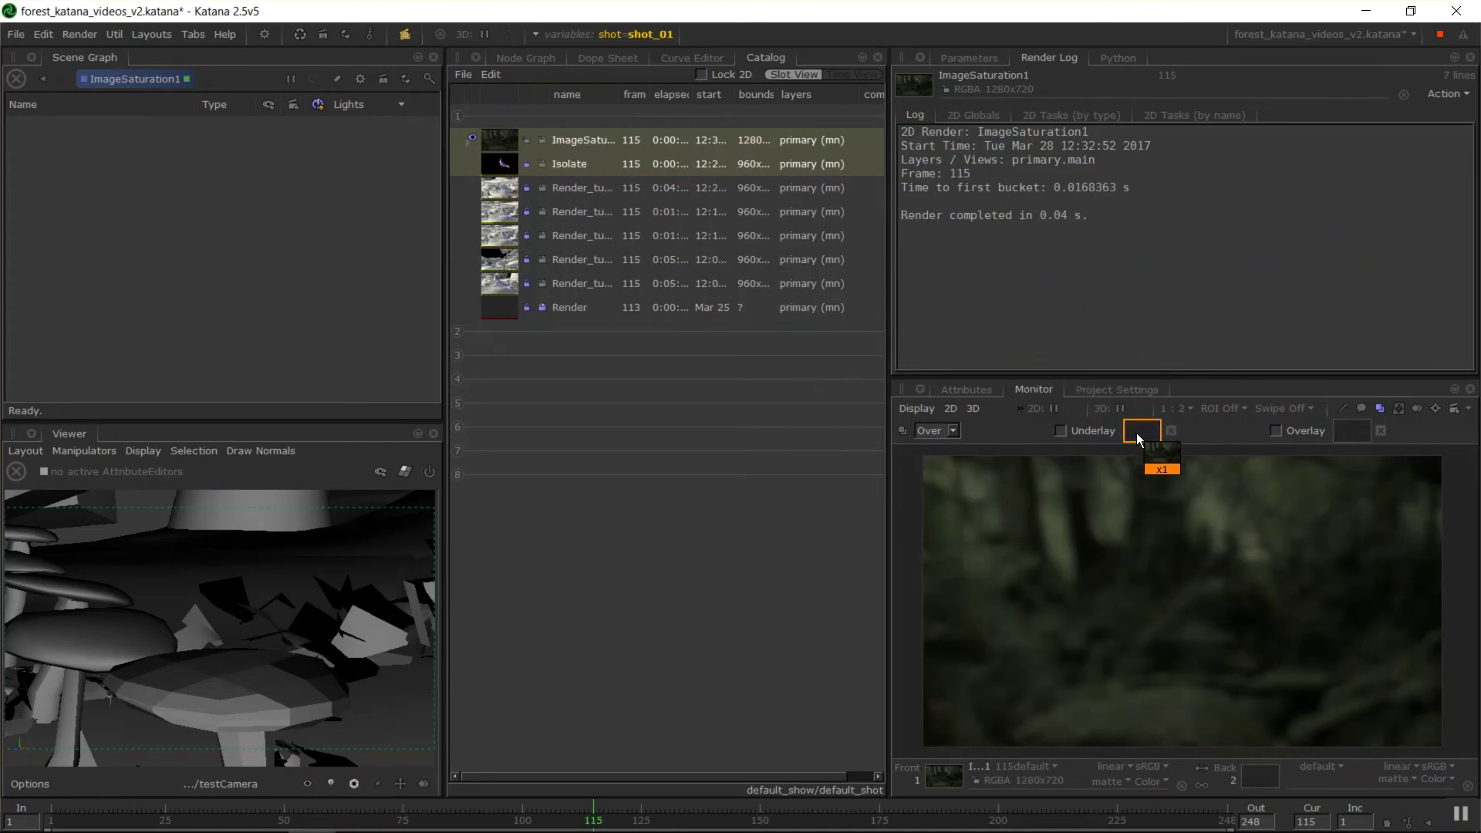
left_click(526, 59)
middle_click_drag(605, 564, 921, 515)
right_click(687, 609)
left_click(747, 386)
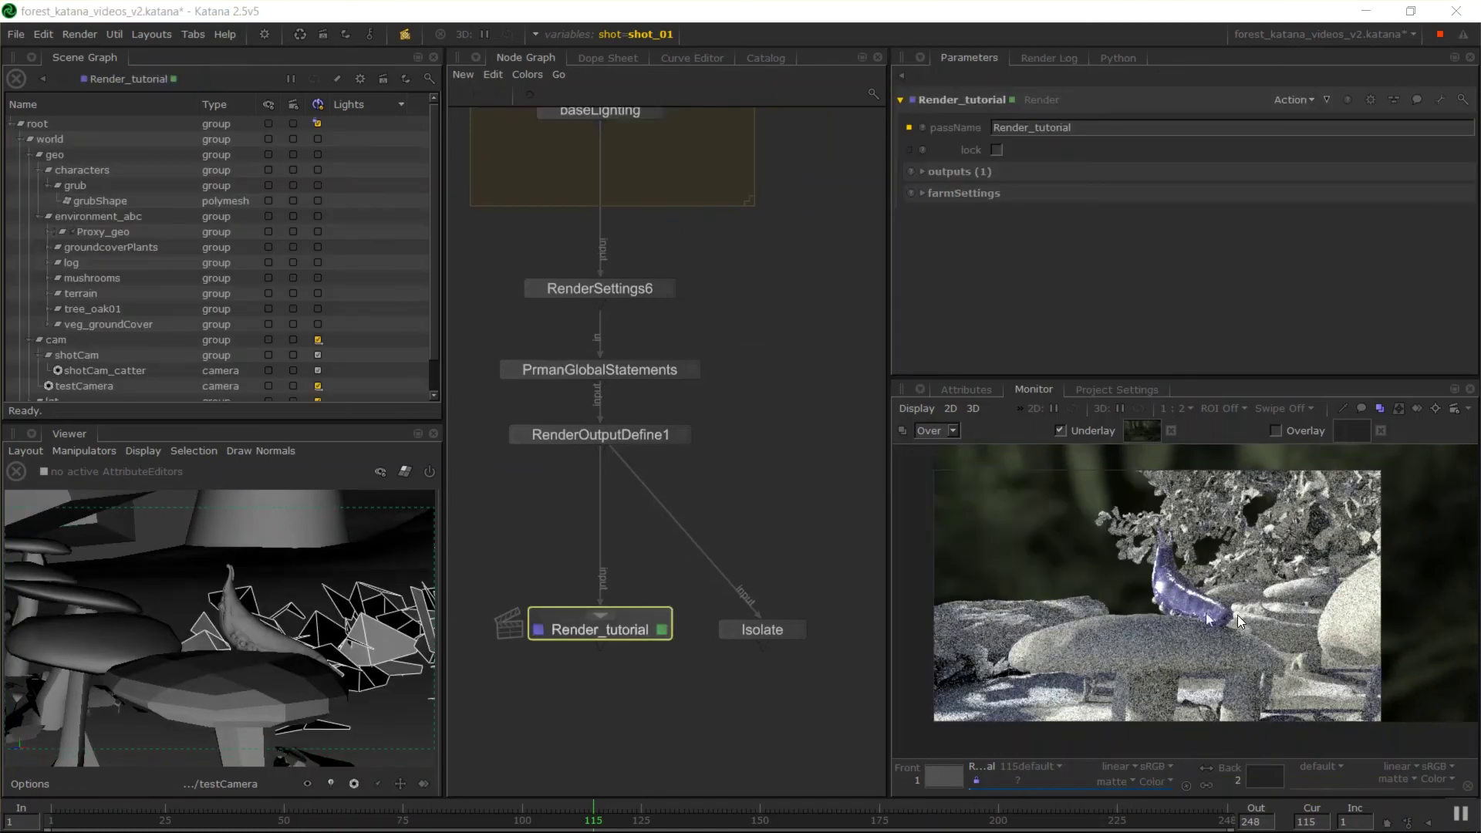
Step: Edit ImageReformat1 in the 2D backplate group, and show its resolution presets and its width and height parameters
scroll(1191, 548, "up", 1)
scroll(1213, 570, "down", 4)
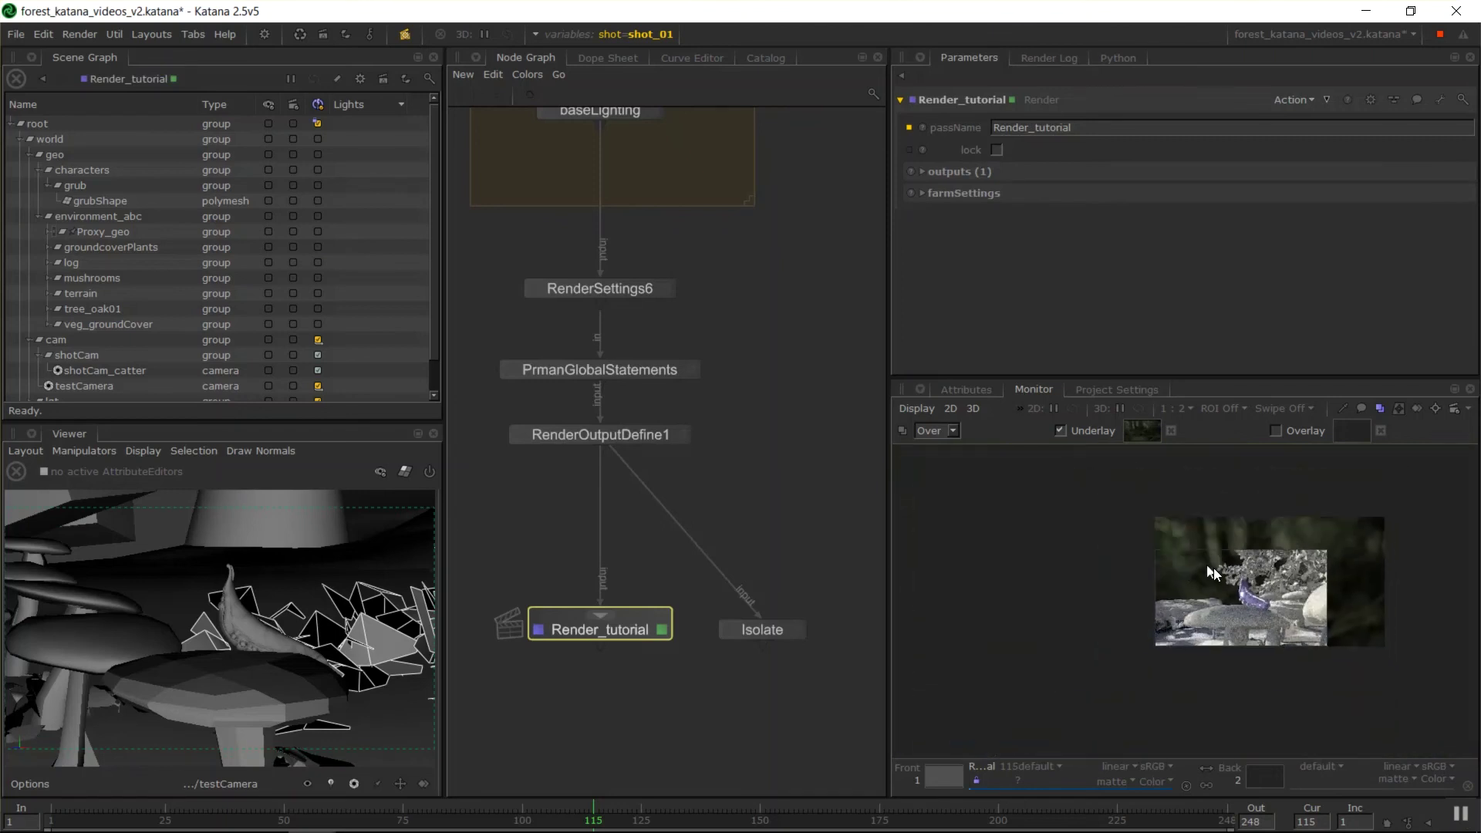
key("1")
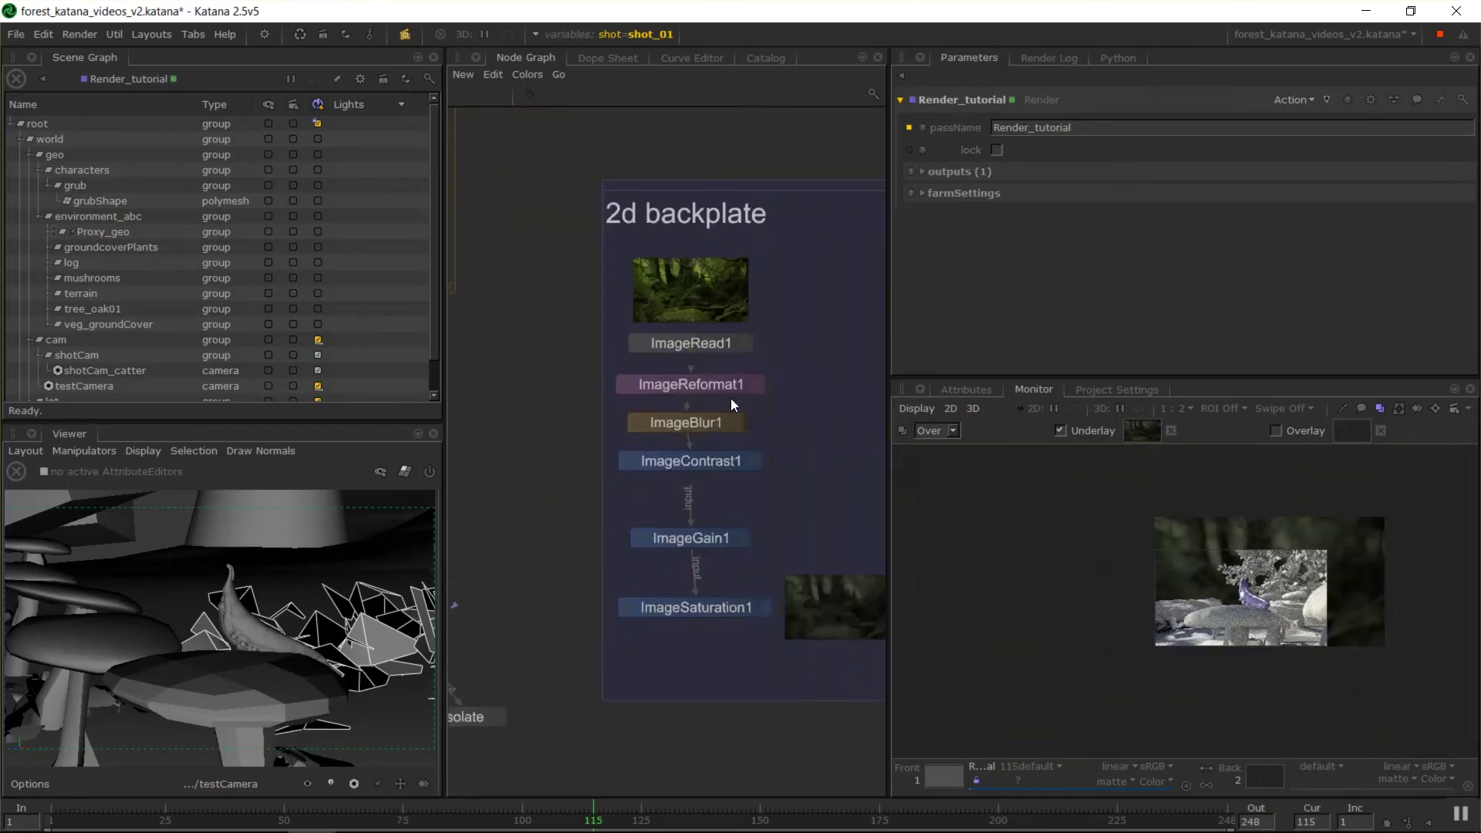
left_click(754, 384)
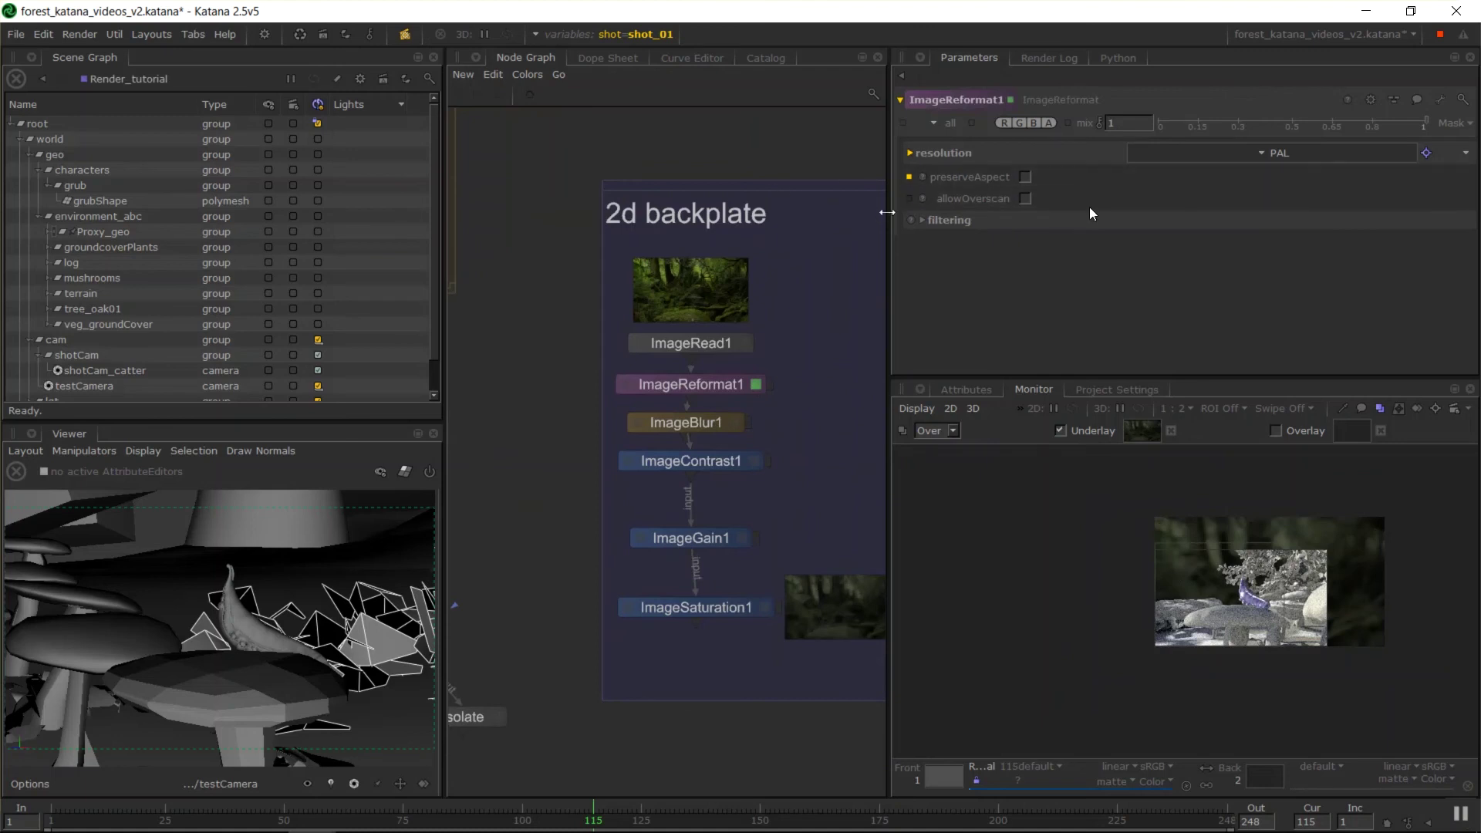
key("2")
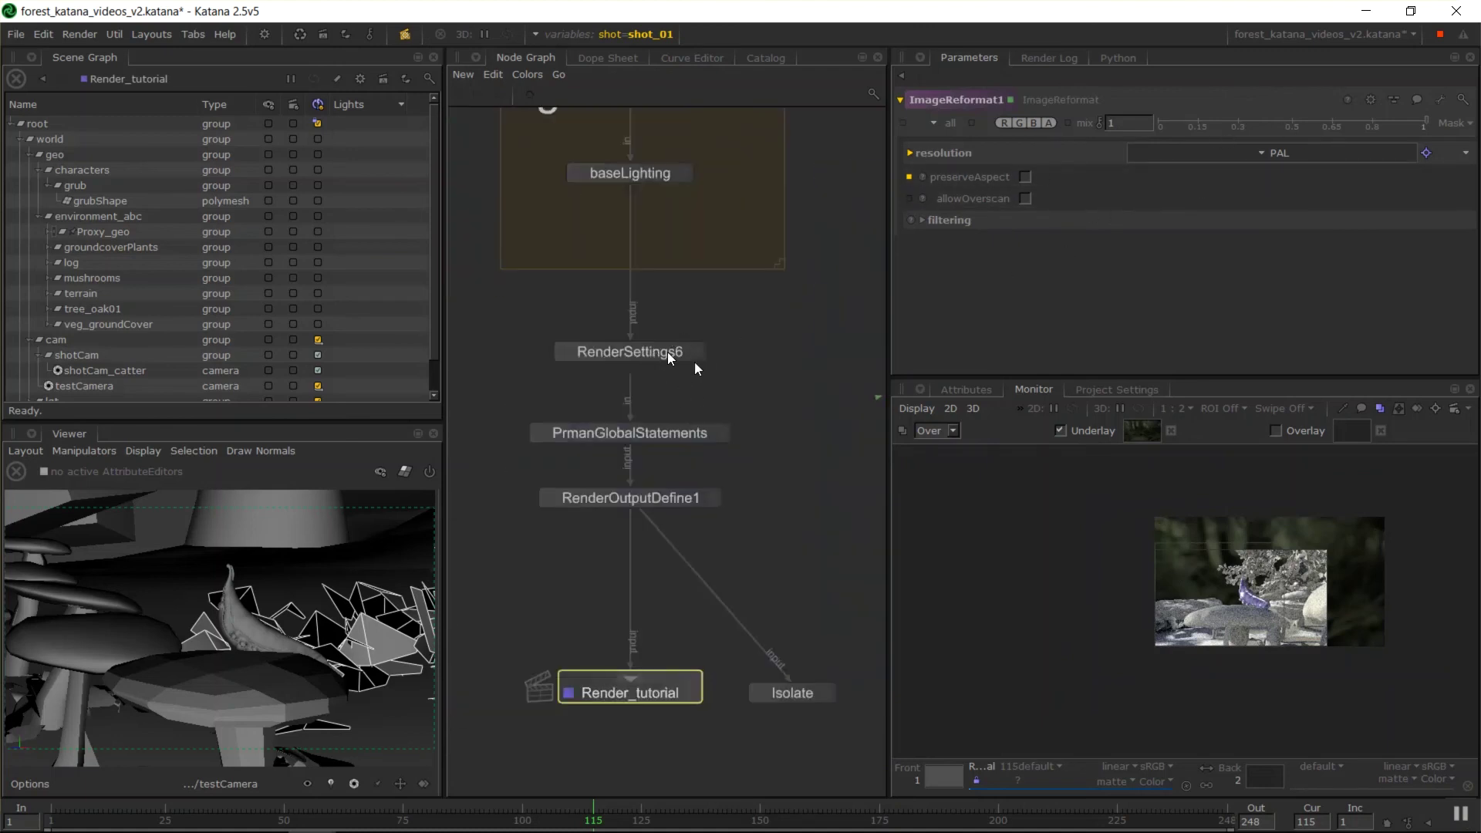
middle_click_drag(797, 323, 731, 334)
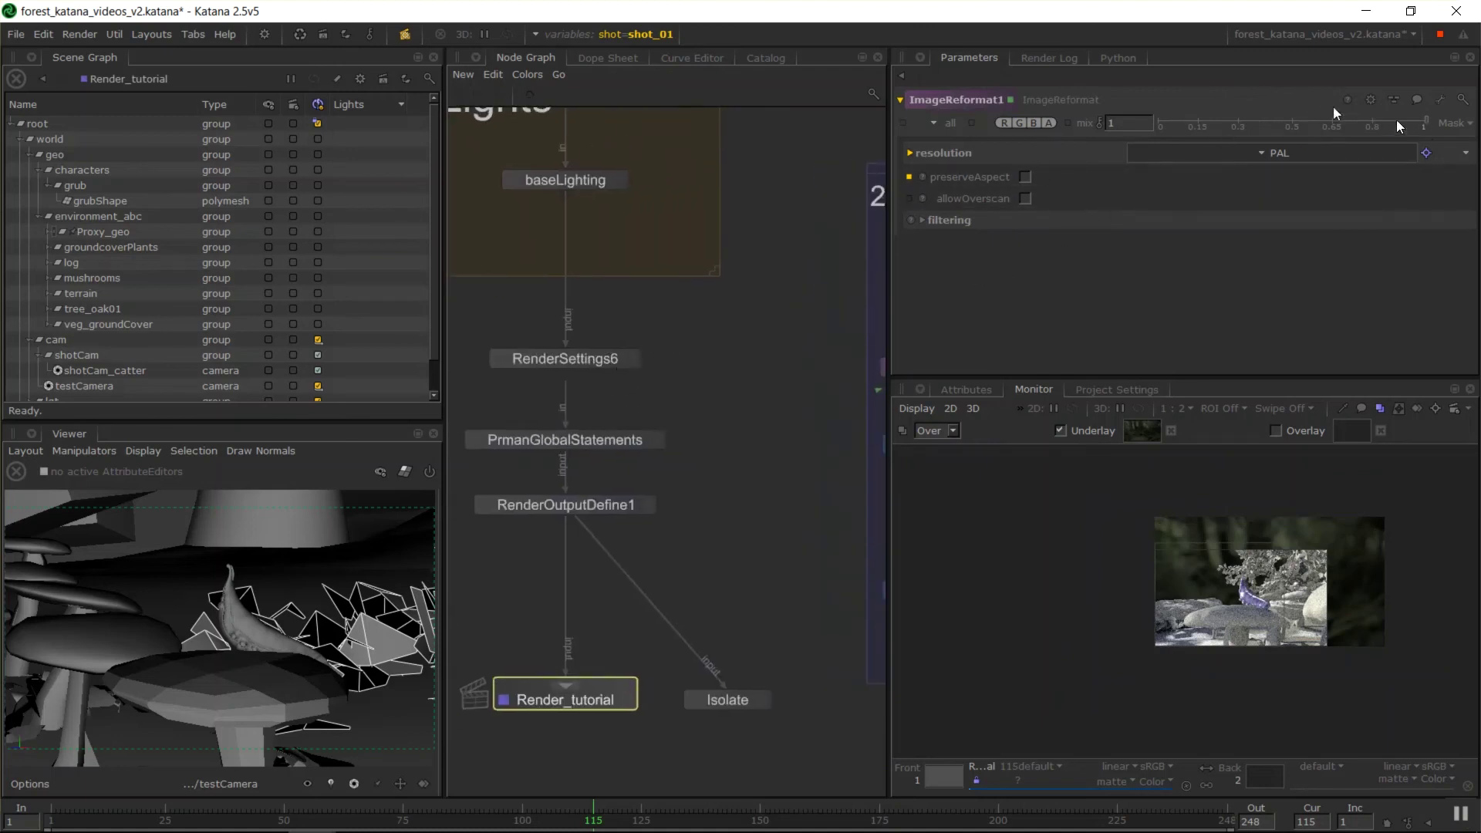
left_click(1280, 153)
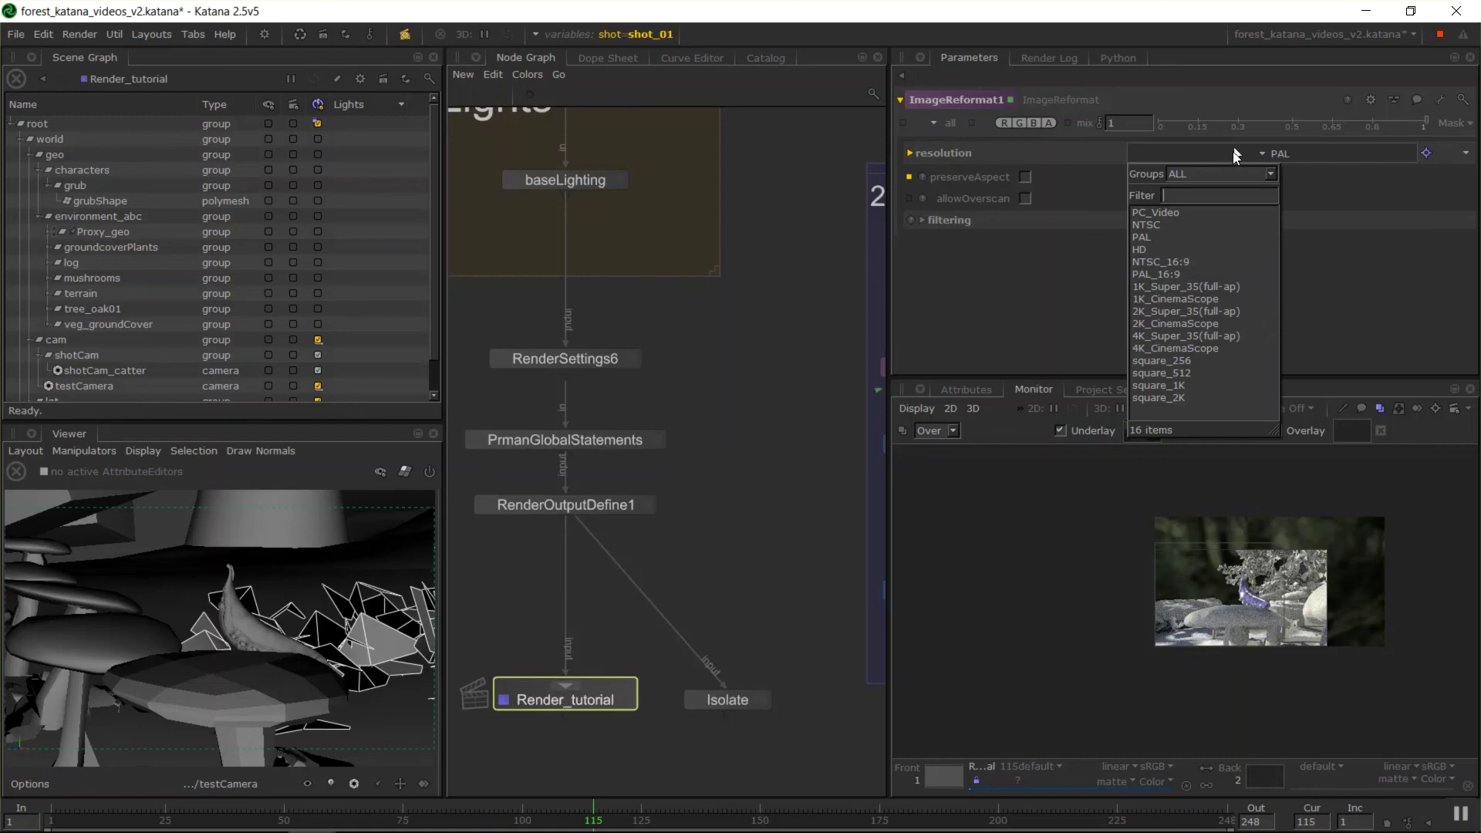
left_click(910, 153)
Step: Examine the live render's colour and alpha over the underlay, and orbit testCamera in the Viewer to a closer grub view
scroll(1257, 644, "up", 2)
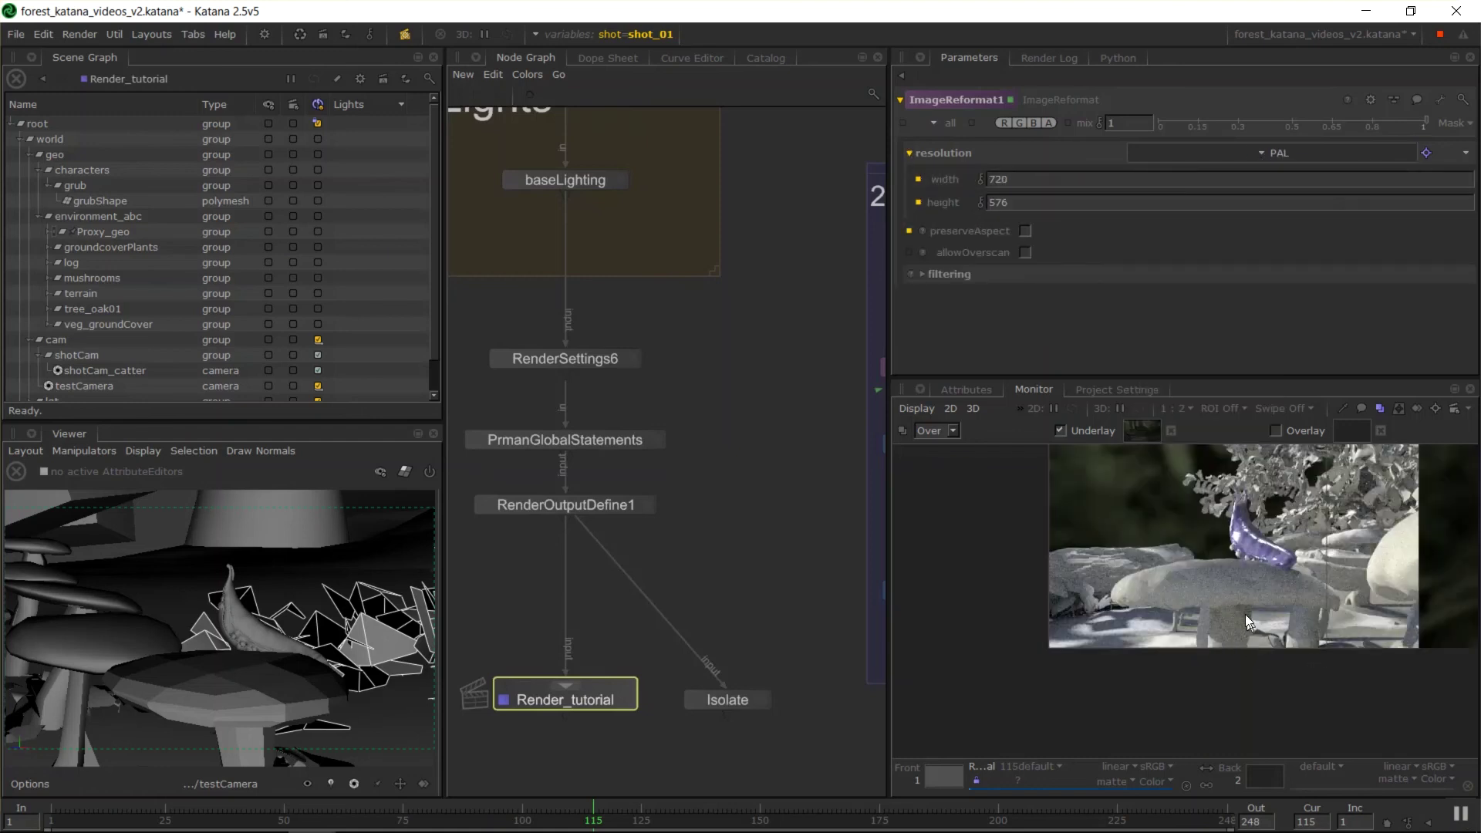
scroll(1215, 644, "up", 1)
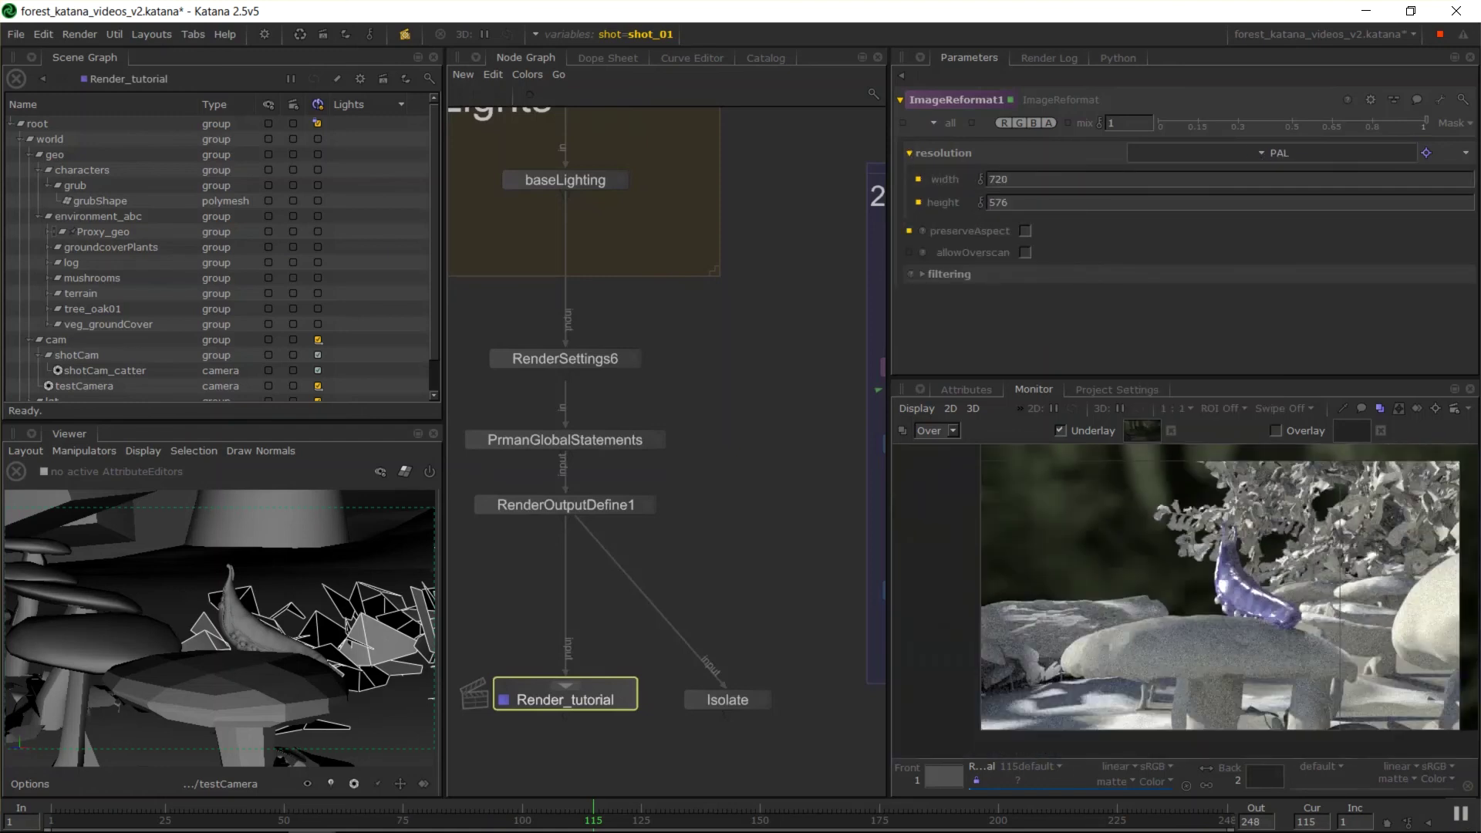
scroll(1198, 566, "down", 1)
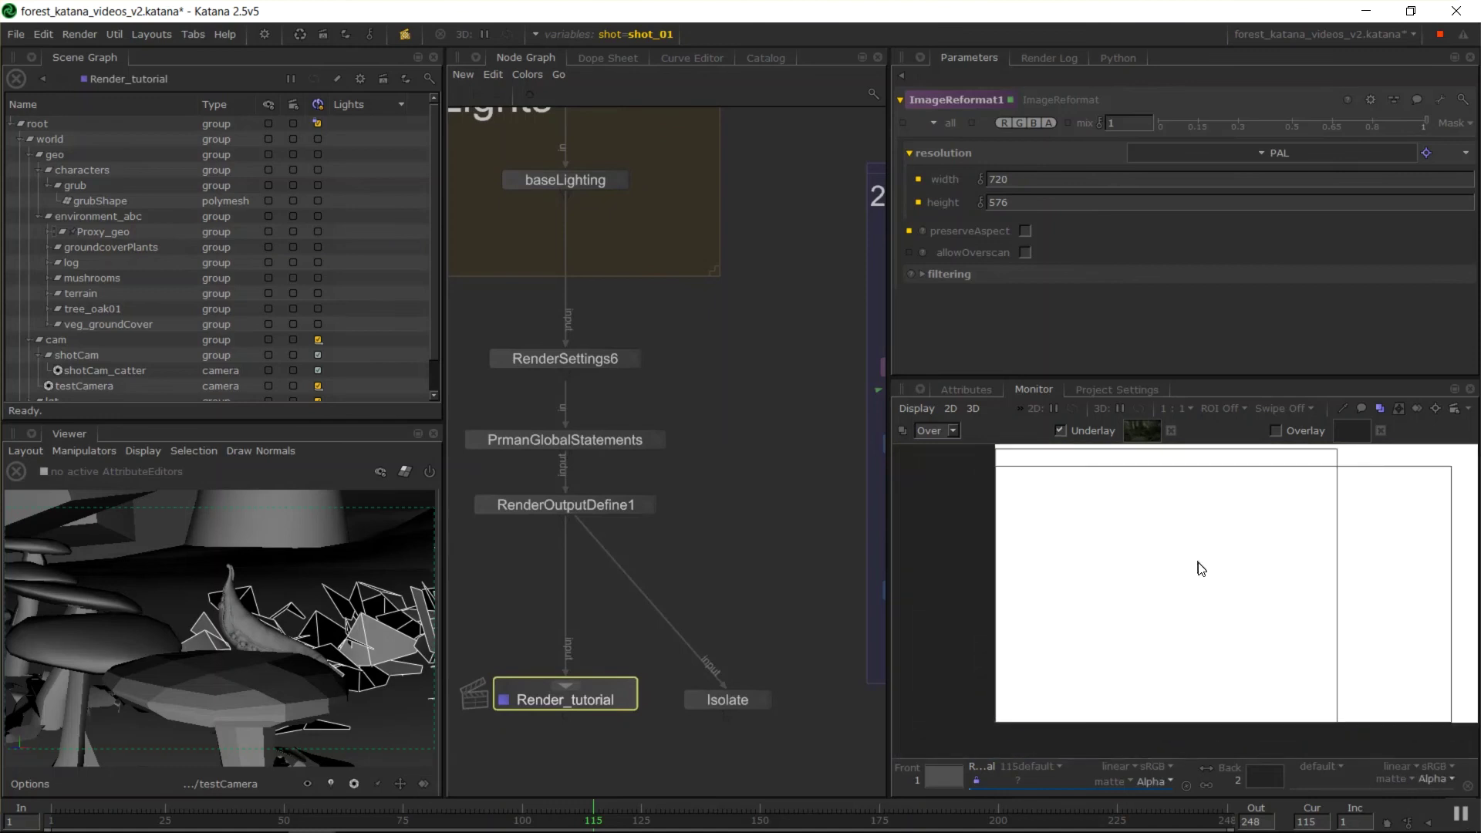
scroll(1303, 574, "up", 1)
scroll(1253, 575, "down", 1)
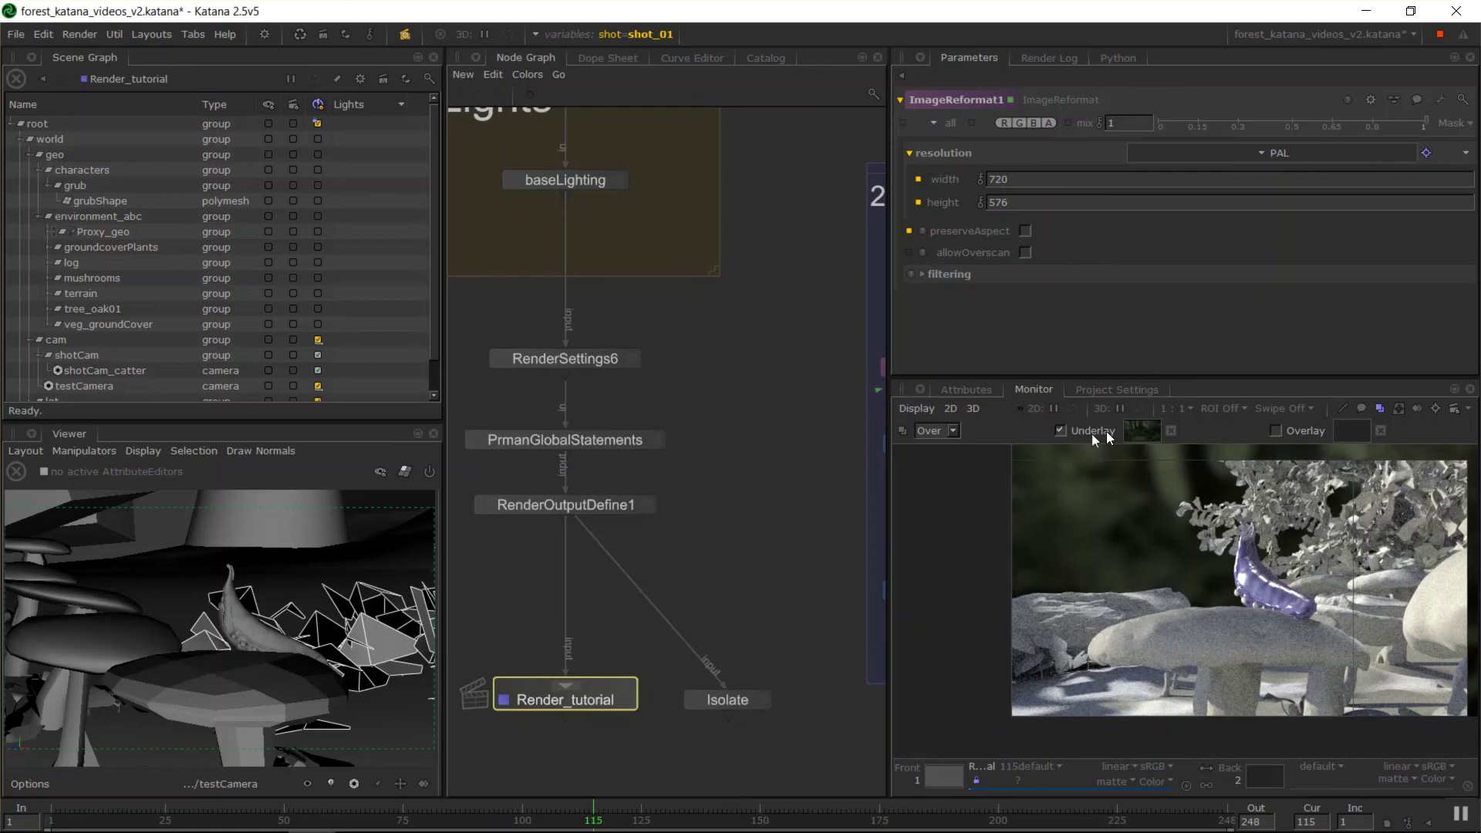
middle_click_drag(1345, 467, 1303, 472)
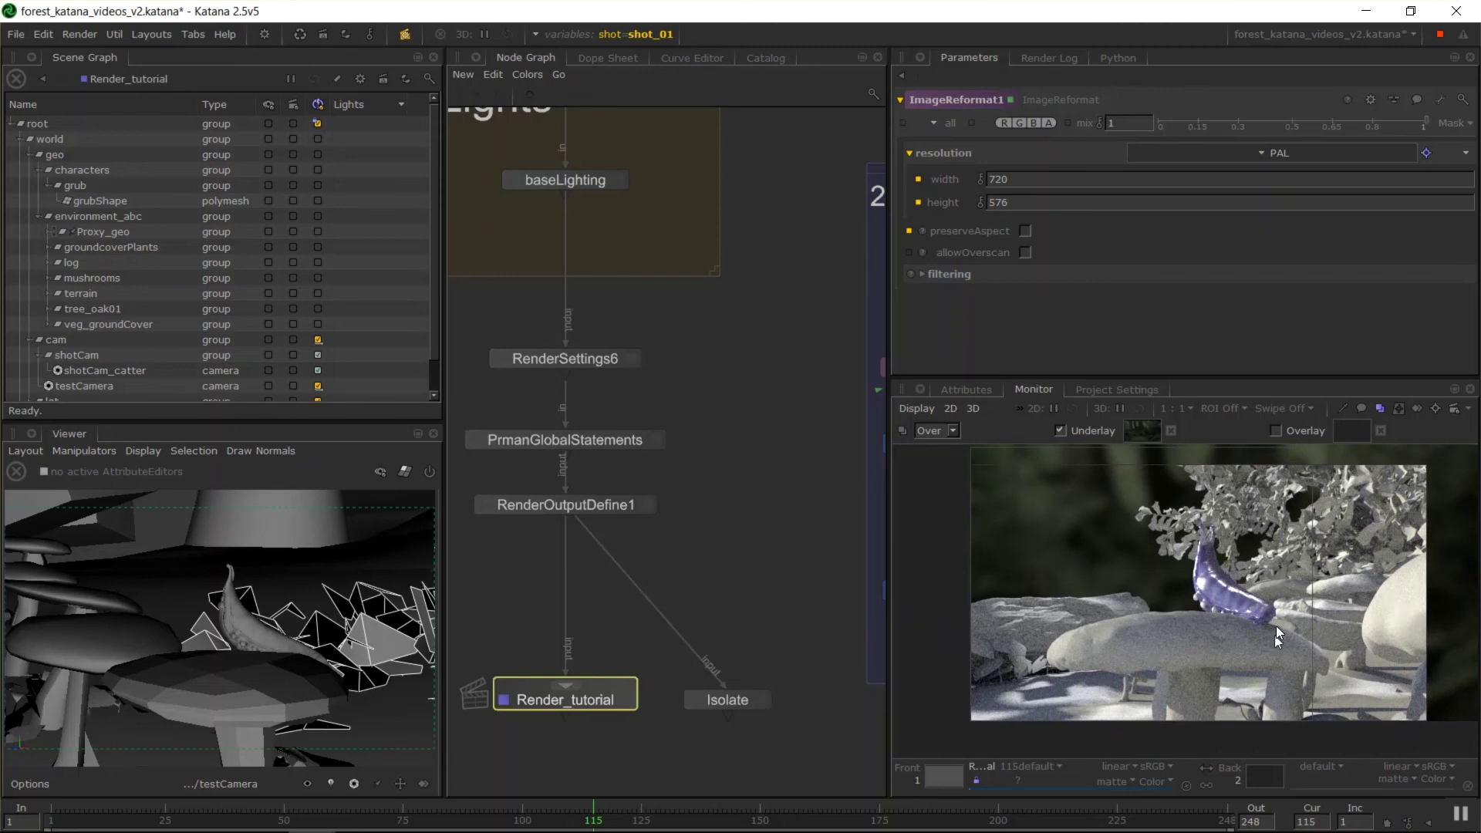
left_click_drag(344, 623, 301, 630, "alt")
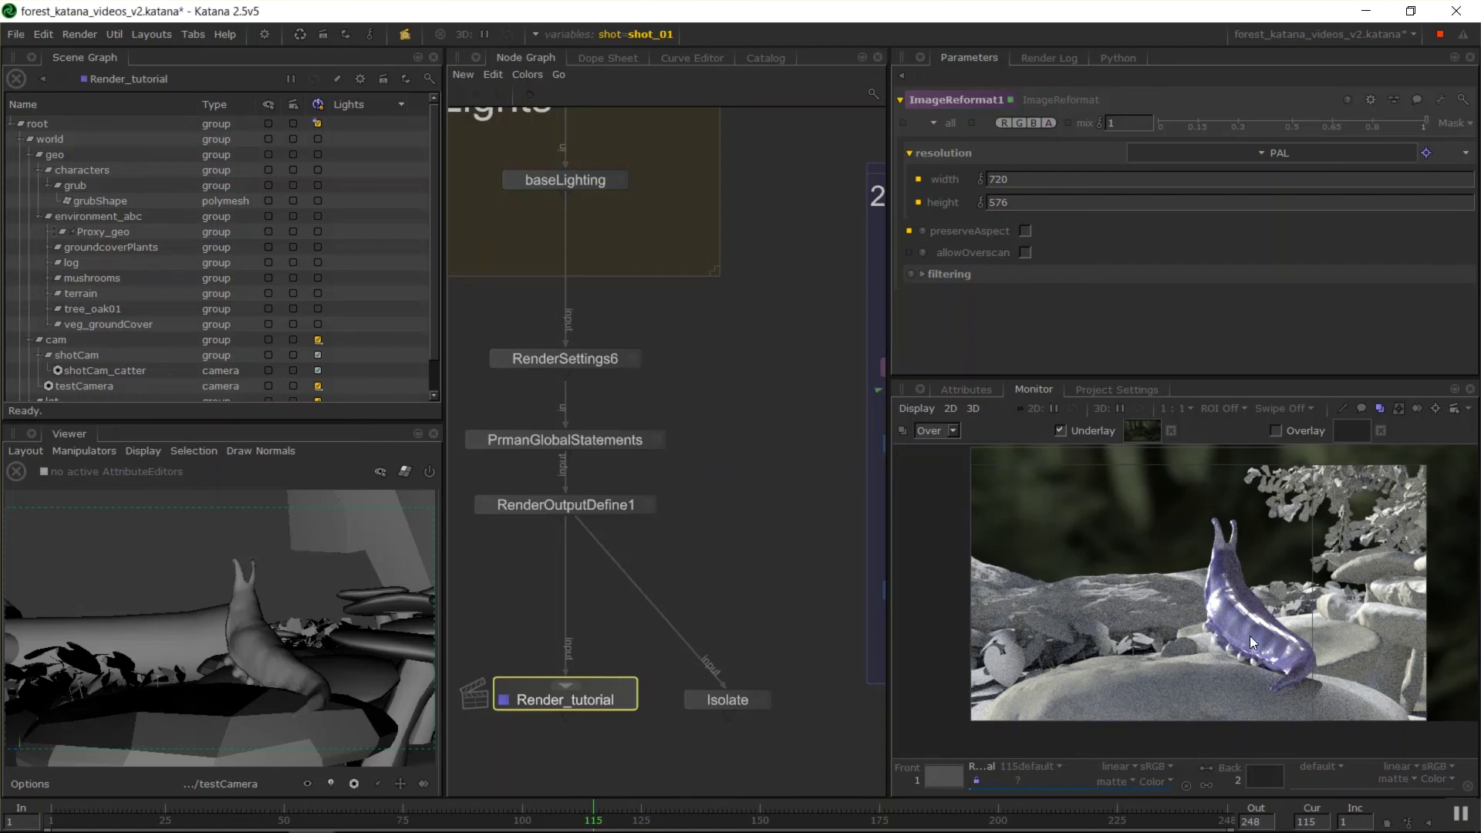
Step: Raise and lower the Monitor's exposure, trying values such as 2.00, 0.75 and 0.26, and return it to the default
key("plus")
key("plus")
key("plus")
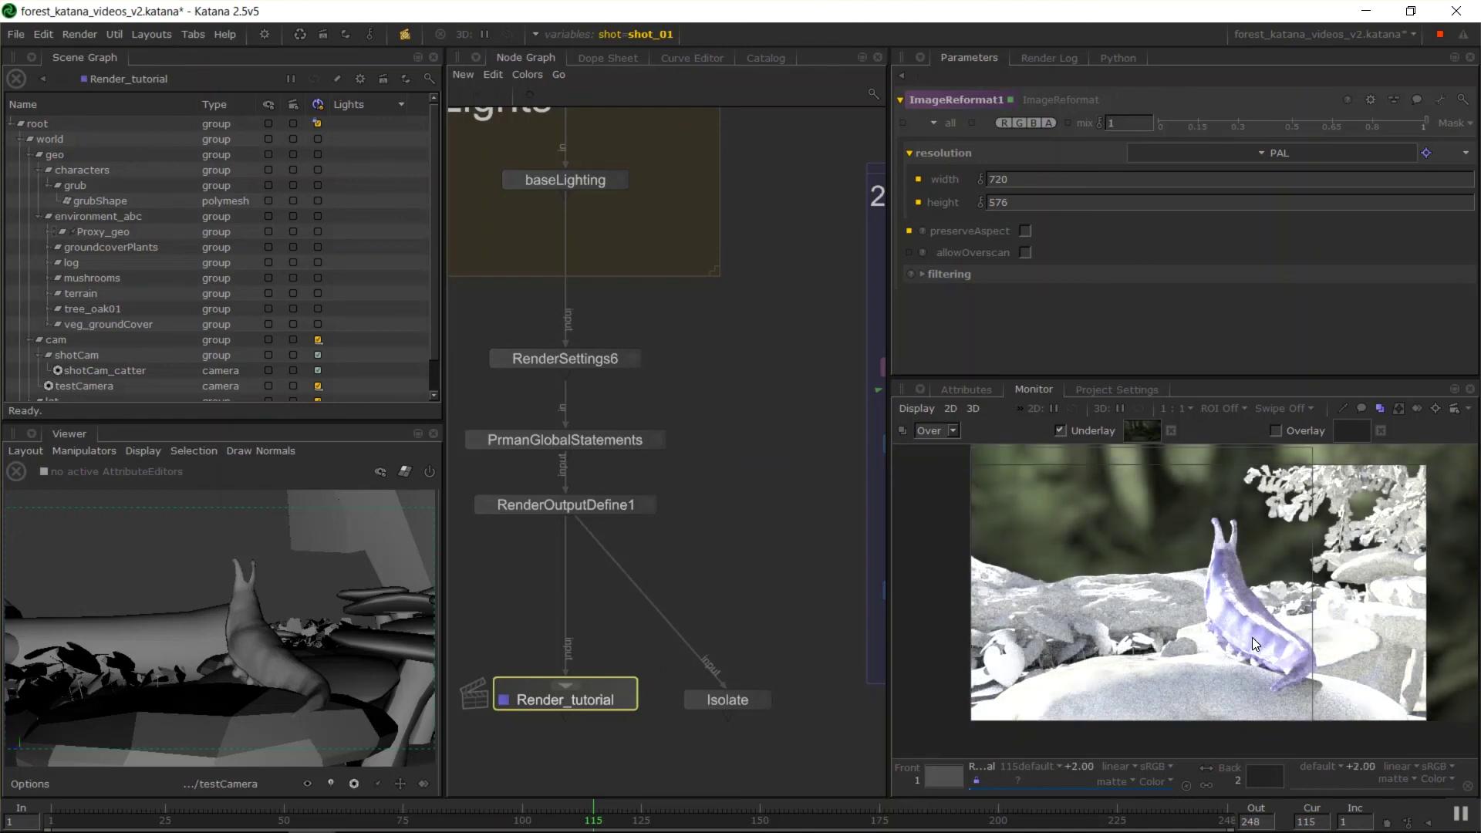
key("minus")
key("minus")
key("minus")
key("minus")
key("minus")
key("minus")
key("plus")
key("plus")
key("plus")
key("plus")
key("plus")
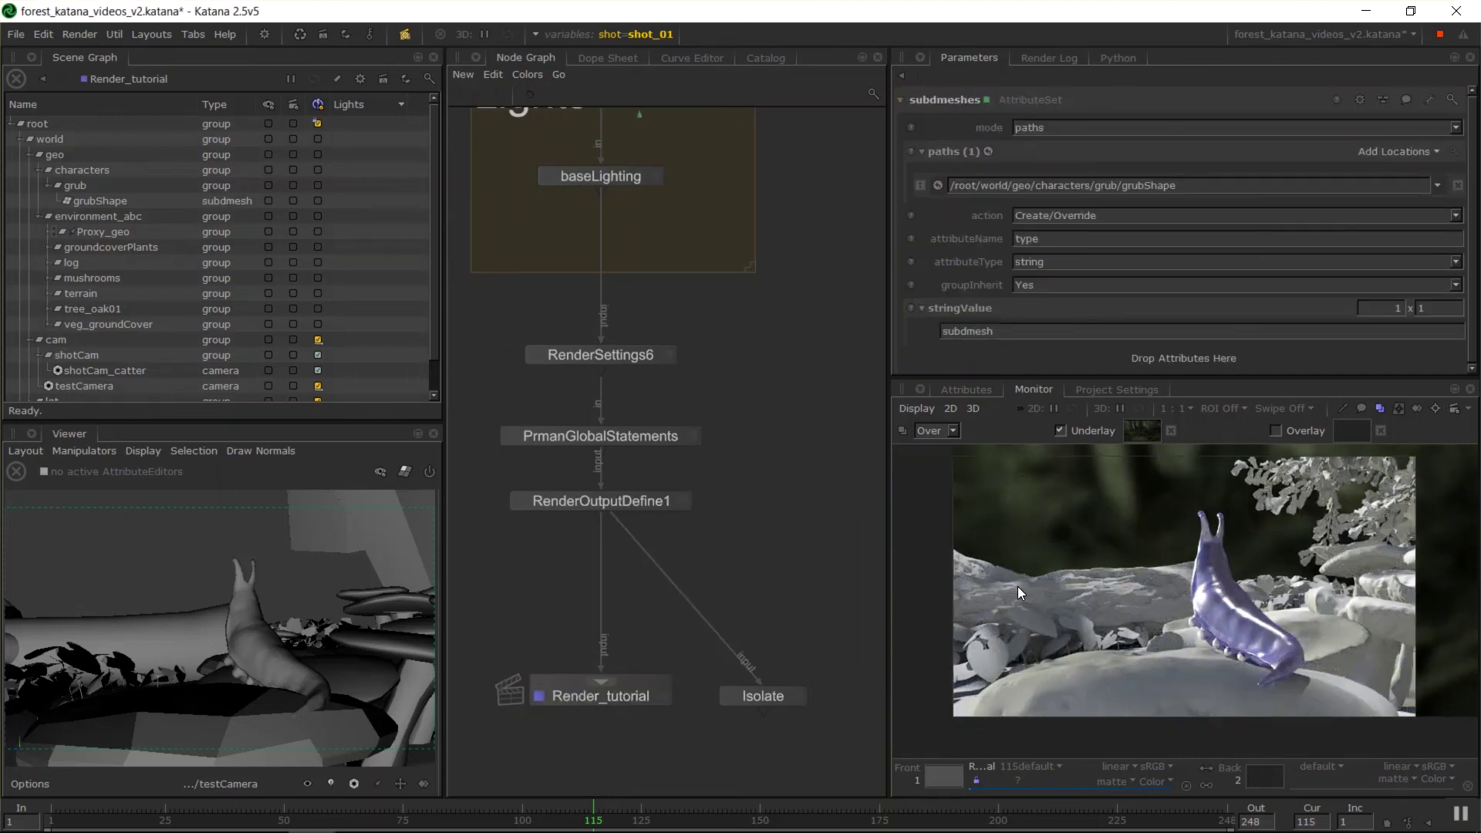
key("minus")
key("minus")
key("minus")
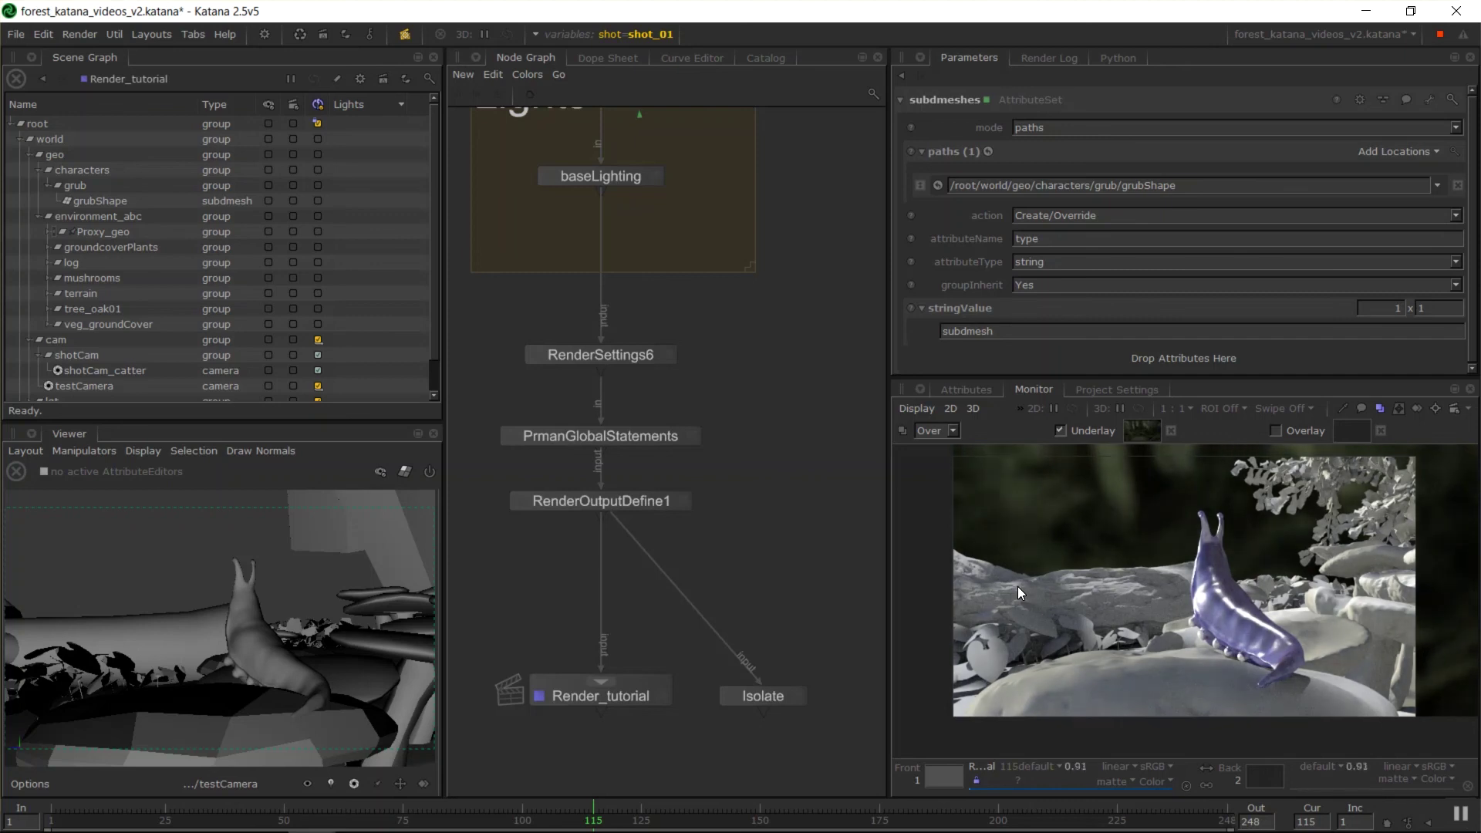
key("plus")
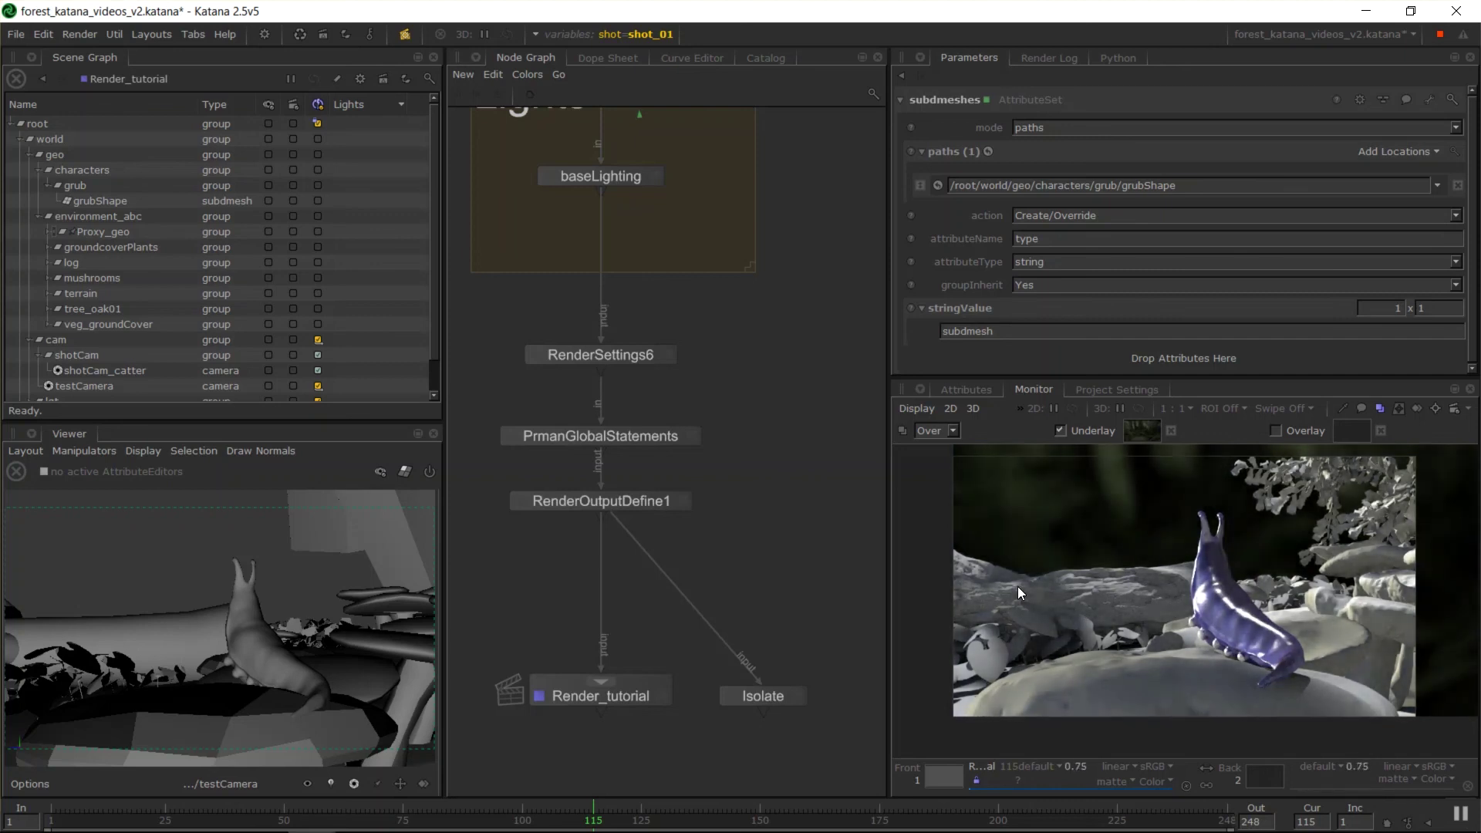
key("minus")
key("minus")
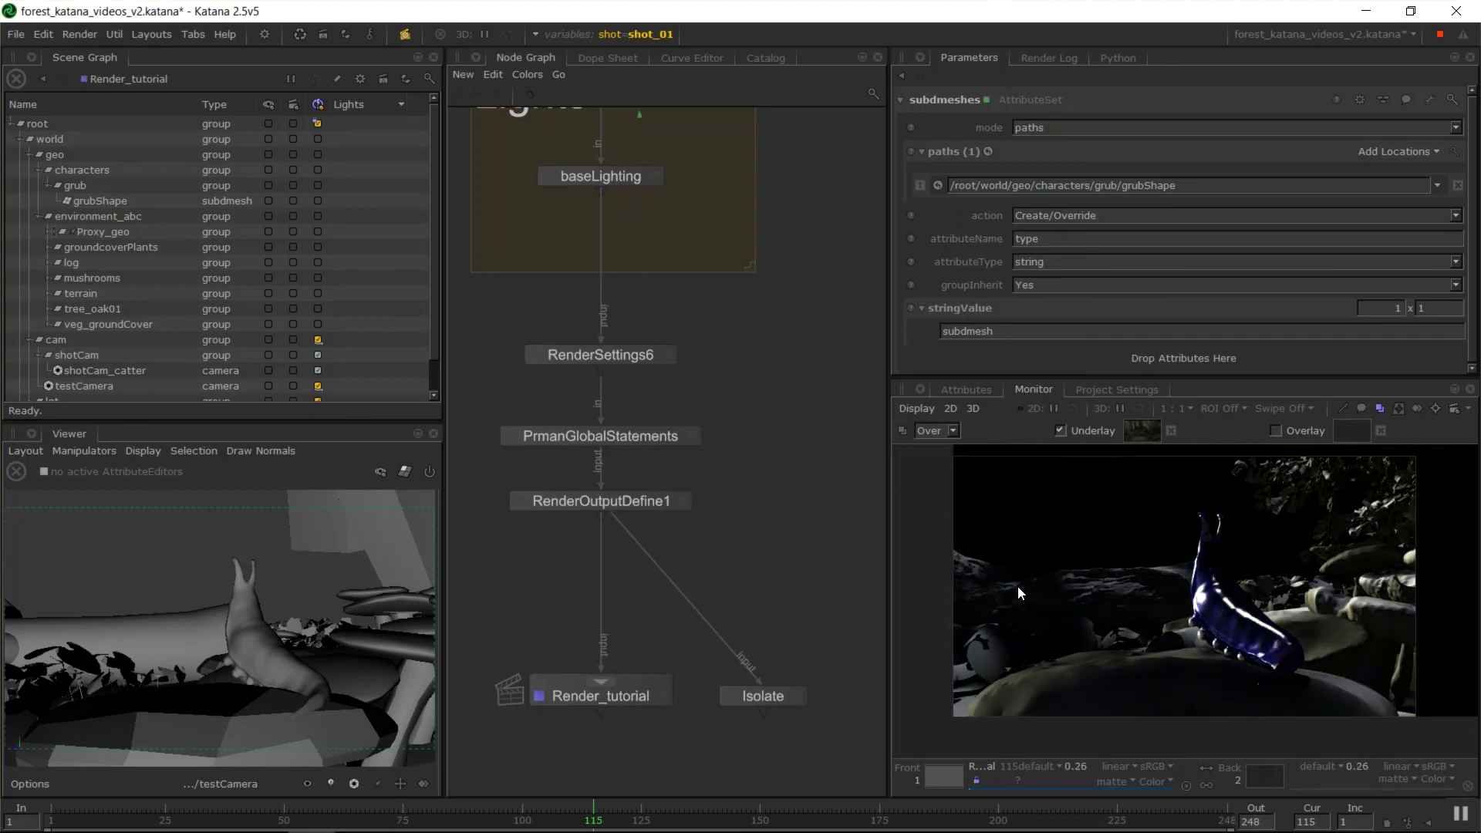
key("plus")
key("plus")
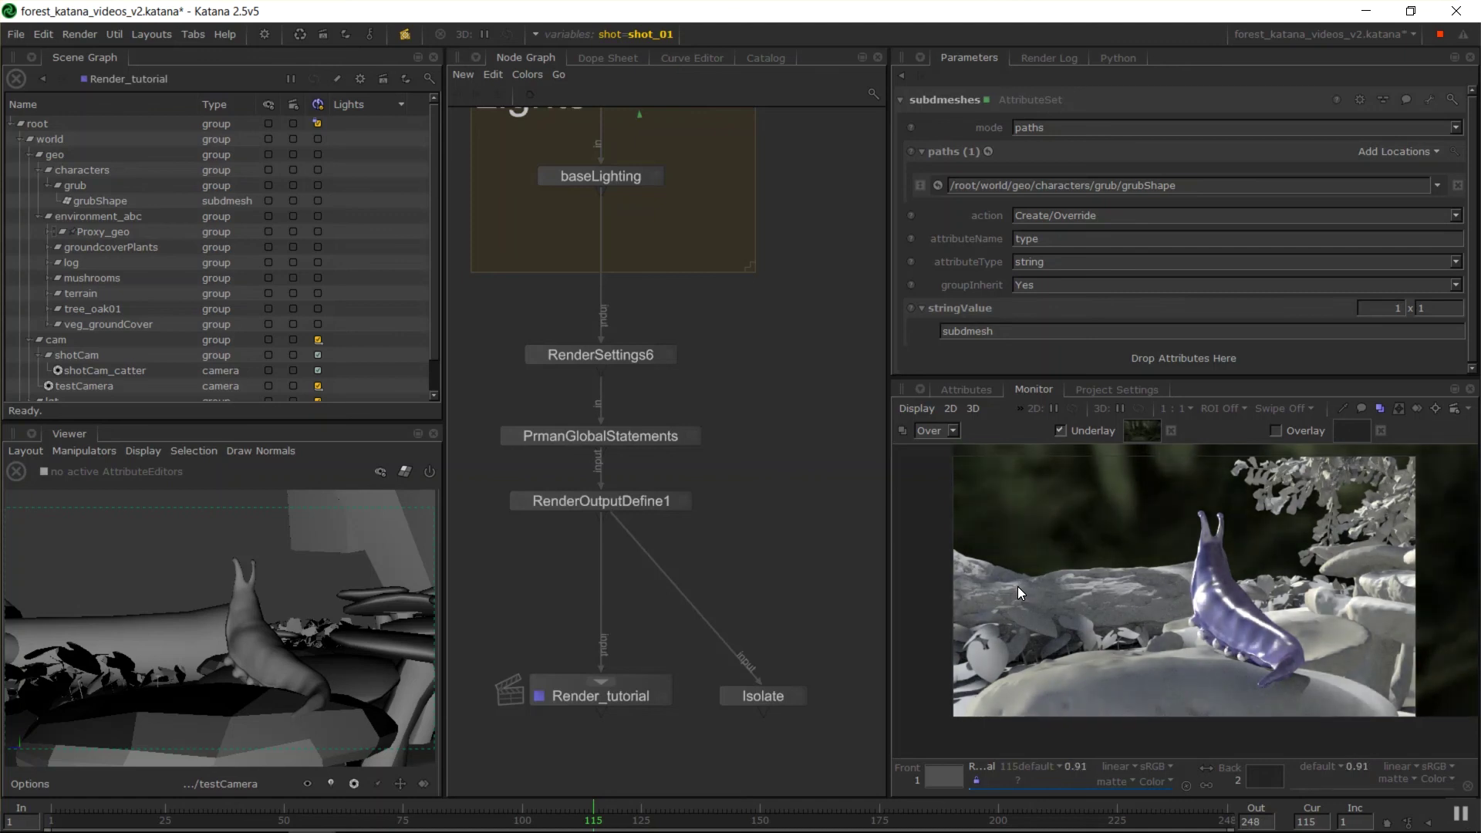
key("minus")
key("minus")
key("minus")
key("plus")
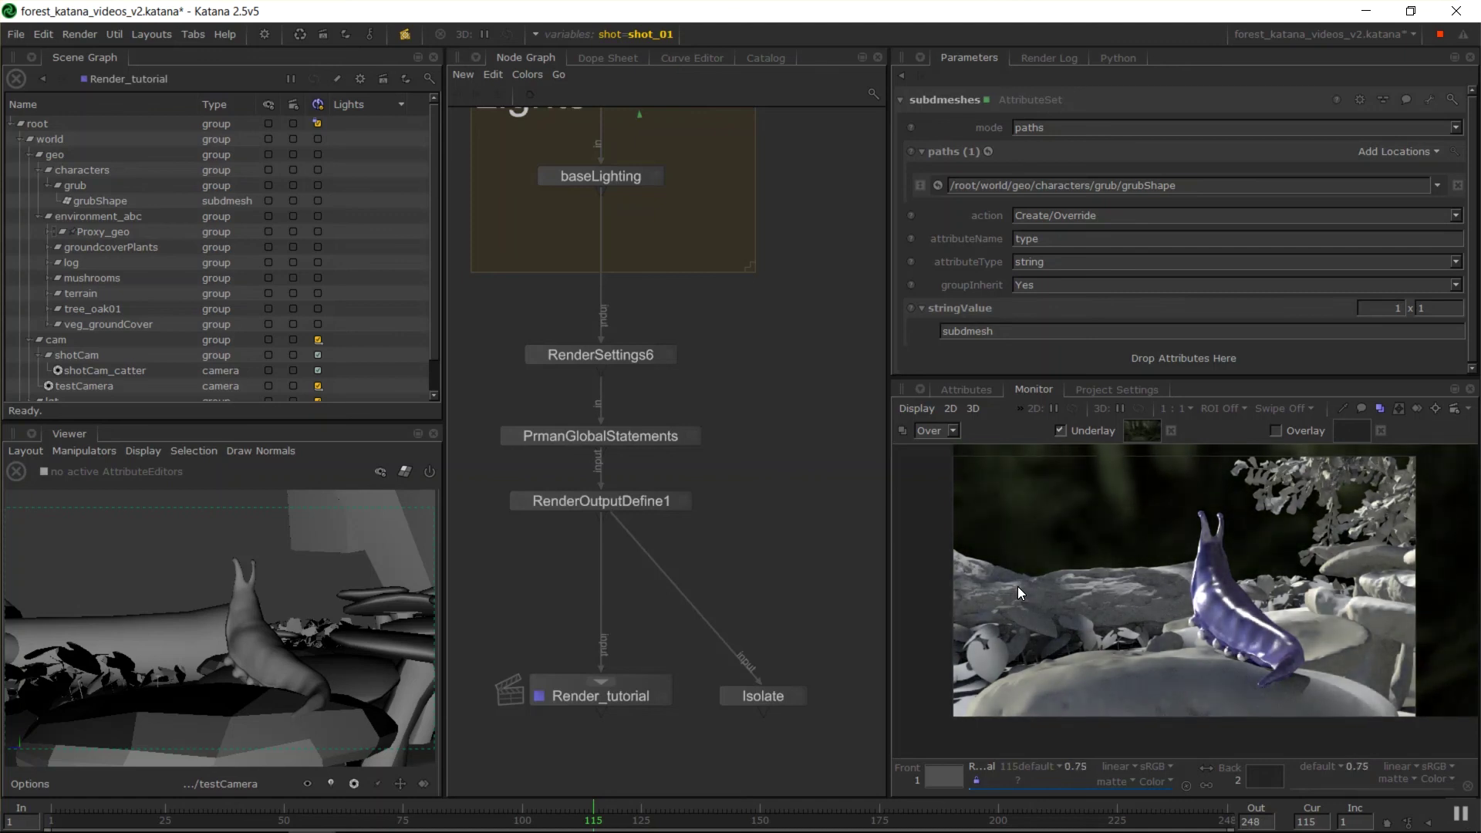
key("plus")
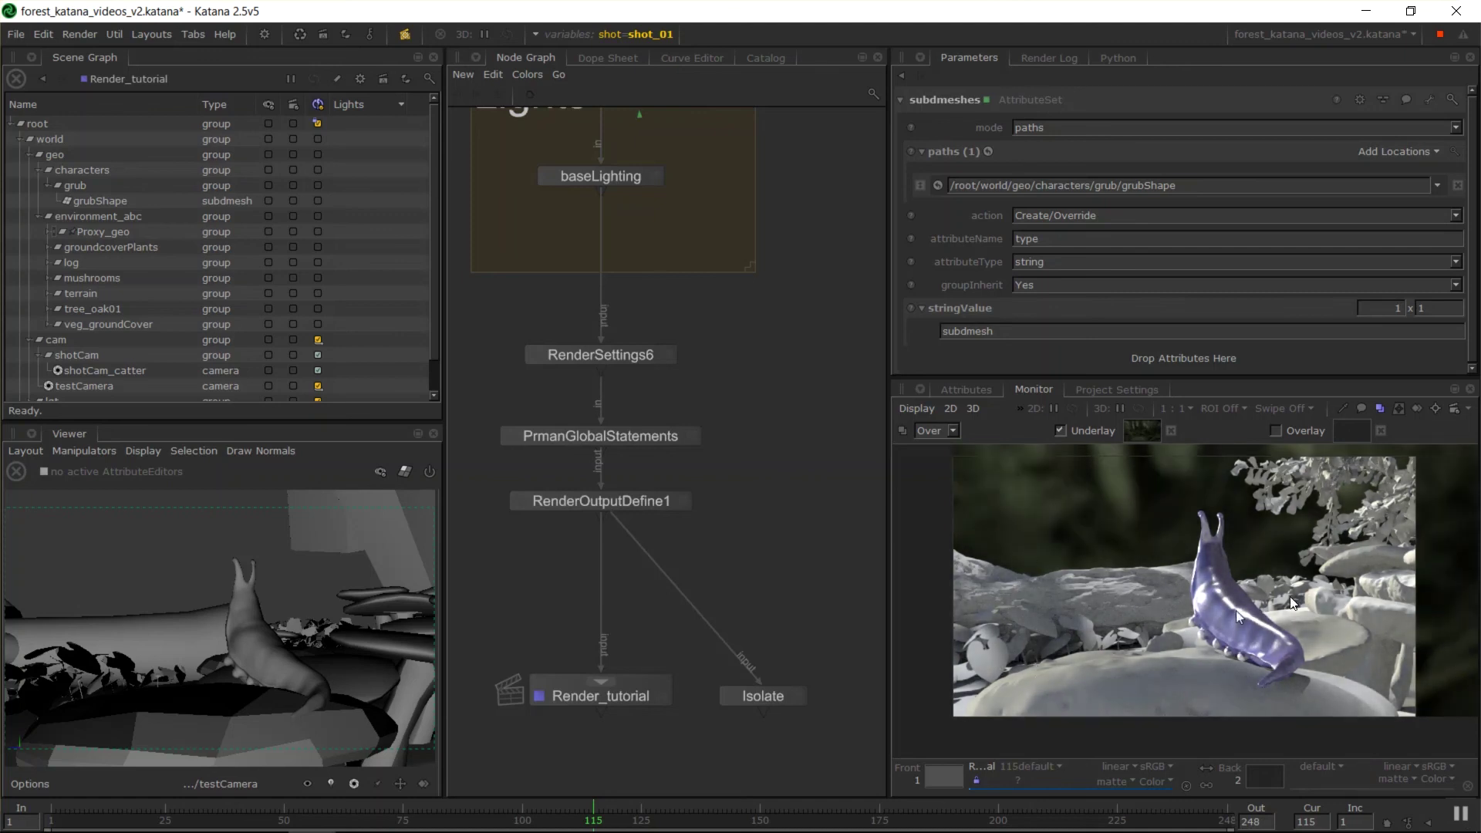
Step: Switch the Monitor underlay off and back on, and briefly show and hide the pixel probe readout
left_click(1060, 430)
left_click(1060, 430)
left_click(1344, 407)
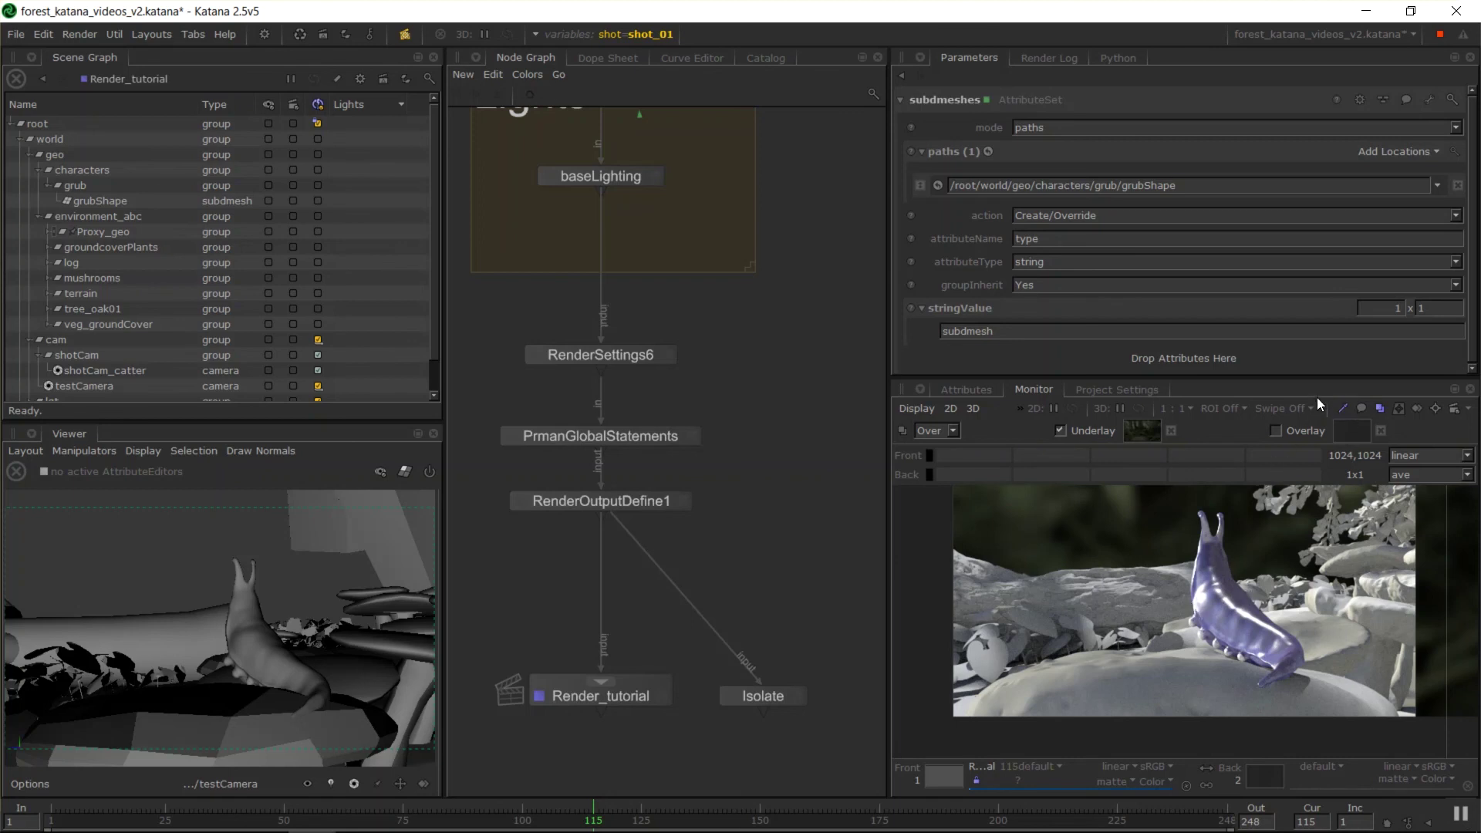
left_click(1338, 410)
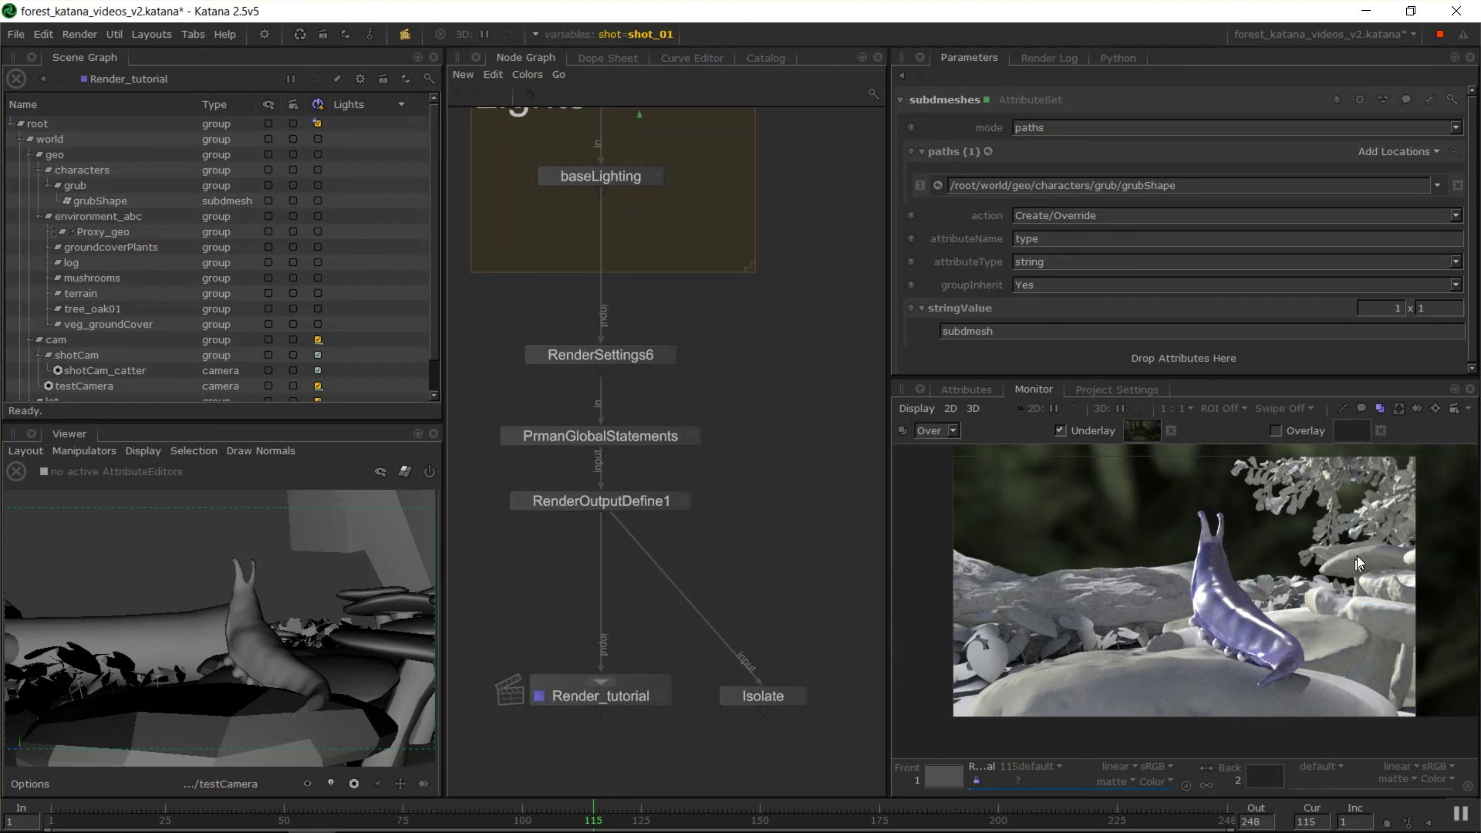
Step: Probe the mushroom beneath the grub in the Monitor, select its location in the Scene Graph, and frame it in the Viewer
left_click_drag(1382, 558, 1141, 686)
left_click(1343, 409)
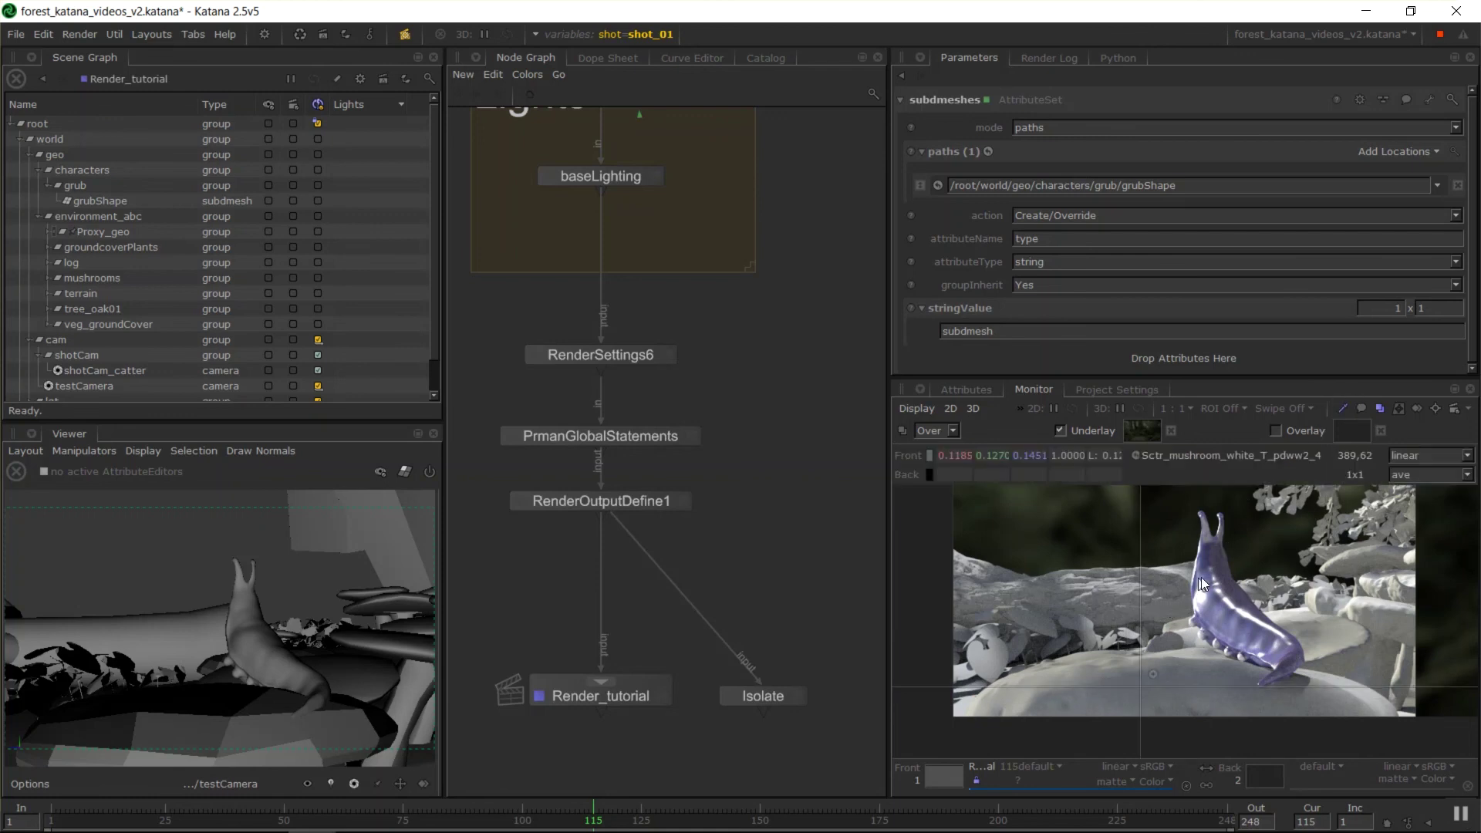
left_click(1137, 455)
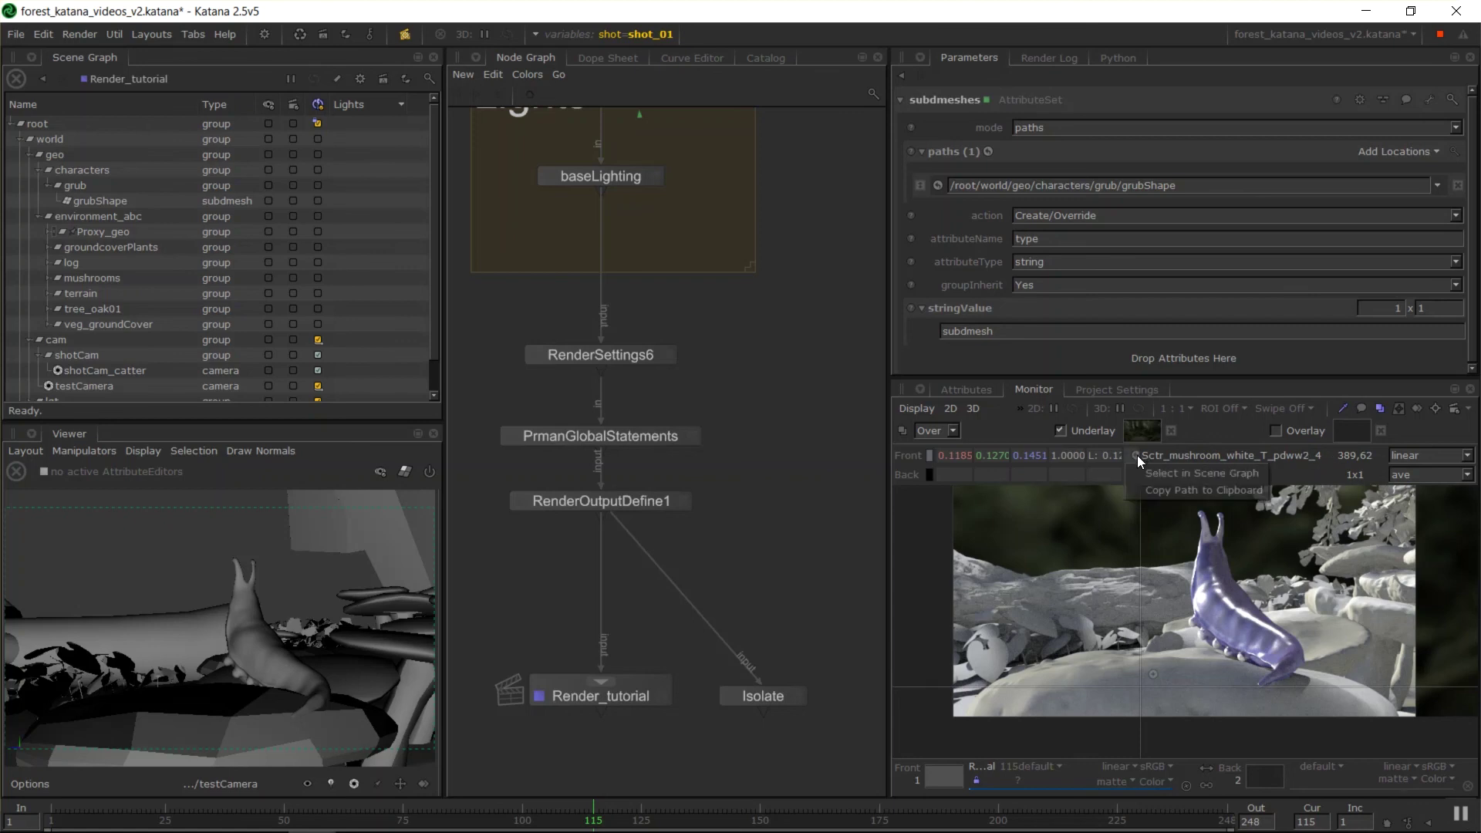
left_click(1196, 473)
scroll(336, 309, "down", 5)
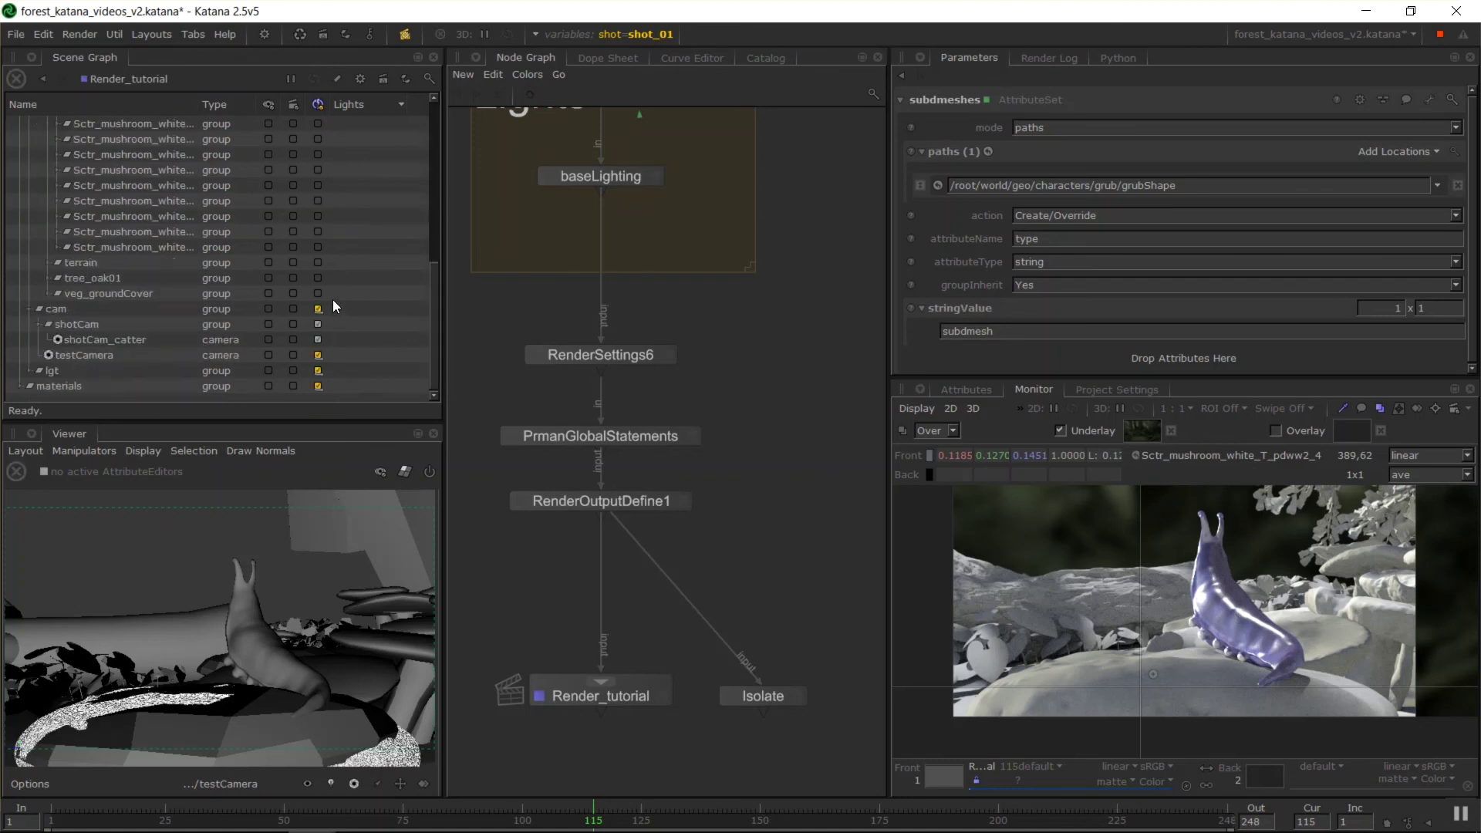
scroll(231, 278, "up", 5)
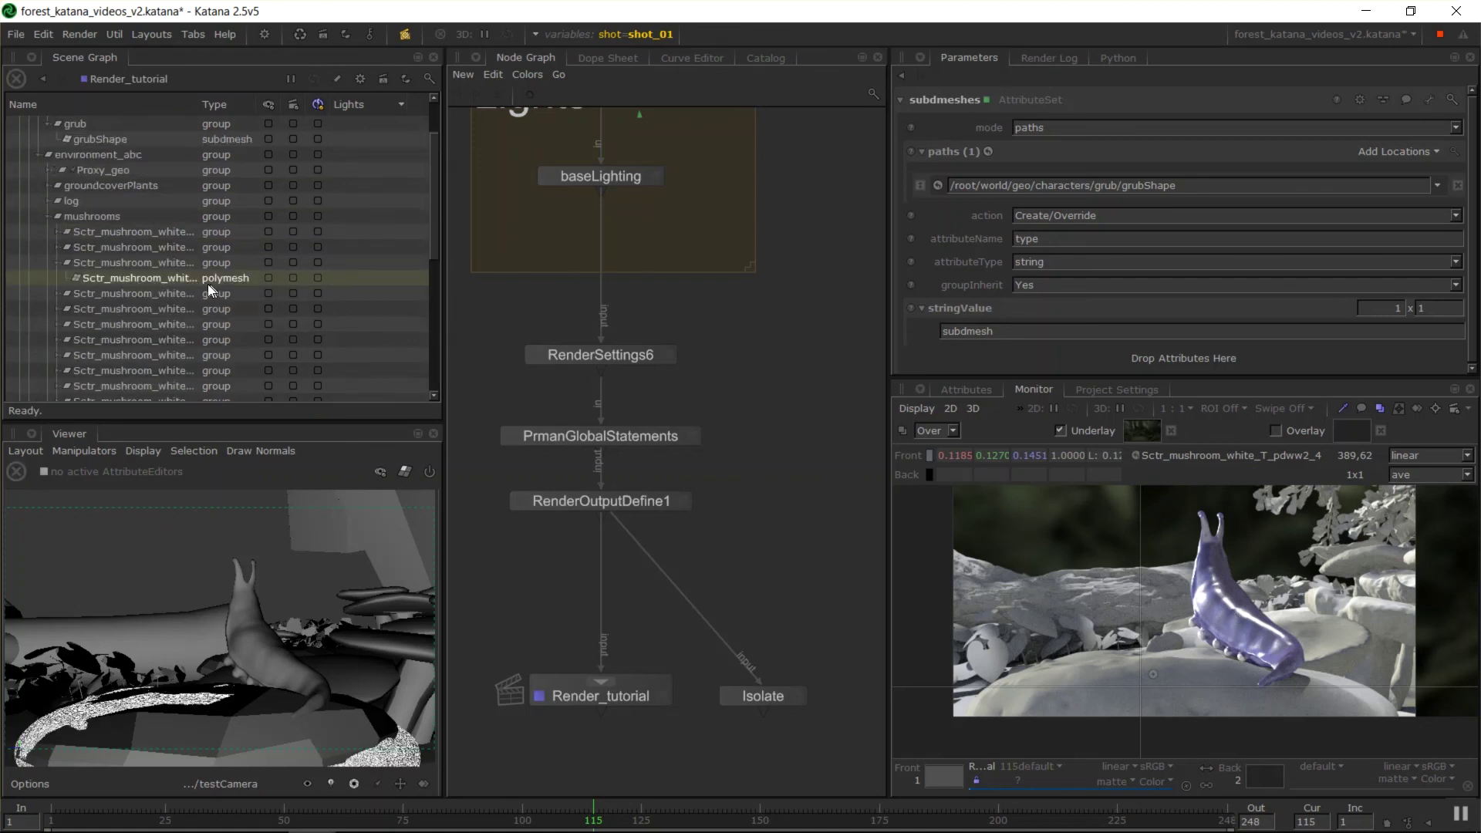
key("f")
left_click_drag(162, 566, 332, 610, "alt")
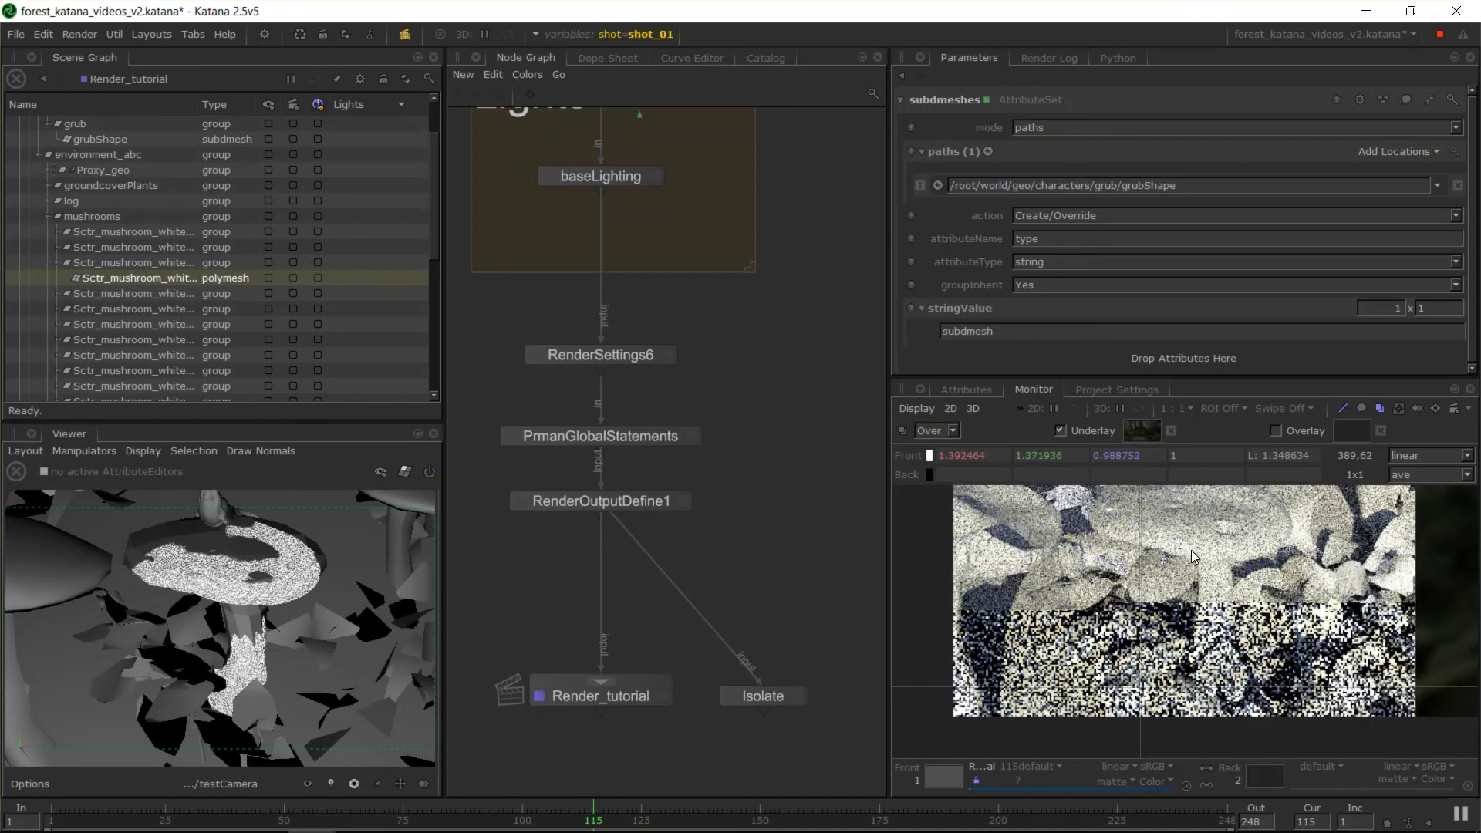
Step: Probe a ground cover leaf in the render, select its test:groundCover6Leaf location in the Scene Graph, and show its attributes
left_click(1257, 544)
left_click(1280, 606)
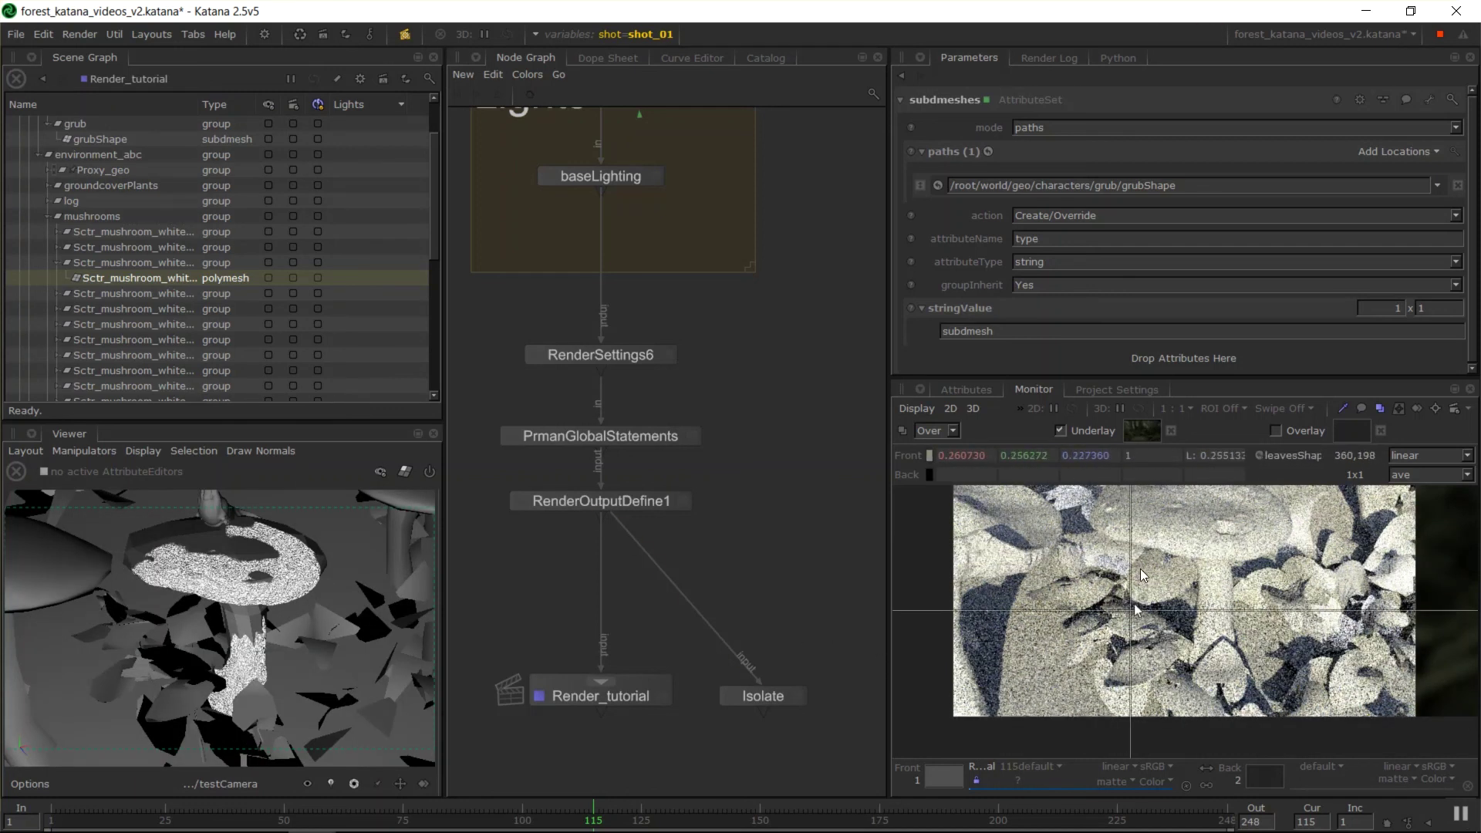
left_click(1211, 457)
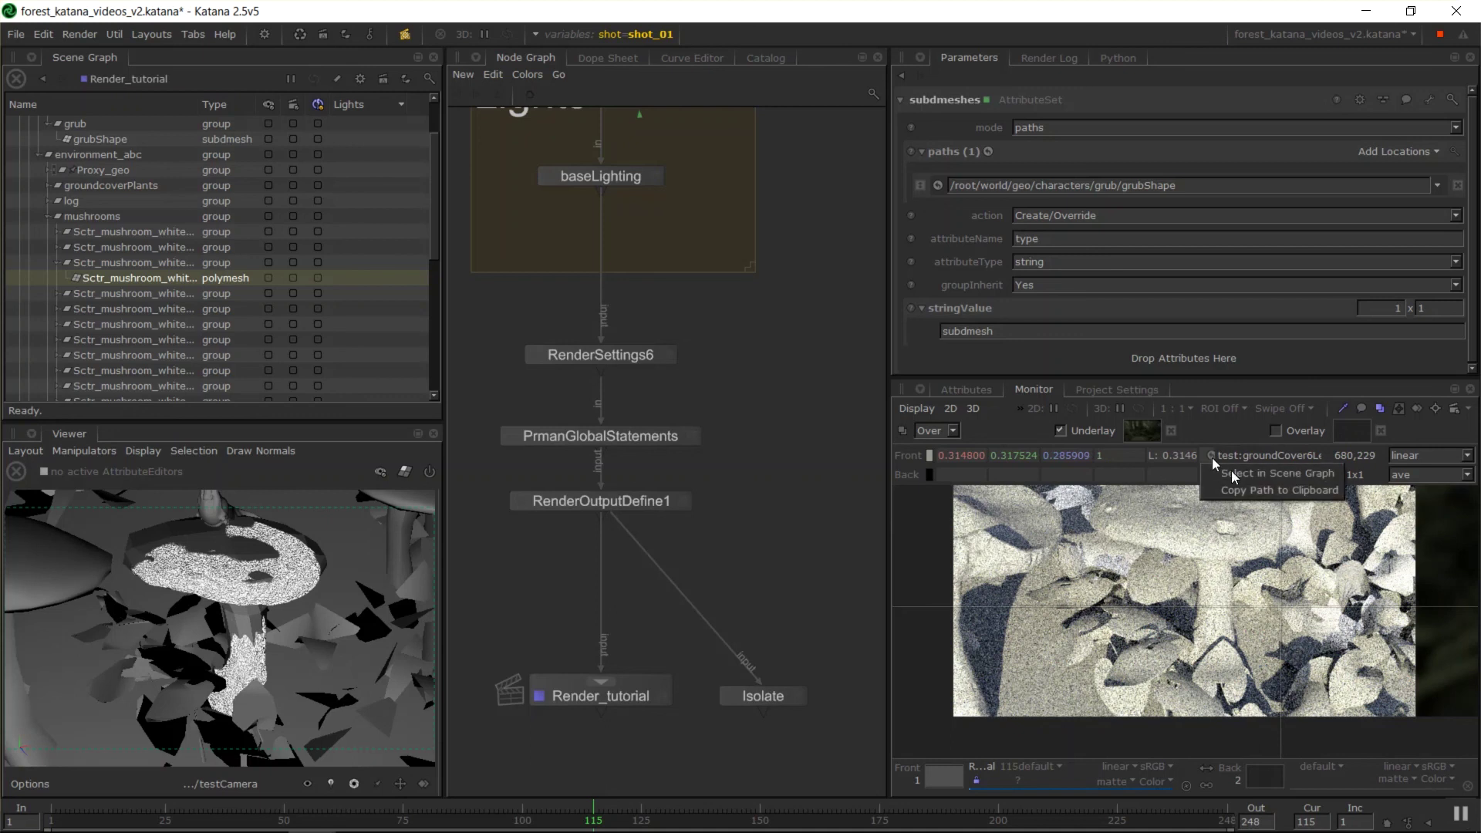
left_click(1242, 470)
left_click(956, 388)
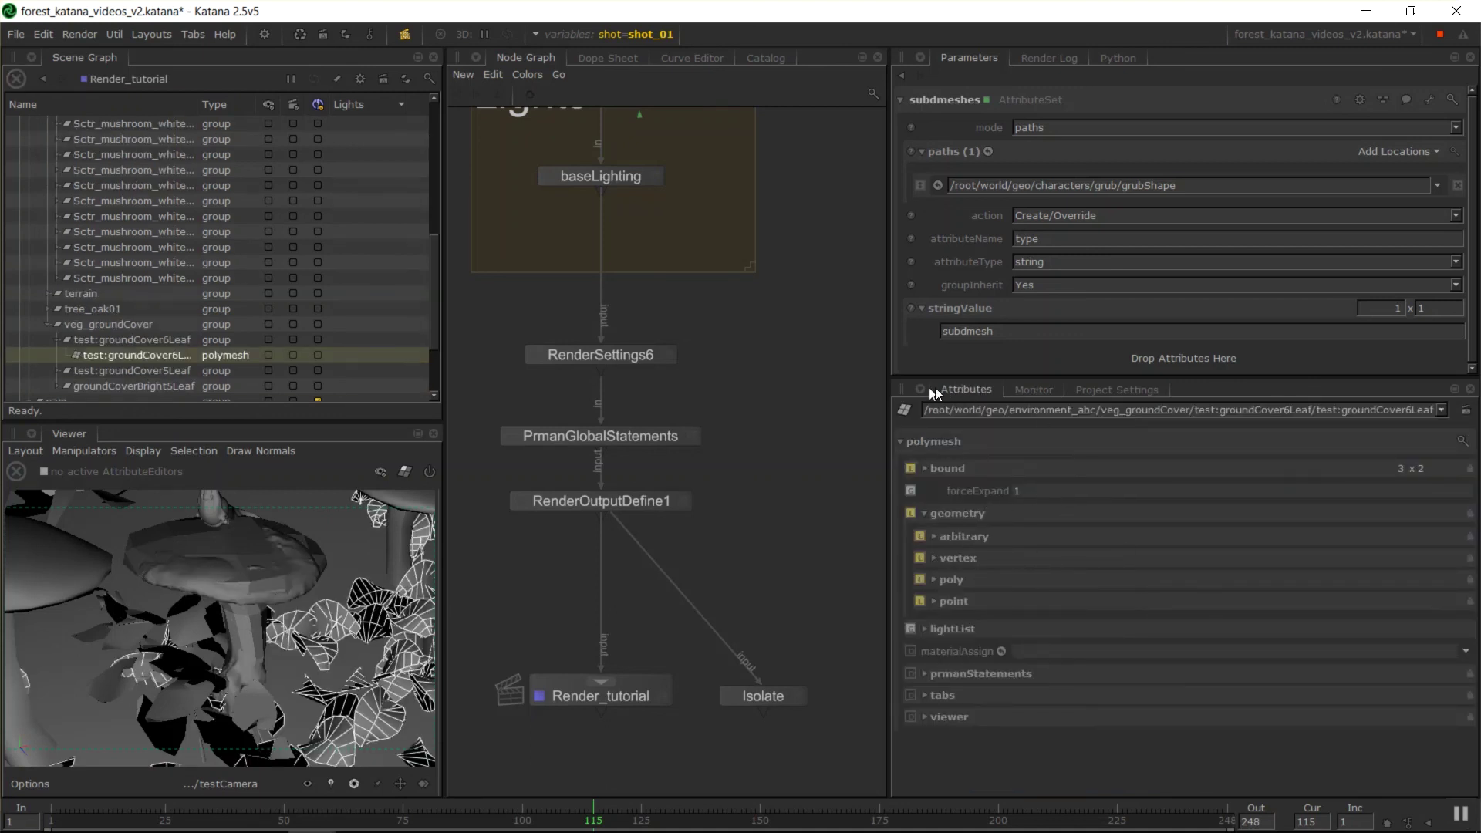
Step: Show the Monitor, swap its front and back buffers and return, then maximize it with the full render framed
left_click(1033, 390)
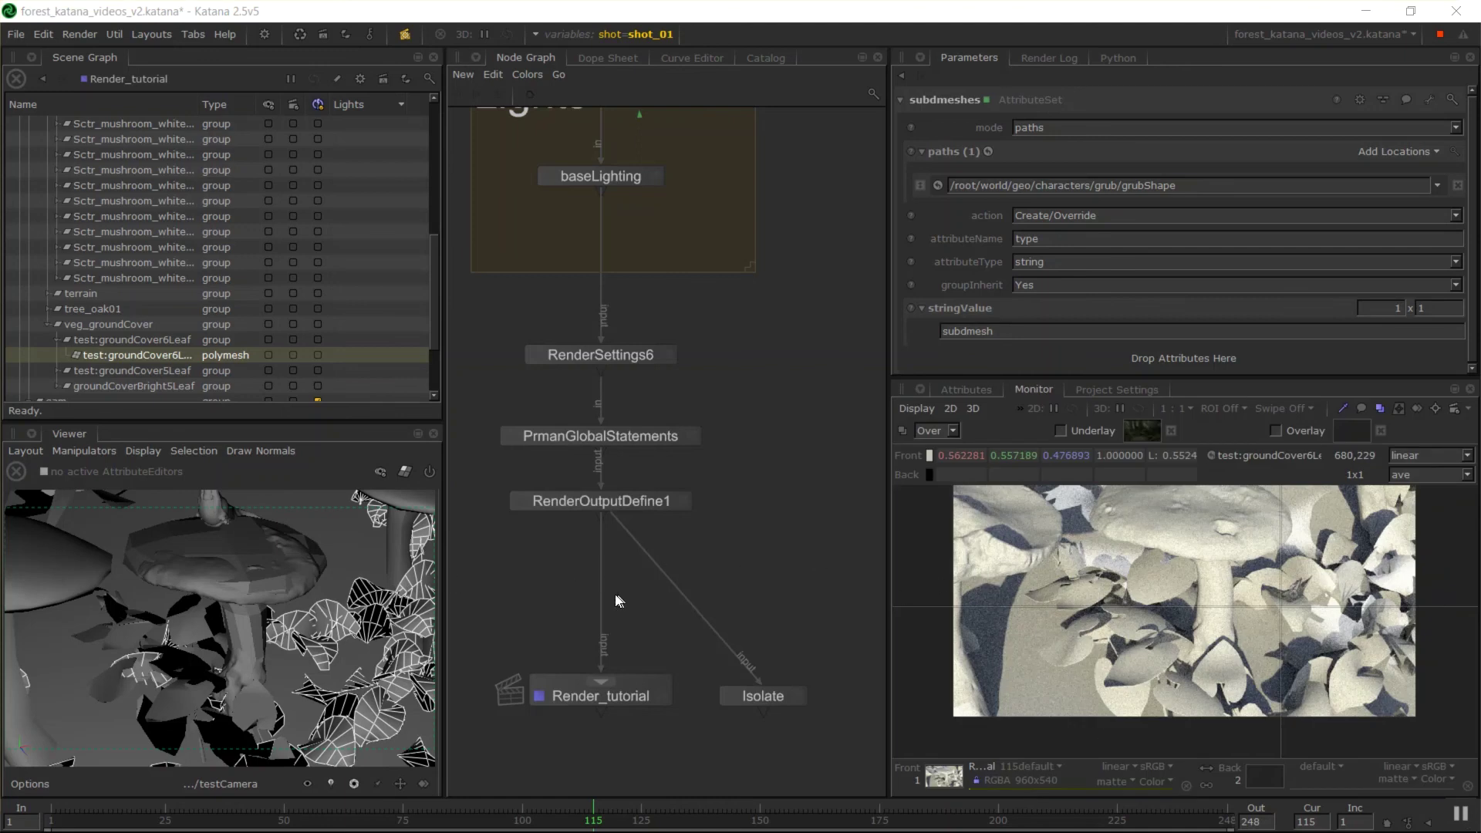
mouse_move(244, 643)
left_mouse_down("alt")
mouse_move(205, 623)
mouse_move(288, 591)
mouse_move(262, 640)
left_mouse_up("alt")
key("Tab")
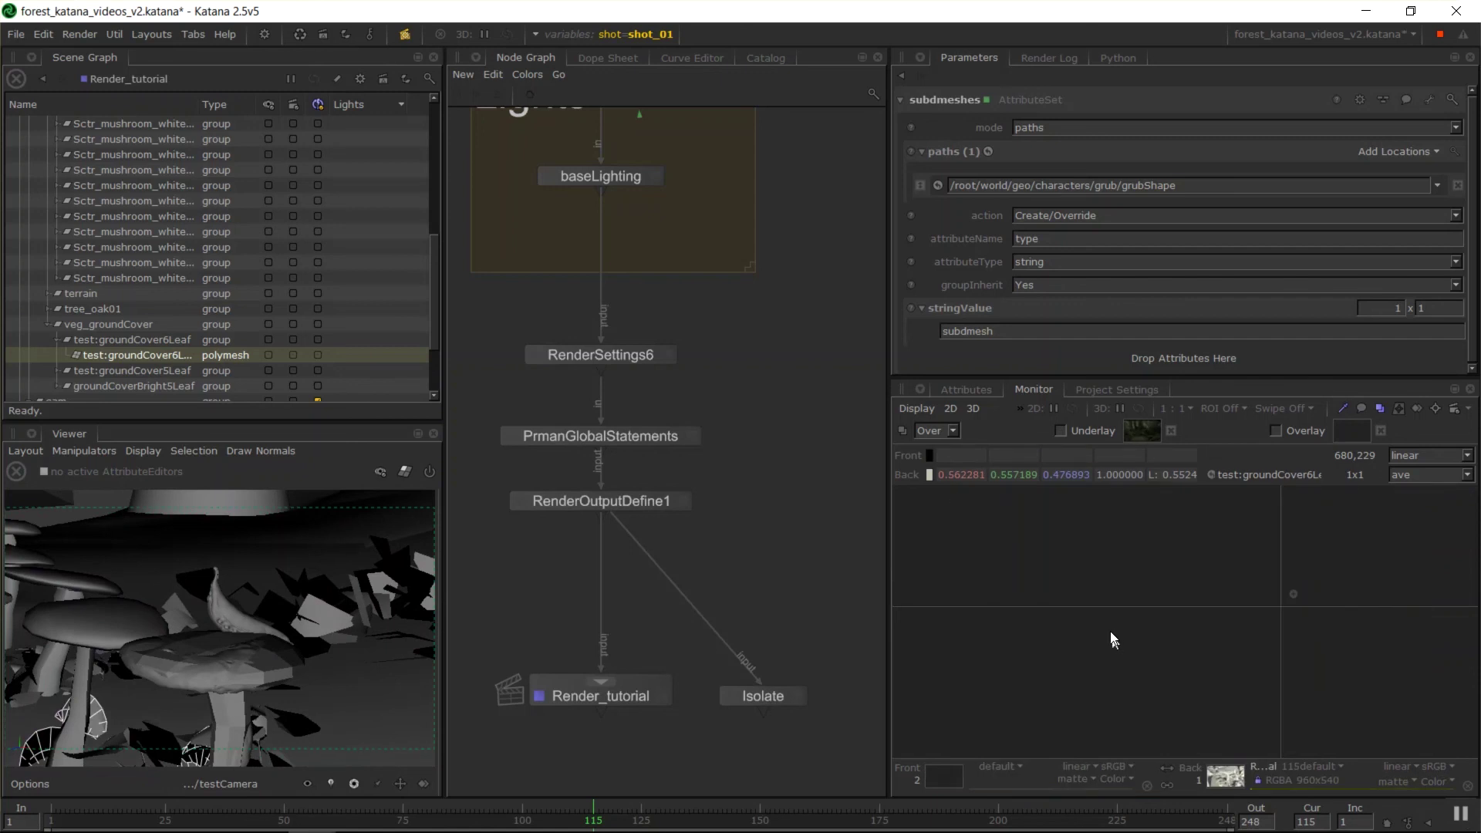
key("space")
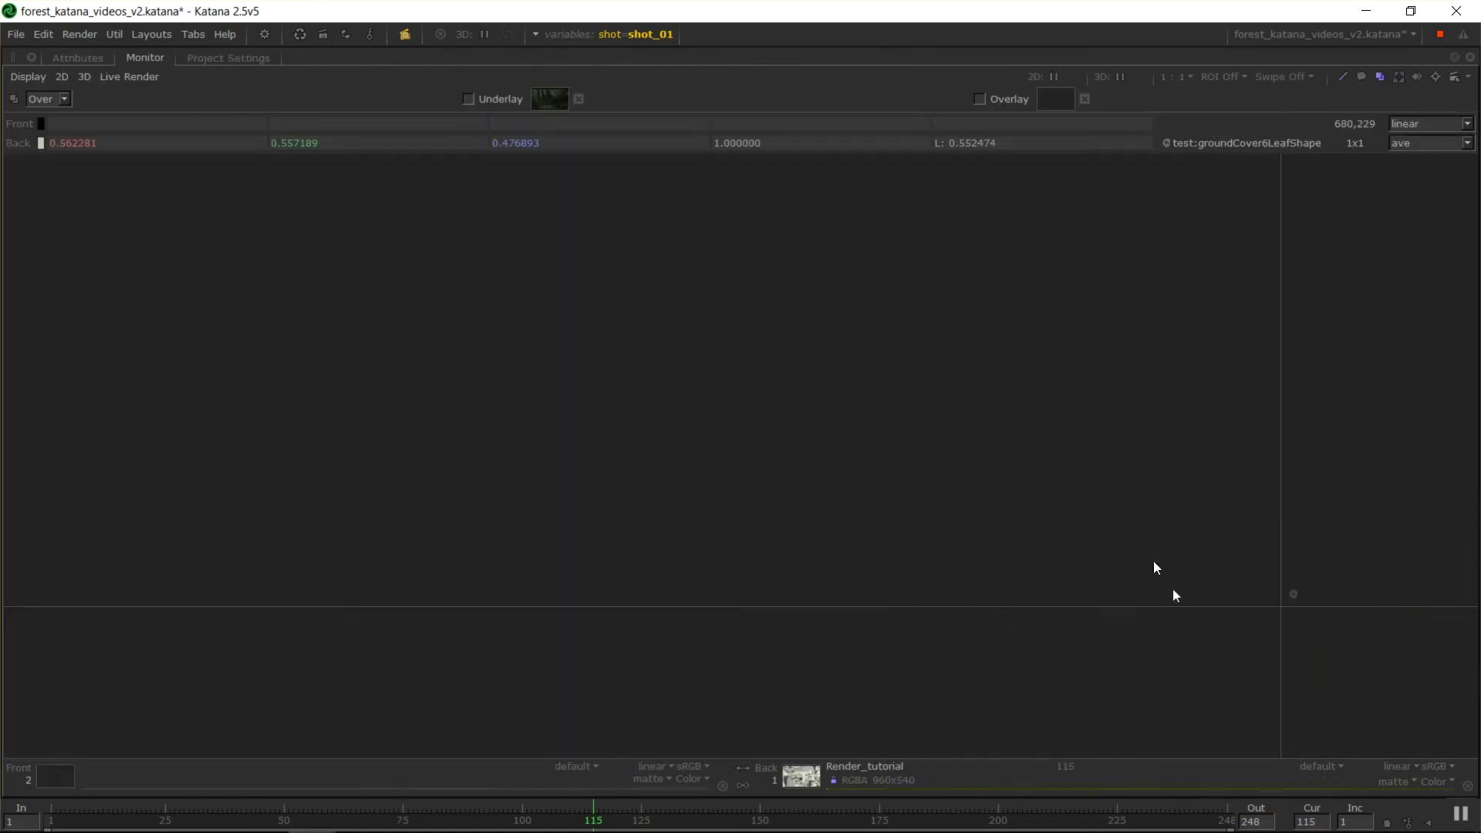
key("Tab")
key("Home")
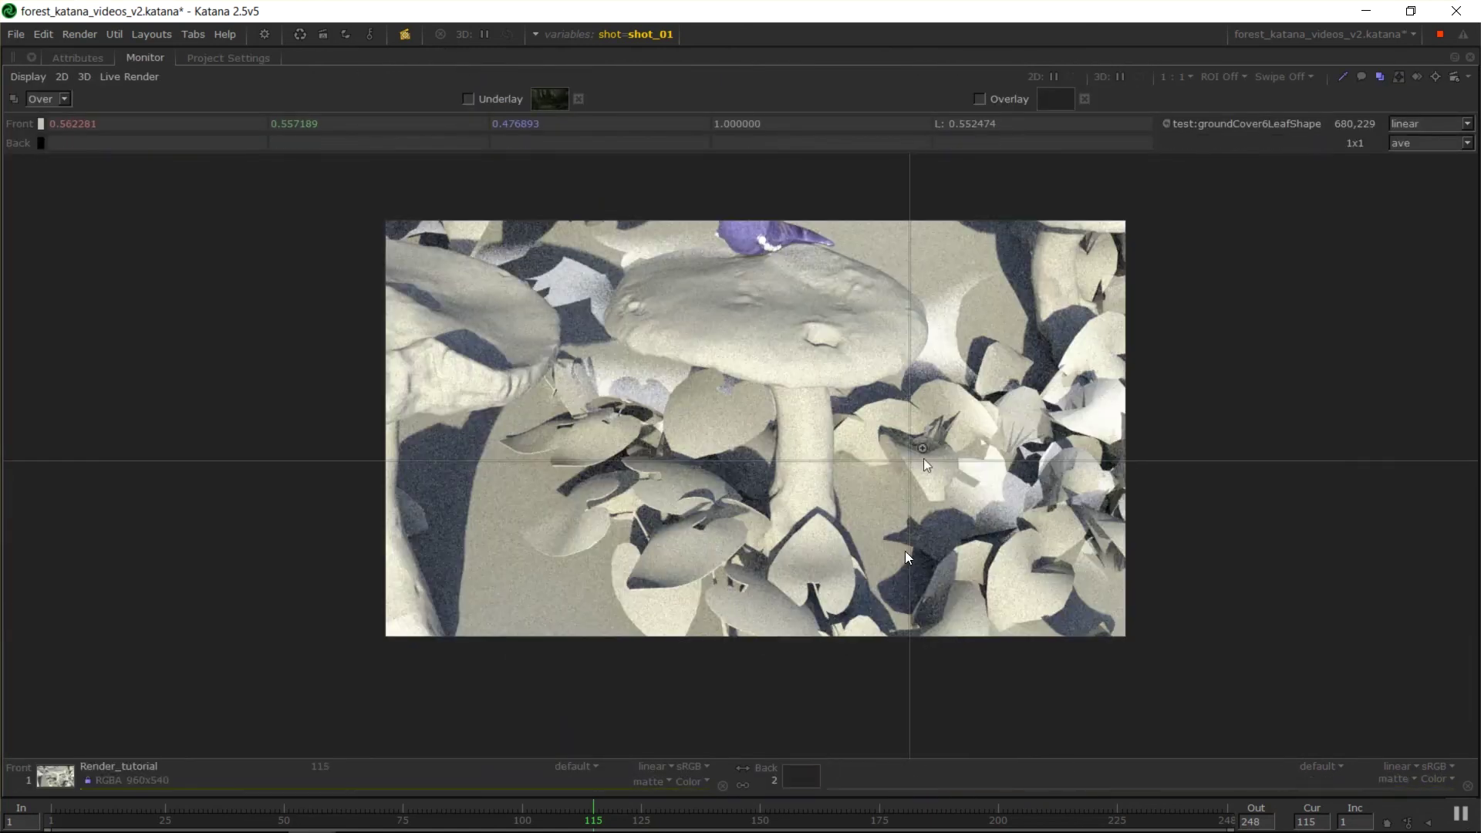
Step: Swap the Monitor's front and back buffers again, toggling between the full-window view and the normal layout
key("Tab")
key("space")
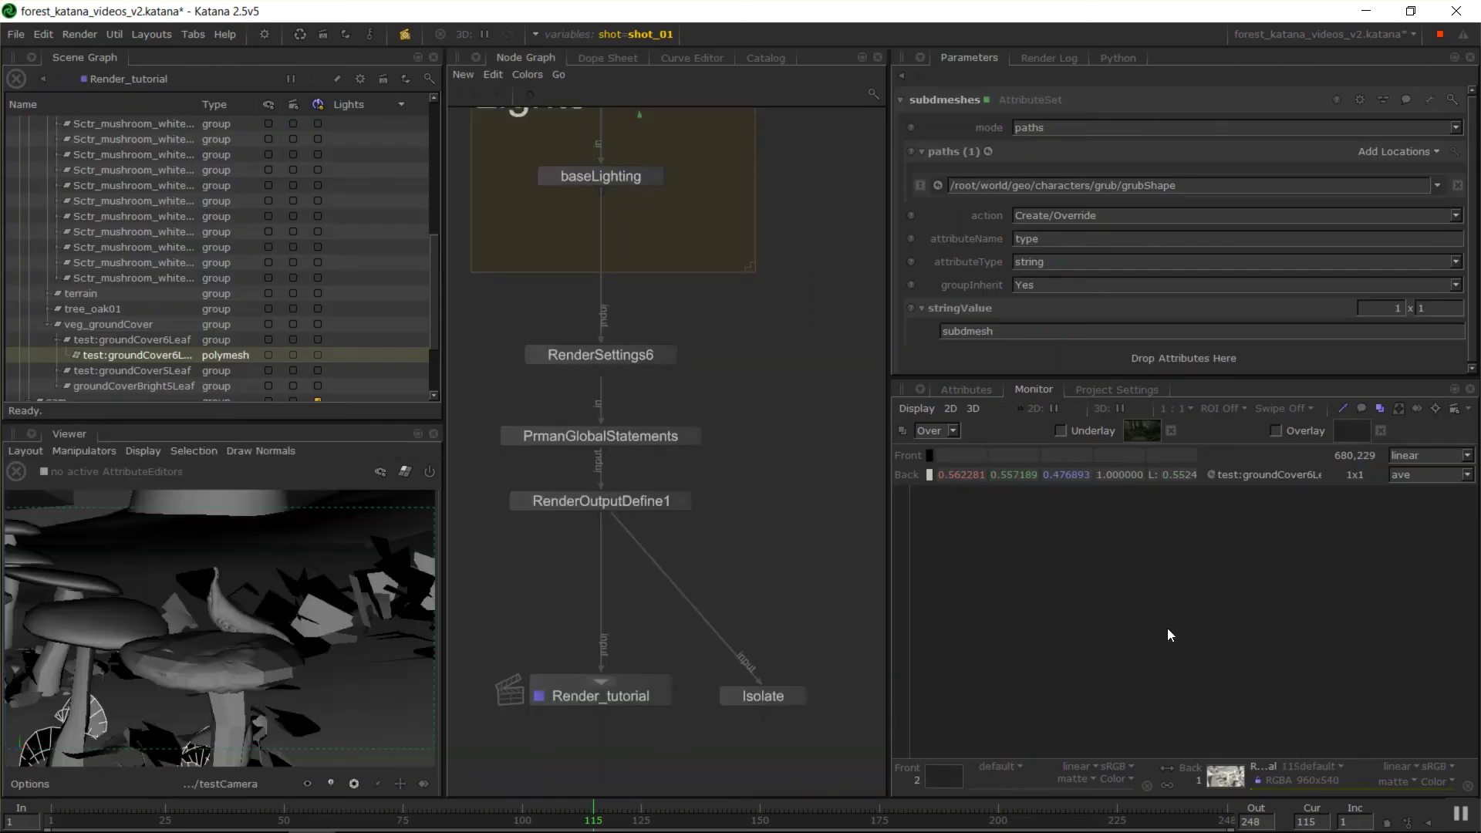
key("Tab")
key("space")
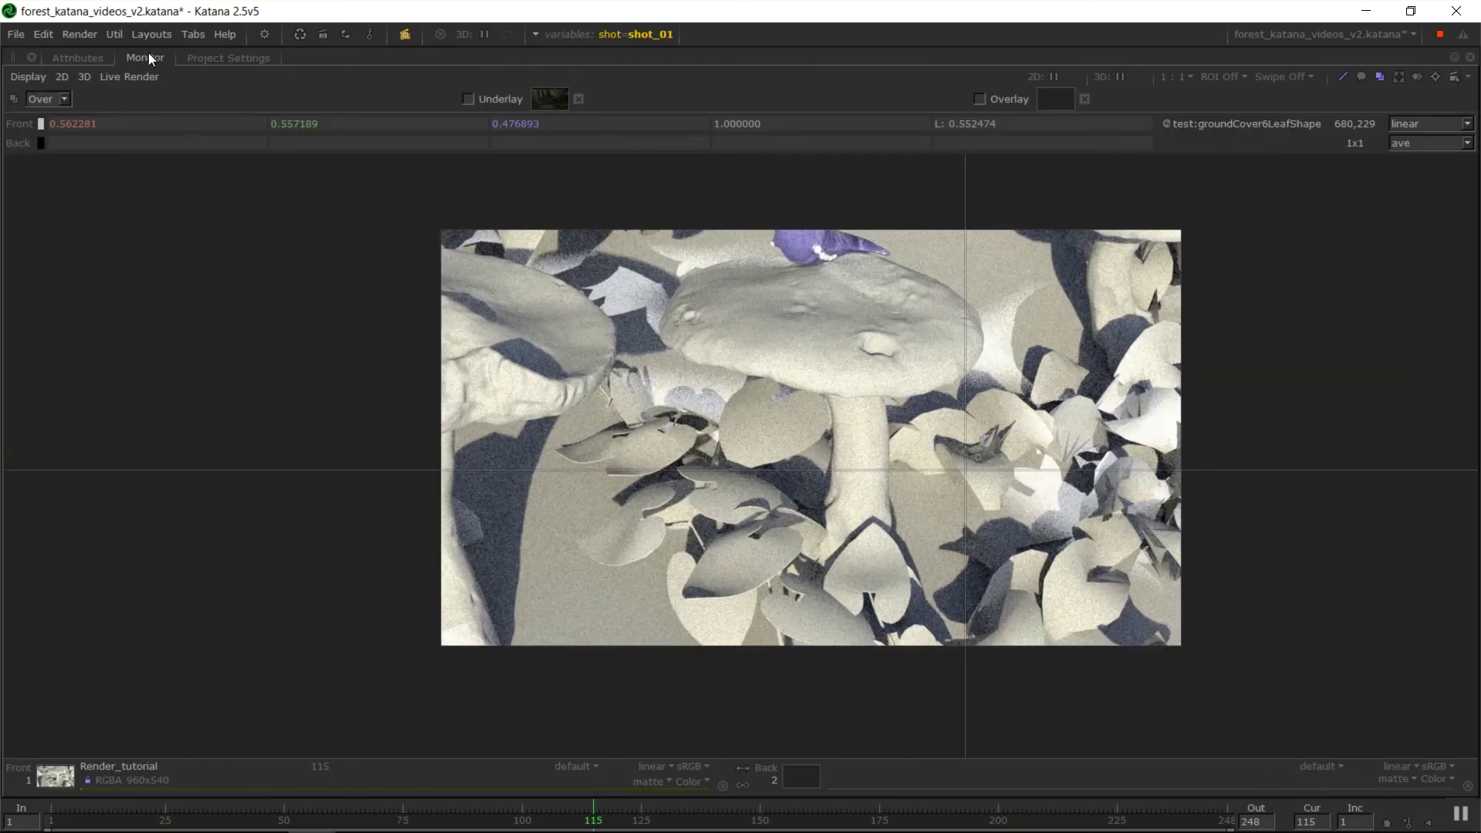
key("space")
Step: Assign the frame 115 image saturation render from the Catalog to the Monitor's back buffer
left_click(765, 57)
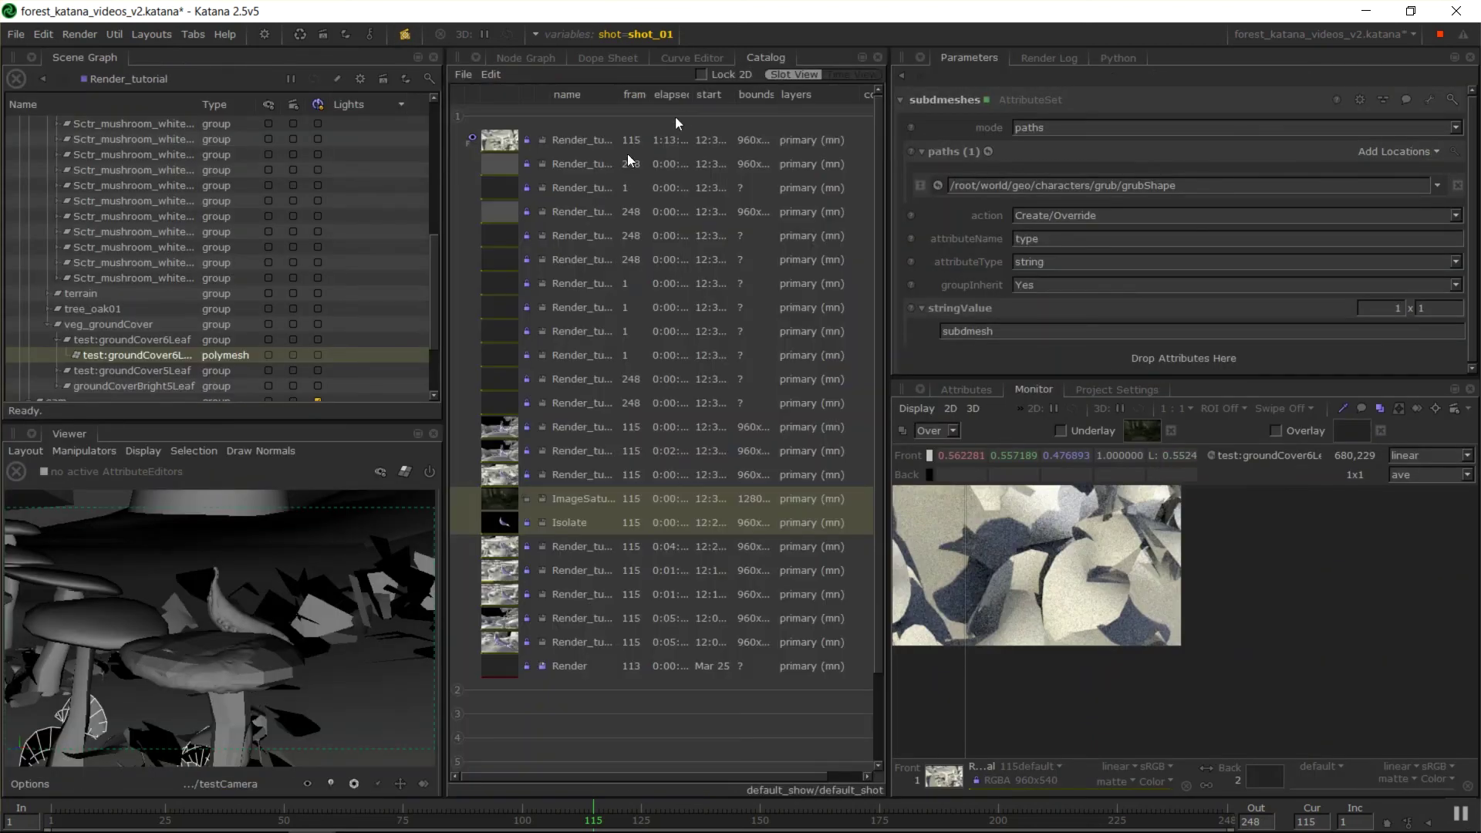
left_click_drag(501, 499, 1257, 770)
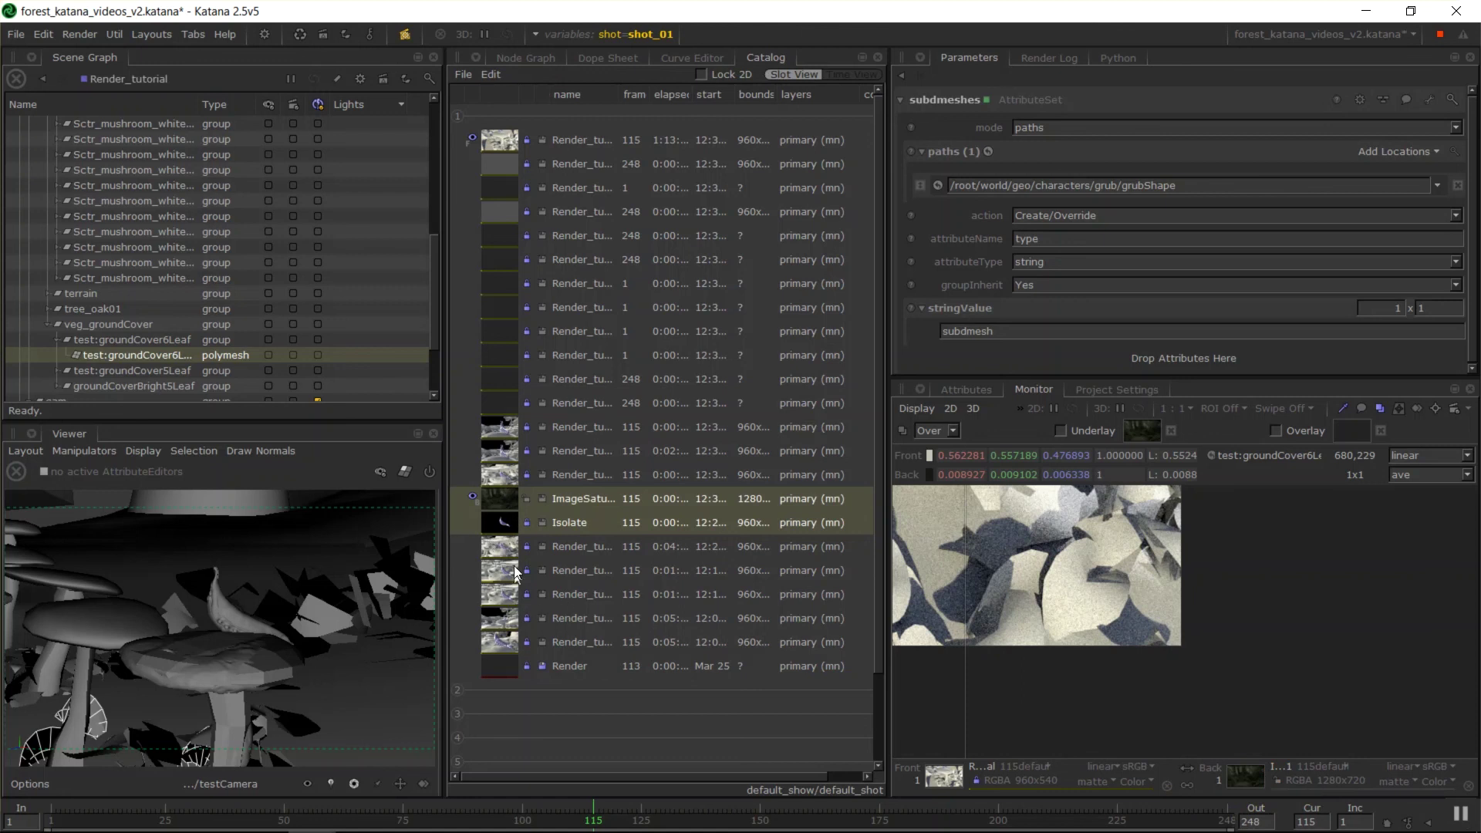
left_click_drag(543, 529, 1241, 785)
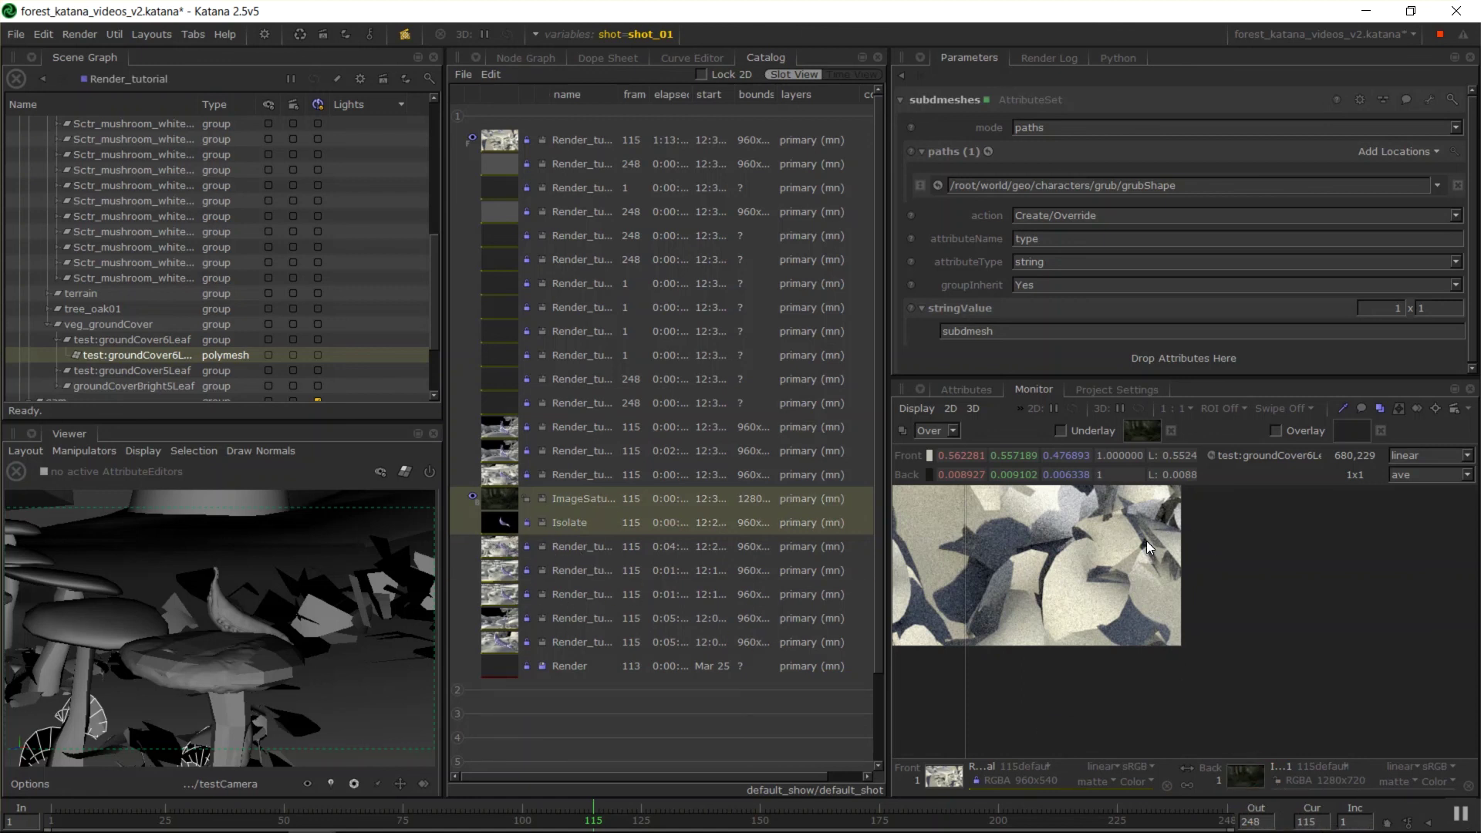
Step: Compare the Render_tutorial render with the image saturation render by repeatedly swapping the Monitor's front and back buffers
scroll(1107, 549, "up", 3)
scroll(1243, 642, "down", 5)
key("Tab")
key("Tab")
key("Tab")
key("Tab")
key("Tab")
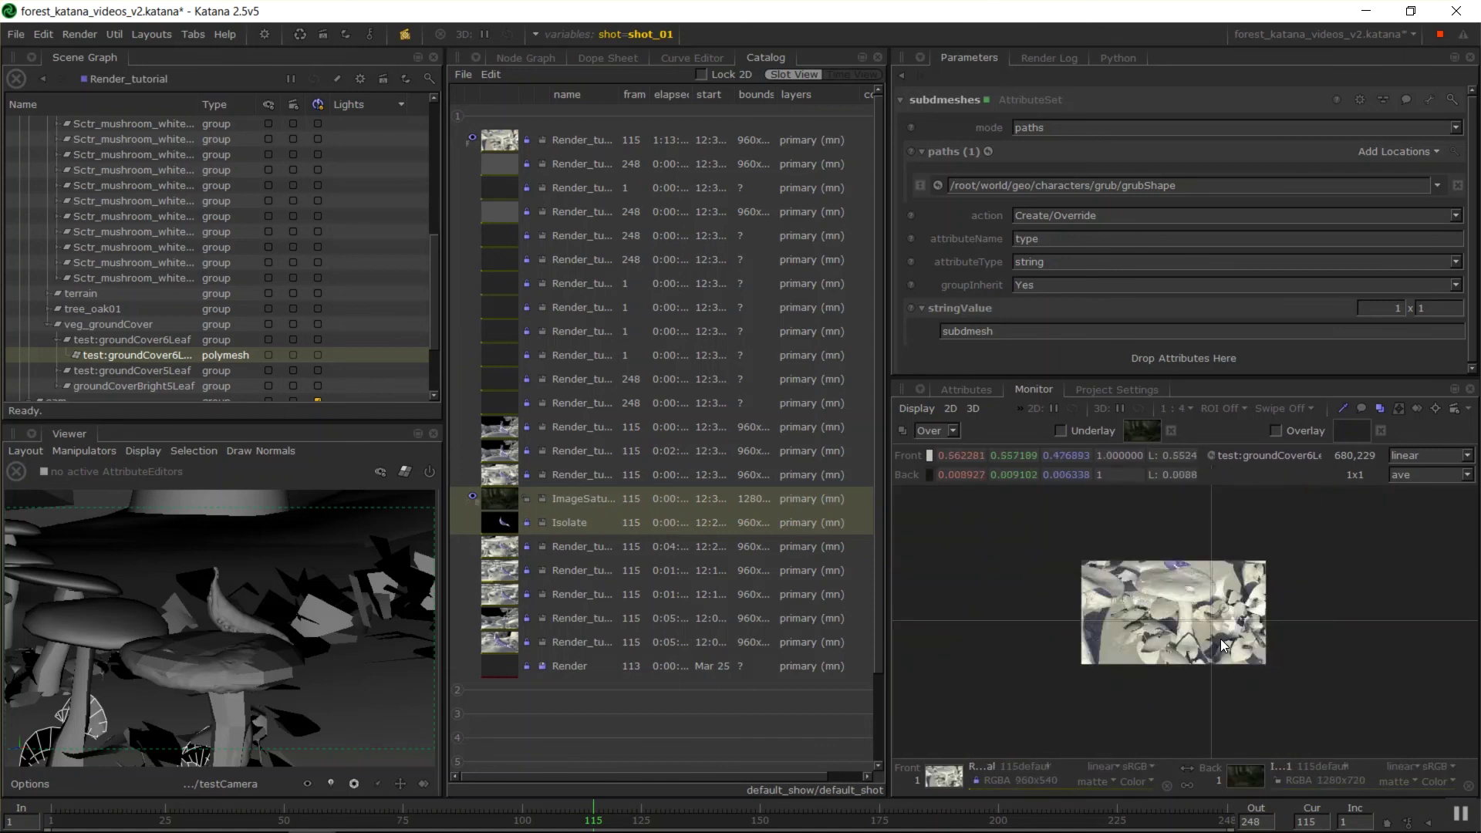
key("Tab")
key("Tab")
key("Tab")
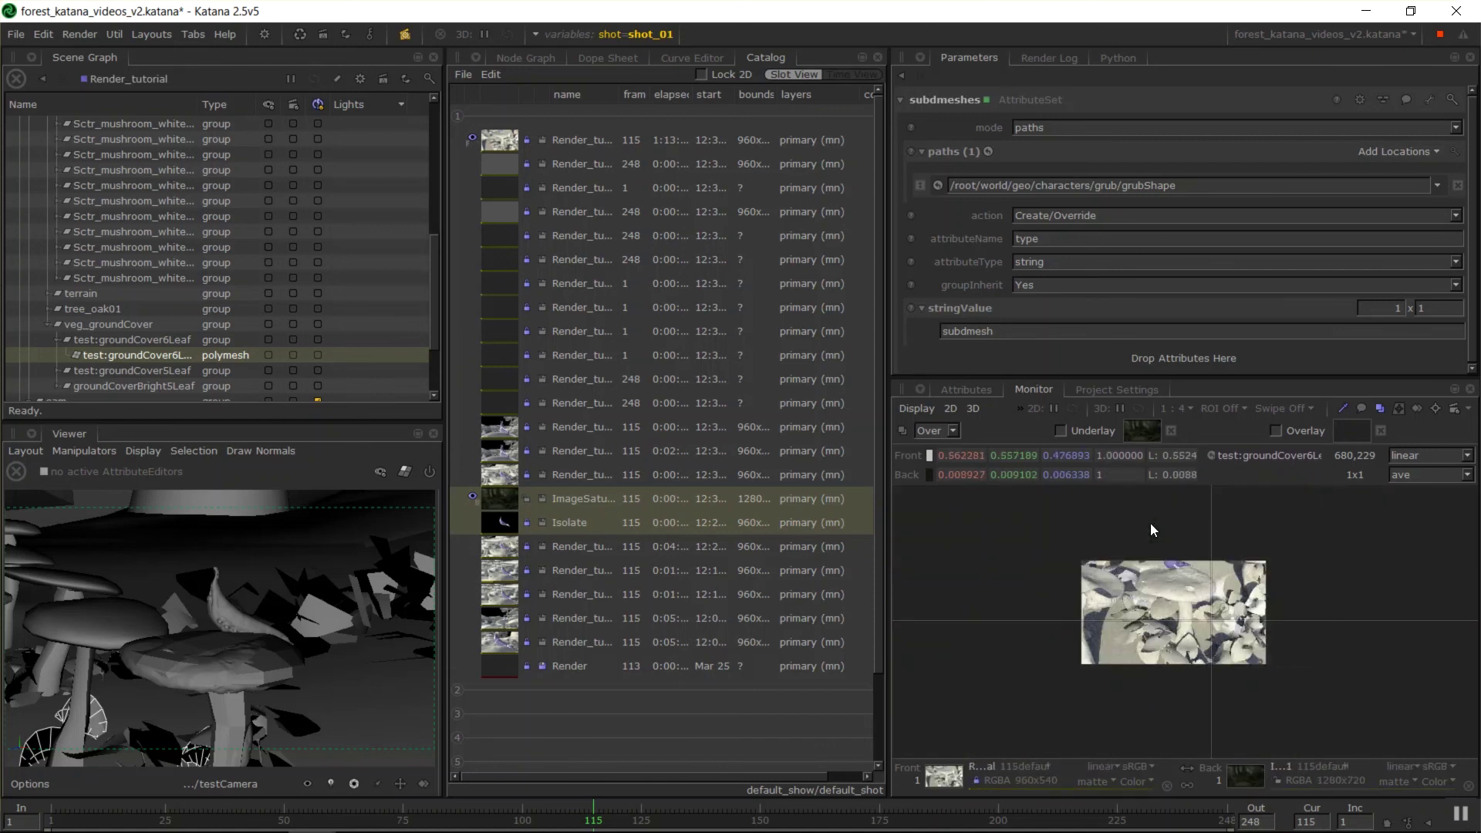